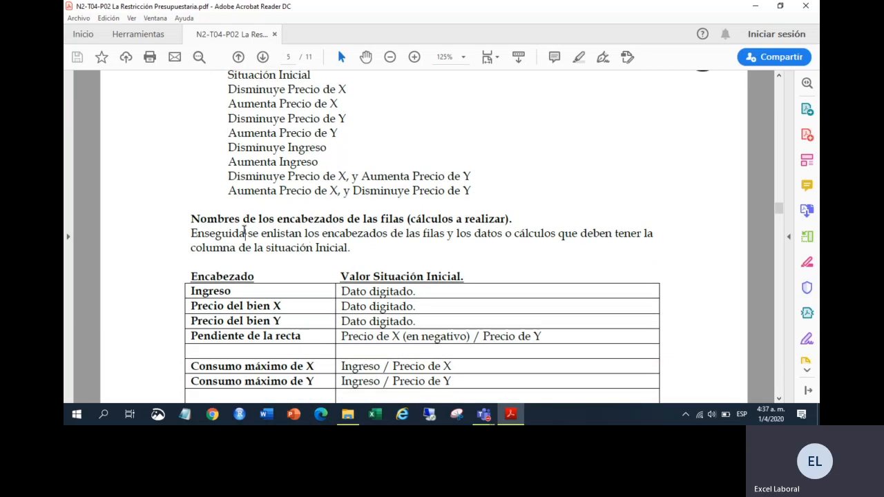
- Review the row headings for income and the prices of X and Y, and the formula for Pendiente de la recta
drag(508, 219, 410, 219)
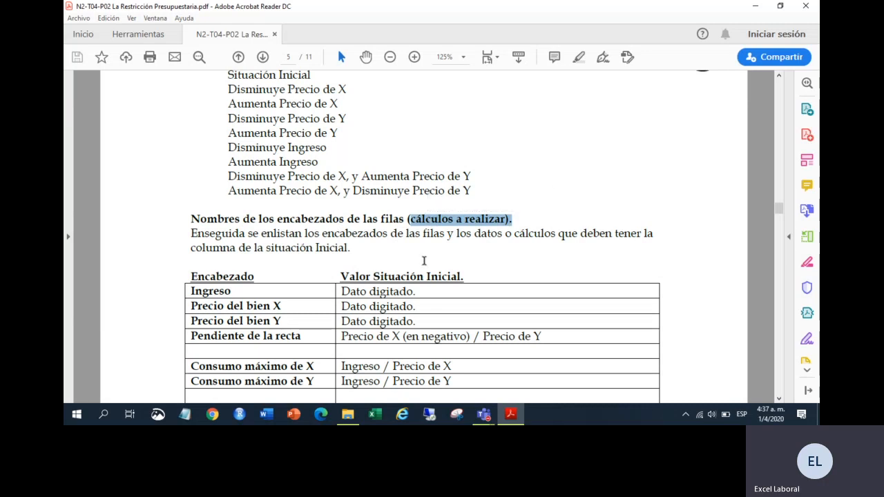
click(199, 237)
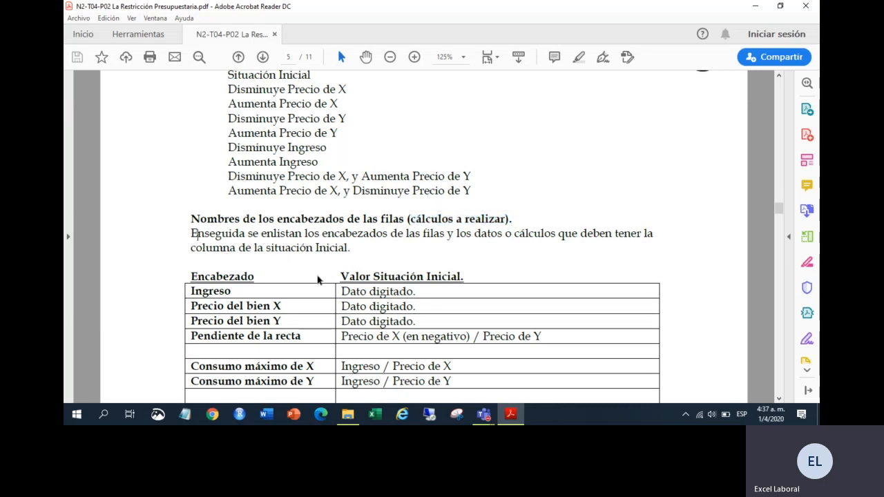
scroll(322, 279, down, 3)
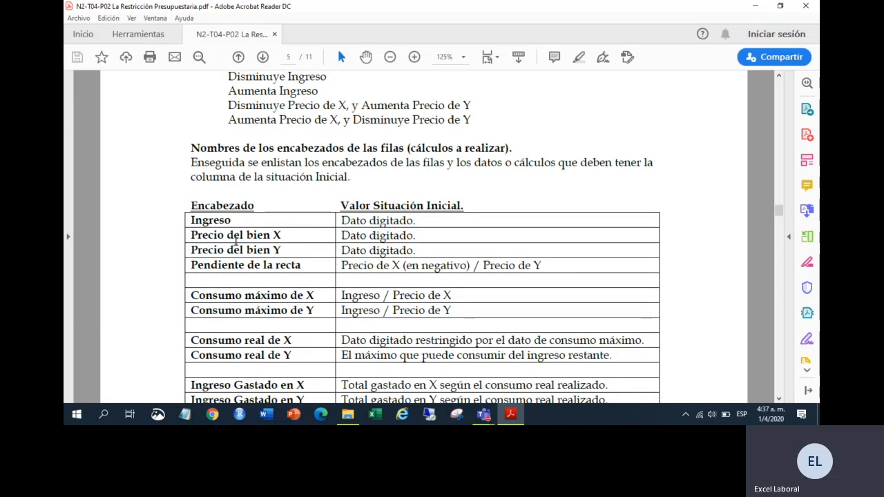
drag(188, 221, 236, 221)
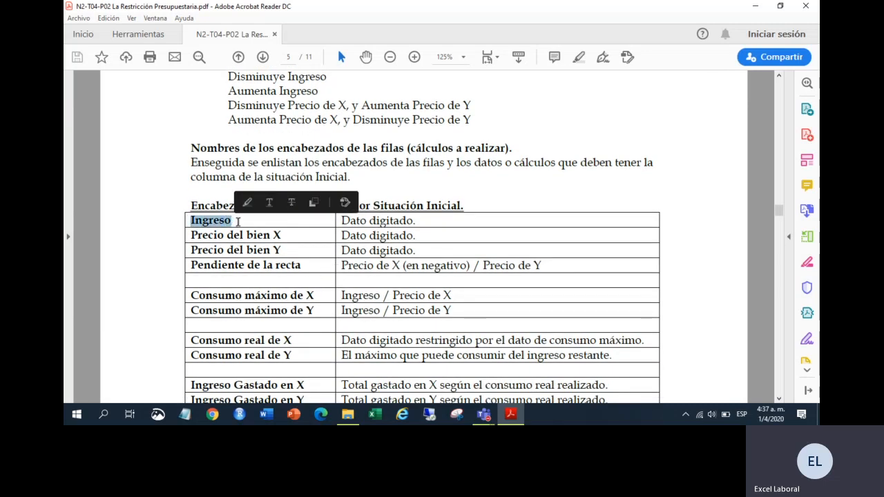
drag(282, 237, 191, 235)
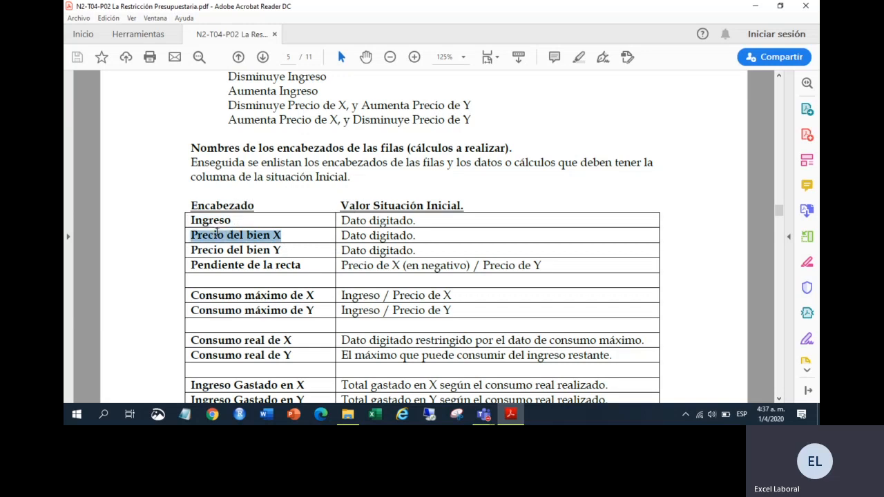
drag(283, 250, 214, 251)
click(296, 266)
drag(306, 268, 191, 266)
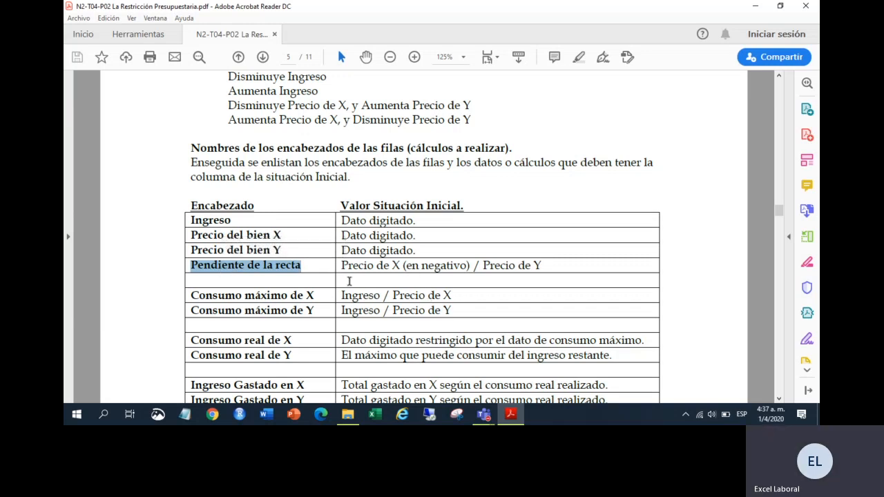
click(341, 266)
drag(550, 268, 341, 266)
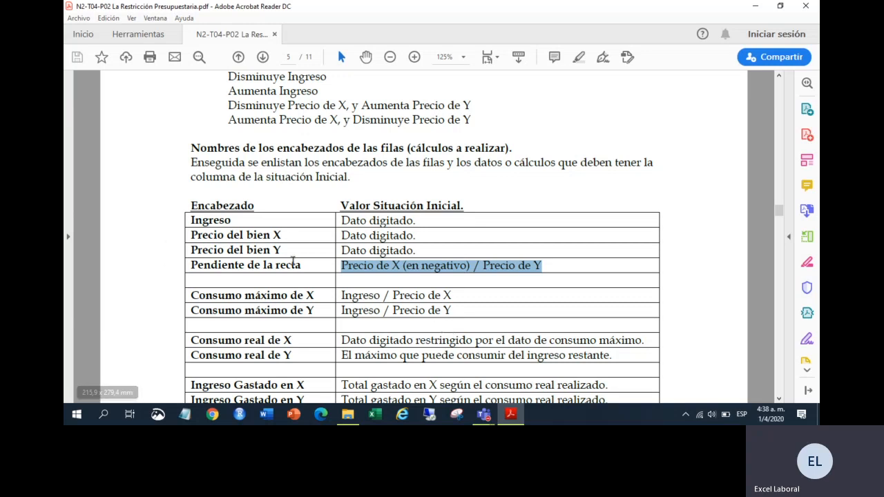
- Review the Consumo máximo de X and Consumo máximo de Y rows and their formulas in the headings table
scroll(299, 294, down, 1)
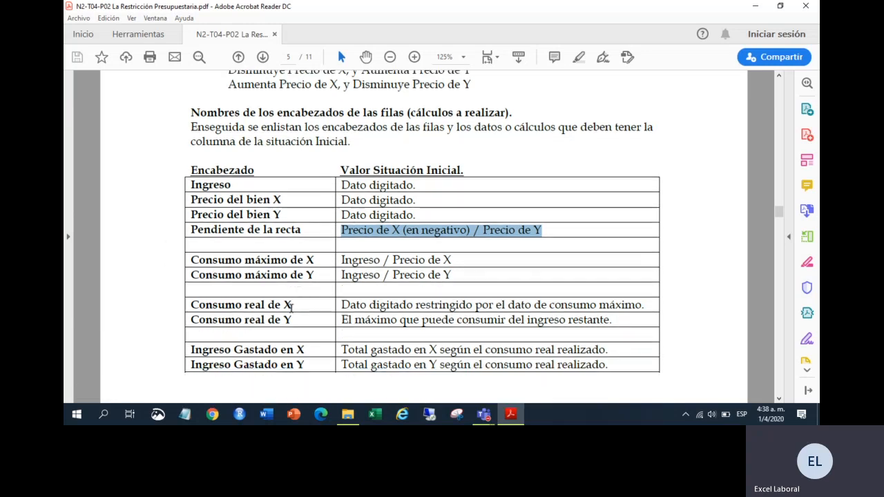
drag(191, 260, 215, 275)
click(314, 275)
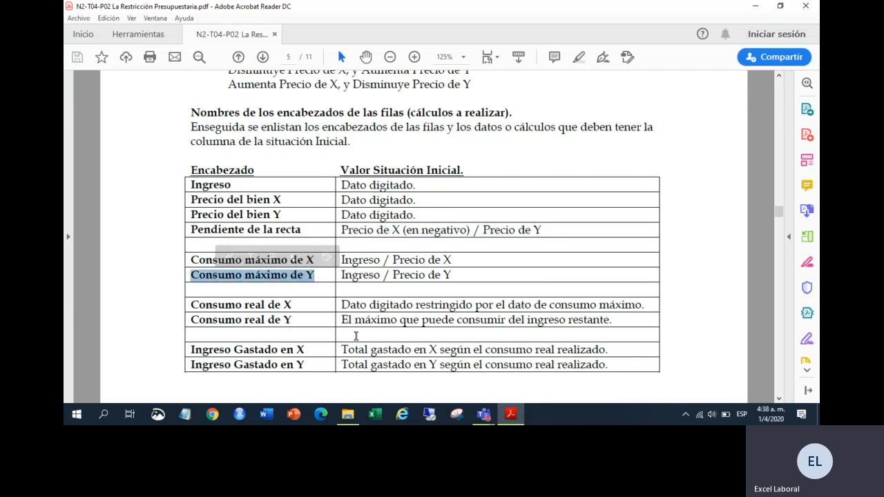
scroll(376, 279, down, 1)
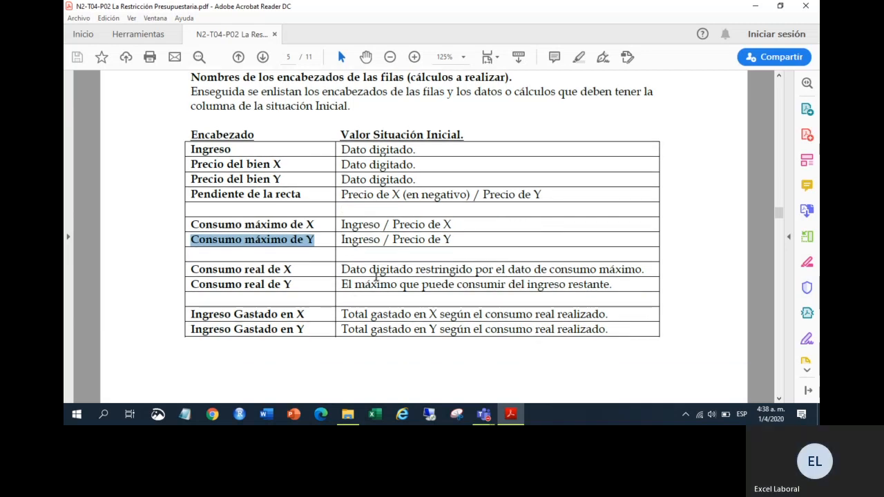
click(296, 274)
mouse_move(424, 240)
mouse_down()
mouse_move(341, 240)
mouse_move(309, 227)
mouse_up()
click(381, 294)
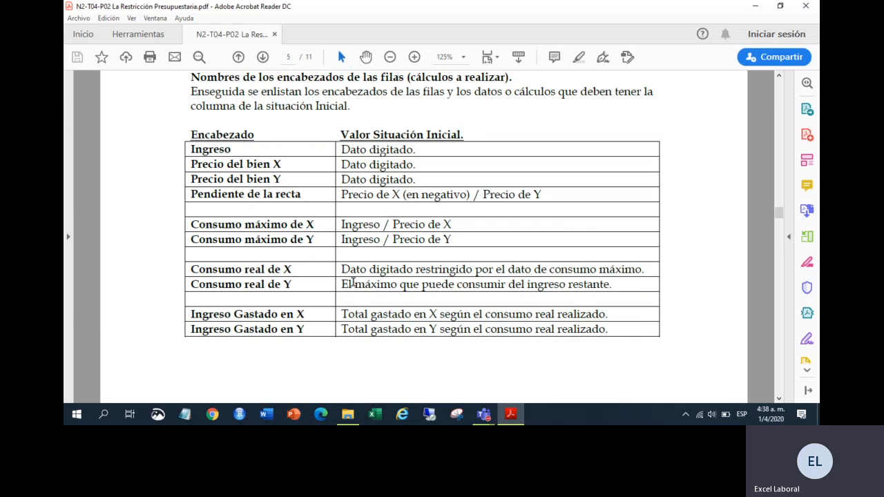
- Examine how the Consumo real de X entry is restricted by the Consumo máximo de X formula
drag(339, 267, 604, 272)
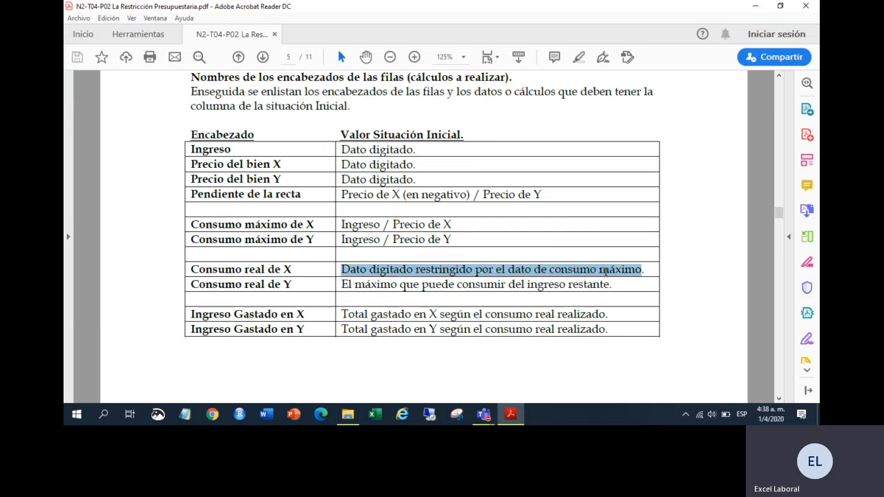
click(451, 294)
drag(296, 273, 221, 273)
click(303, 305)
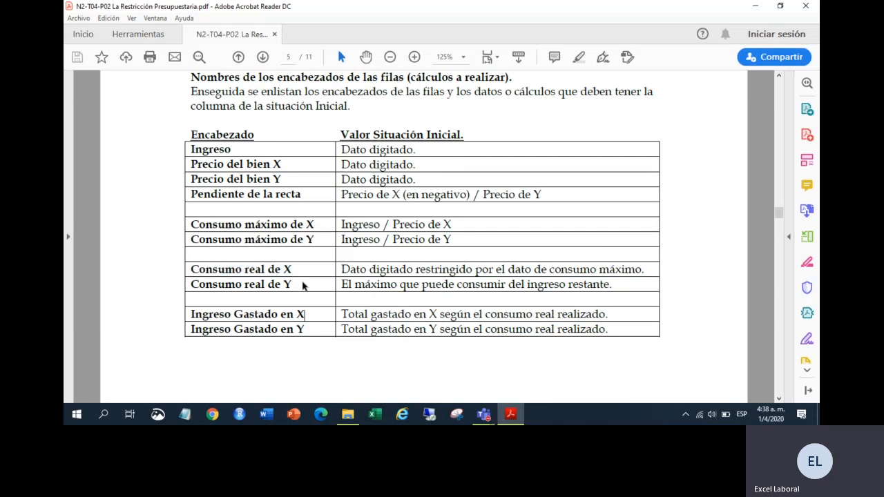
drag(343, 269, 611, 277)
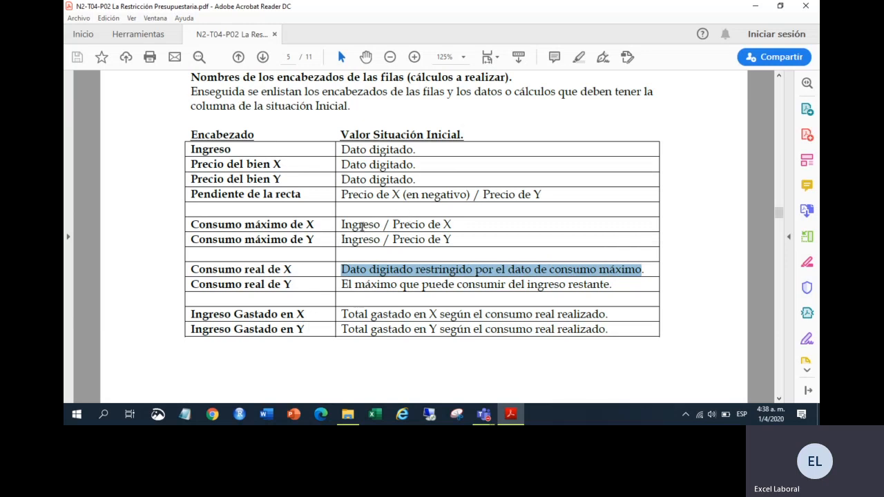
drag(344, 226, 452, 228)
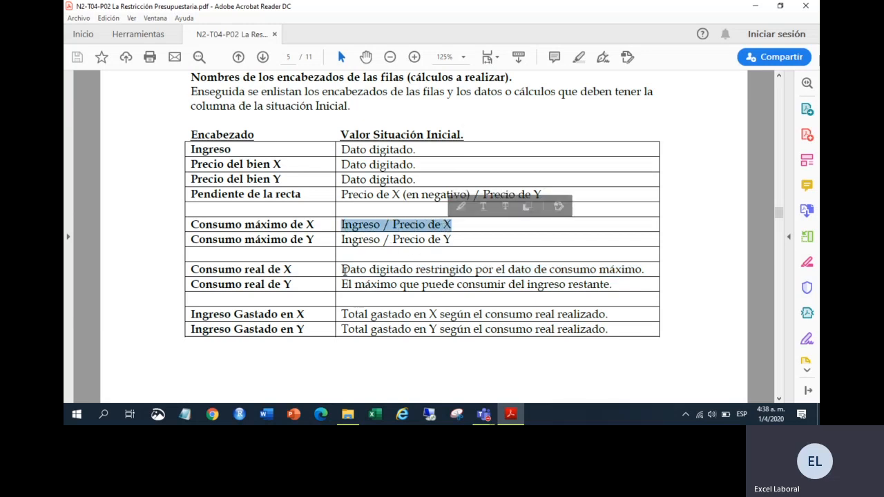
- Examine the Consumo real de Y definition against the Consumo real de X entry in the table
drag(336, 284, 615, 289)
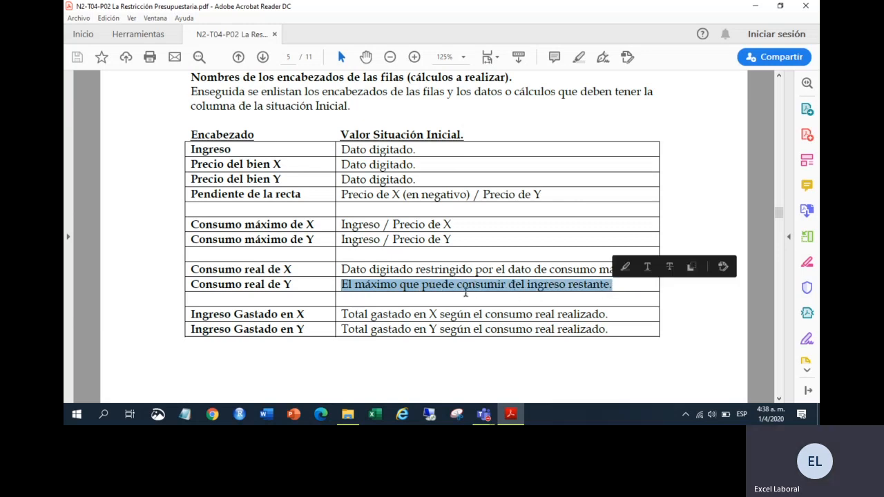
click(465, 293)
drag(339, 268, 493, 271)
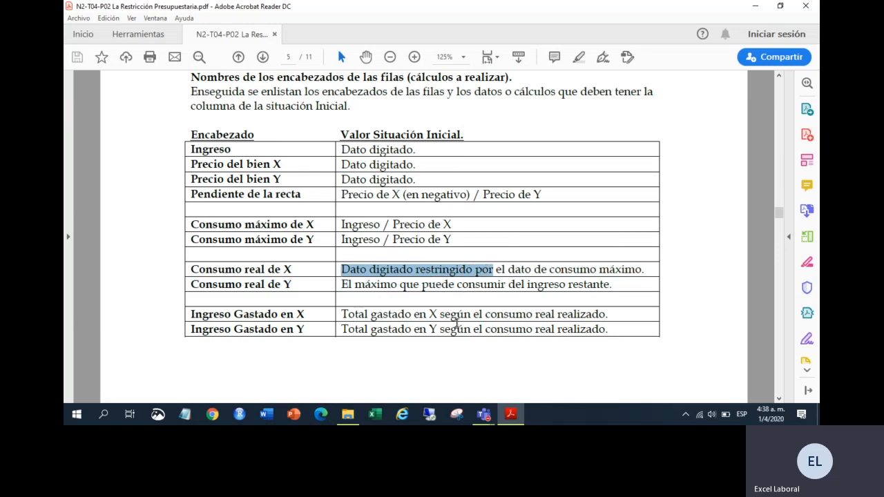
drag(454, 285, 341, 284)
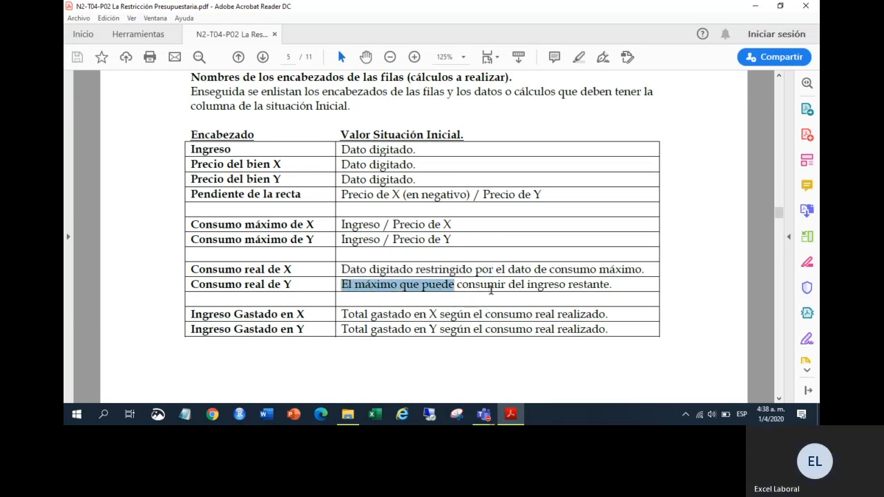
click(489, 285)
drag(568, 286, 341, 285)
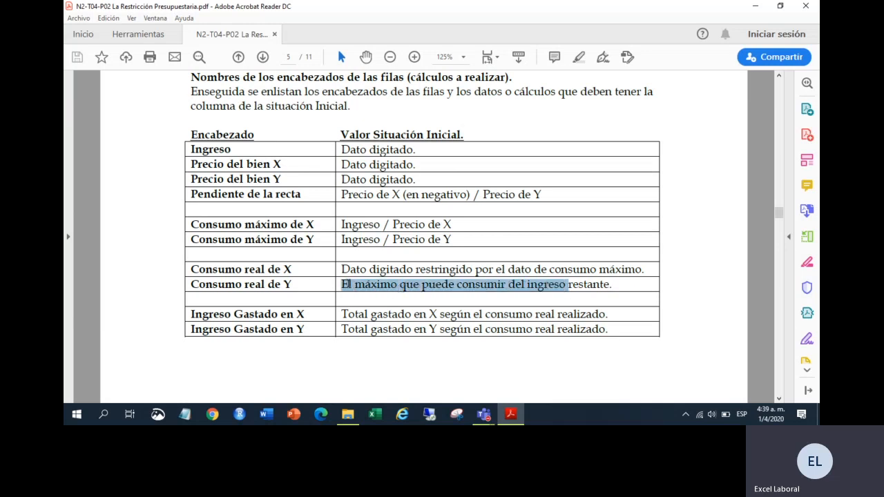
- Review the Ingreso Gastado en X and Ingreso Gastado en Y definitions and how they depend on real consumption
scroll(404, 309, down, 2)
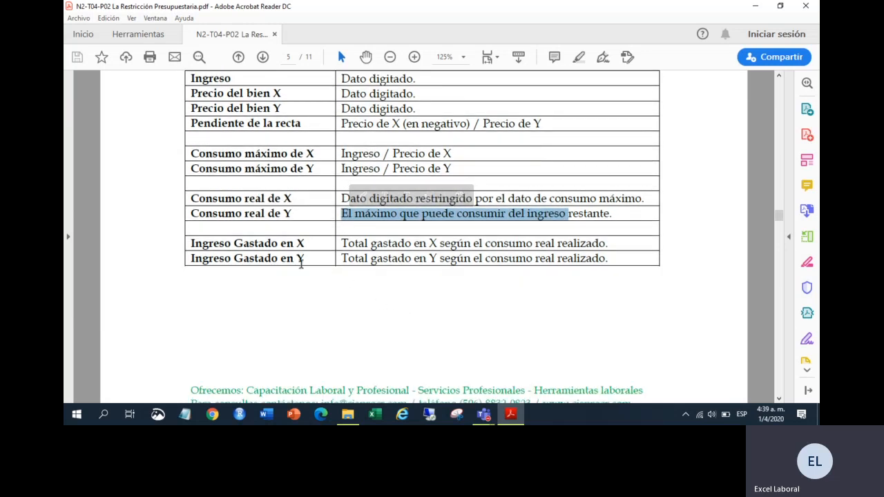
click(270, 244)
drag(342, 243, 533, 245)
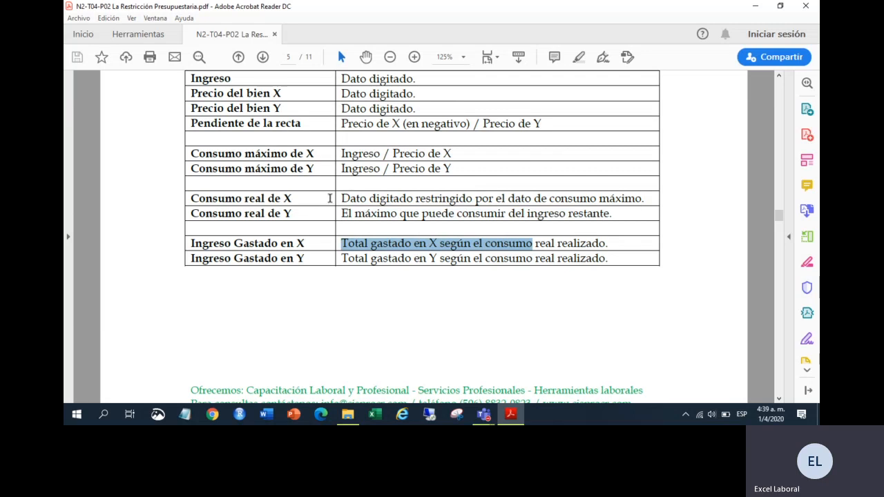
drag(340, 198, 413, 199)
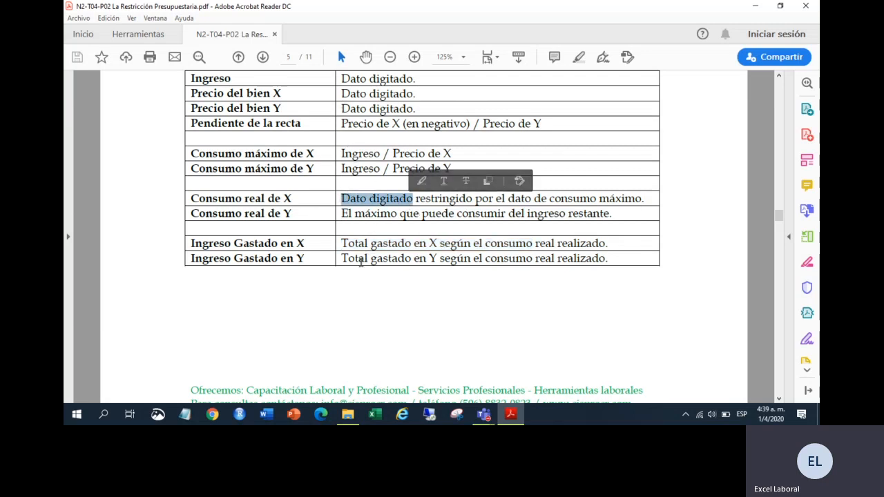
drag(342, 259, 482, 266)
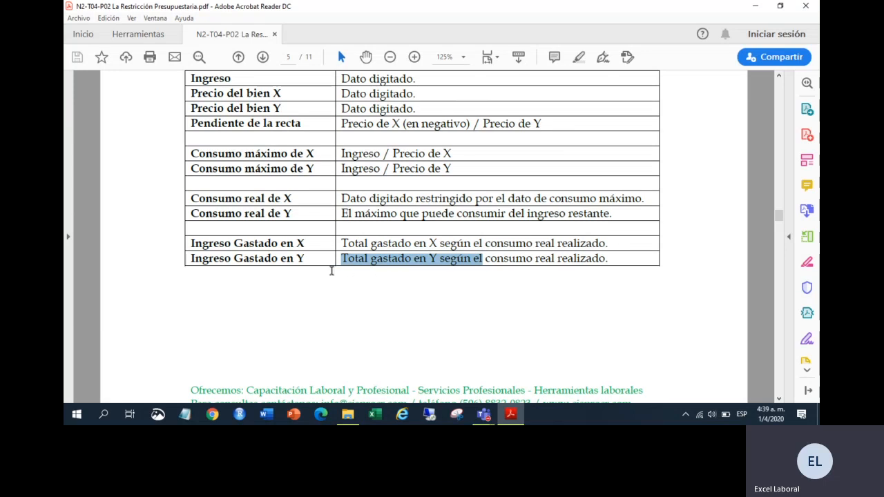
scroll(428, 258, up, 2)
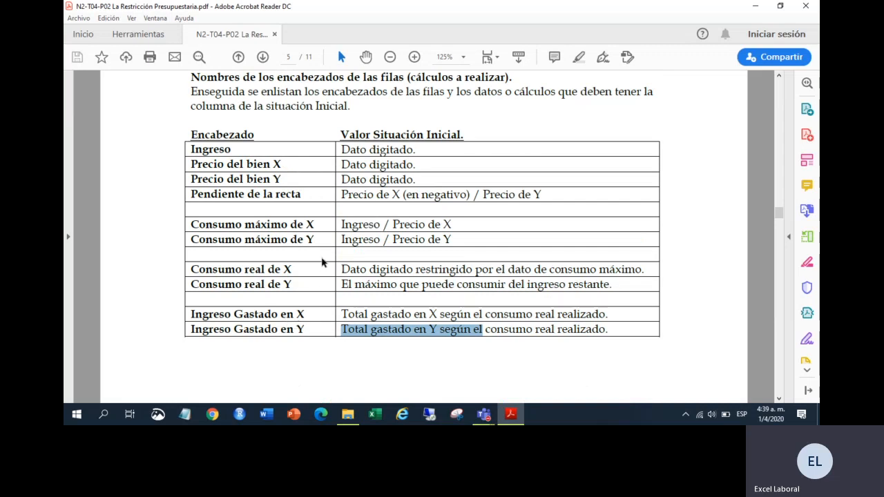
- Examine the calculation matrix on page 6 and the name of the workbook that contains it
scroll(367, 269, down, 6)
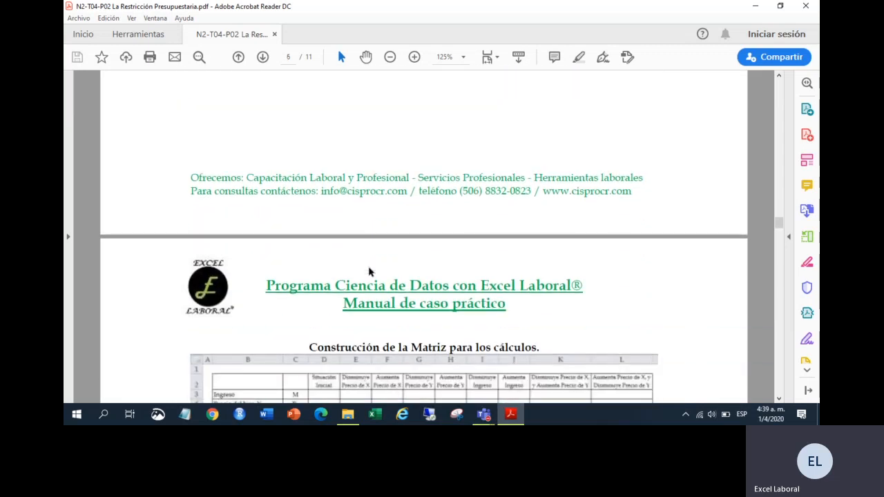
scroll(367, 269, down, 3)
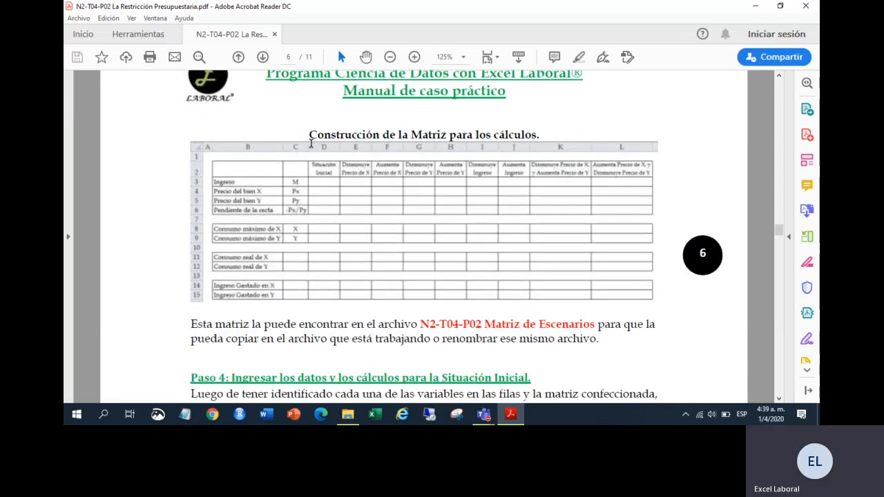
drag(309, 135, 538, 135)
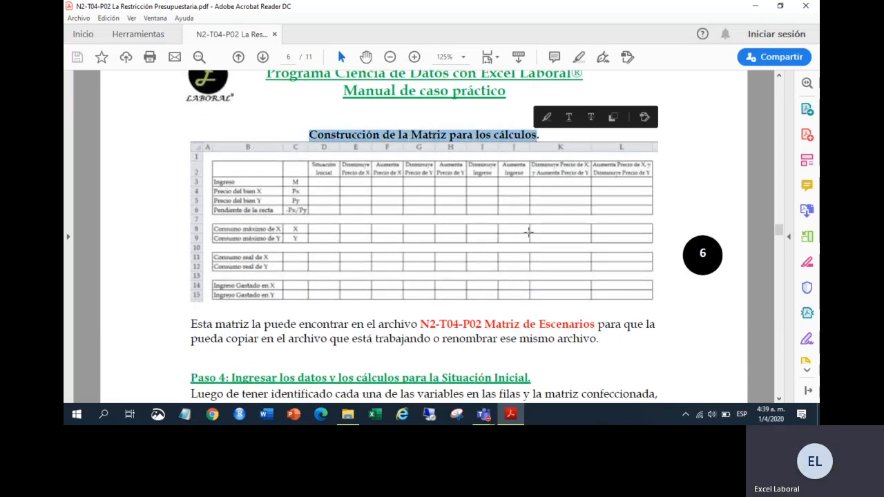
scroll(442, 285, down, 2)
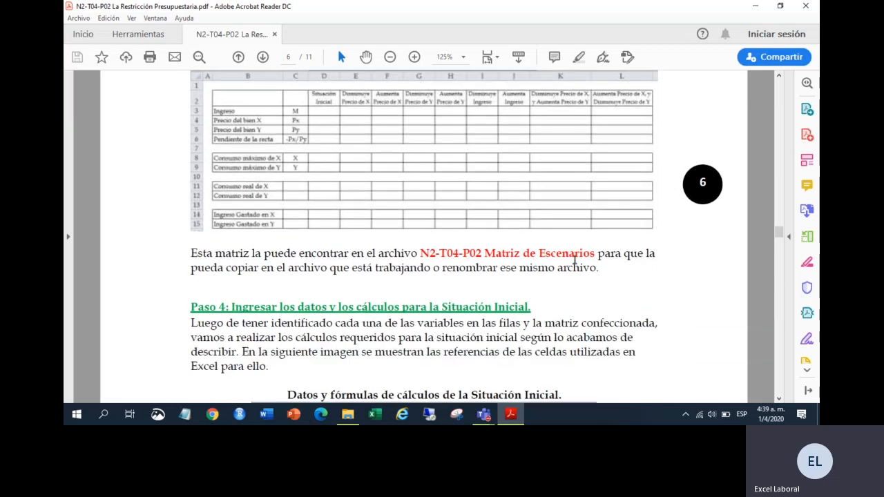
drag(593, 257, 435, 260)
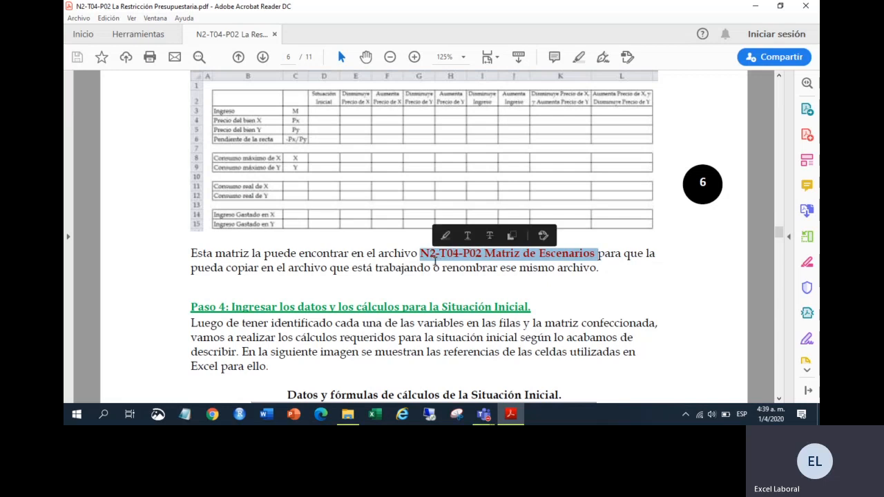
- Switch to File Explorer and preview the workbook N2-T04-P02 Matriz de Escenarios clases in the Caso_Practico folder
click(375, 414)
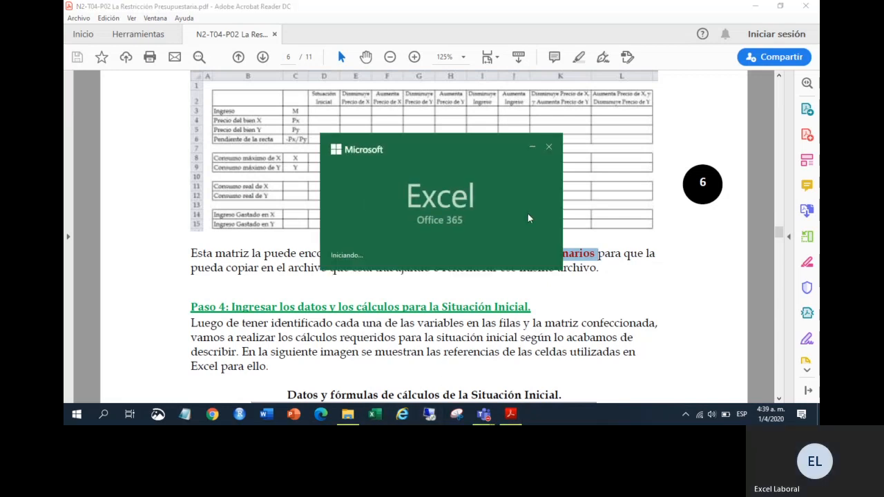
click(548, 147)
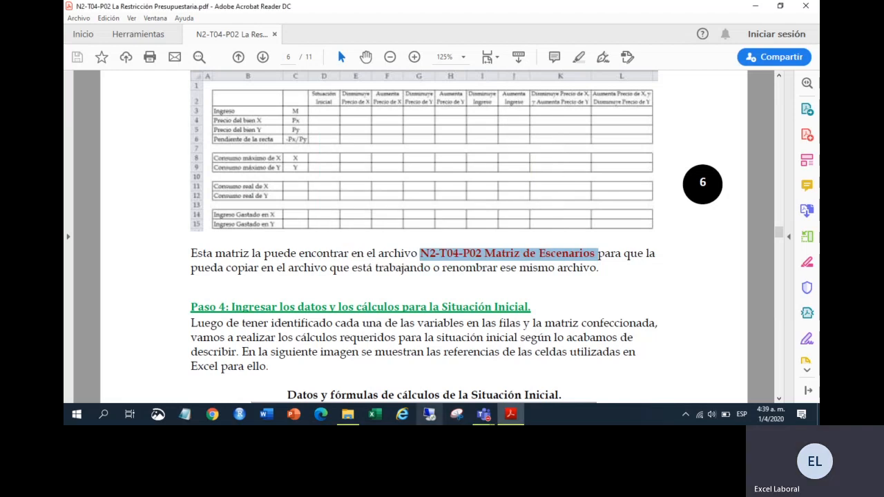
click(348, 414)
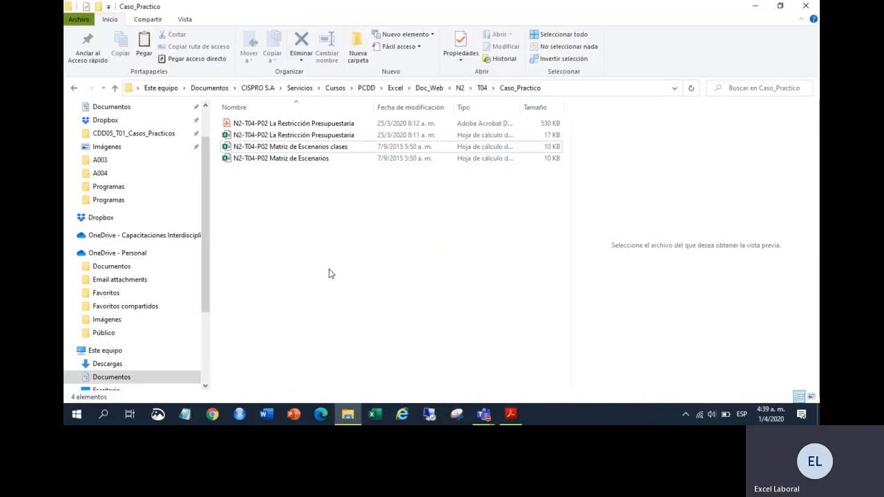
click(302, 149)
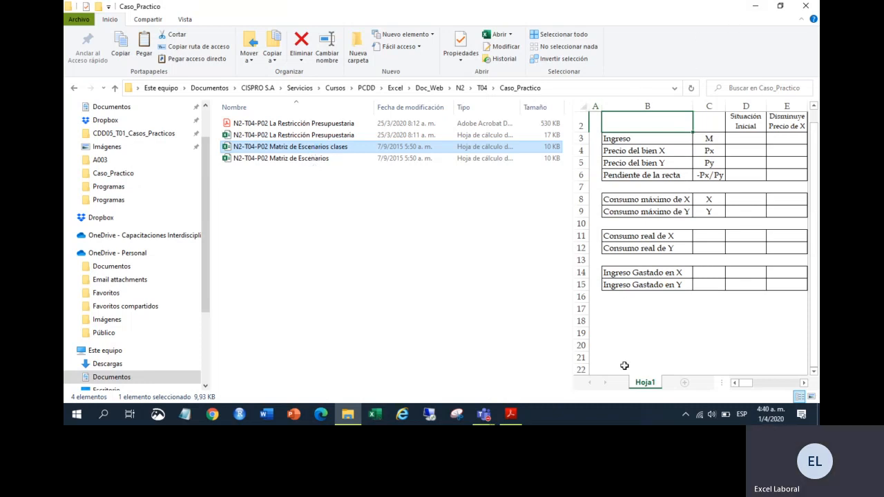
- Minimize the File Explorer, Acrobat Reader and Teams windows to show the desktop
click(758, 12)
click(756, 8)
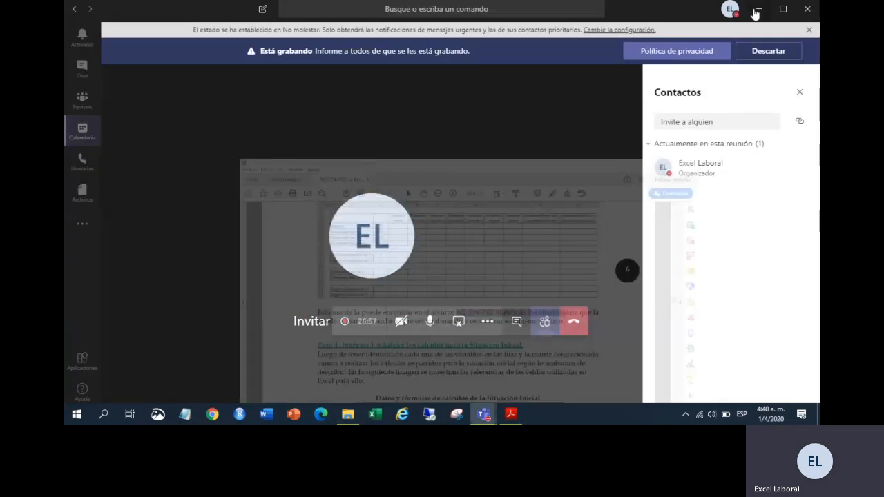
click(758, 9)
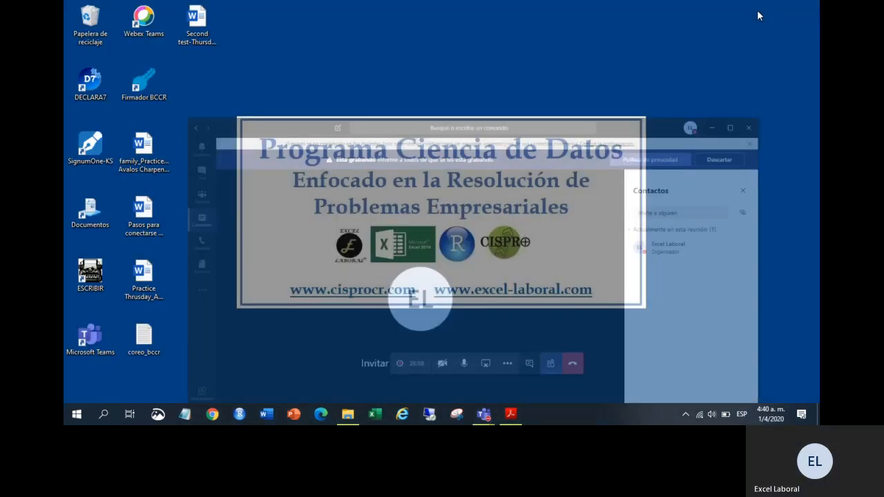
- Open the workbook N2-T04-P02 Matriz de Escenarios clases from the Caso_Practico folder in Excel and maximize its window
click(347, 419)
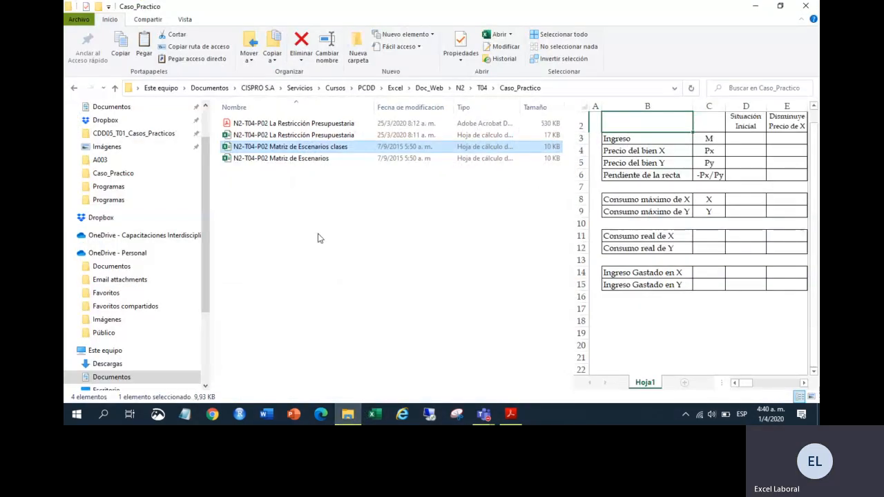
double_click(346, 147)
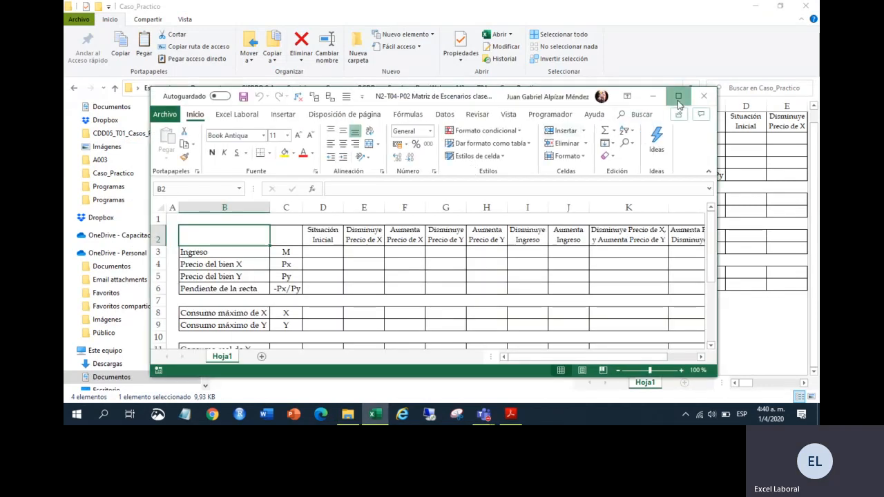
click(679, 96)
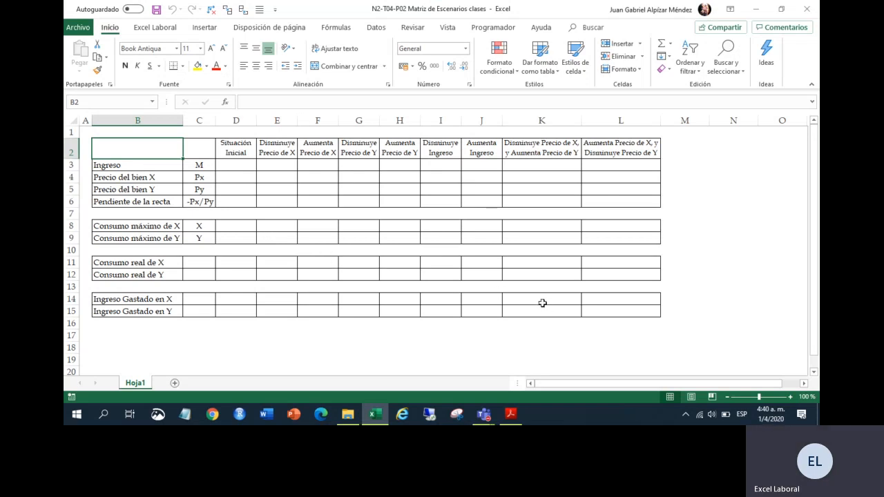
- Go over the scenario headings in D2:L2, collapse the ribbon and enlarge the sheet to 120 % zoom
drag(237, 142, 361, 147)
drag(606, 149, 244, 155)
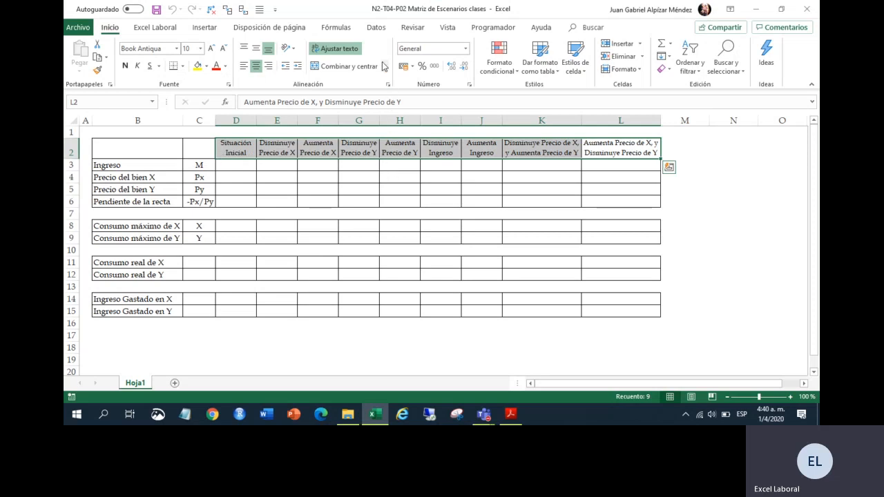
click(373, 29)
double_click(373, 29)
click(375, 27)
click(376, 27)
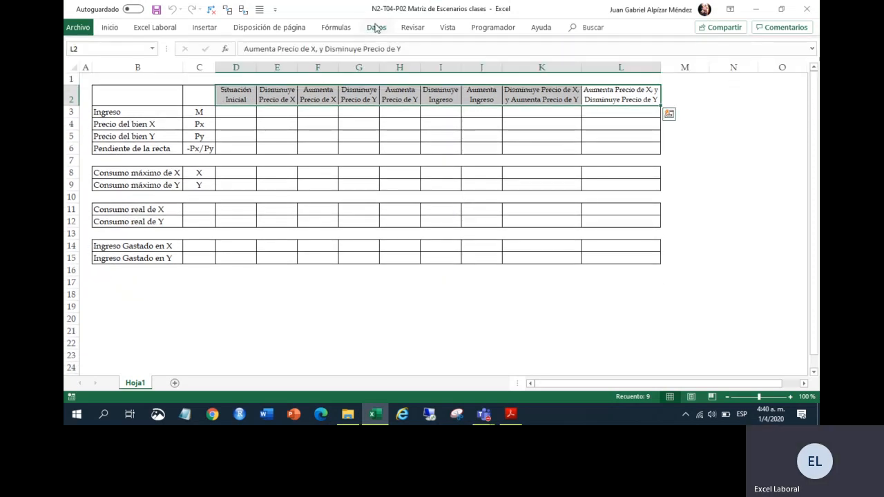
double_click(373, 27)
double_click(370, 28)
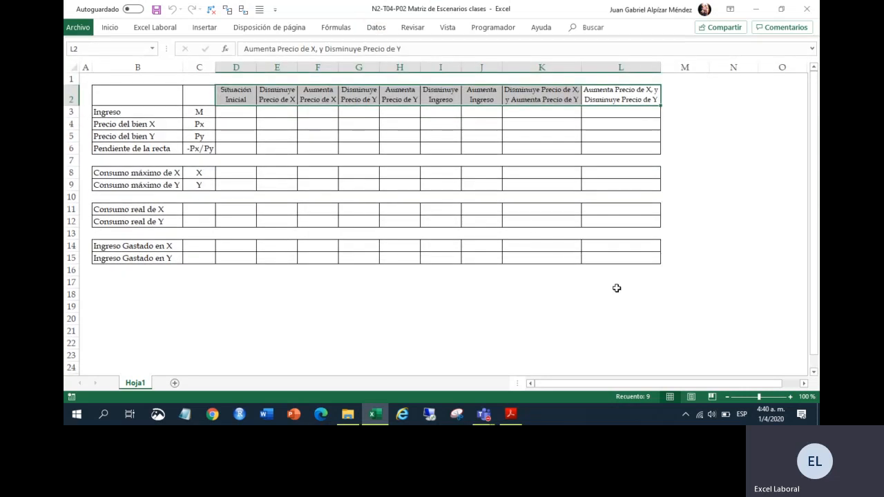
click(789, 396)
click(789, 396)
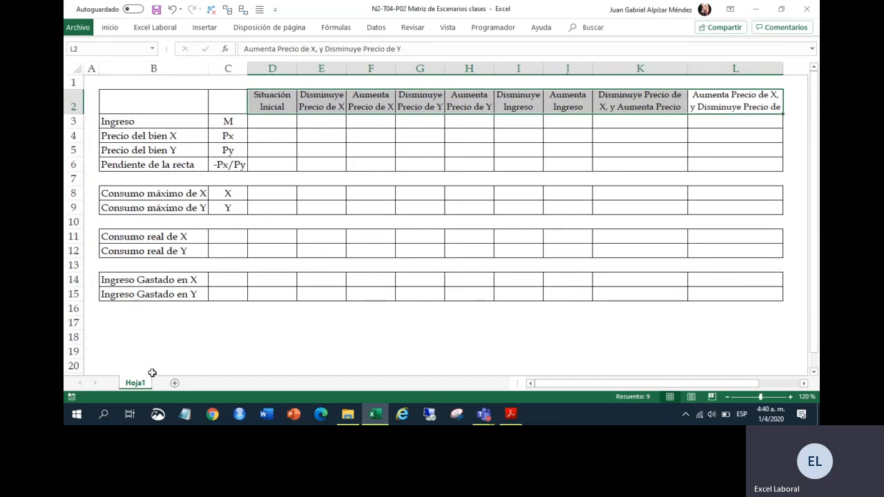
- Rename the sheet Hoja1 as Calculos
key(alt+h)
text(orCalcul)
key(BackSpace)
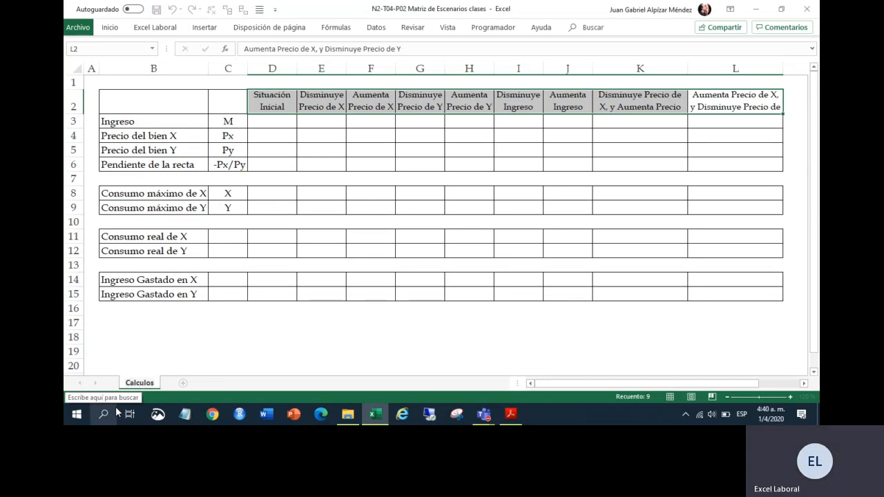
click(231, 355)
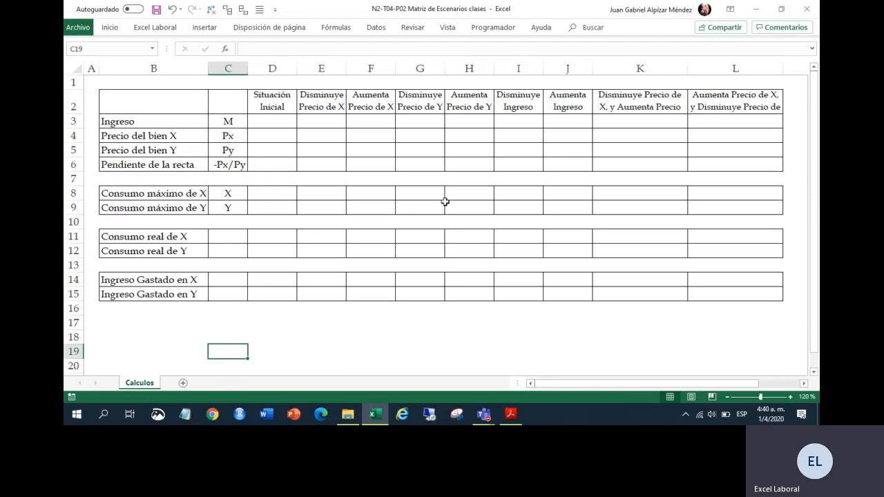
- Examine the matrix's variable labels in column B and the scenario headings in row 2, from Situación Inicial to the combined price changes
click(322, 142)
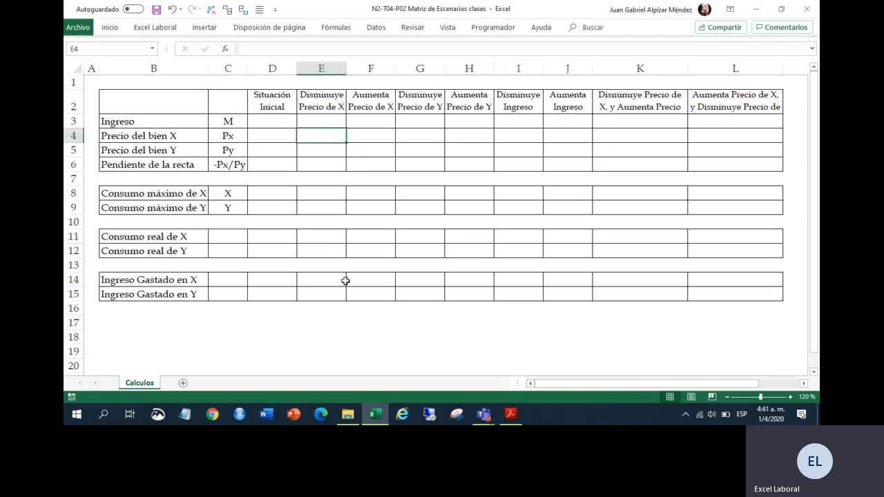
drag(155, 123, 173, 164)
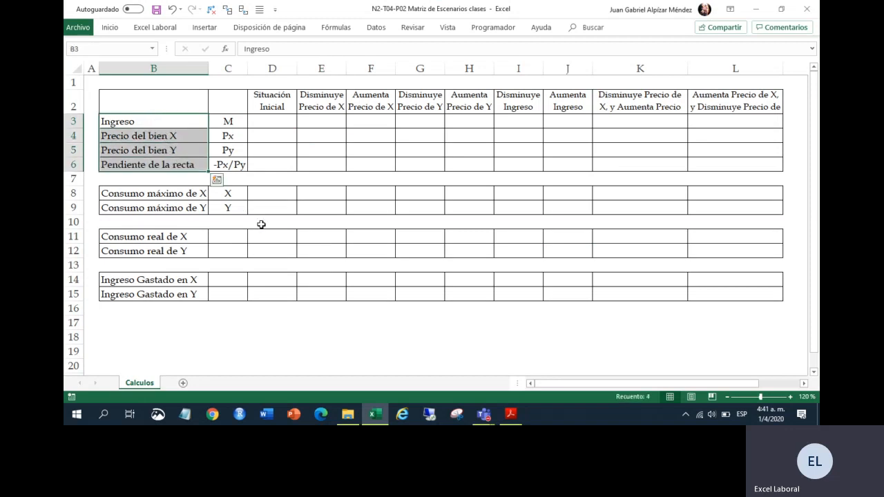
click(194, 204)
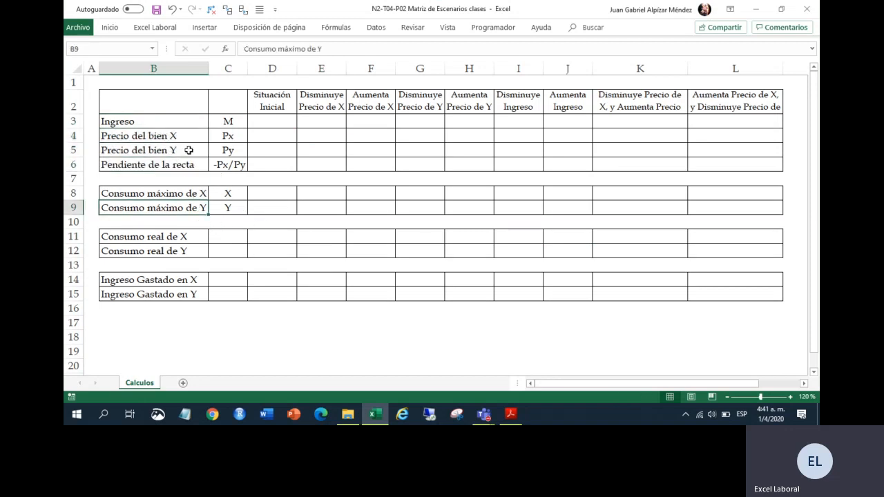
click(262, 103)
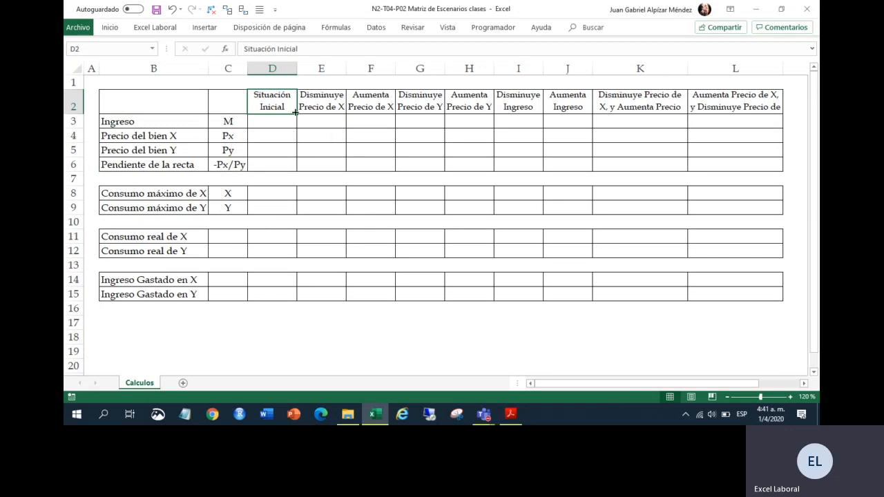
click(314, 105)
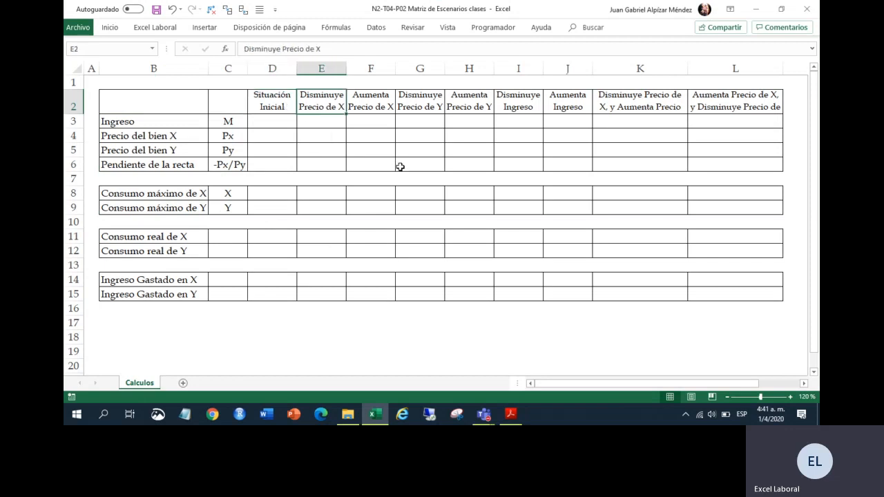
click(368, 101)
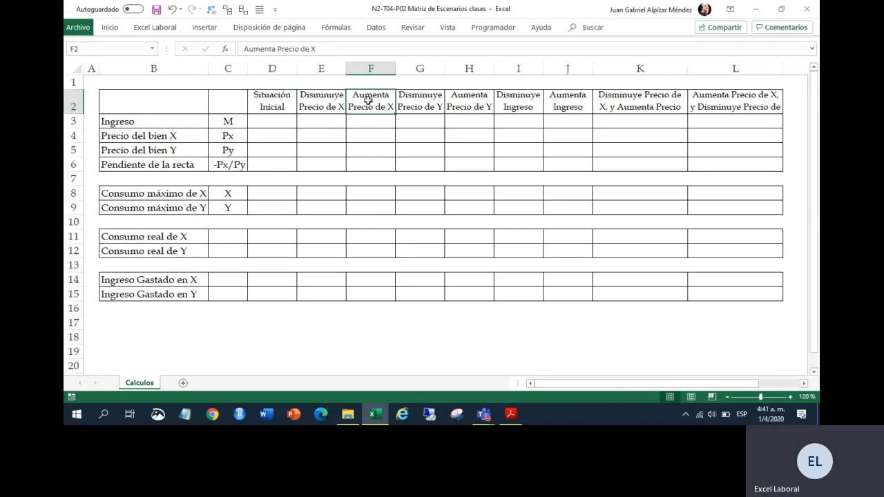
click(414, 104)
click(471, 103)
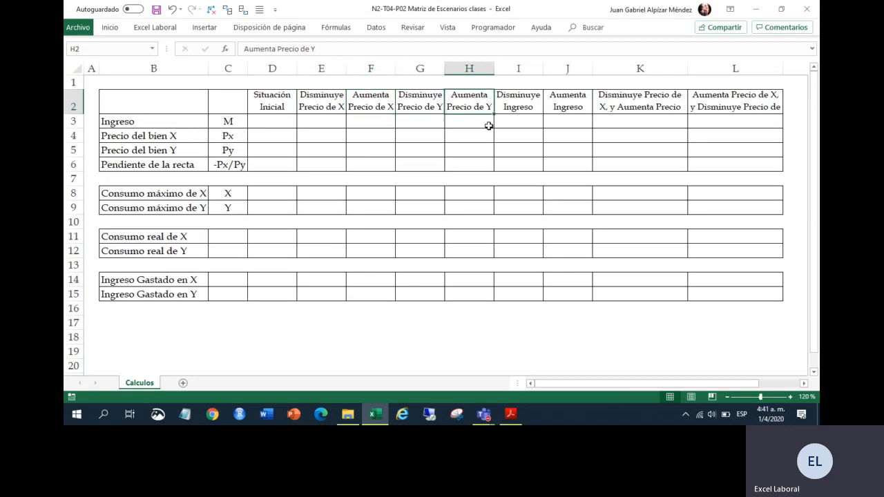
click(532, 100)
click(556, 103)
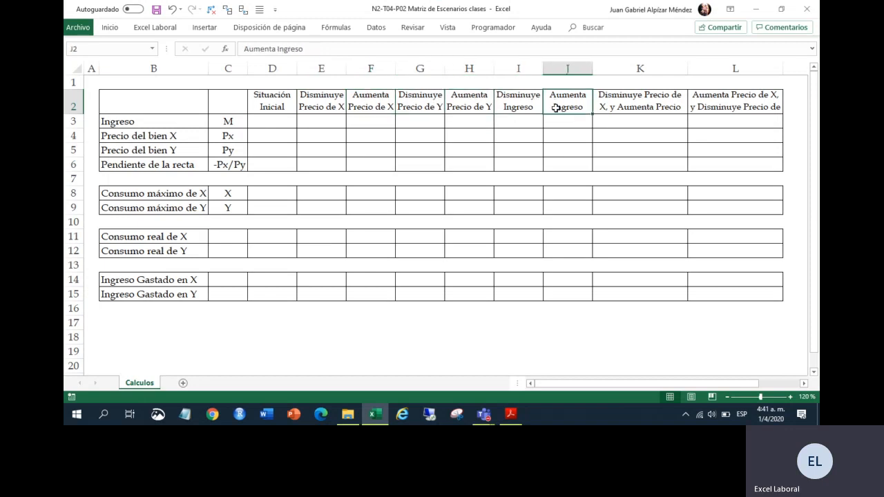
click(647, 109)
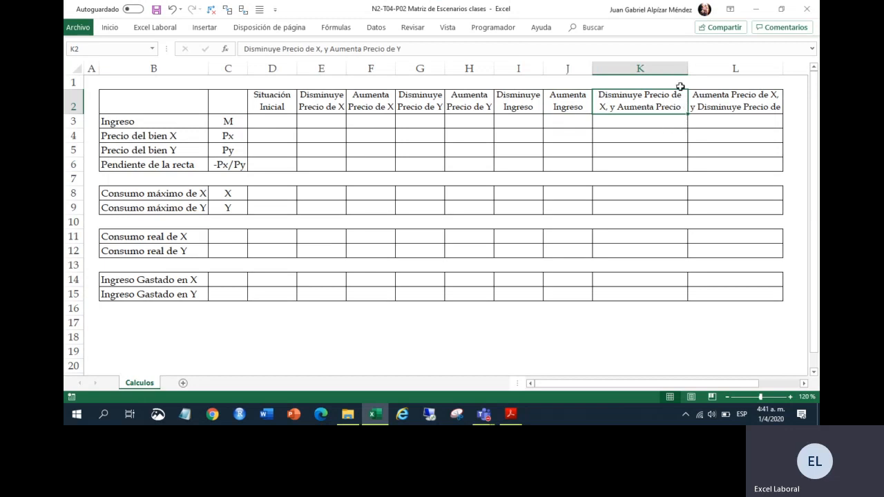
- Widen columns K and L so their two-line headings fit completely, and narrow column A slightly
drag(684, 73, 693, 71)
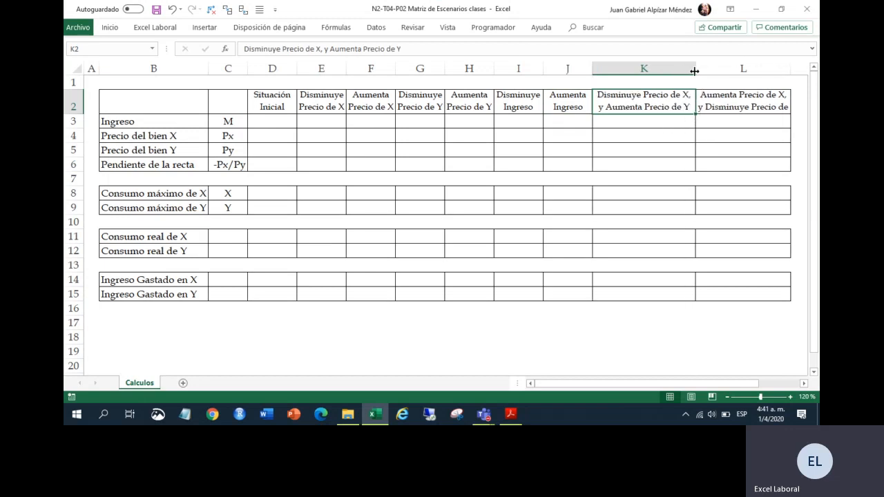
drag(790, 72, 797, 78)
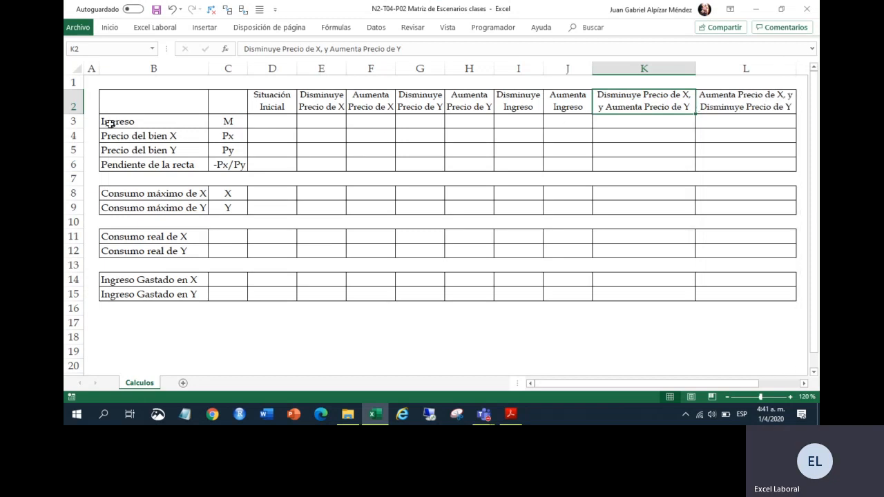
drag(98, 72, 93, 72)
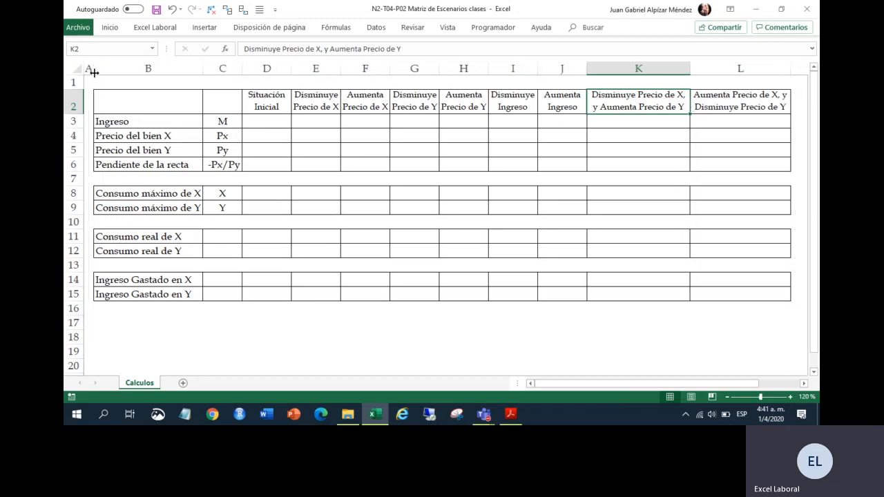
click(739, 100)
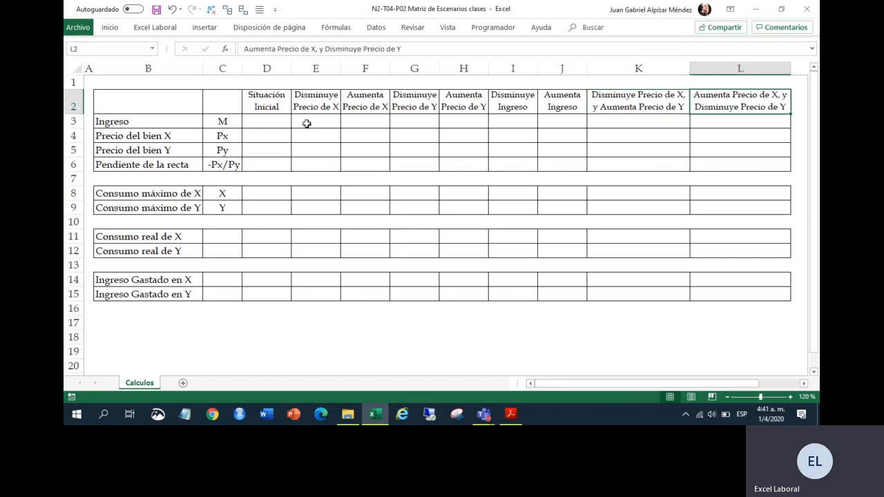
click(280, 105)
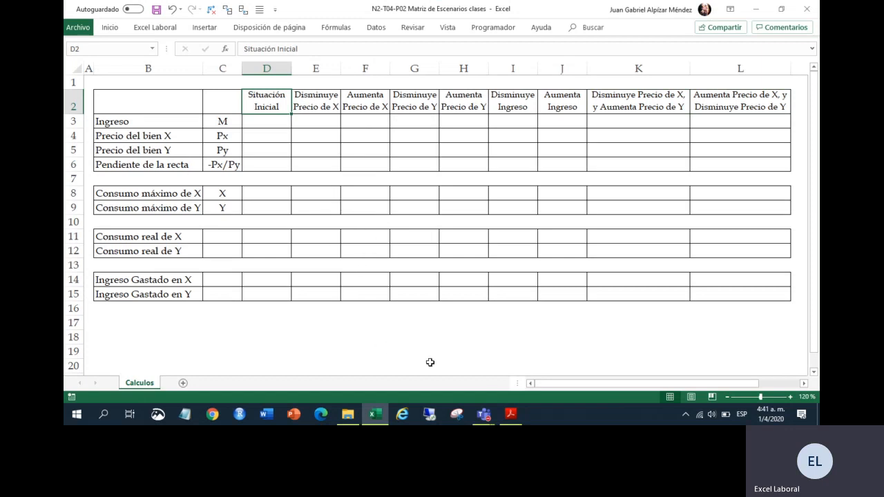
- Switch to Acrobat Reader and review Paso 4 with its table of data and calculation formulas for the Situación Inicial
click(512, 414)
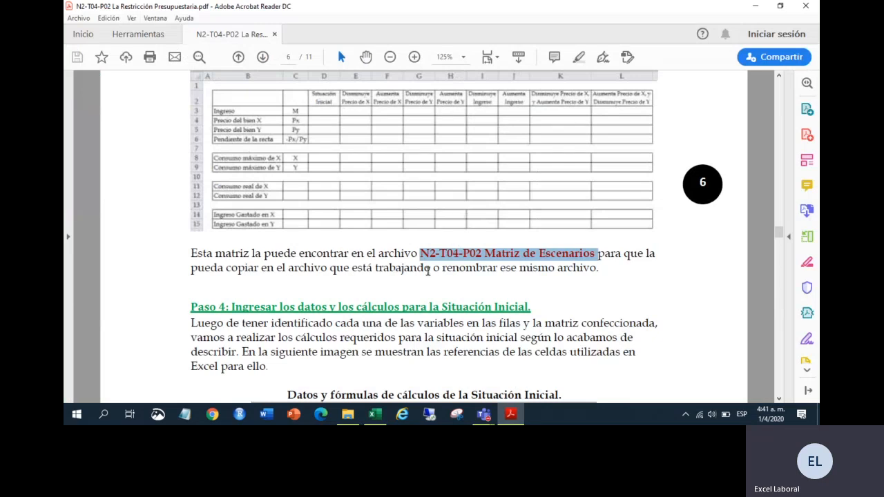
scroll(377, 283, down, 3)
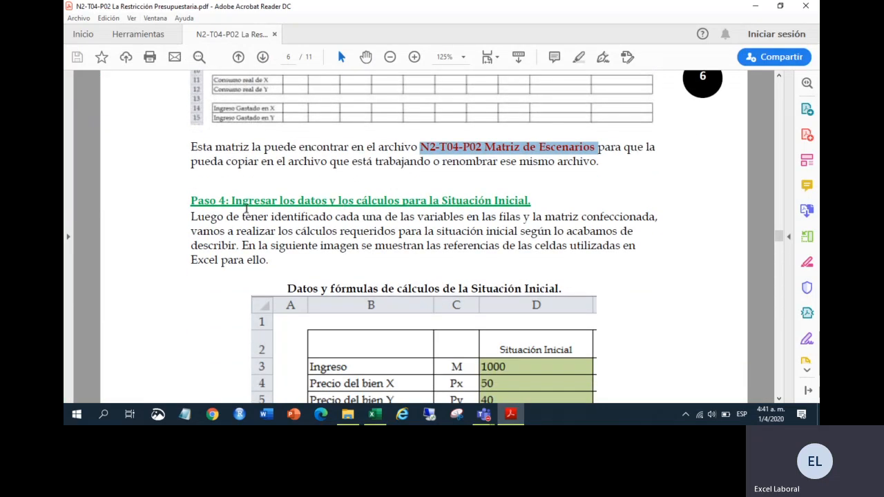
drag(230, 201, 445, 216)
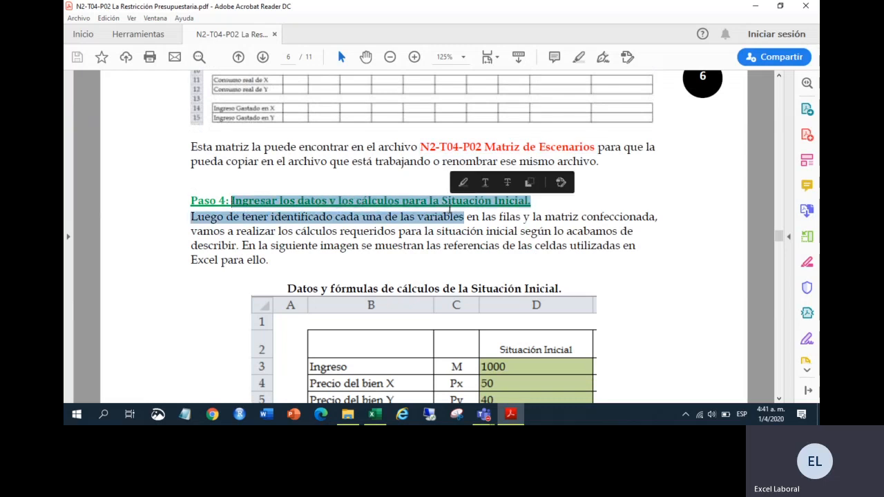
click(421, 247)
scroll(358, 236, down, 2)
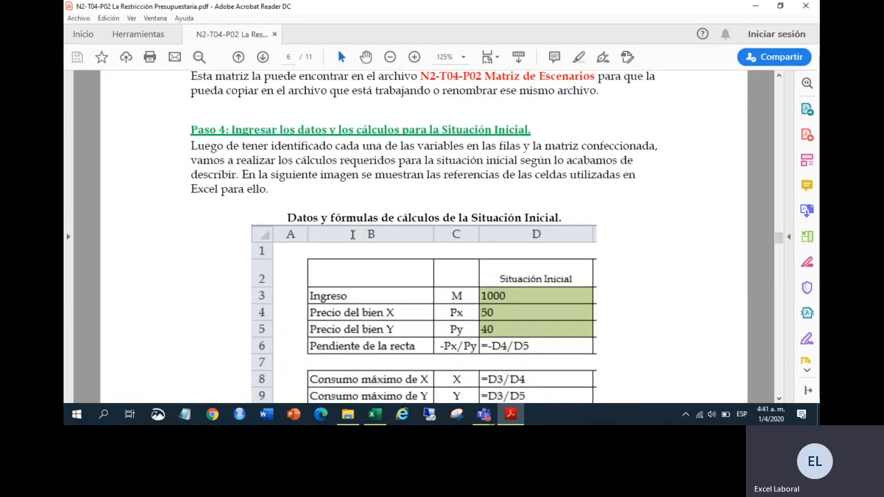
scroll(460, 252, down, 2)
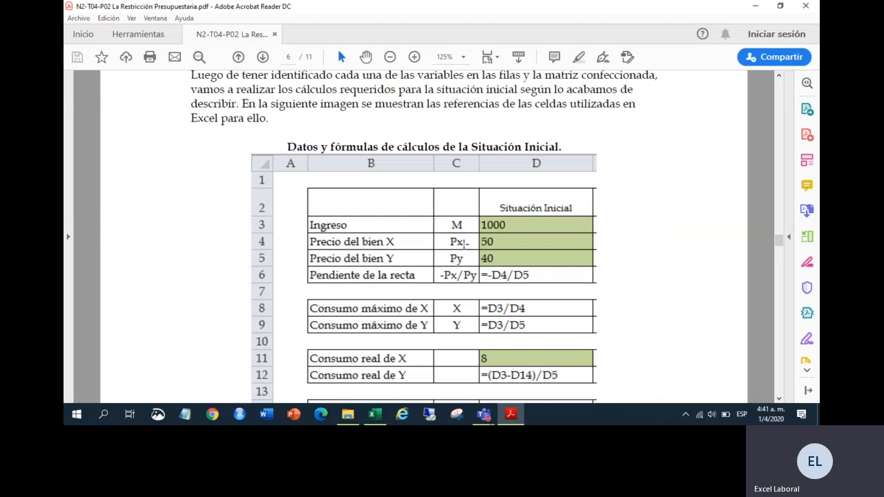
scroll(507, 274, down, 1)
scroll(508, 261, down, 1)
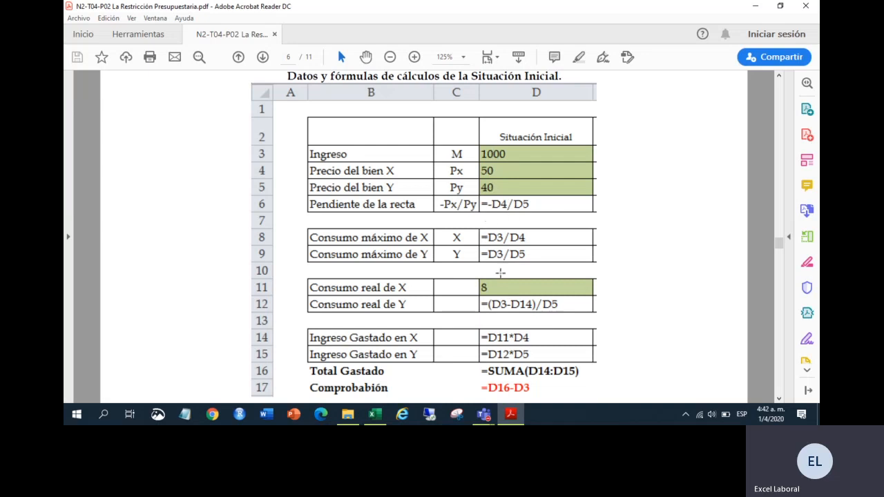
- Switch to Excel and enter 1000 as the Situación Inicial Ingreso in cell D3
click(375, 413)
click(262, 122)
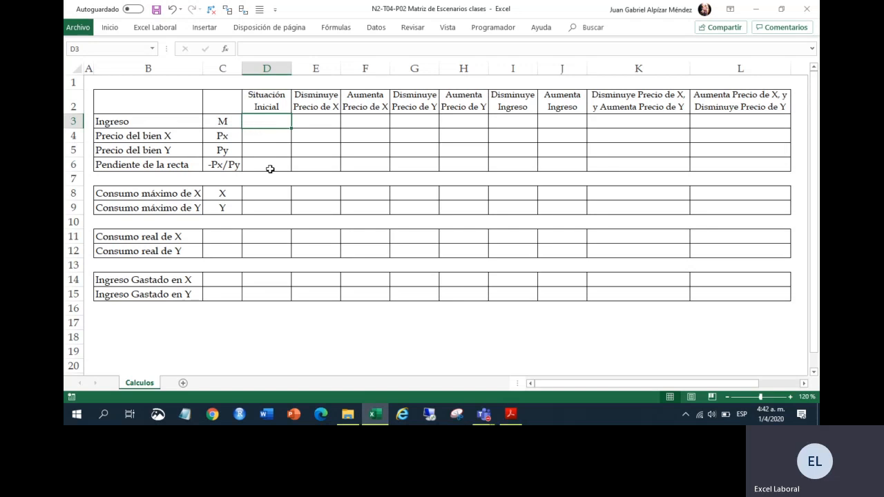
text(1000)
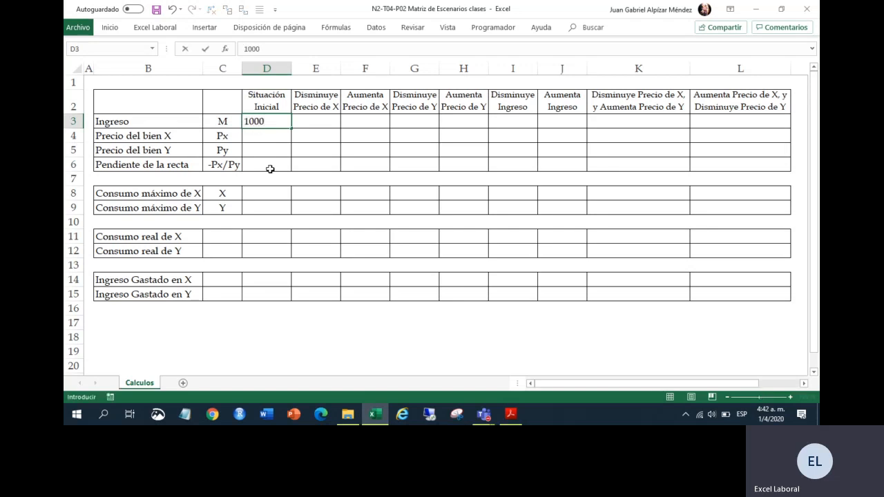
key(Return)
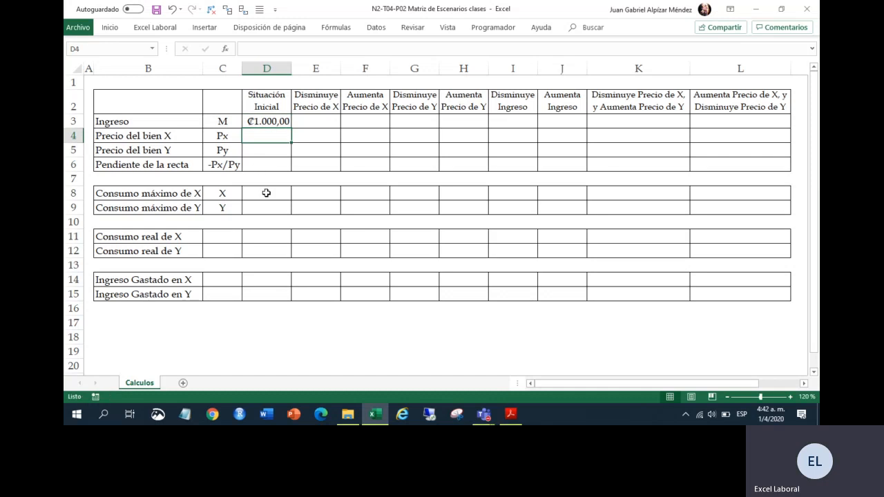
- Check the prices in the PDF manual, and enter 50 for Precio del bien X in D4 and 40 for Precio del bien Y in D5
click(509, 415)
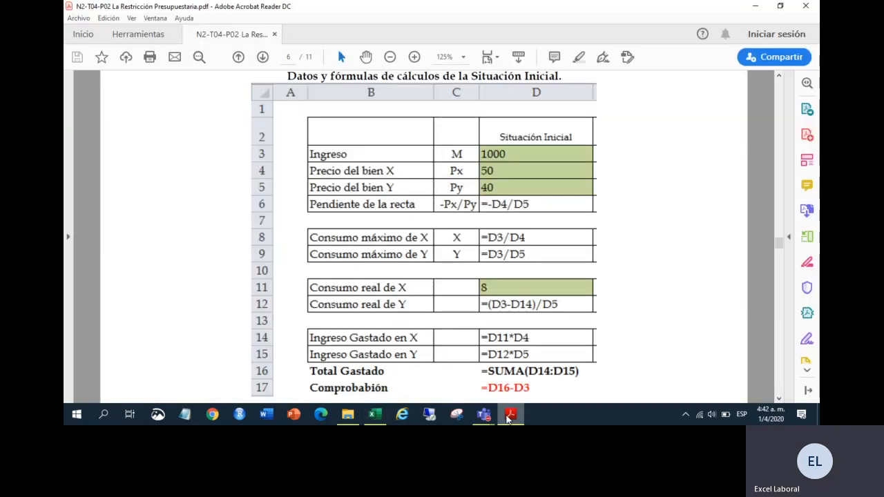
key(alt+Tab)
text(50)
key(Return)
text(40)
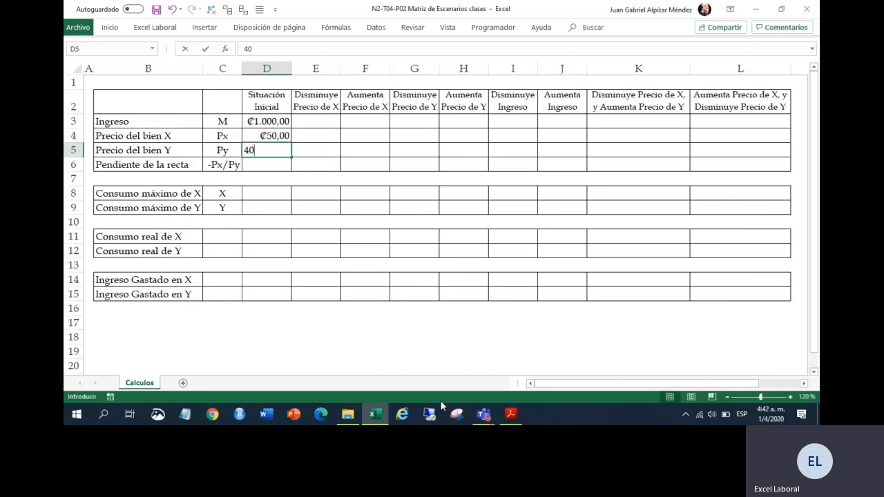
key(Return)
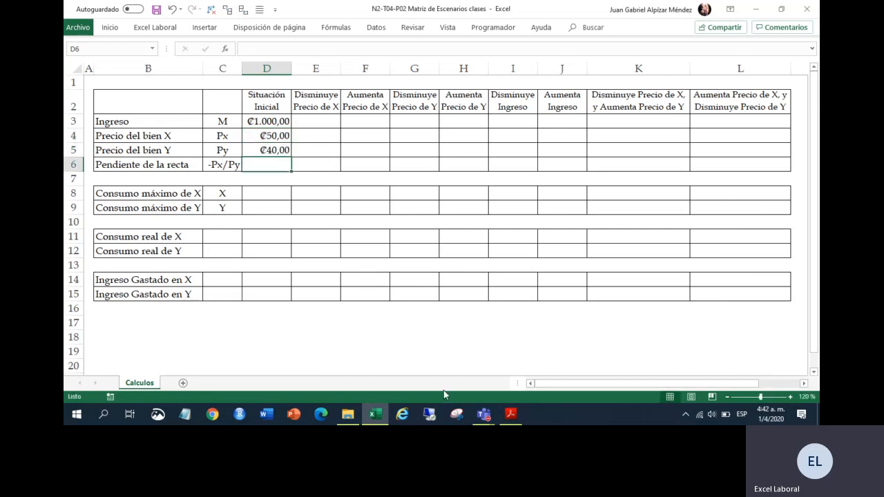
- Calculate the Pendiente de la recta for the Situación Inicial in cell D6 with the formula =-D4/D5
text(=)
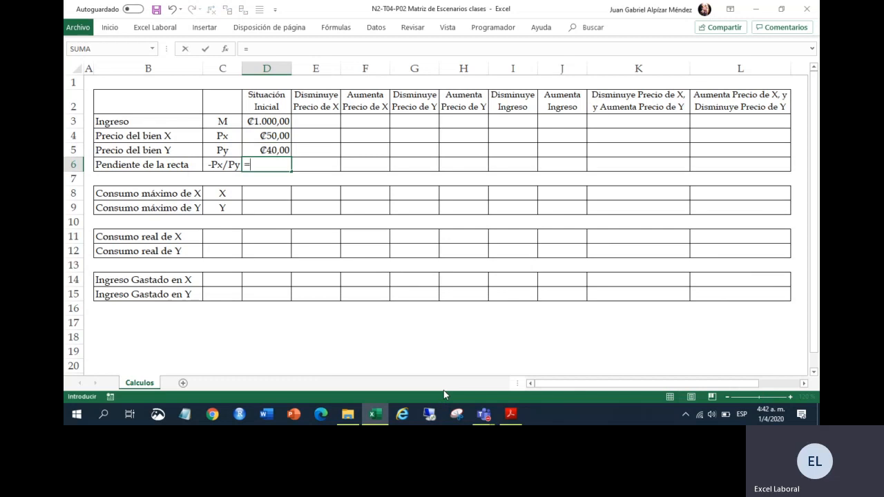
text(-)
key(Up)
key(Up)
text(/)
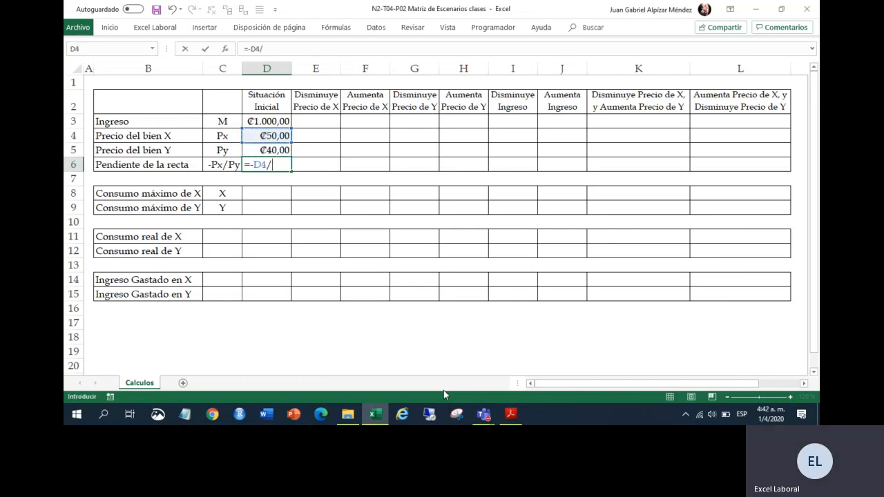
key(Up)
key(Return)
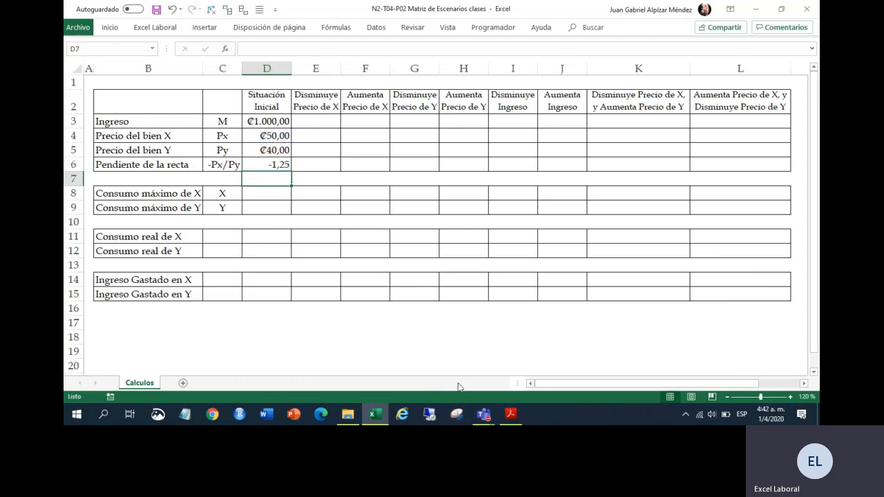
- Fill the Situación Inicial income and price cells D3:D5 with the palest olive green theme shade
drag(280, 123, 274, 147)
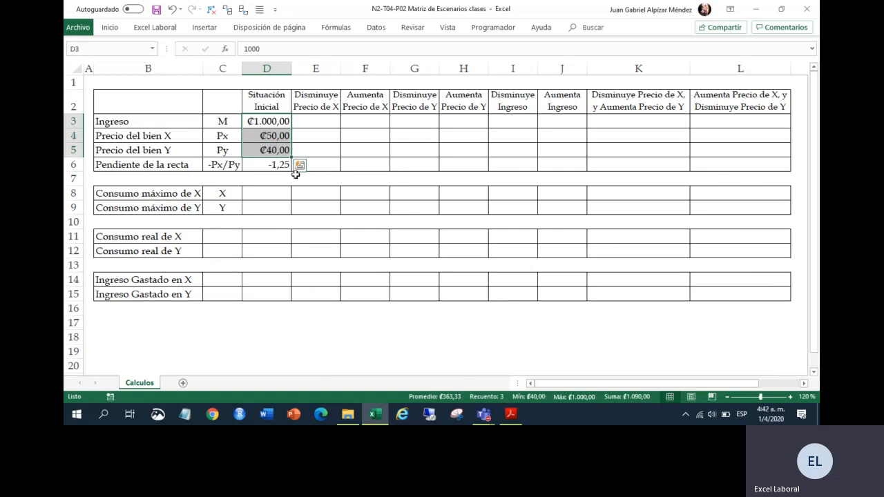
click(114, 29)
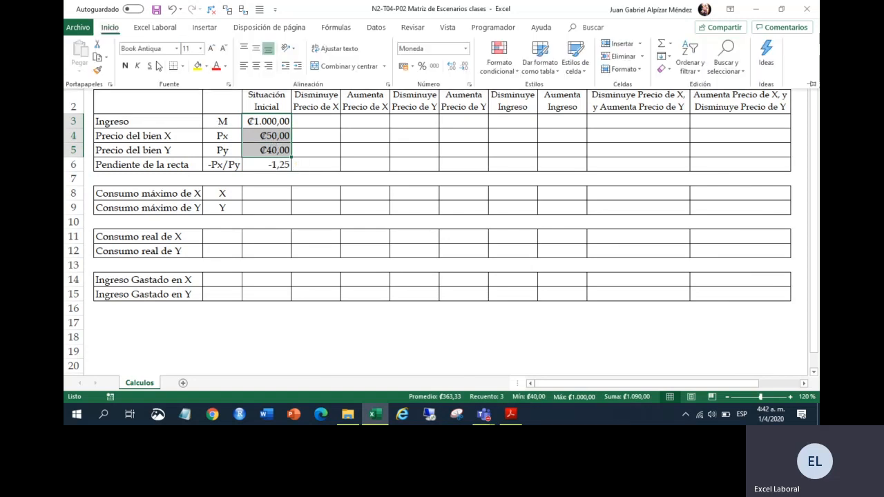
click(206, 66)
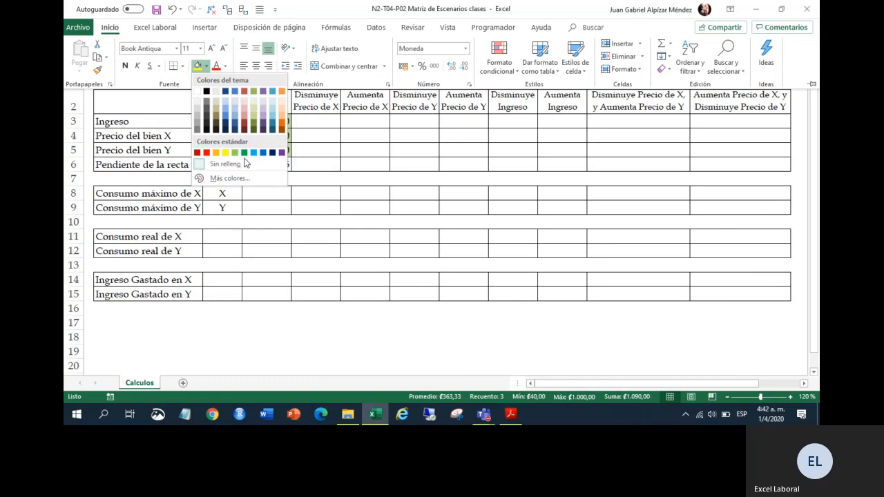
click(255, 111)
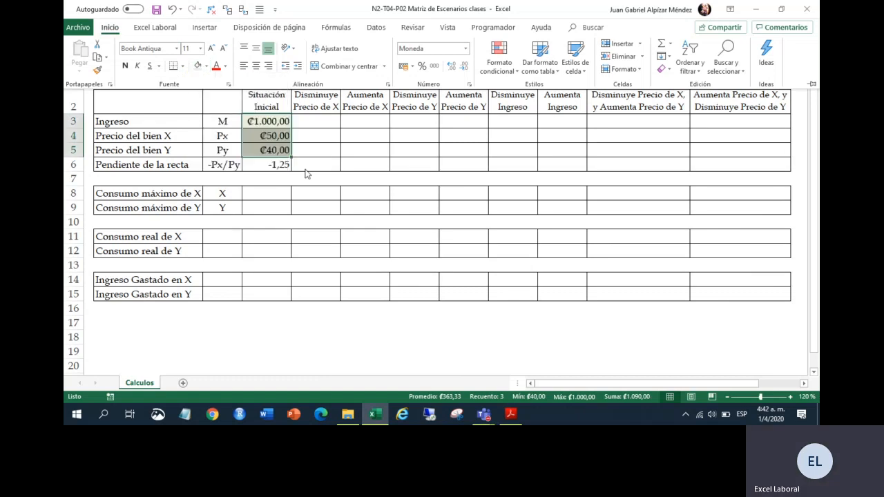
- Fill the input cells D3:D5 with the second-lightest olive green theme shade to mark them as given data
click(312, 137)
drag(279, 148, 261, 125)
click(111, 28)
click(206, 65)
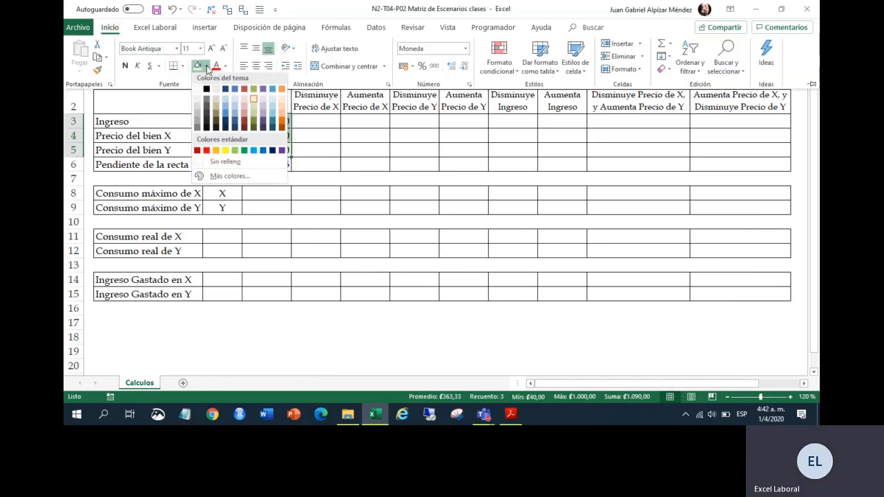
click(254, 108)
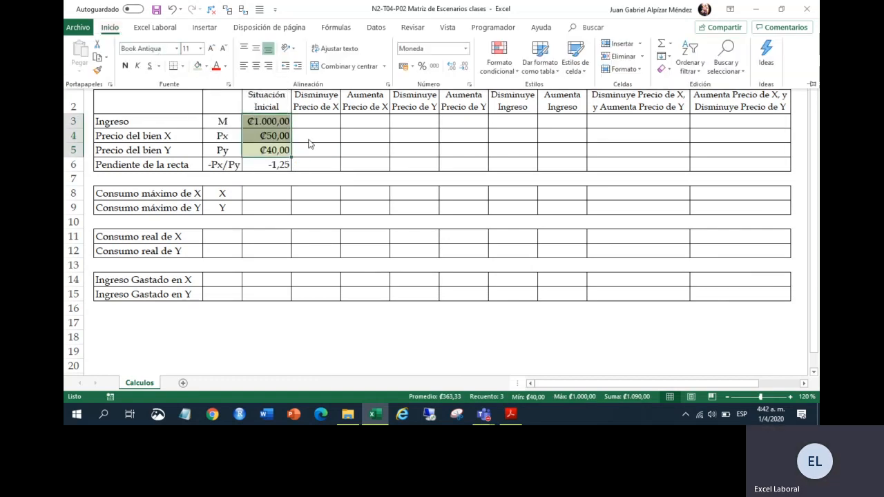
click(325, 212)
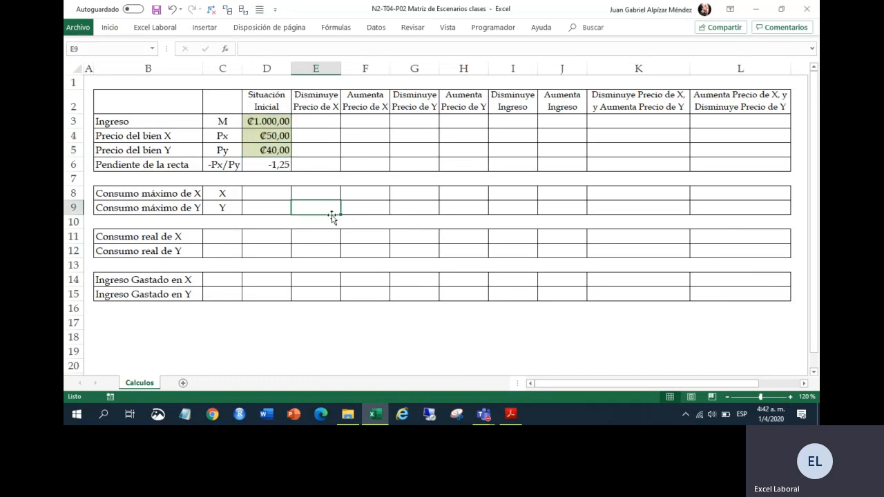
- Calculate the Situación Inicial Consumo máximo de X in cell D8 with the formula =D3/D4
click(280, 165)
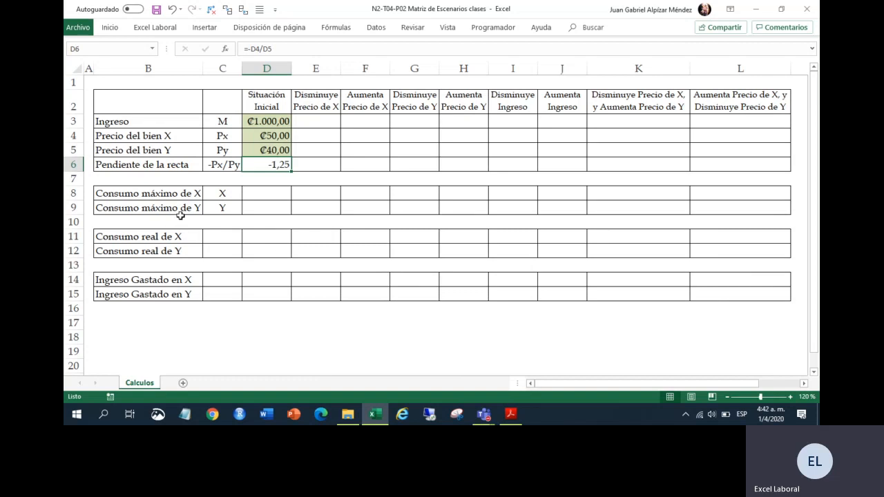
click(265, 196)
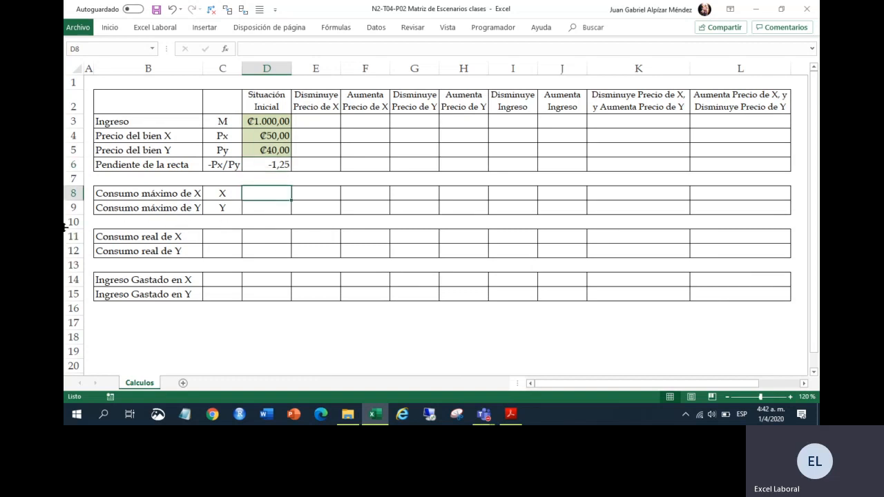
text(=)
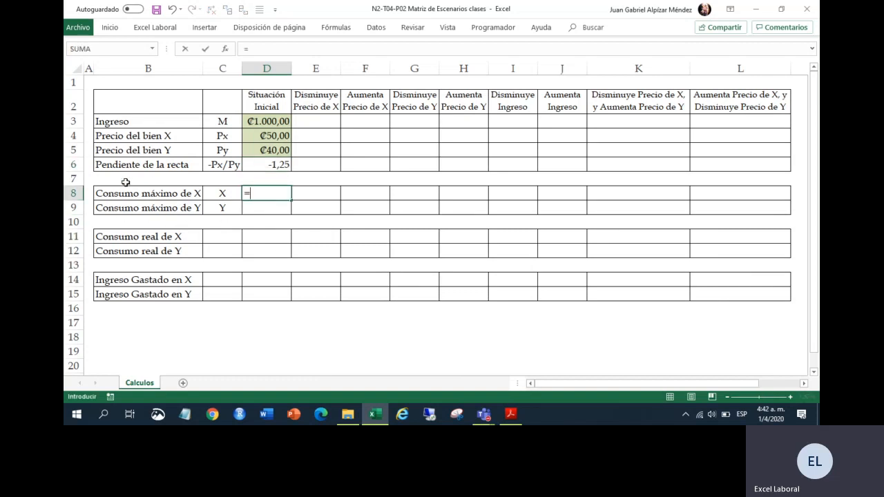
click(276, 127)
text(/)
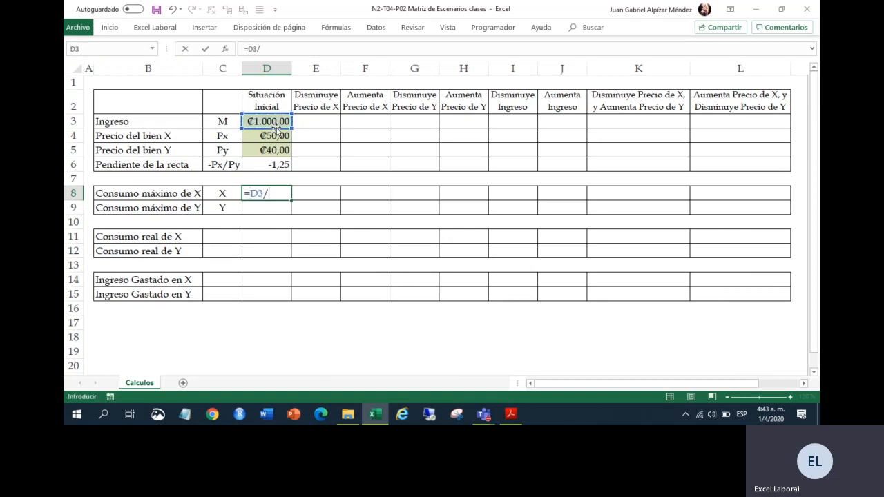
click(256, 137)
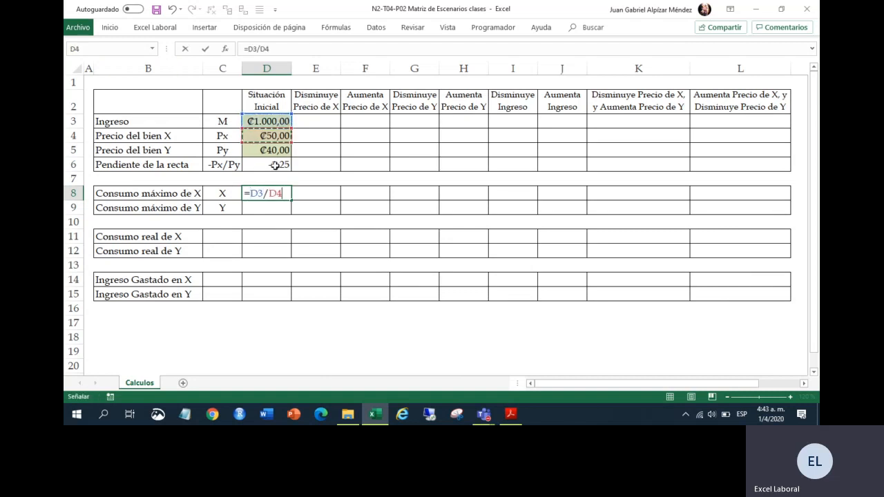
key(Return)
- Calculate the Situación Inicial Consumo máximo de Y in cell D9 with the formula =D3/D5
text(=)
click(267, 121)
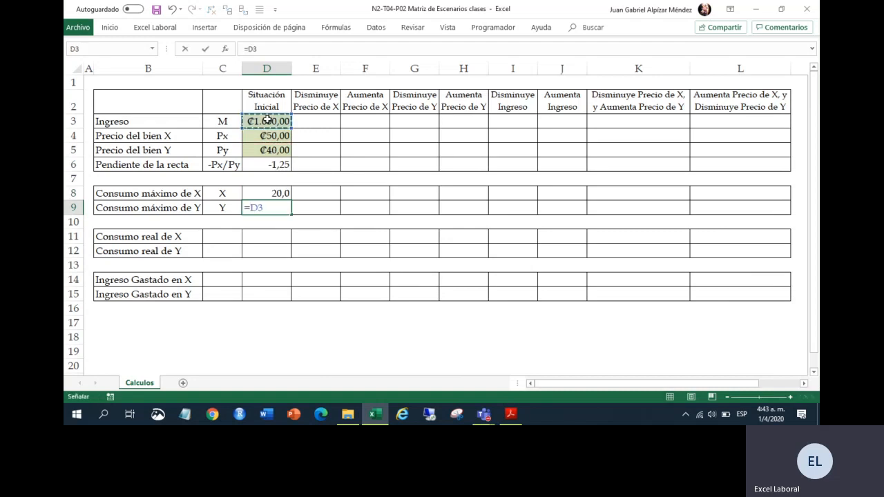
text(/)
click(257, 151)
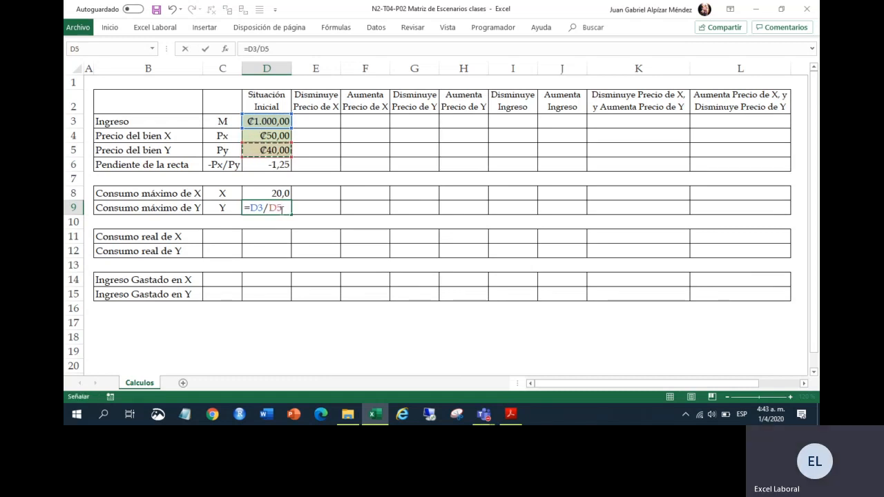
key(Return)
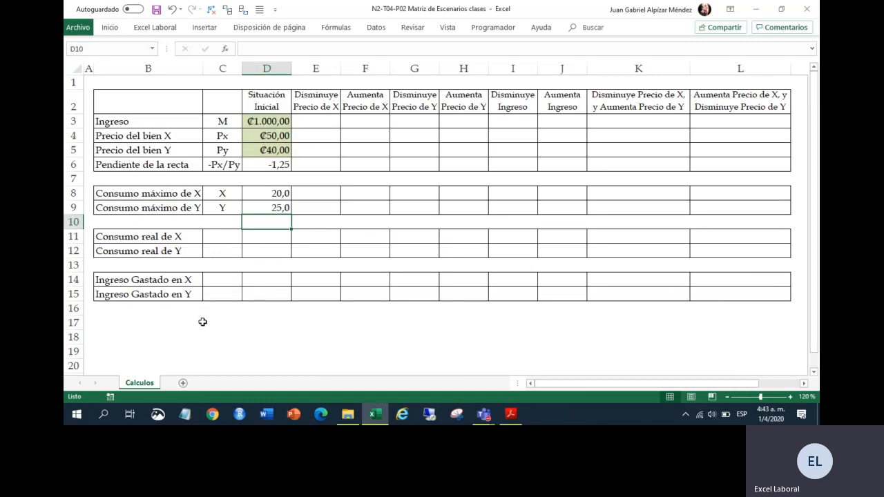
- Following the PDF manual, enter 8 for Consumo real de X in D11 and give the cell the same olive green fill
click(228, 236)
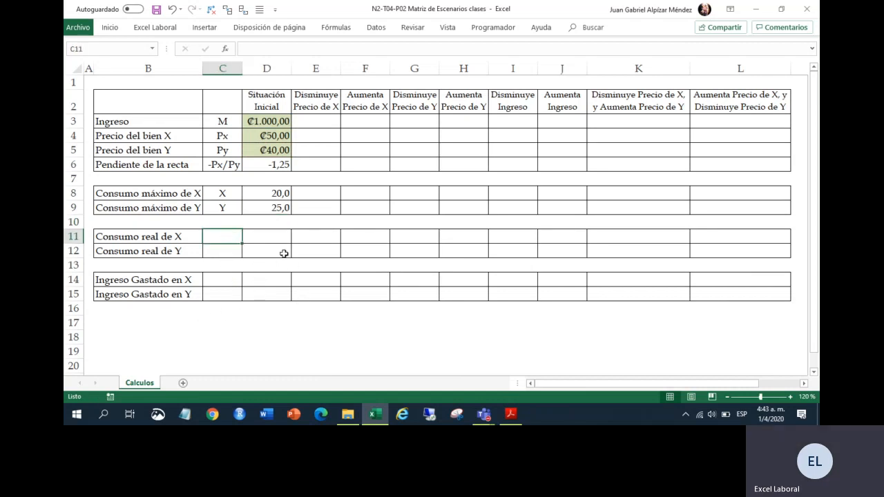
click(270, 235)
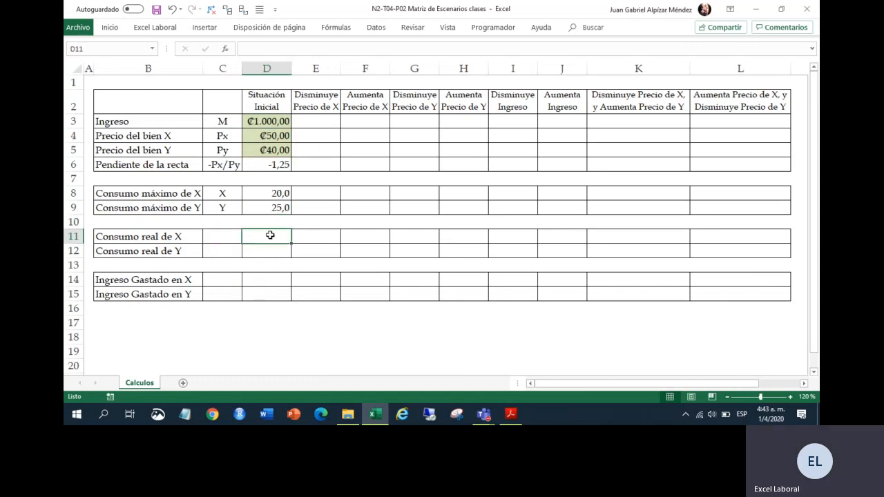
click(508, 414)
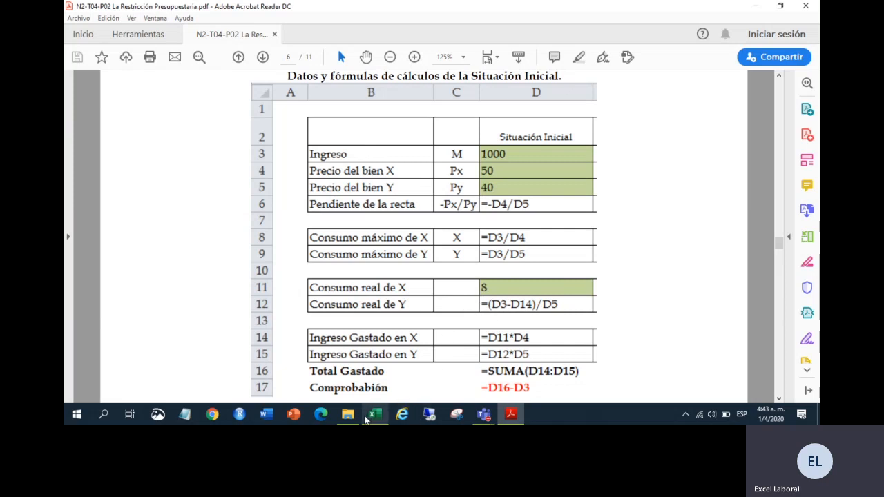
click(373, 415)
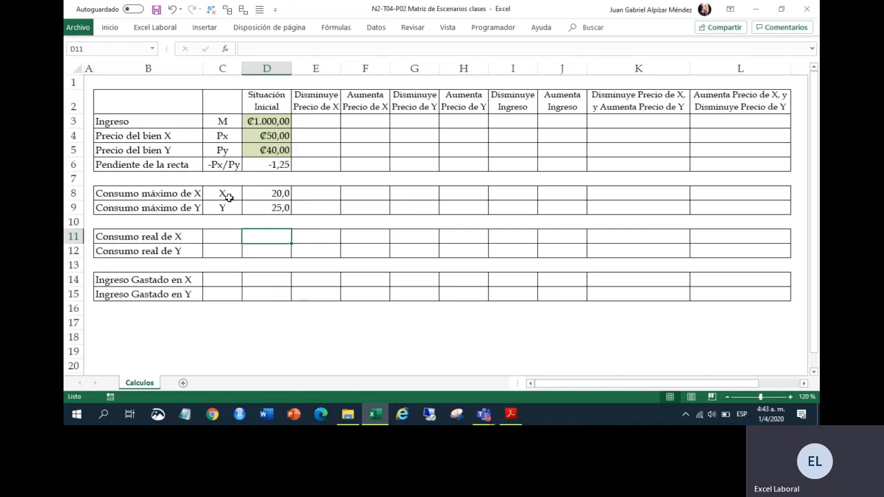
drag(259, 195, 188, 193)
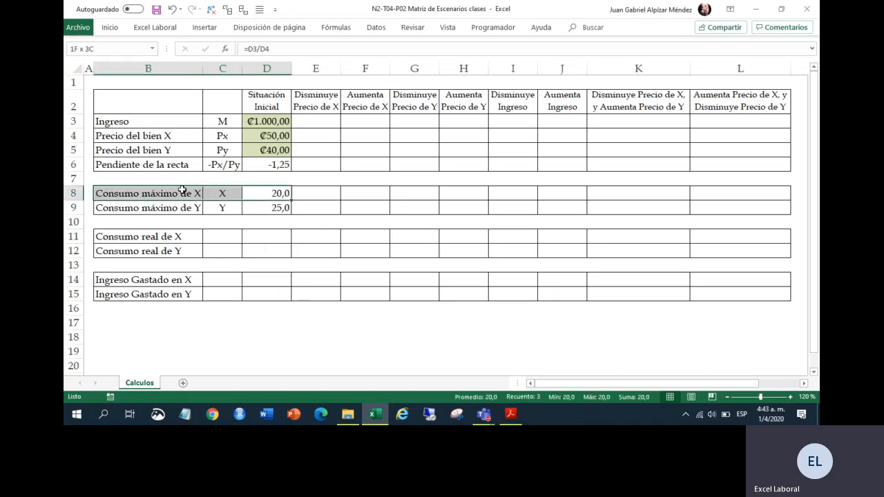
click(258, 236)
text(8)
key(Return)
key(Up)
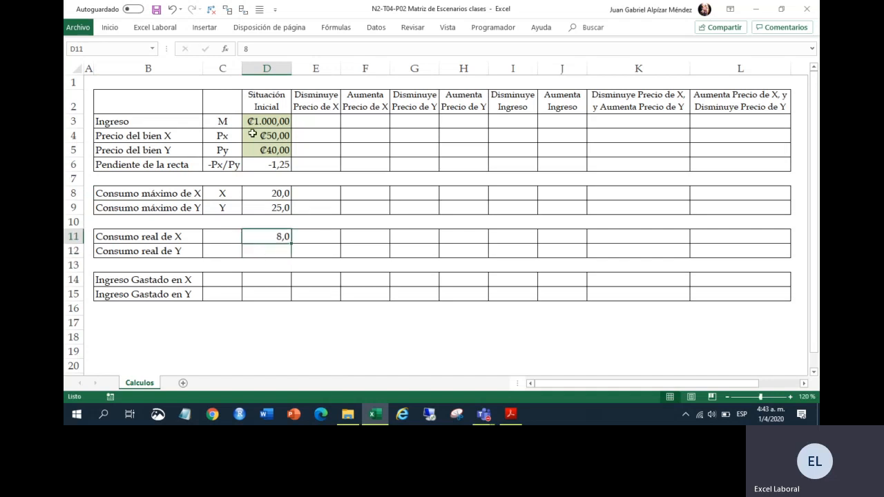
click(108, 28)
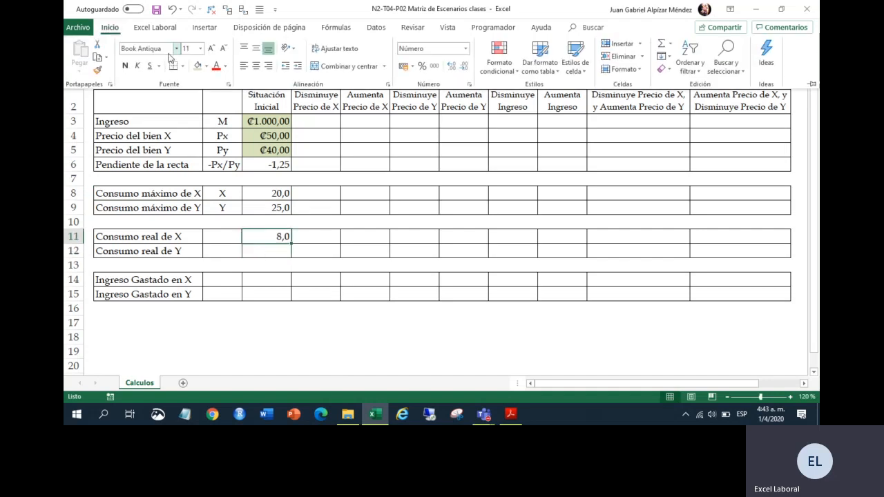
click(199, 67)
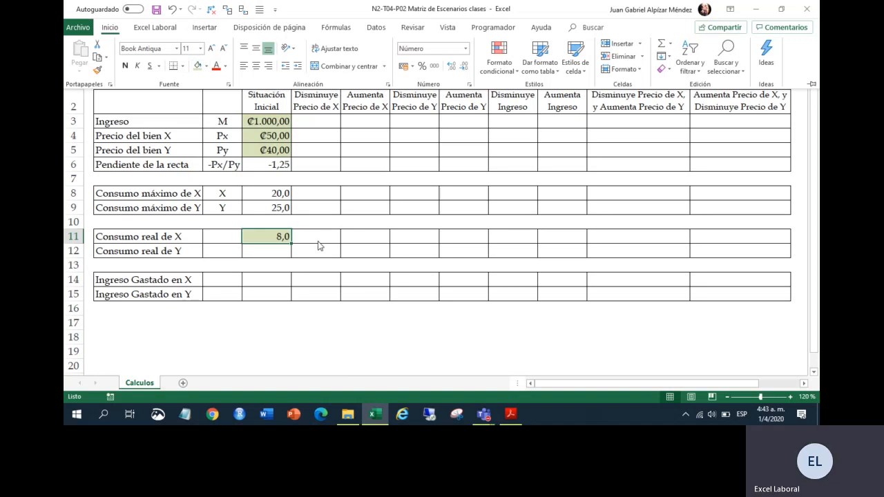
- Check the Consumo real de Y formula in the PDF manual, and enter =D11*D4 for Ingreso Gastado en X in D14
click(260, 251)
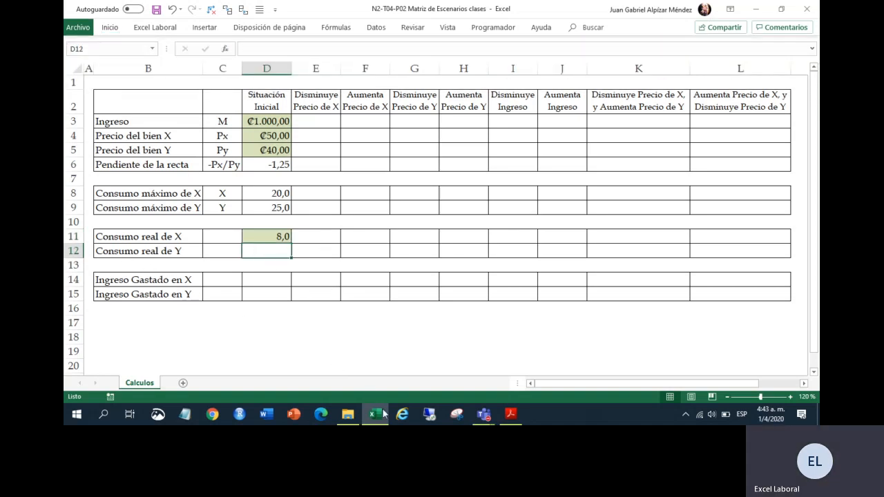
click(511, 414)
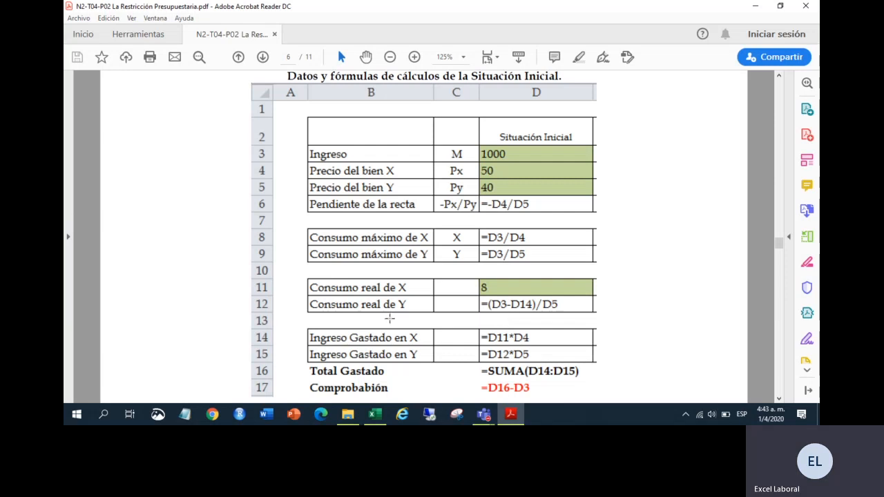
click(375, 413)
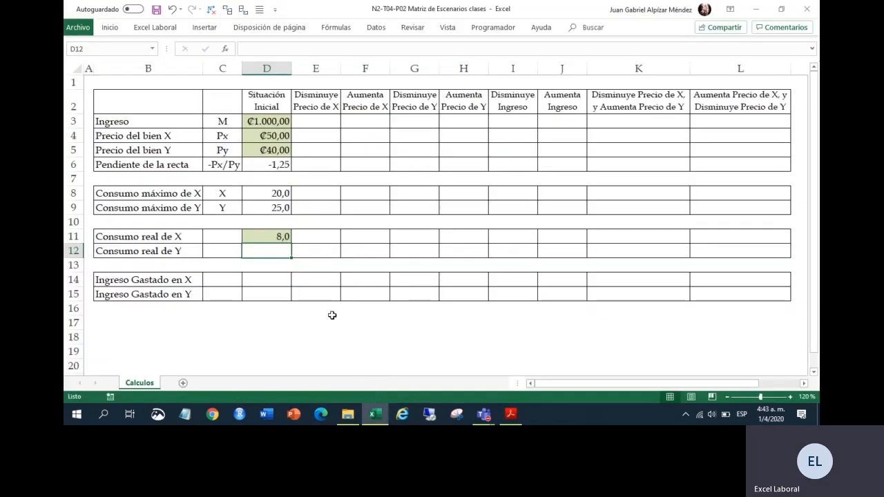
click(279, 237)
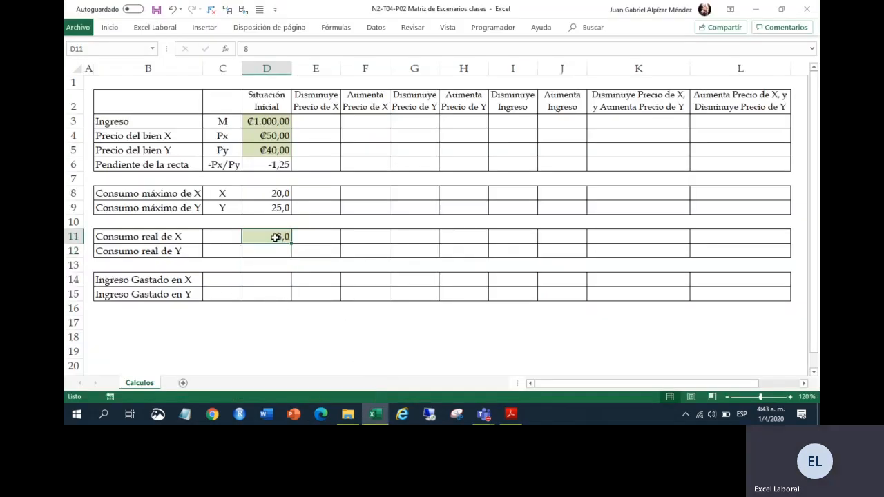
click(264, 284)
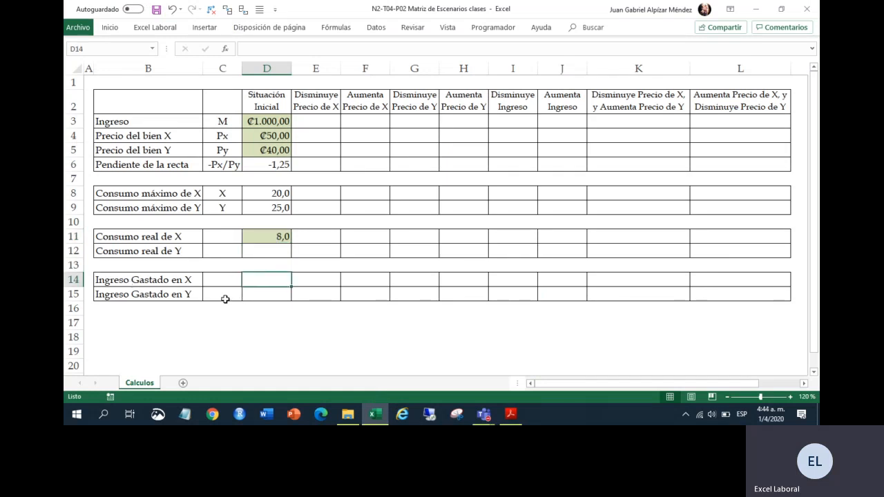
text(=)
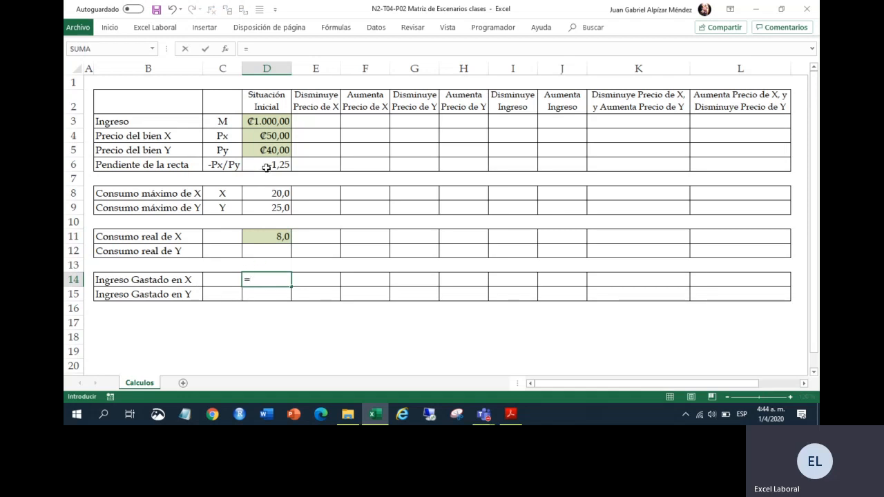
click(247, 235)
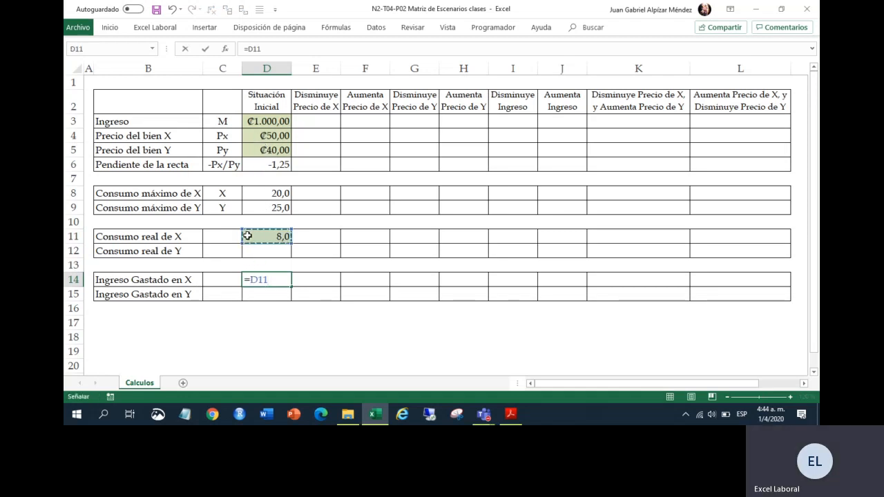
text(*)
click(269, 138)
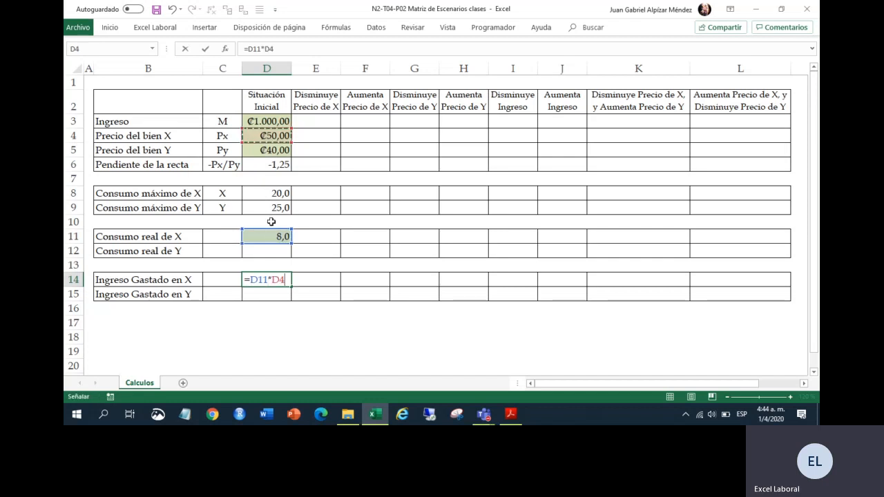
key(Return)
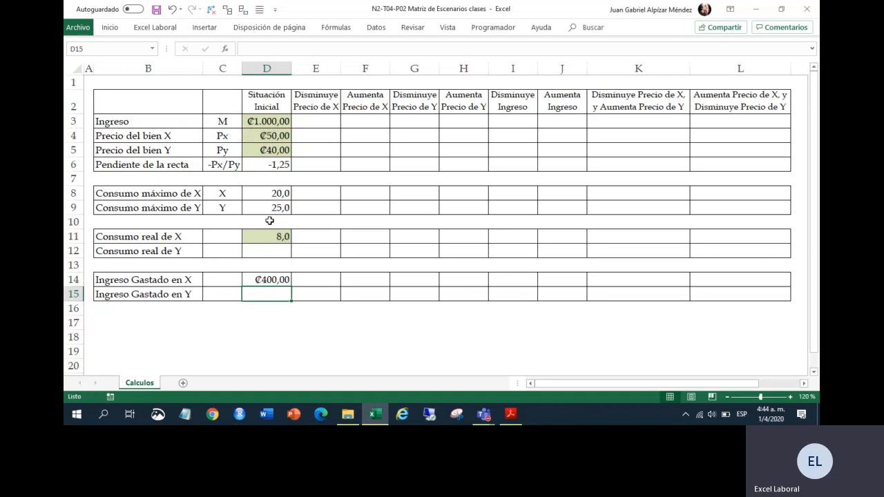
- Calculate the Situación Inicial Consumo real de Y in cell D12 with the formula =(D3-D14)/D5
click(270, 254)
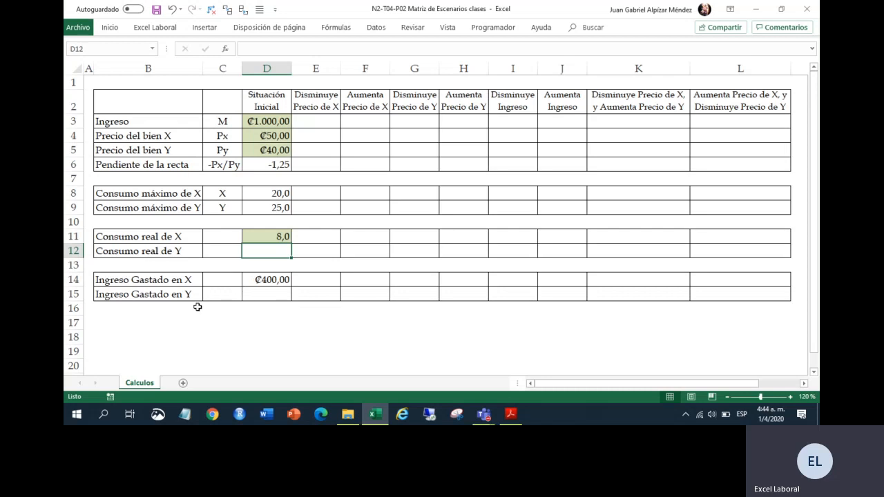
text(=()
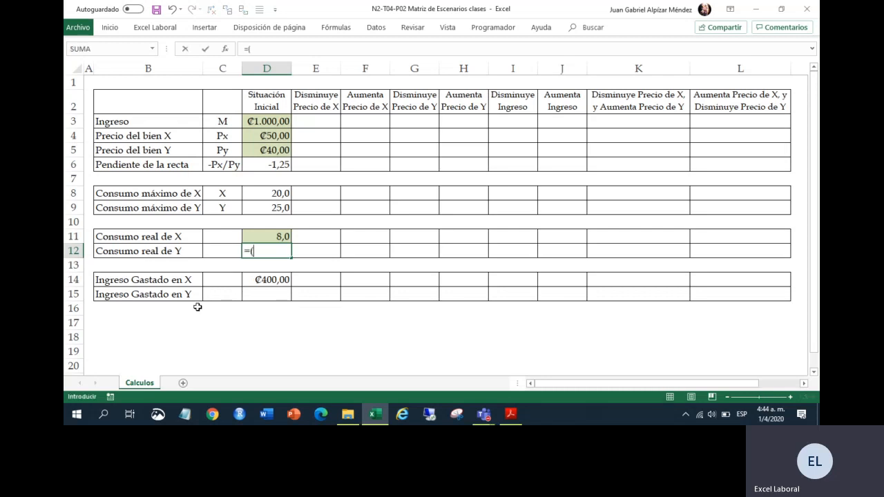
click(257, 117)
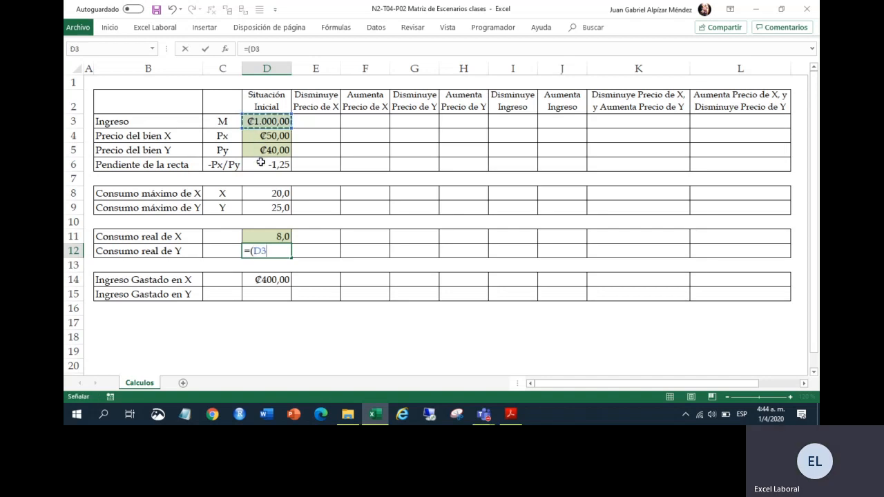
text(-)
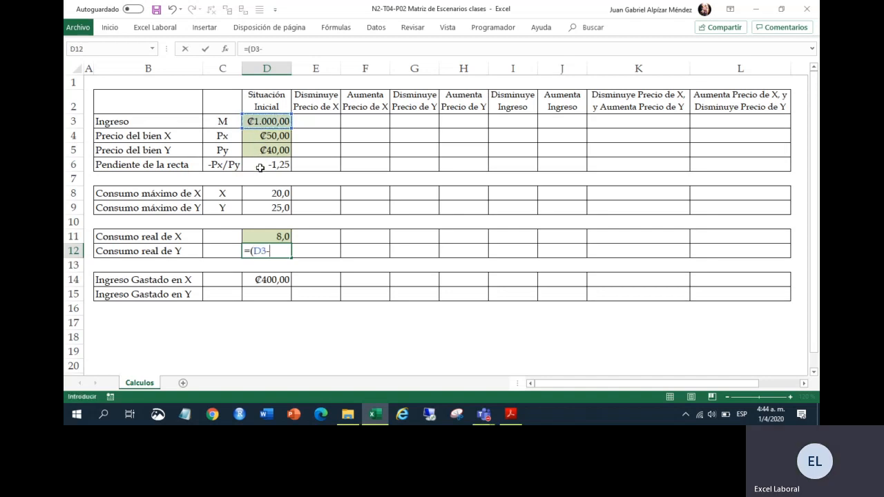
click(270, 276)
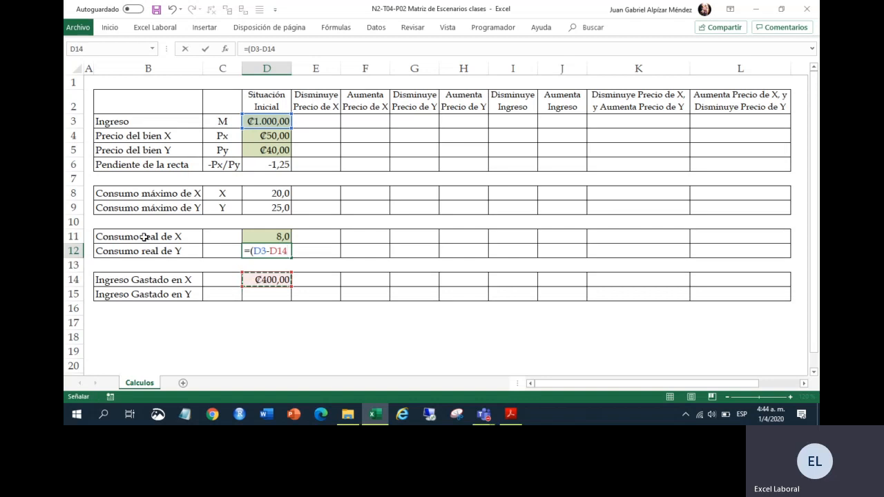
text()/)
click(257, 150)
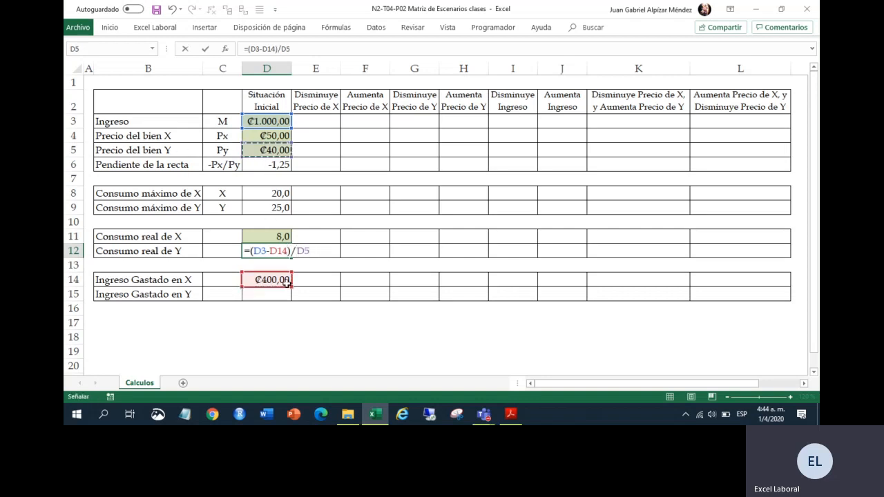
key(Return)
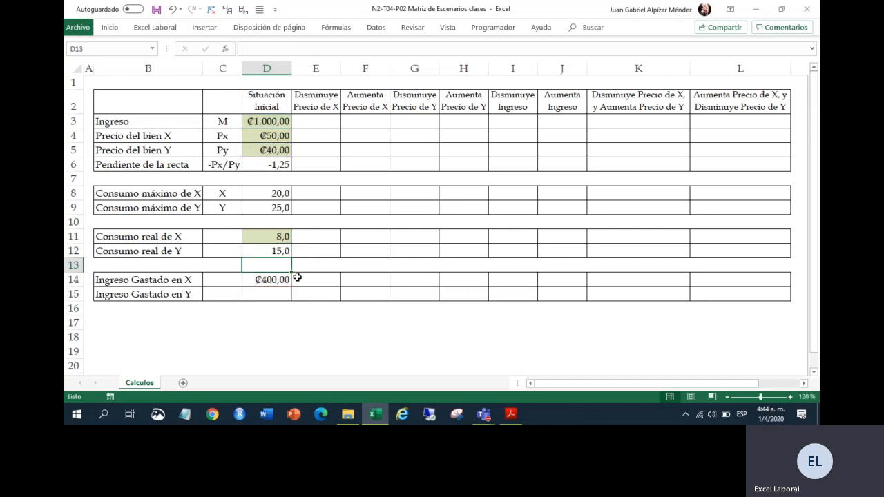
click(266, 248)
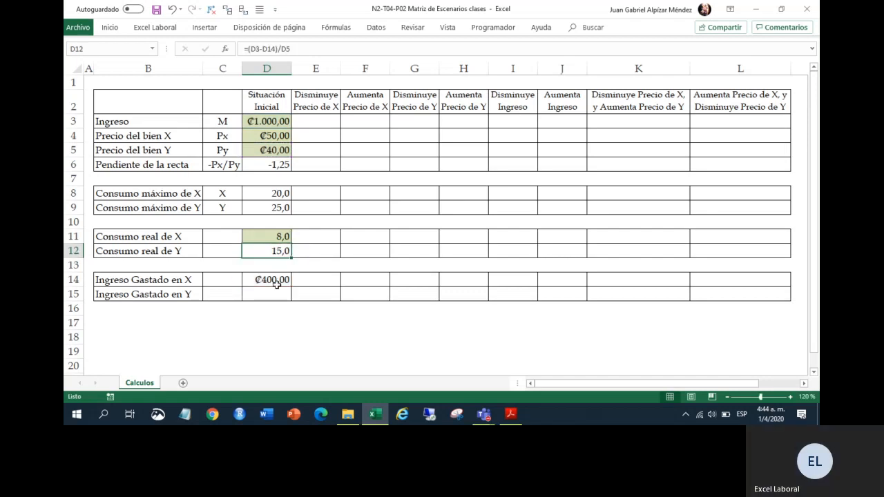
- Calculate the Situación Inicial Ingreso Gastado en Y in cell D15 with the formula =D12*D5
click(265, 292)
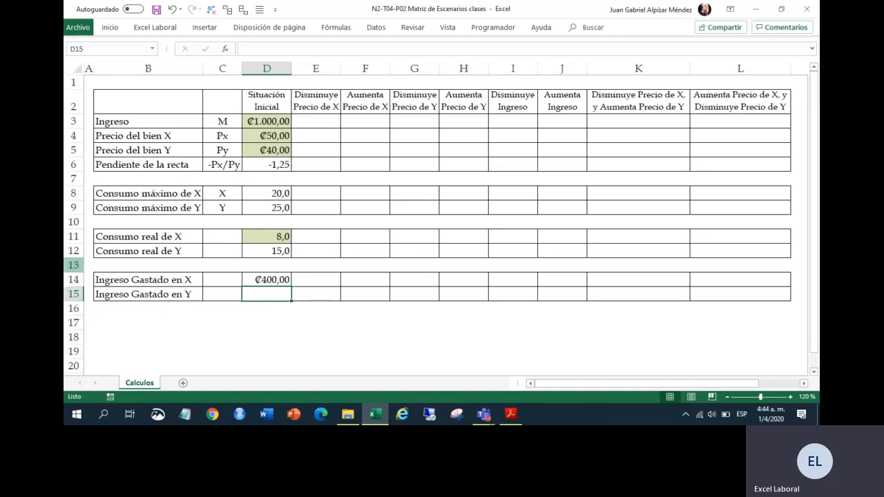
text(=)
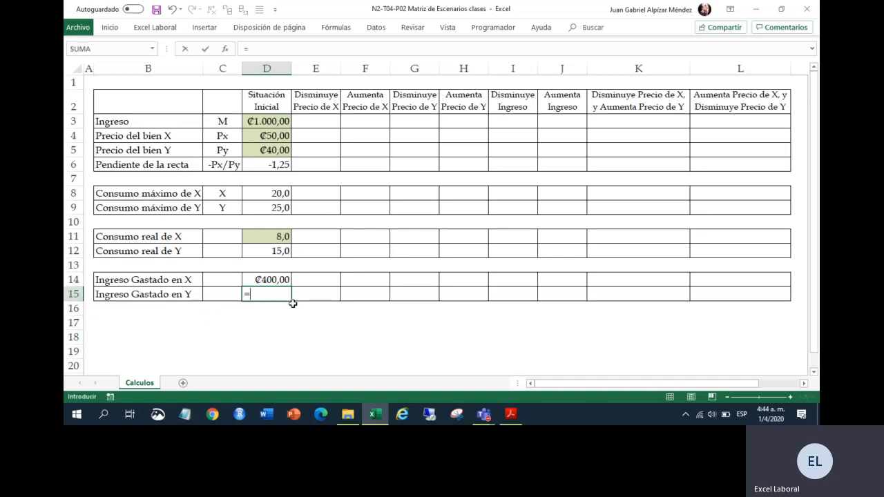
click(281, 255)
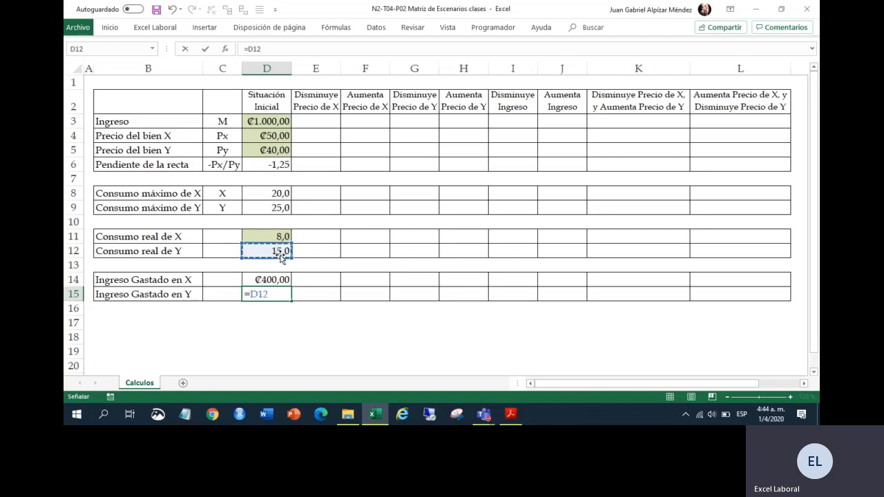
text(*)
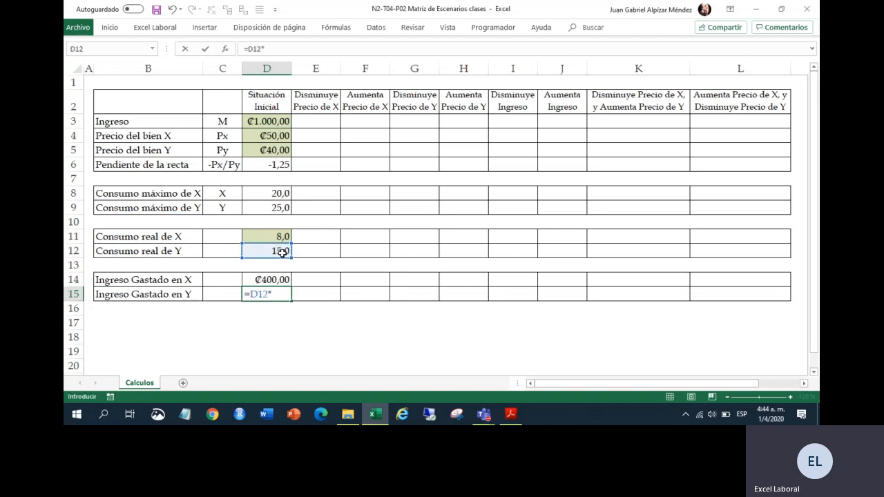
click(282, 152)
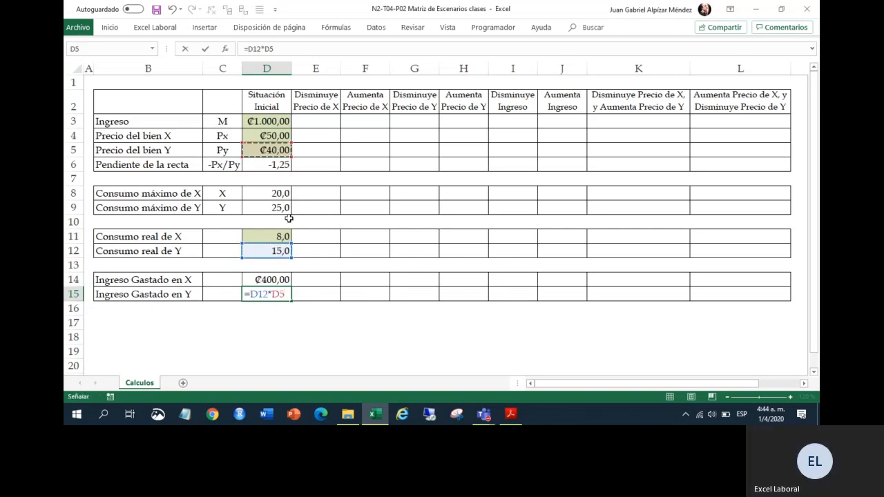
key(Return)
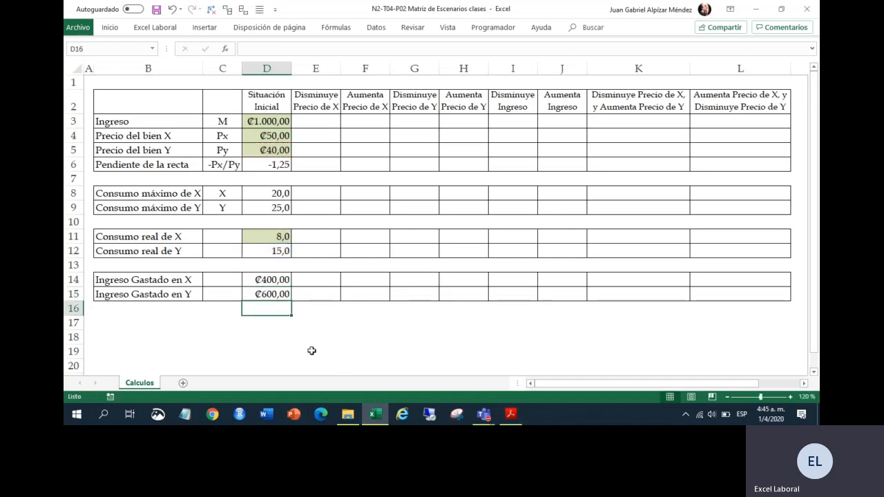
- Add a check below the spending rows by entering the formula =D3-D14-D15 in cell D16
text(=)
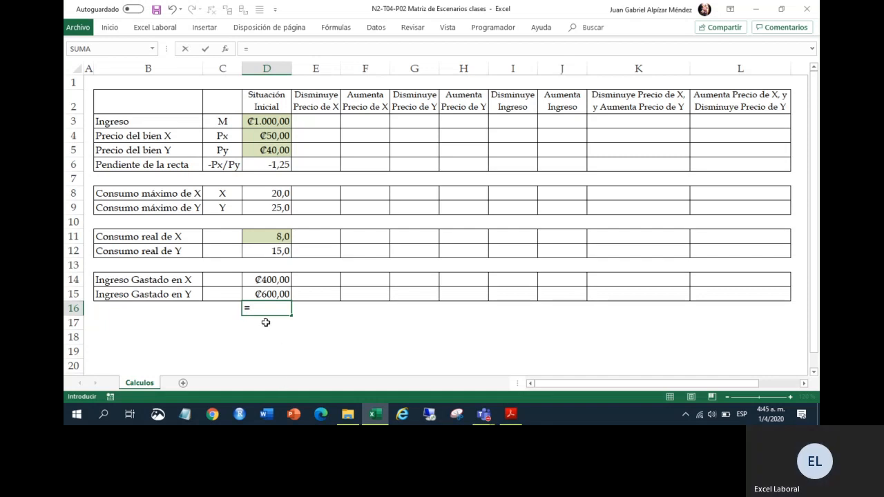
click(270, 121)
text(-)
key(Up)
key(Up)
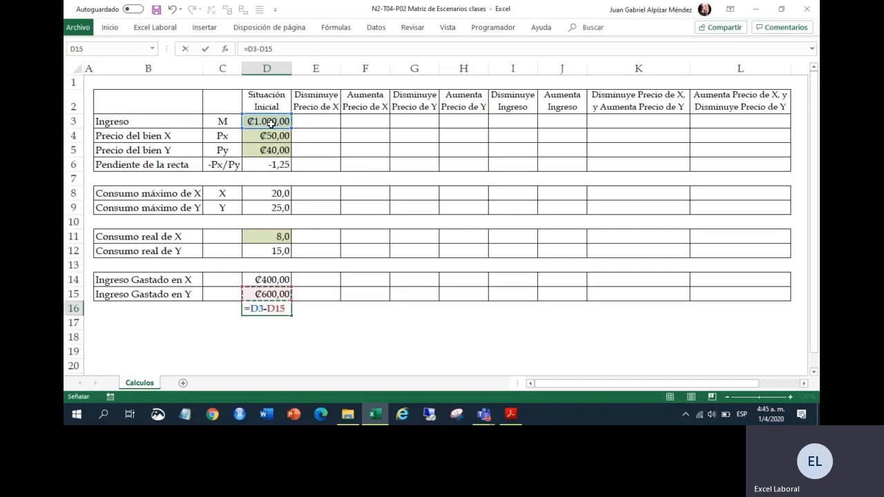
text(-)
key(Up)
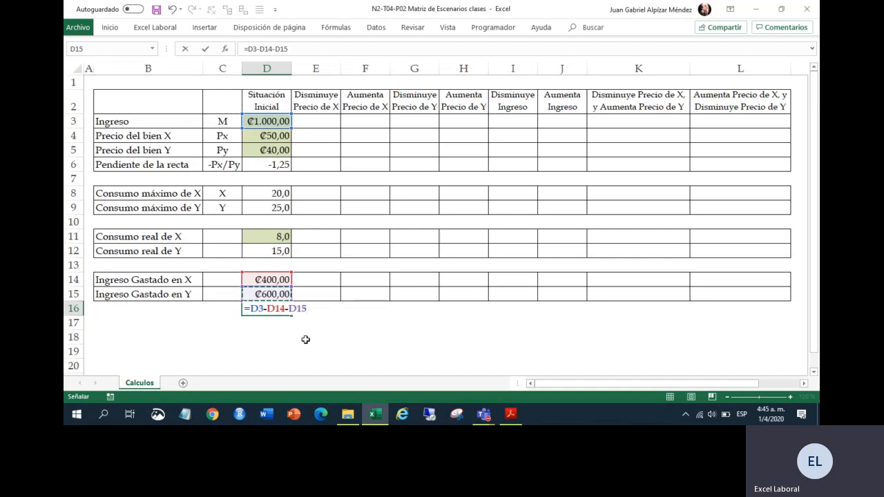
key(Return)
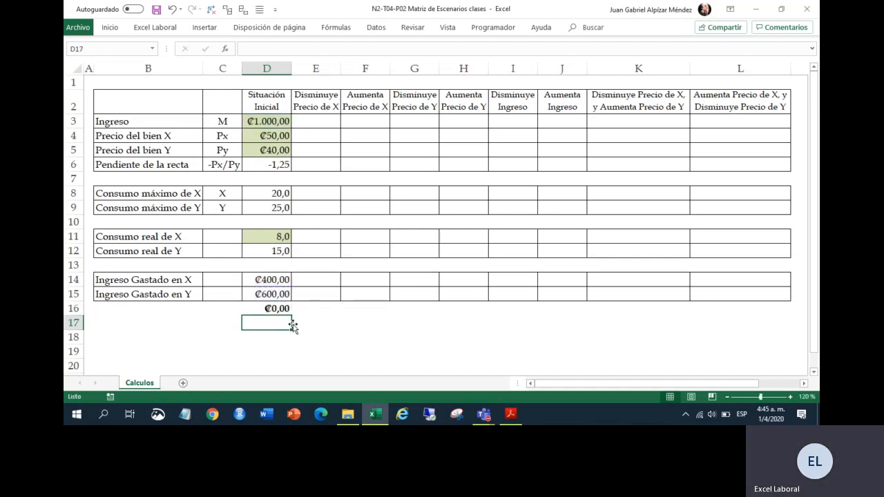
- Format the check result in D16 with the comma accounting number style and a red font
click(280, 309)
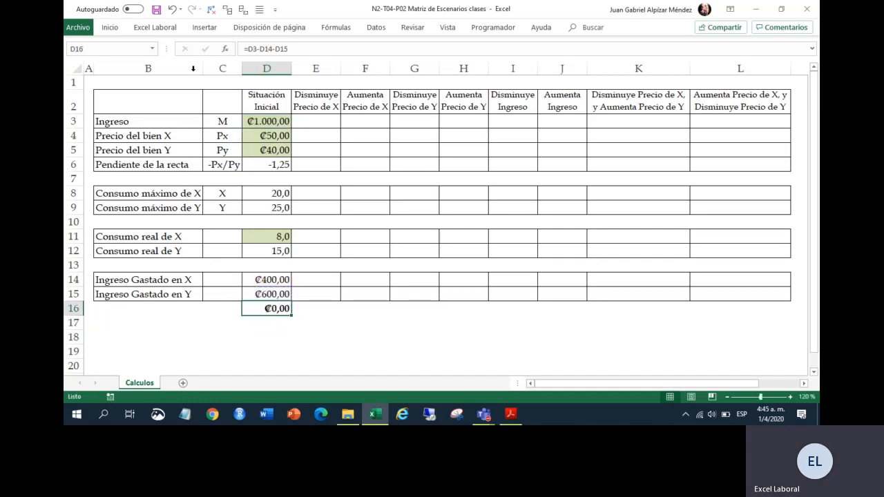
click(110, 28)
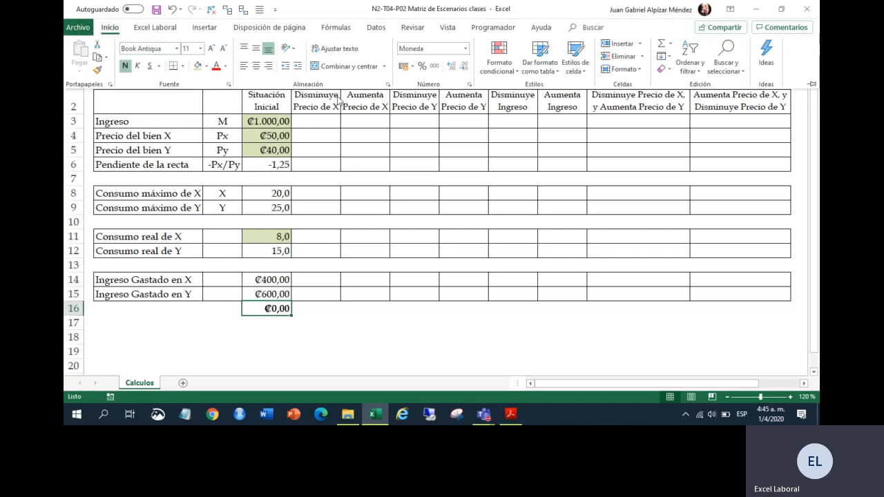
click(433, 66)
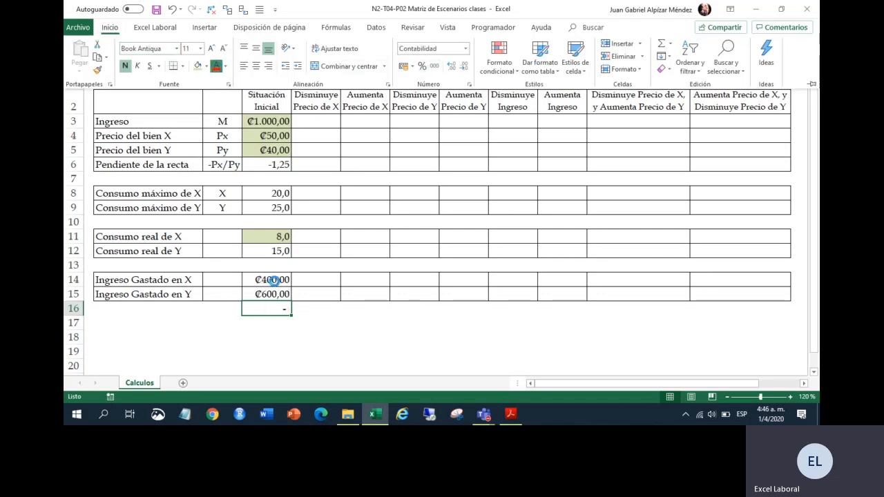
click(272, 314)
click(316, 321)
click(283, 304)
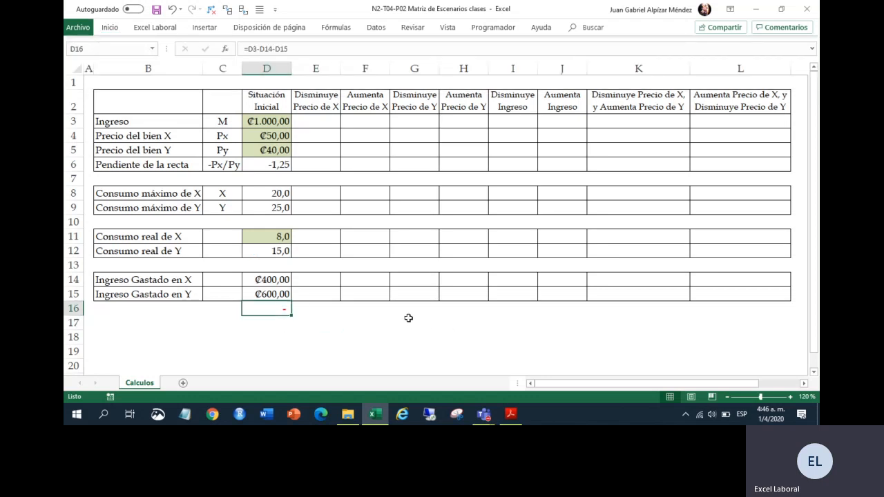
- Consult the check rows in the PDF manual, label cell B16 Comprobacion, and save the workbook
click(511, 414)
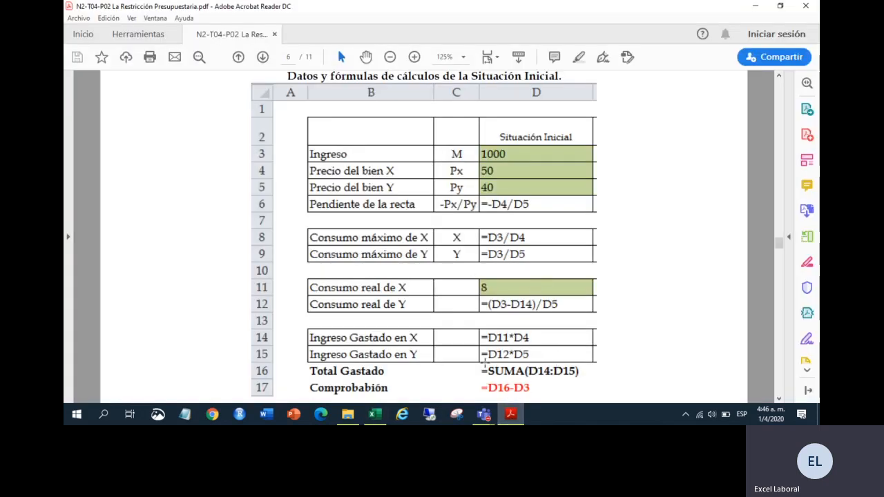
scroll(539, 347, down, 1)
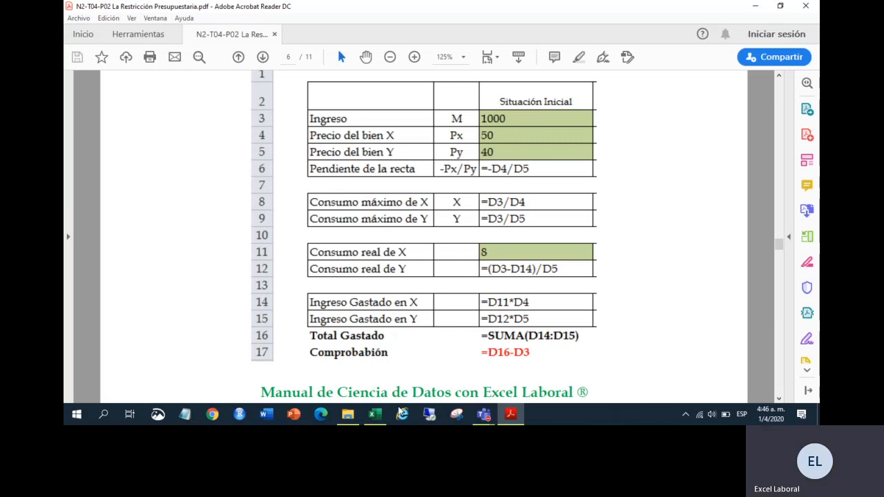
click(374, 414)
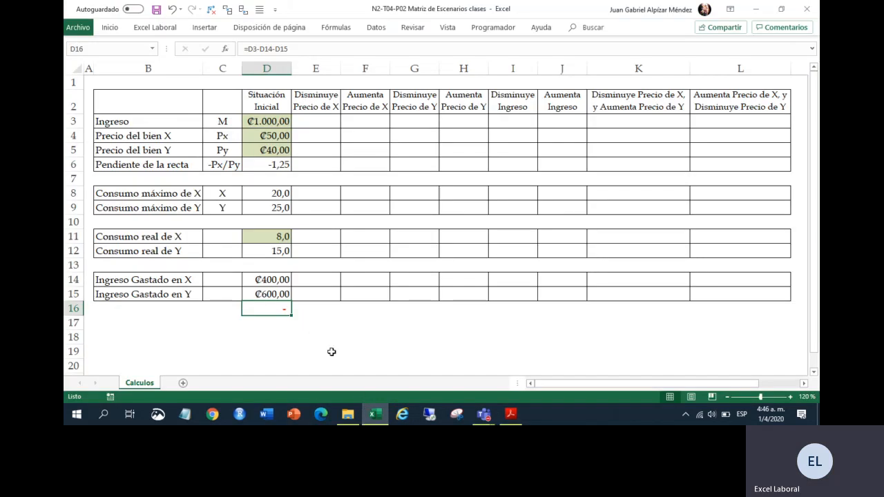
click(181, 312)
text(C)
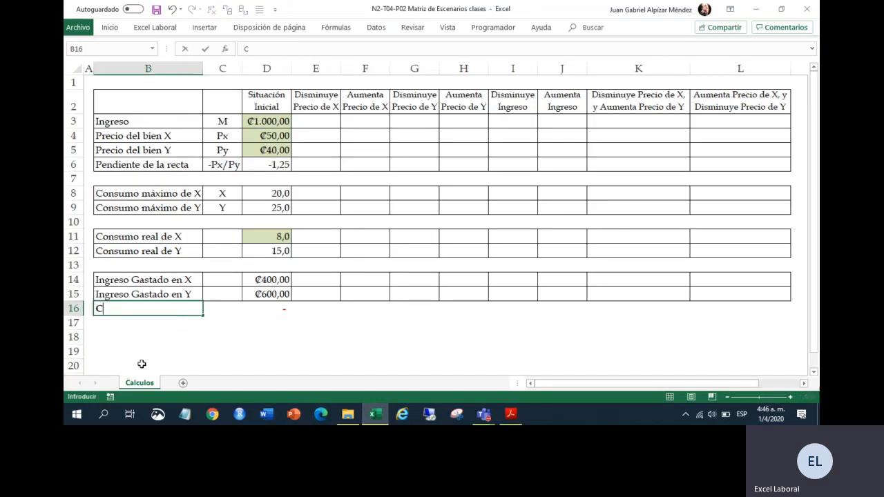
text(omprobacion)
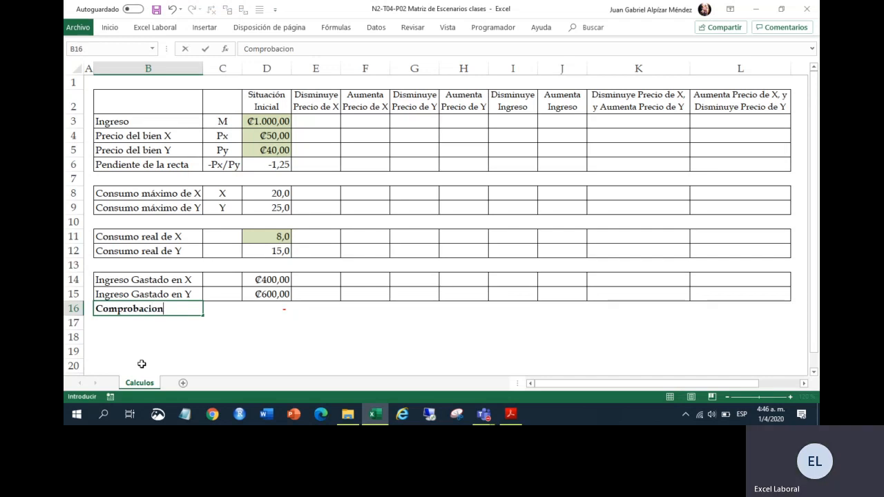
key(Return)
key(Up)
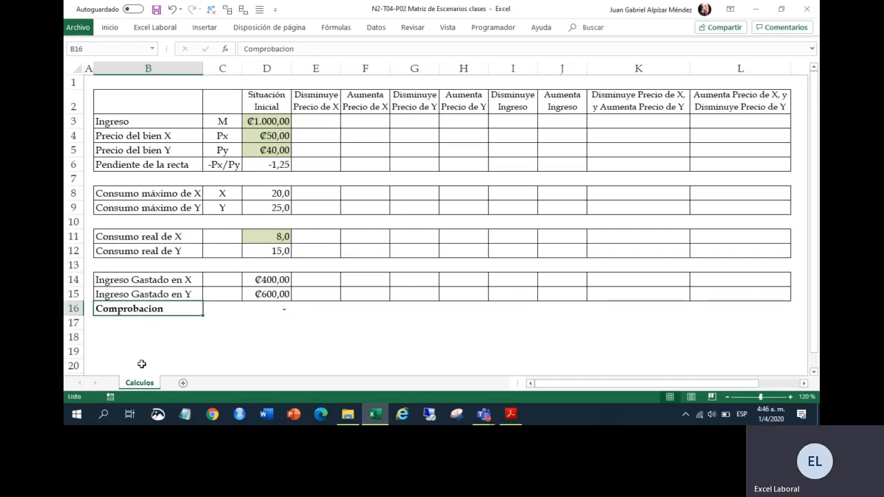
click(262, 313)
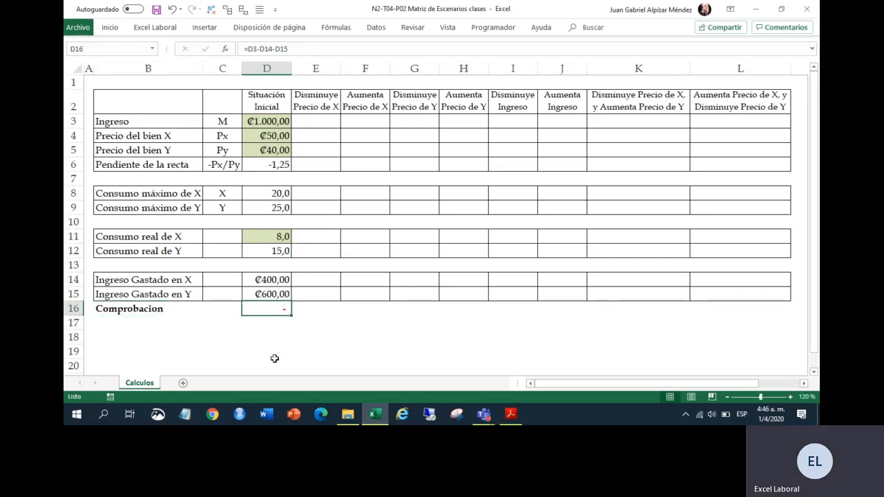
click(157, 9)
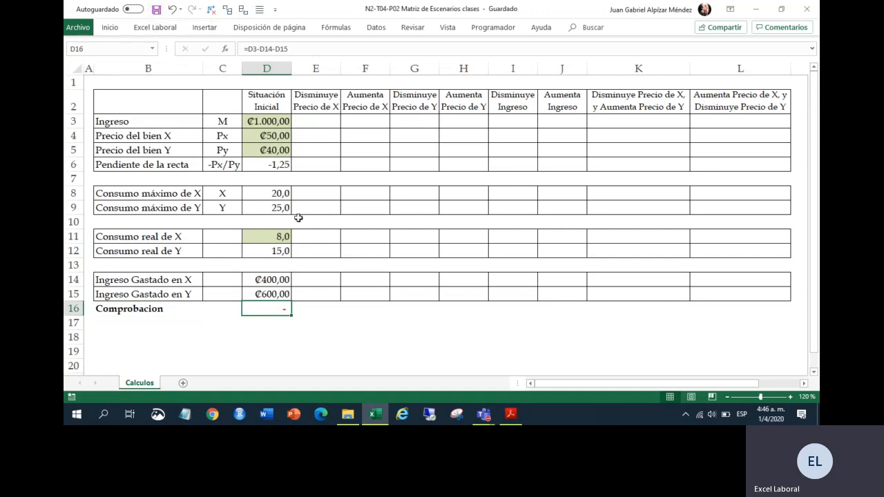
- Switch to the PDF manual and review the Resultados de la Situación Inicial table on page 7
click(509, 414)
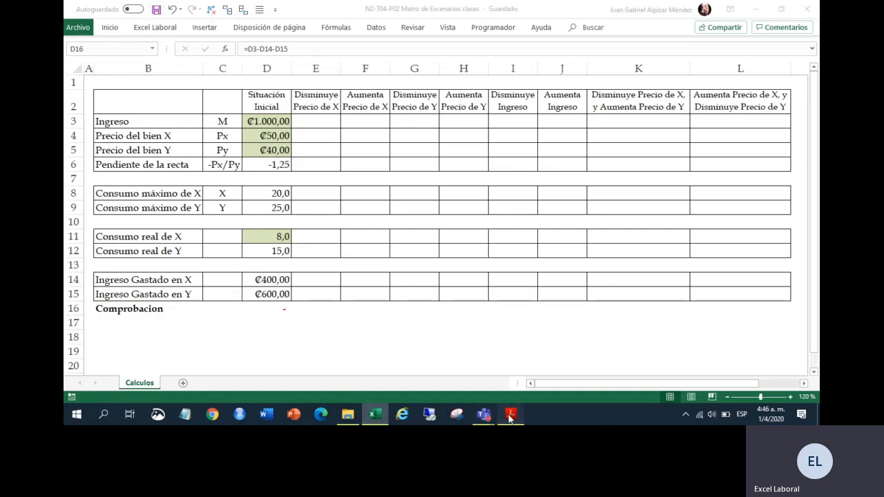
scroll(592, 320, down, 2)
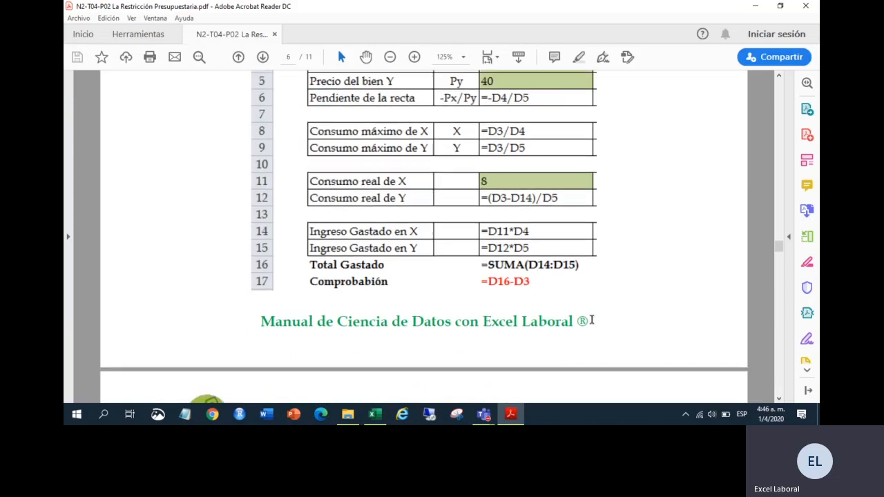
scroll(592, 321, down, 2)
scroll(592, 322, up, 1)
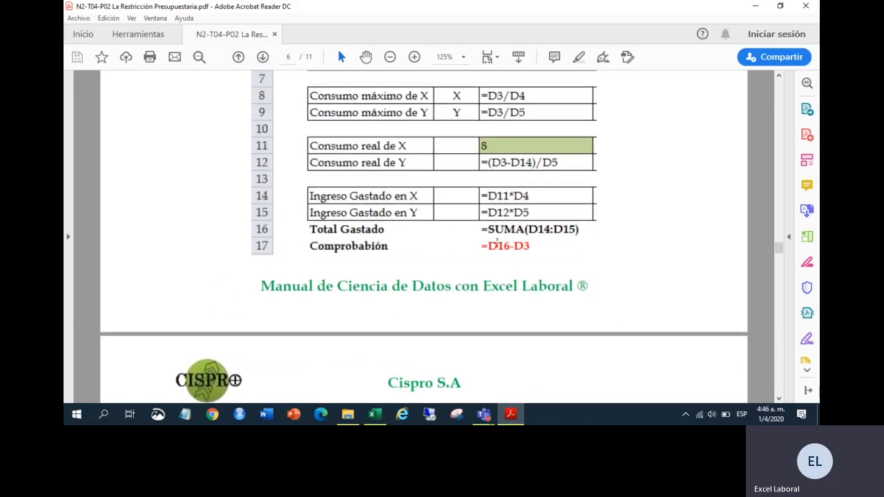
scroll(512, 288, down, 6)
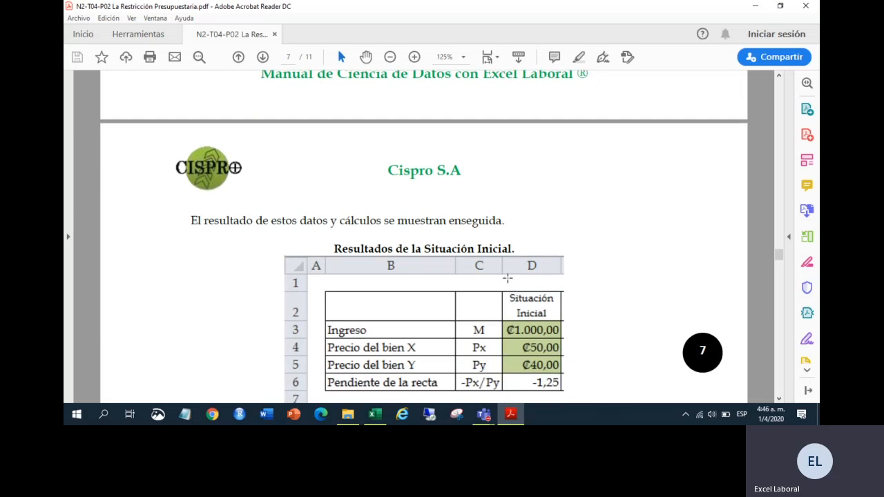
scroll(452, 274, down, 5)
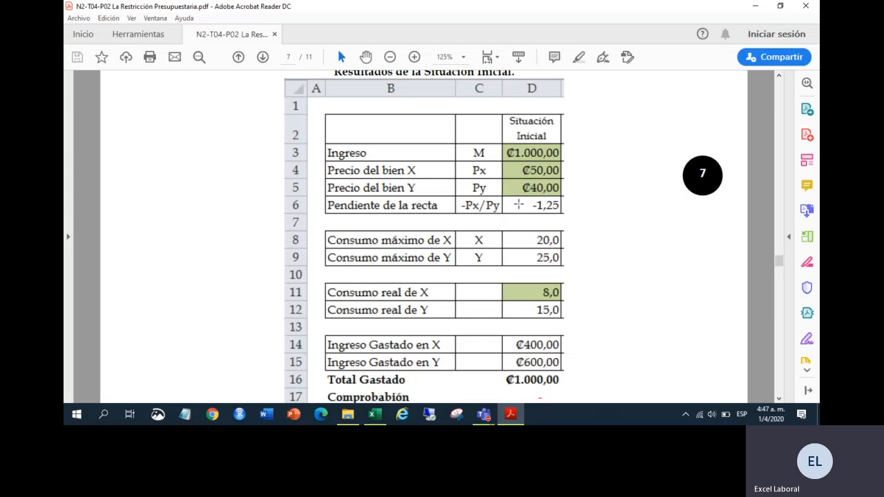
- Examine the slope, maximum consumption and real consumption rows of the Situación Inicial results in the manual
scroll(555, 215, down, 1)
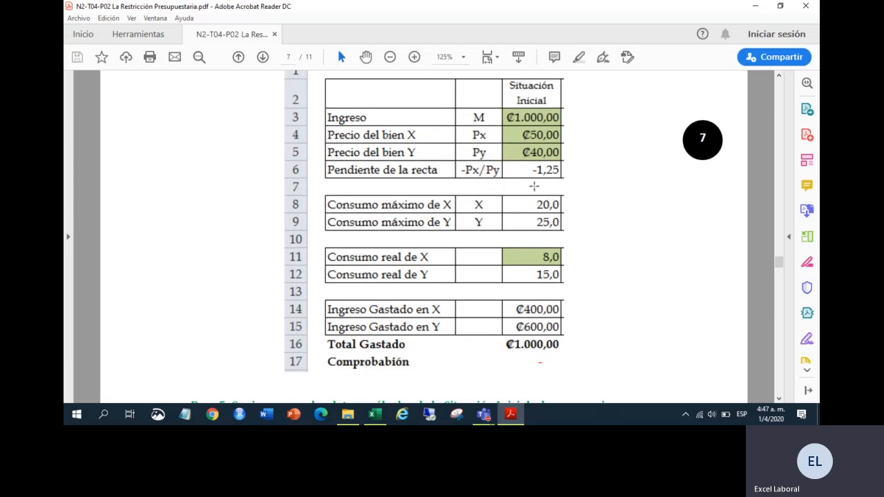
drag(528, 163, 558, 174)
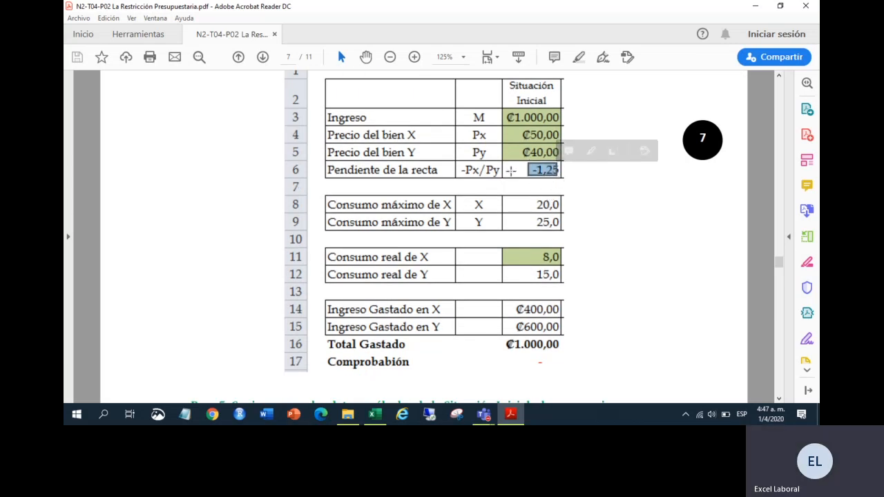
click(510, 171)
click(515, 174)
click(523, 158)
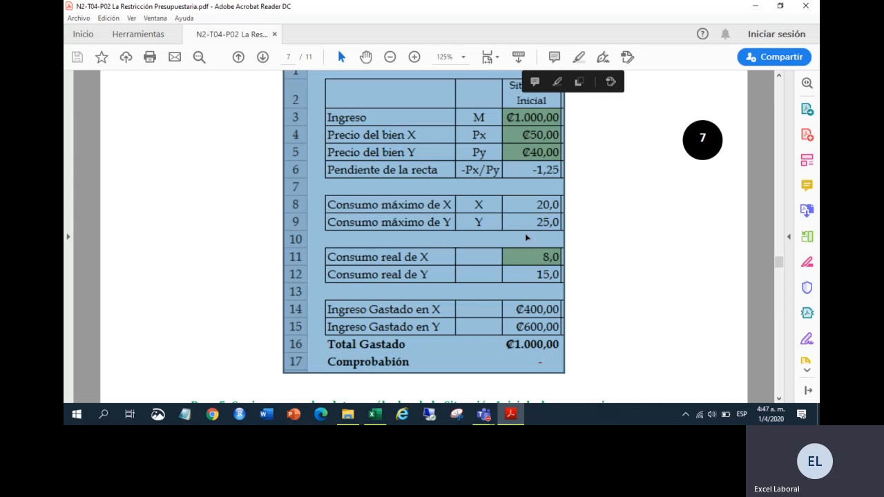
click(509, 207)
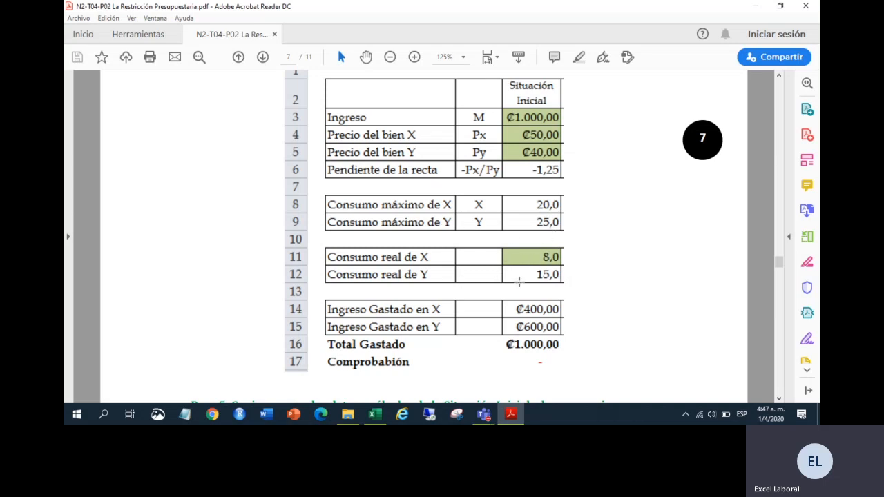
drag(529, 274, 557, 278)
click(527, 275)
click(525, 274)
- Read the Paso 5 instructions on copying the Situación Inicial data and calculations to the scenarios, including the example matrix
scroll(529, 288, down, 5)
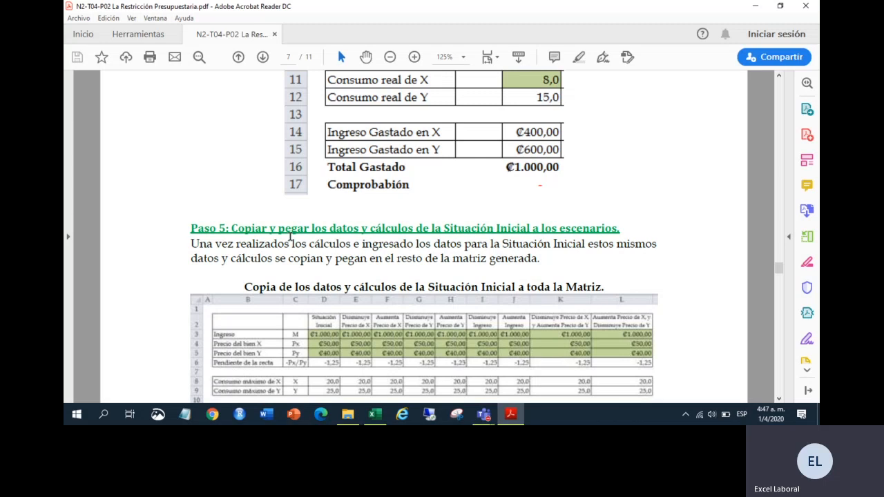
drag(247, 230, 619, 229)
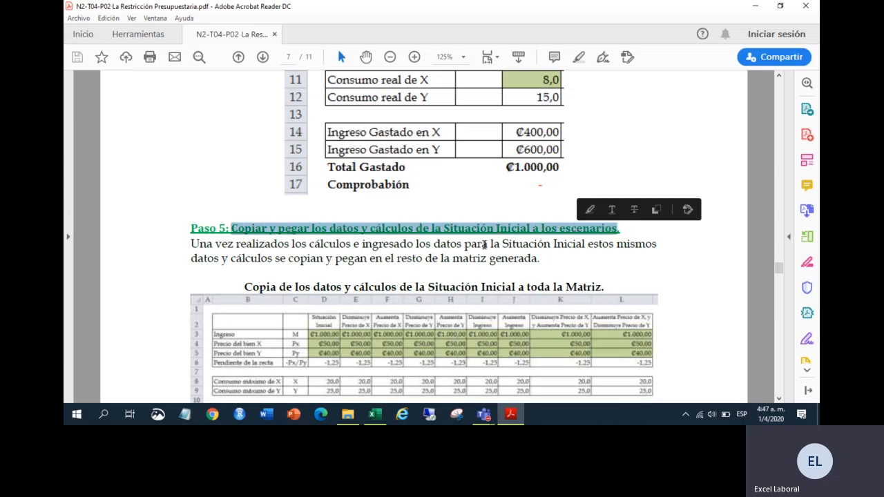
scroll(464, 244, down, 3)
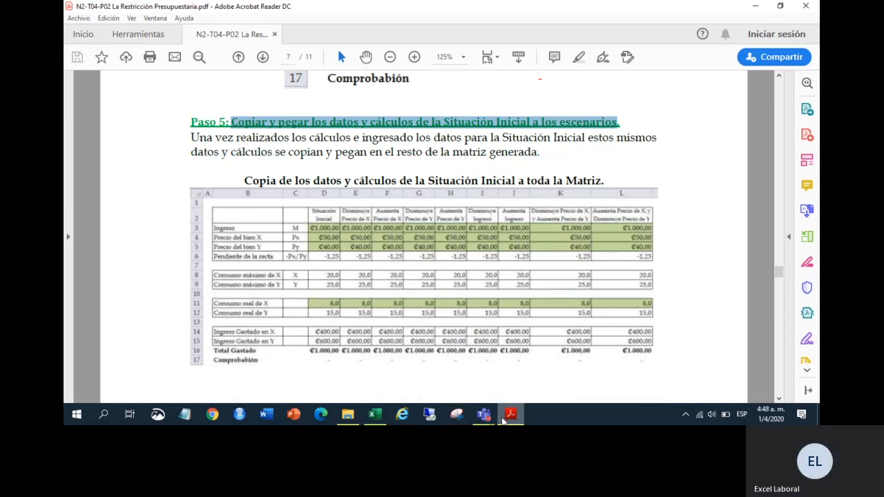
- Switch to the Excel scenario matrix and fill the Situación Inicial data and formulas in D3:D16 across through column L
click(374, 414)
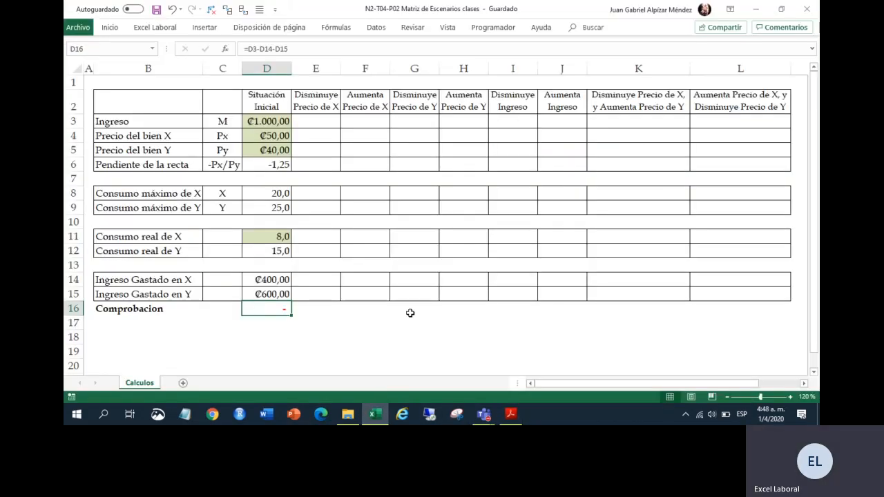
drag(275, 122, 282, 306)
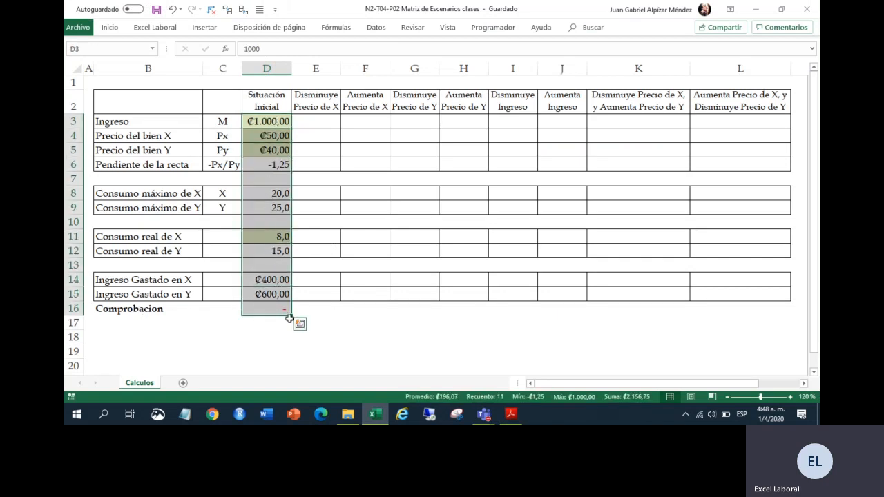
click(290, 317)
drag(278, 124, 752, 282)
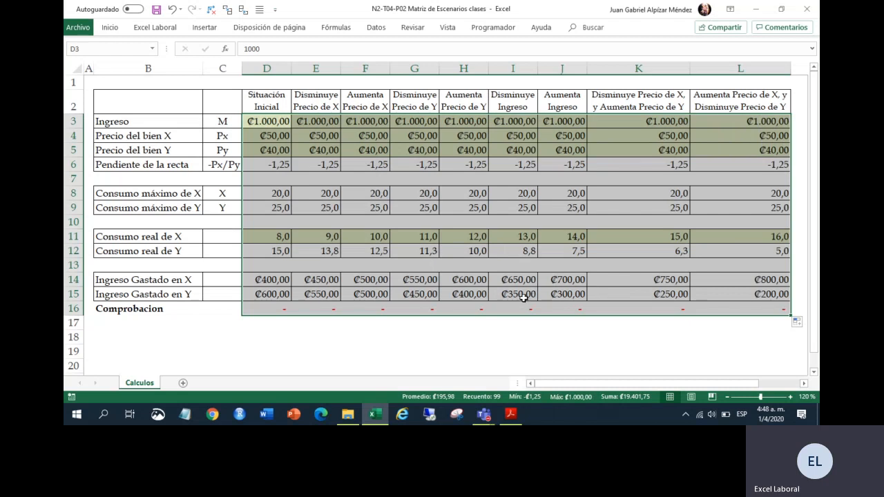
- Copy the unfilled cell format of E12 onto the Consumo real de X cell E11
click(271, 236)
click(310, 238)
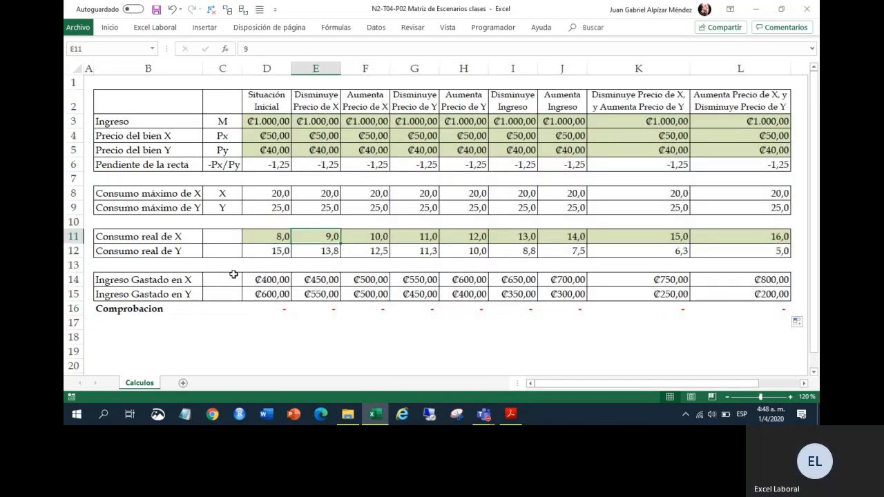
click(326, 253)
right_click(326, 253)
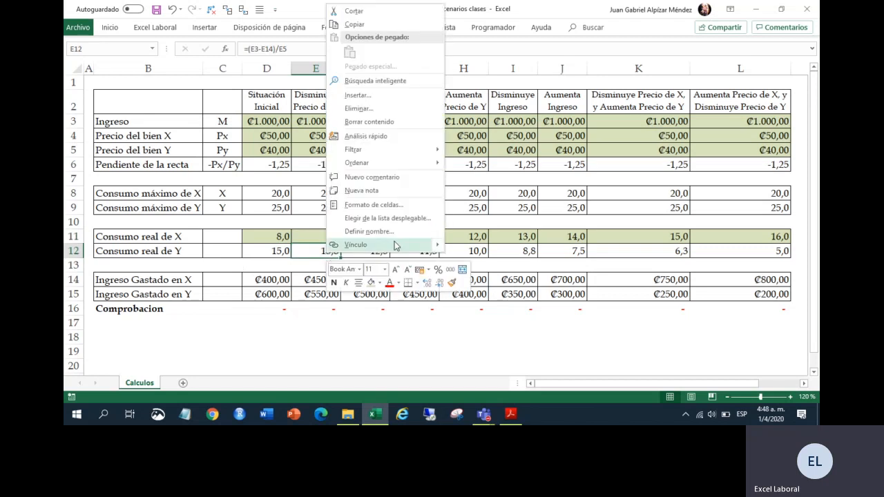
click(451, 282)
click(310, 236)
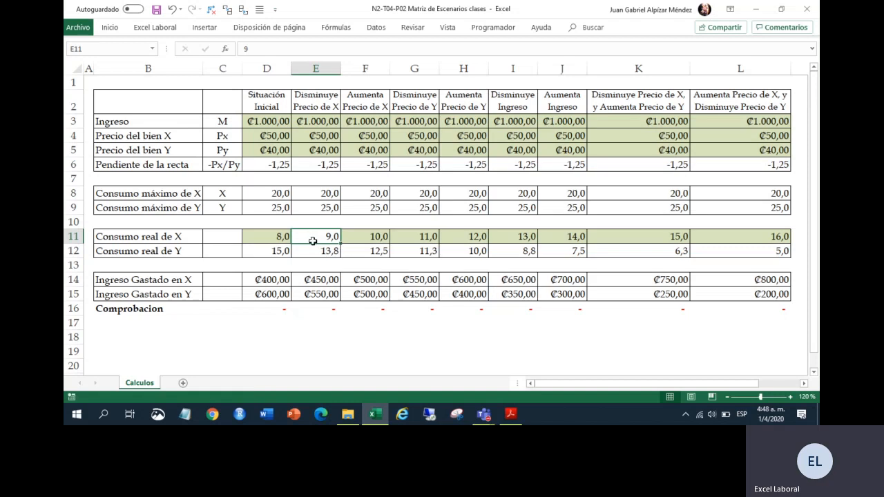
- Link E11 to the initial consumption of X with the absolute formula =$D$11 and fill it across through L11
text(=)
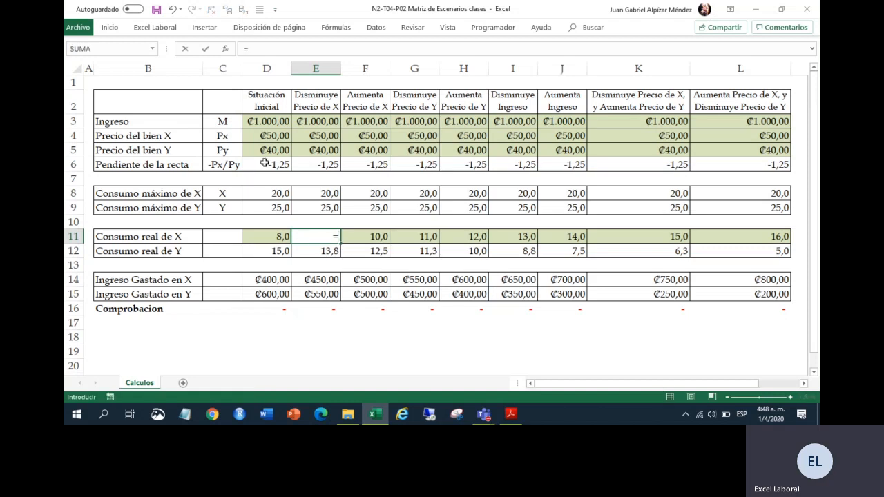
key(Left)
key(F4)
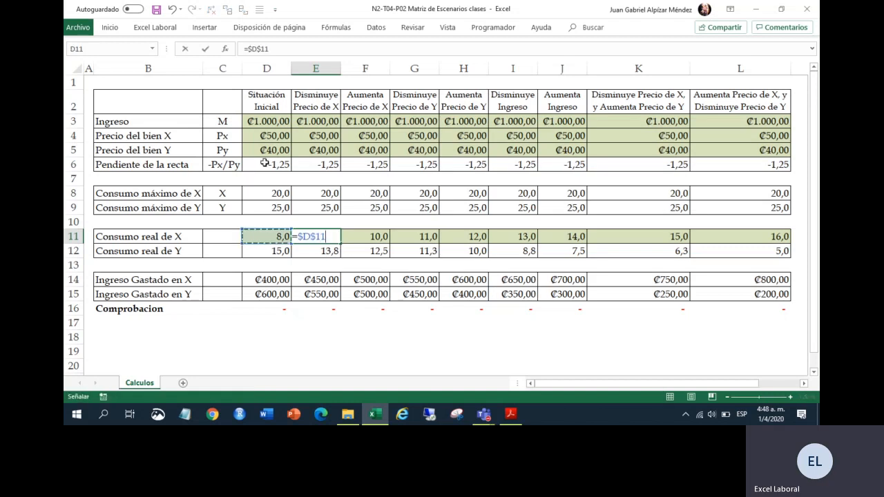
key(Return)
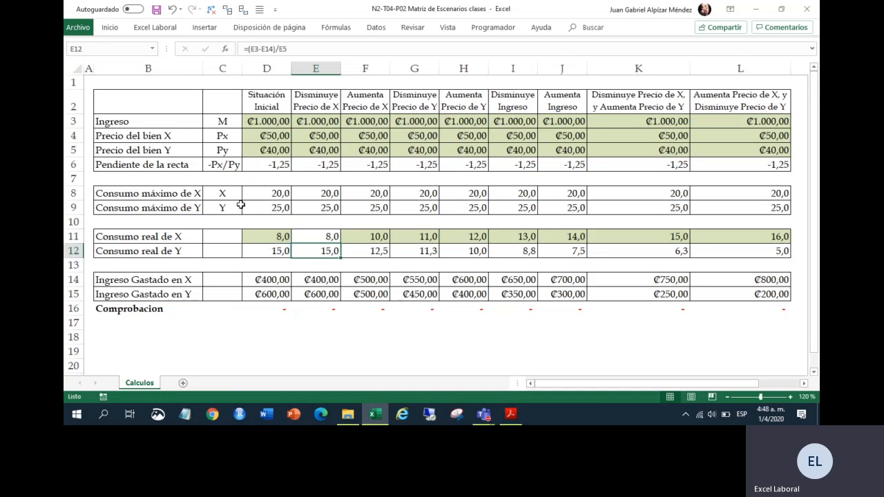
click(306, 234)
drag(340, 244, 758, 256)
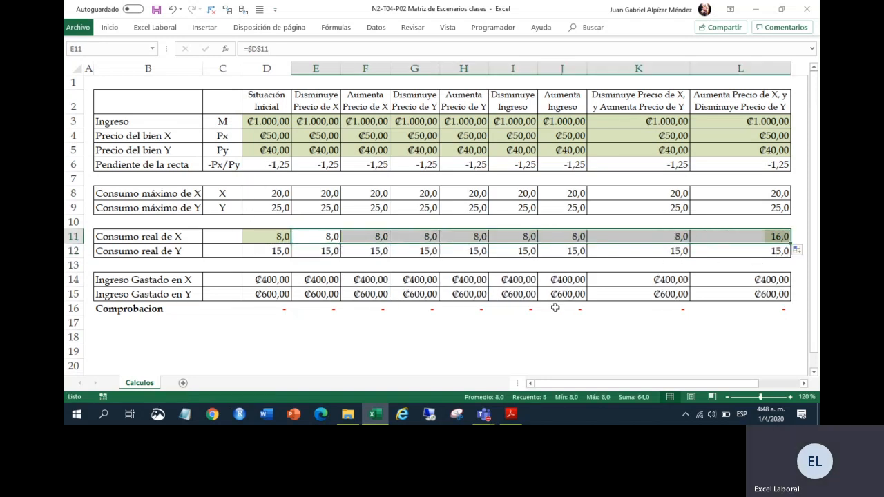
click(451, 327)
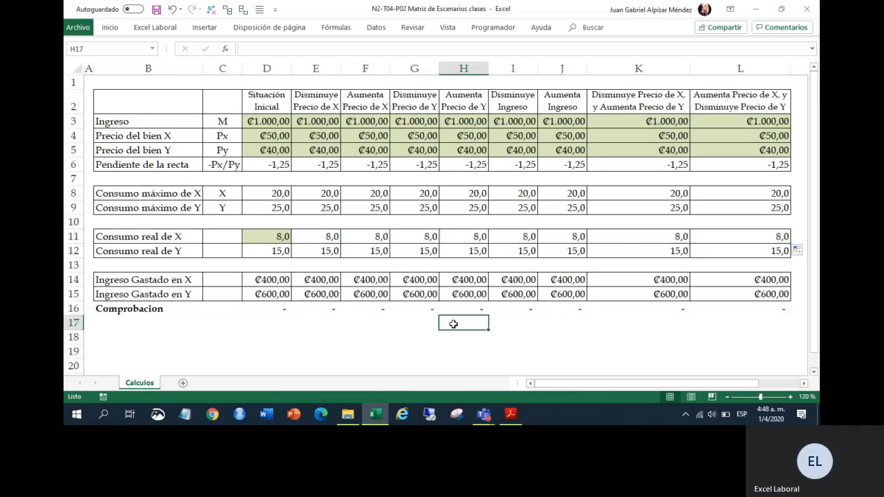
- Compare the contents of D11 and E11 in the Consumo real de X row
click(333, 237)
click(284, 238)
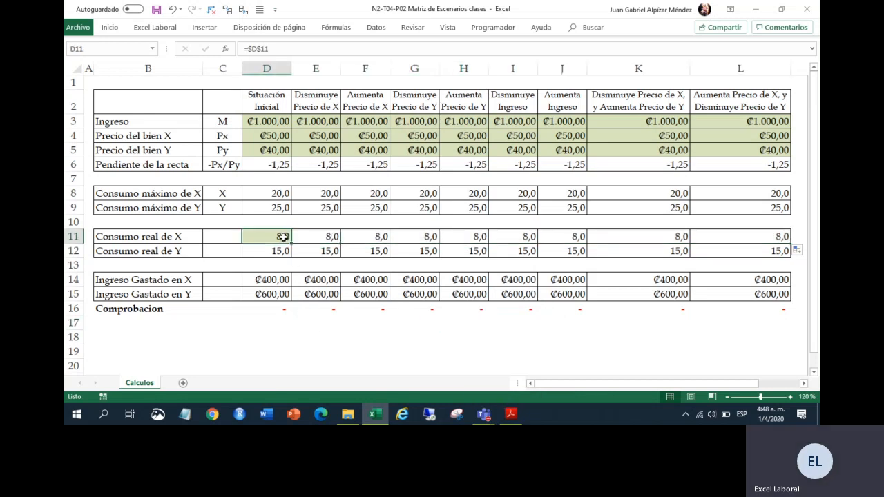
click(333, 236)
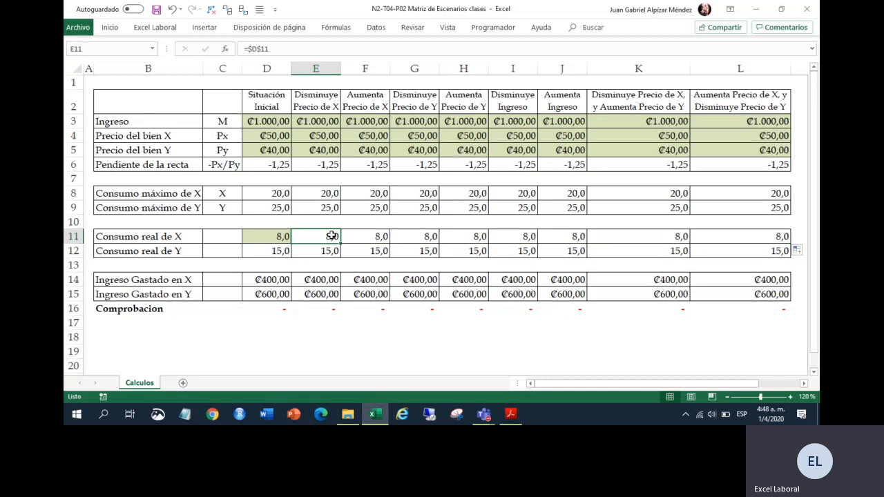
click(261, 237)
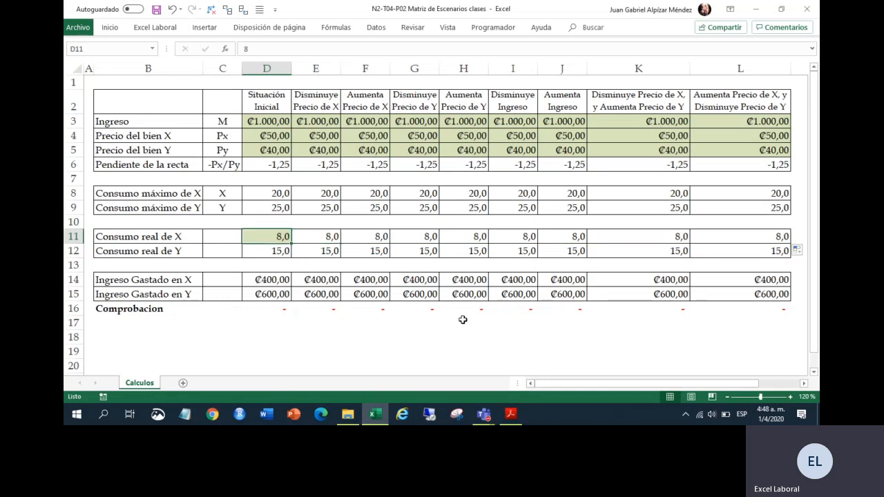
- Switch to the PDF manual and examine the Consumo real de X row of the copied matrix at 150% zoom
click(517, 409)
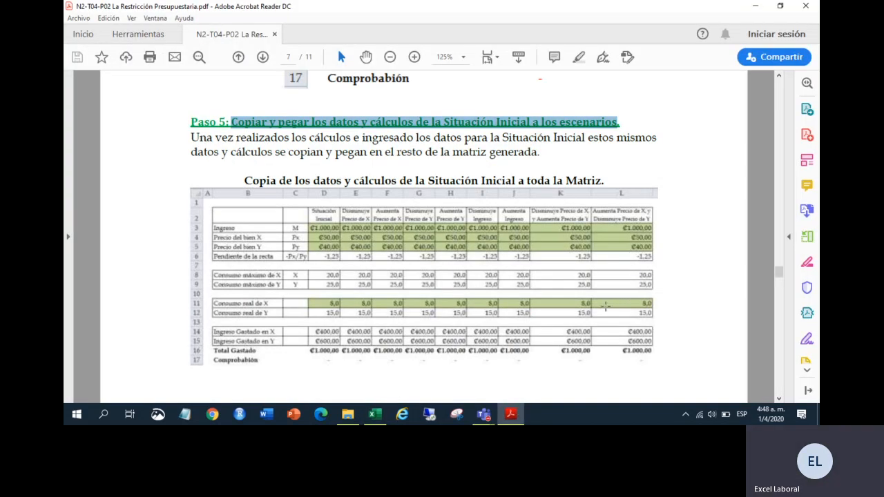
click(415, 60)
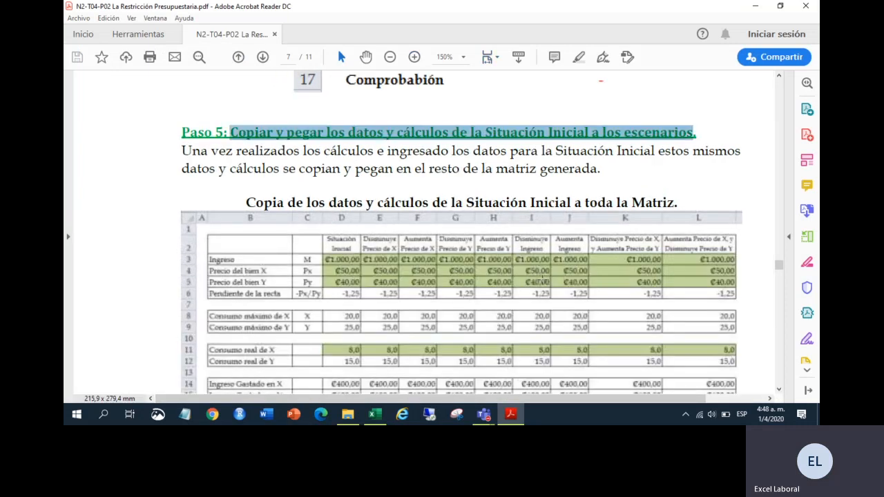
scroll(546, 276, down, 3)
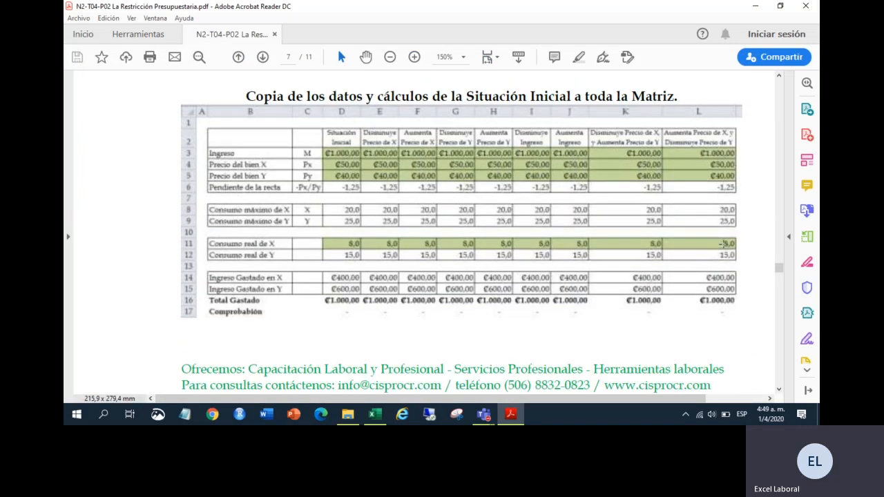
drag(325, 237, 733, 244)
click(507, 261)
click(440, 252)
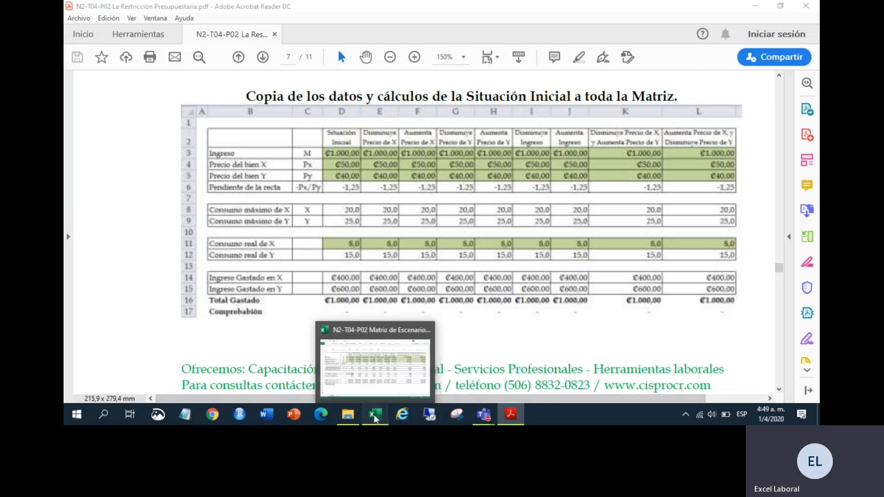
- Switch to Excel and inspect the Consumo real de Y formulas across D12:L12
click(373, 417)
drag(285, 251, 731, 257)
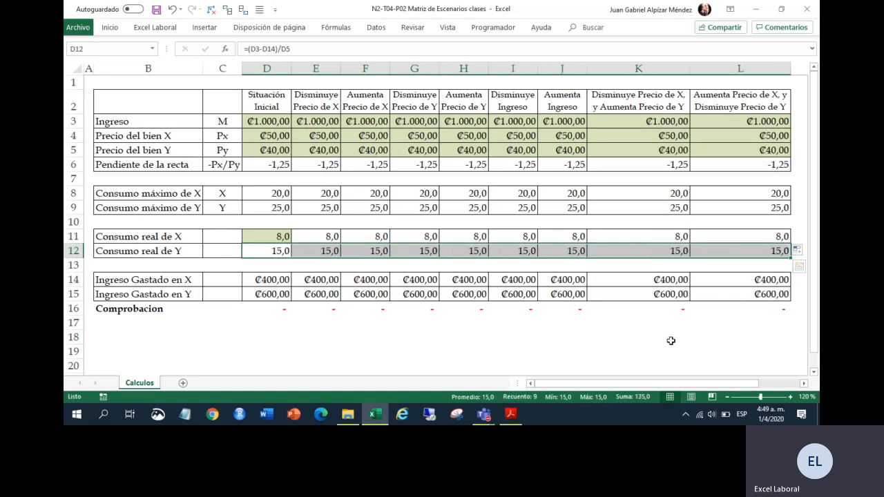
click(561, 366)
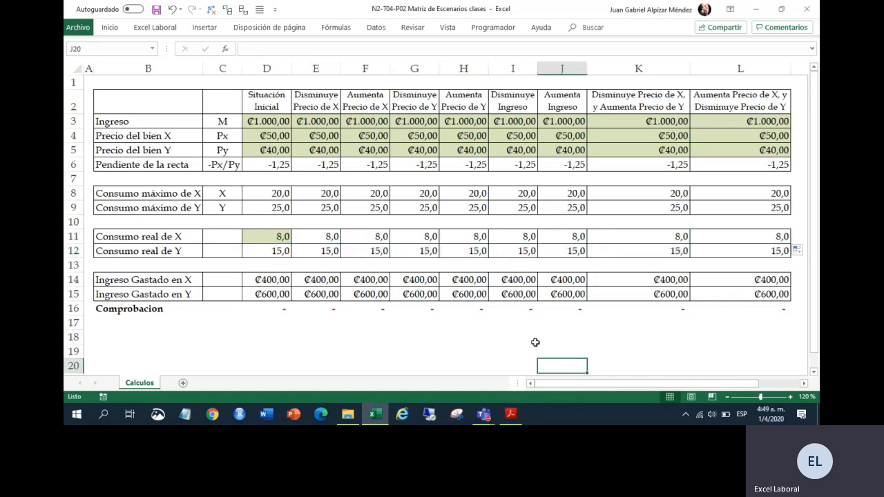
- Switch to the PDF manual and read the page 8 note on linking M, Px and Py to the initial situation
click(512, 414)
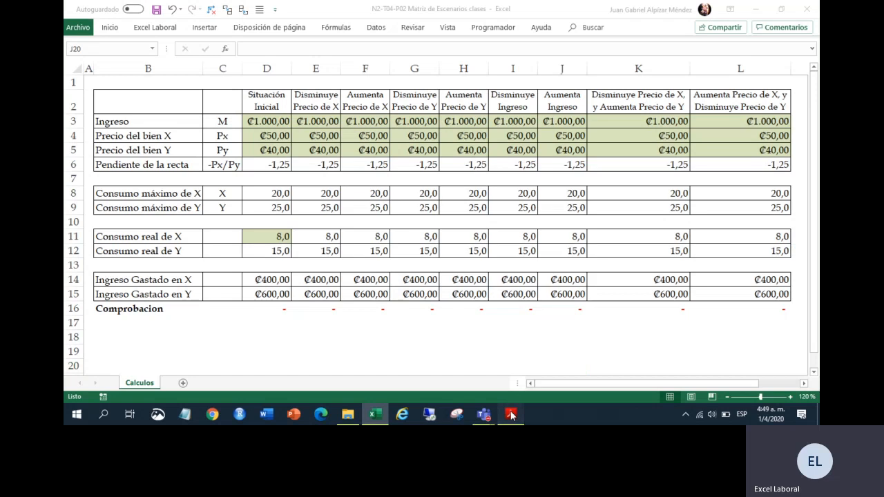
scroll(501, 293, down, 8)
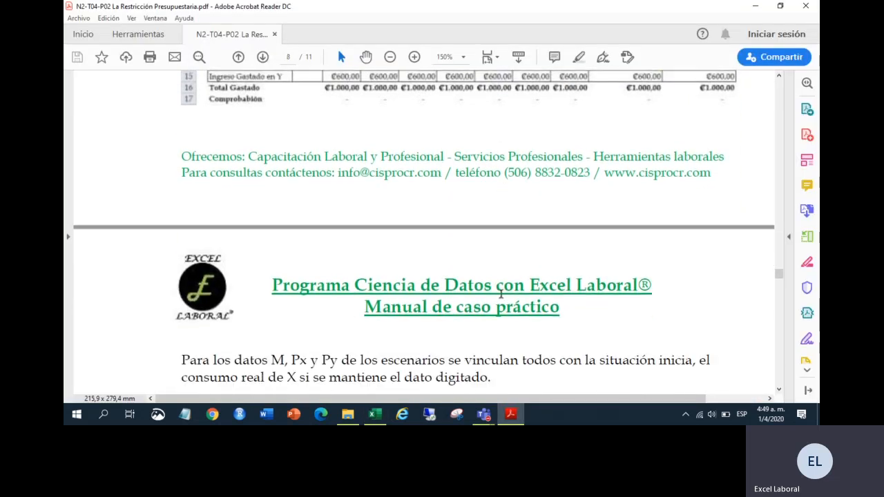
scroll(501, 293, down, 3)
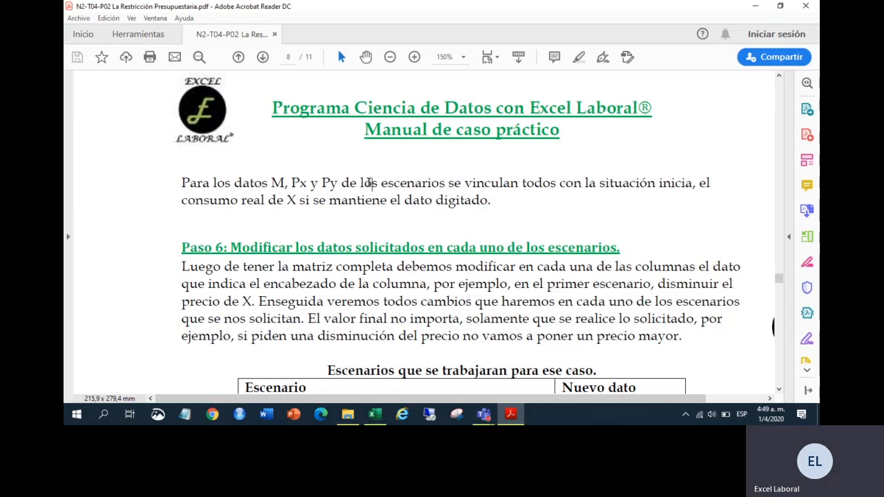
drag(430, 184, 625, 190)
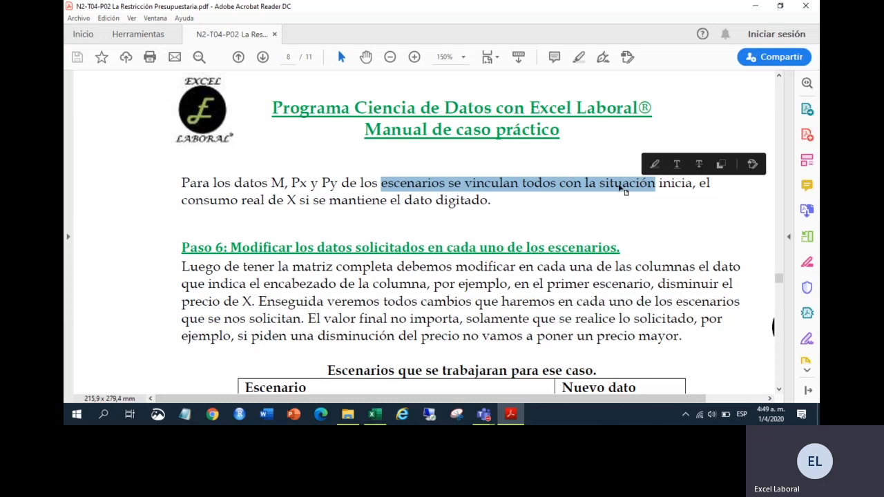
click(303, 200)
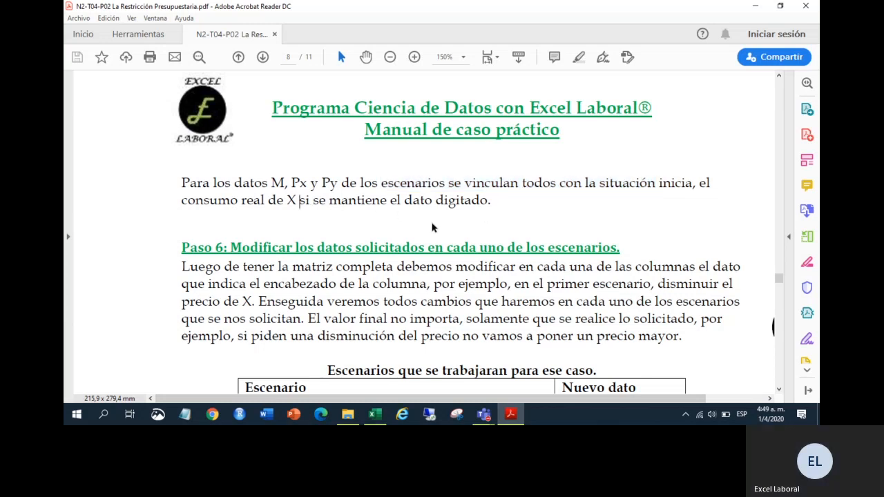
- Read the Paso 6 instructions and the table of new data for each scenario in the manual
scroll(434, 227, down, 2)
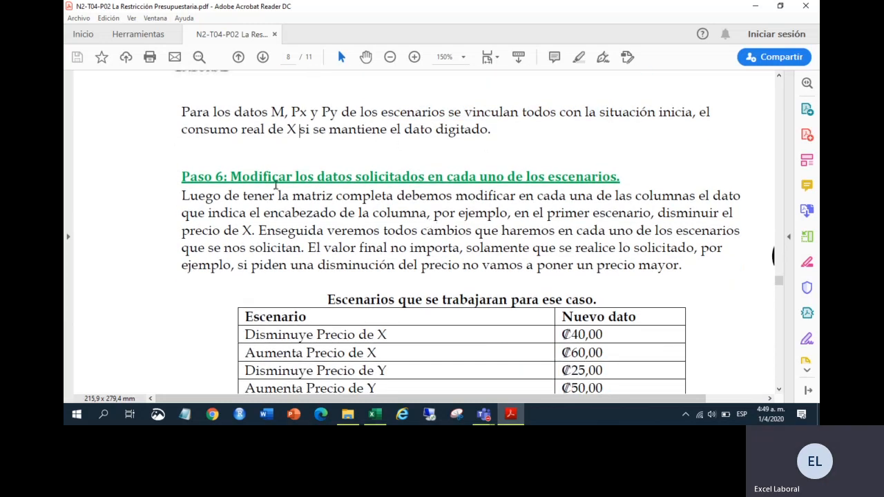
drag(231, 176, 585, 181)
scroll(529, 222, down, 2)
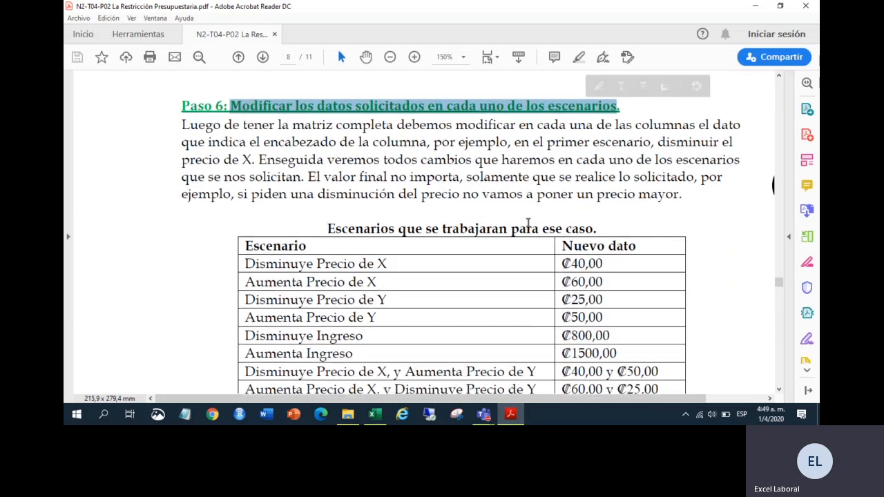
scroll(529, 223, down, 2)
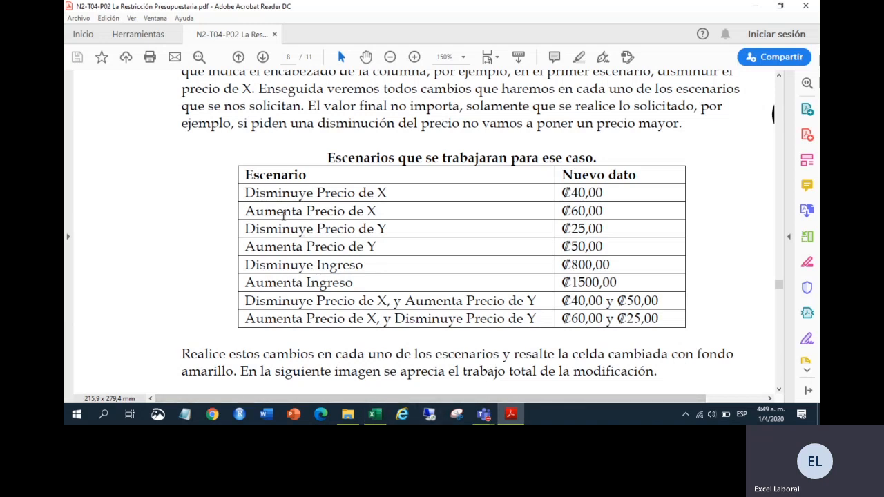
- Look up the new value for the Disminuye Precio de X scenario in the manual's table, and switch to Excel
drag(246, 193, 388, 192)
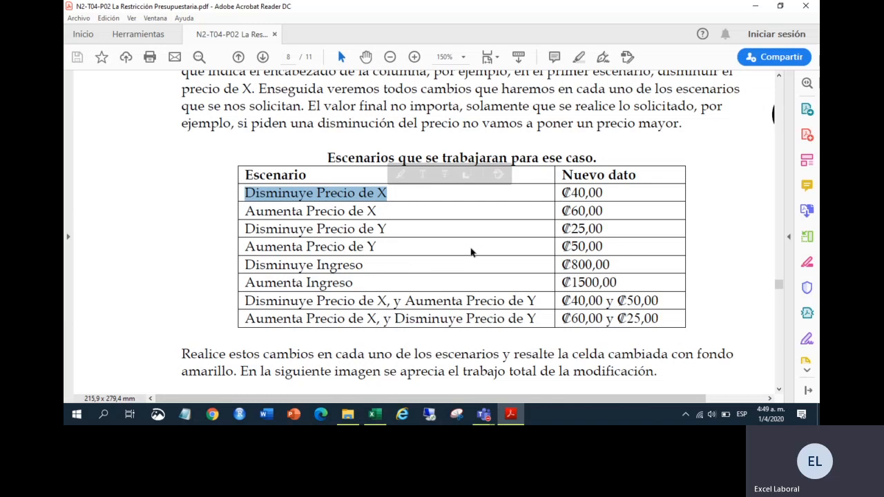
drag(603, 195, 562, 194)
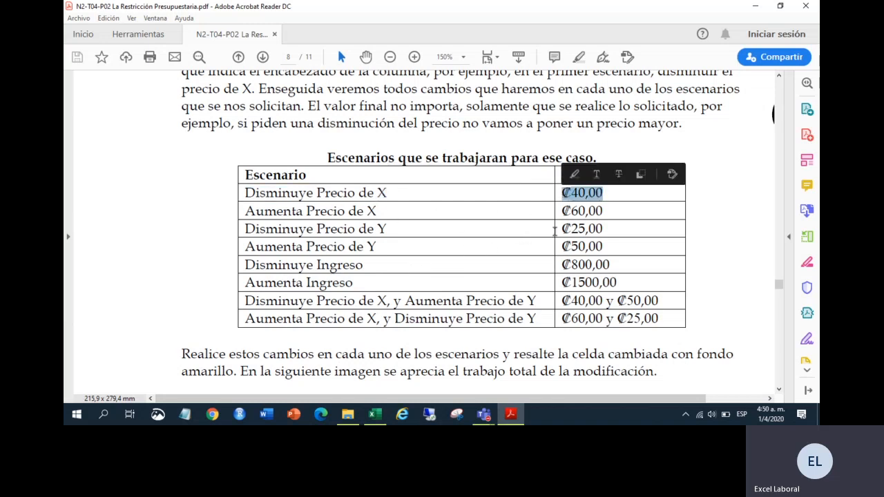
click(378, 417)
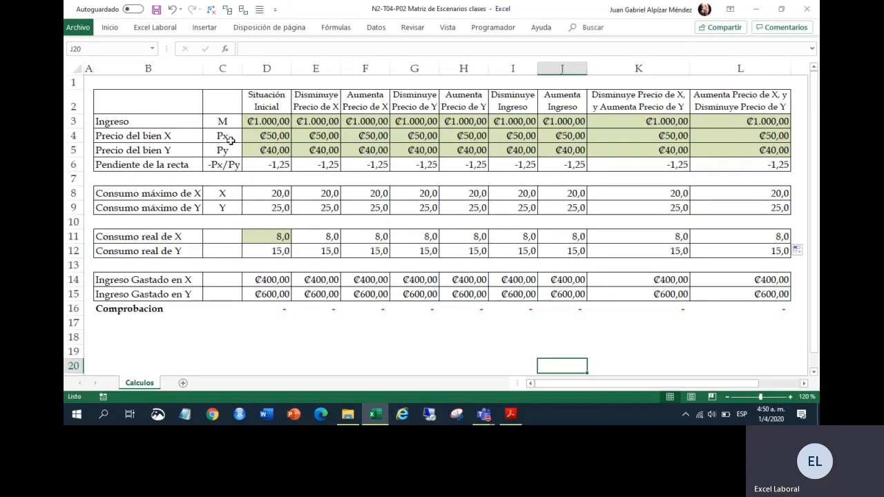
- In the Disminuye Precio de X column, fill the Precio del bien X cell E4 with yellow and set it to 40
click(315, 101)
click(314, 137)
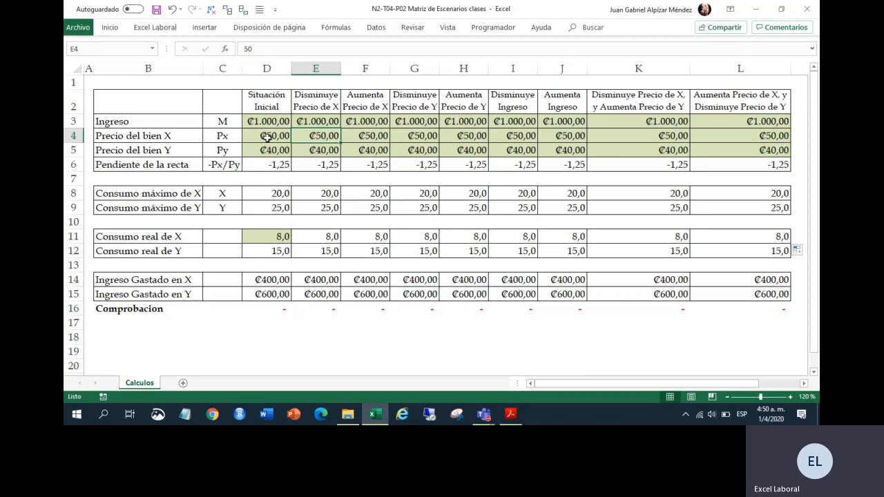
right_click(310, 138)
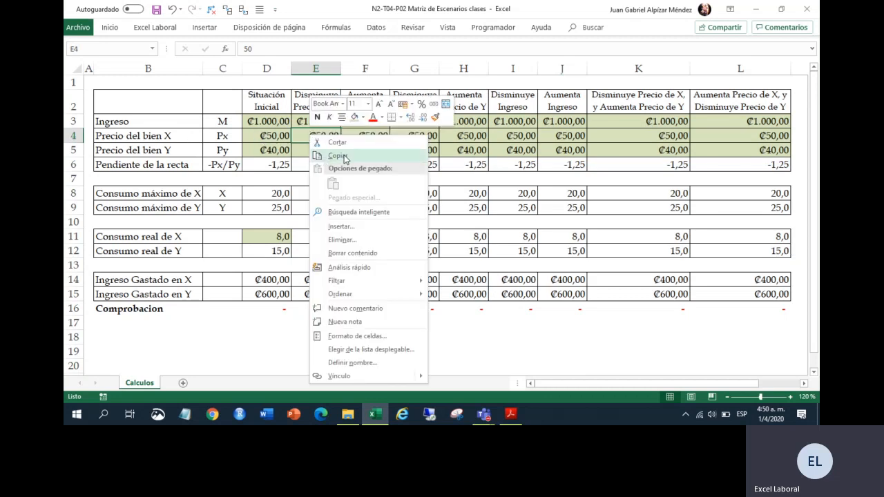
click(363, 118)
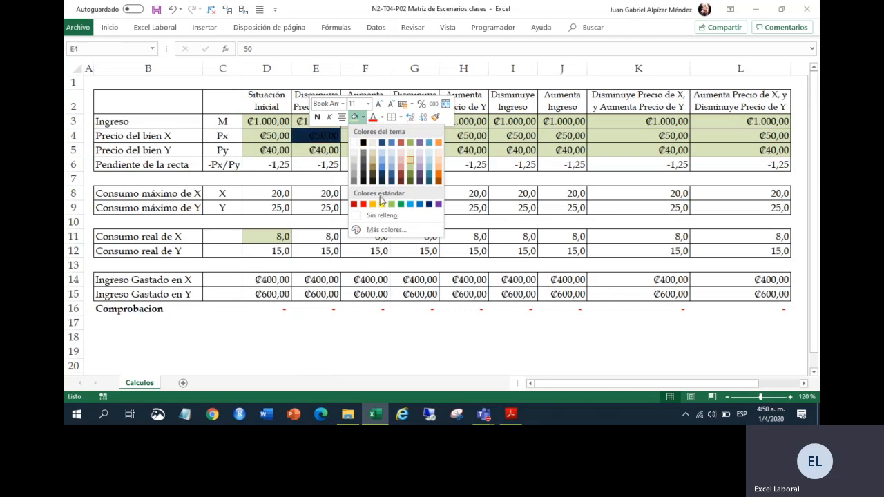
click(382, 204)
click(315, 163)
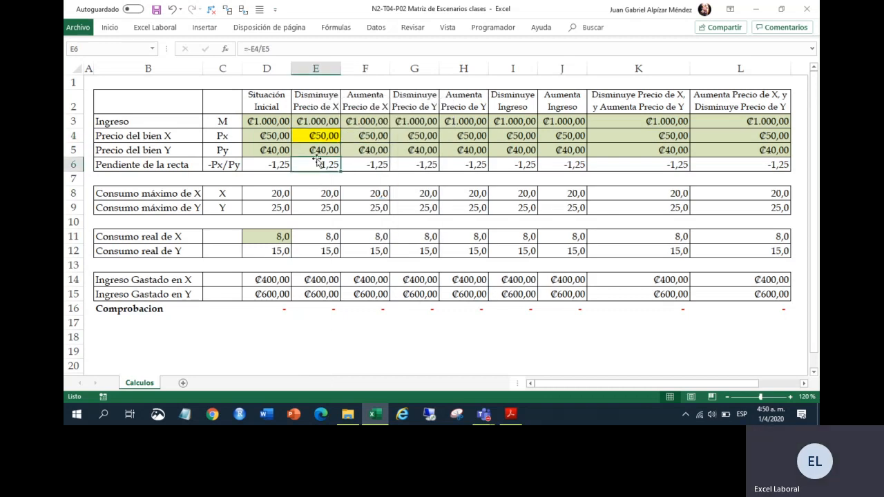
click(324, 138)
text(40)
key(Return)
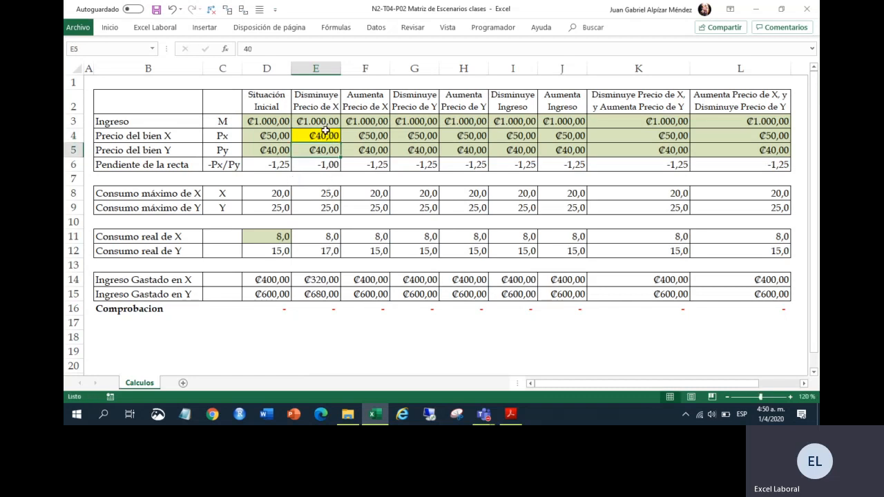
- Examine the slope, maximum and real consumption, spending and Comprobacion cells in column E for the lower price of X
click(330, 164)
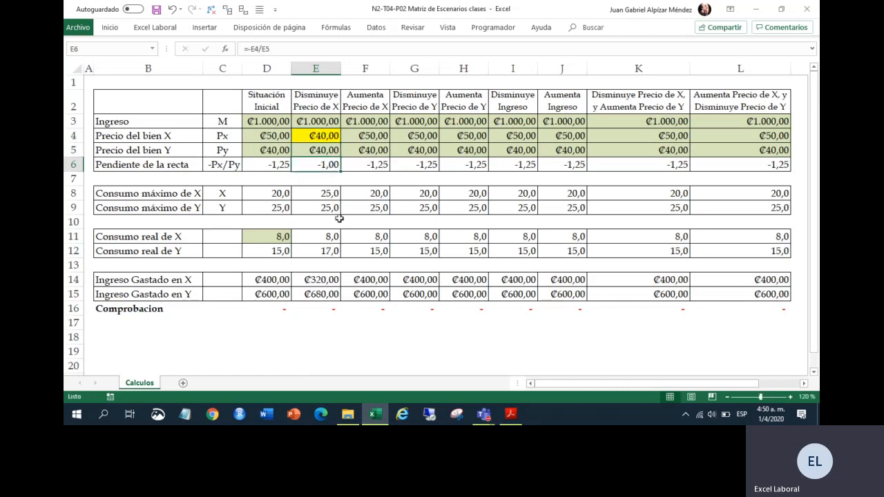
drag(321, 194, 322, 207)
click(317, 149)
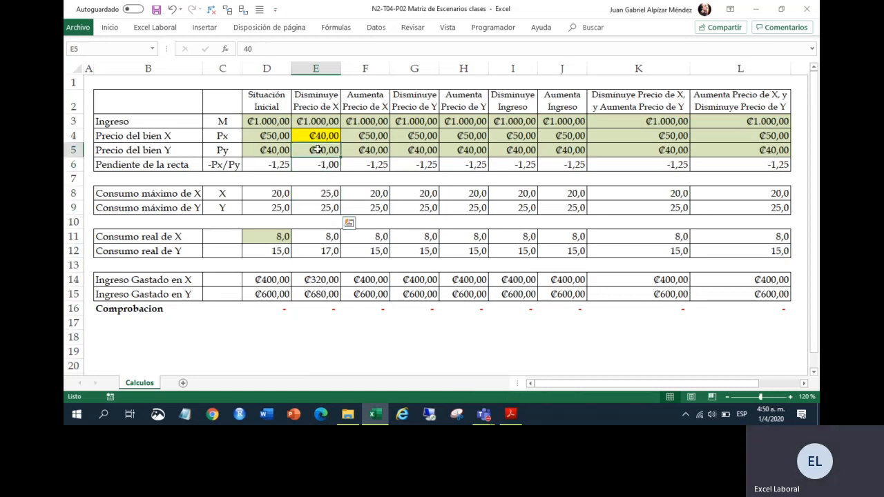
drag(318, 149, 315, 140)
drag(311, 210, 312, 194)
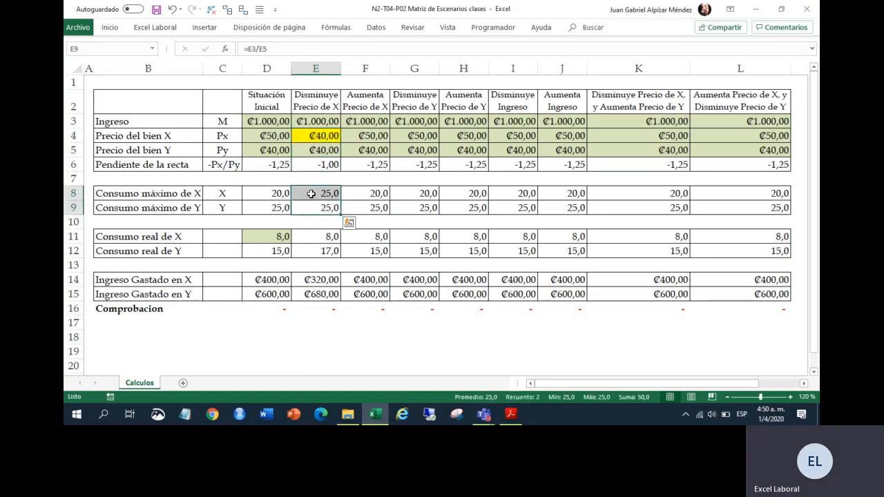
click(315, 241)
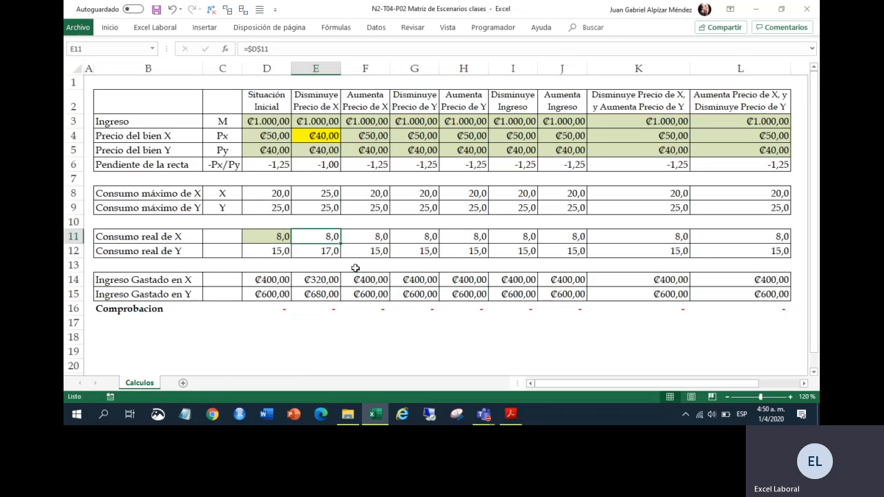
click(325, 251)
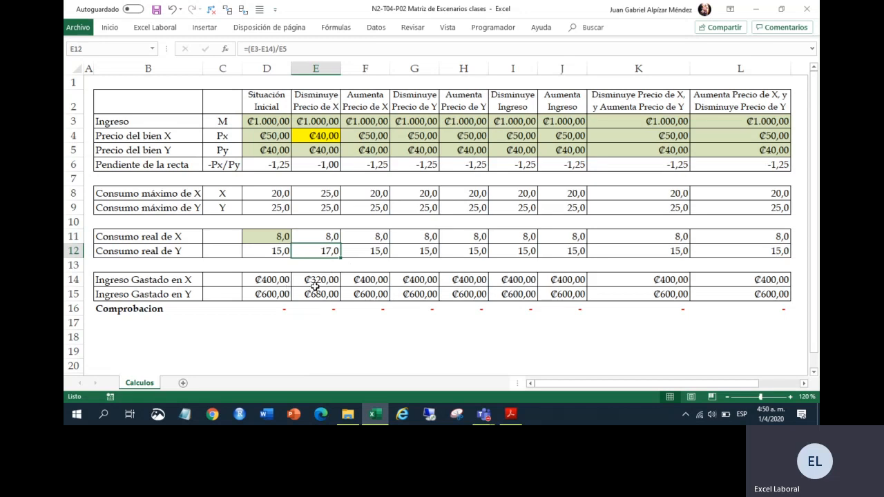
drag(314, 280, 314, 295)
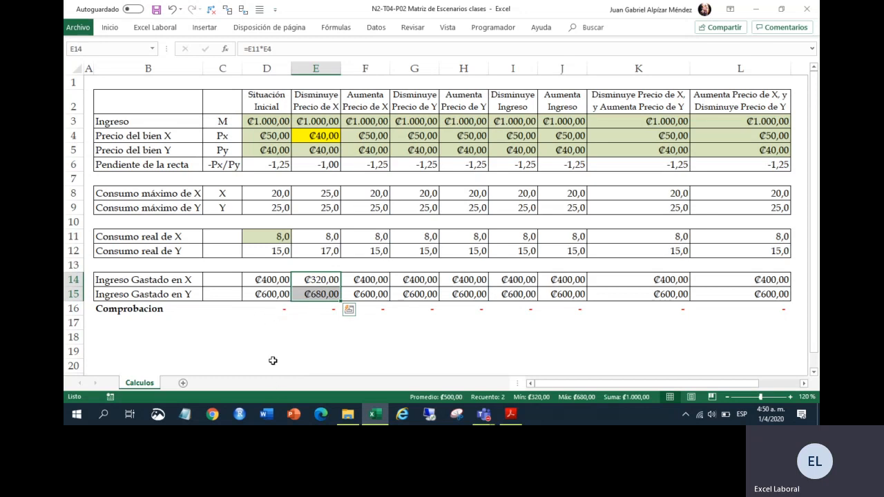
click(311, 306)
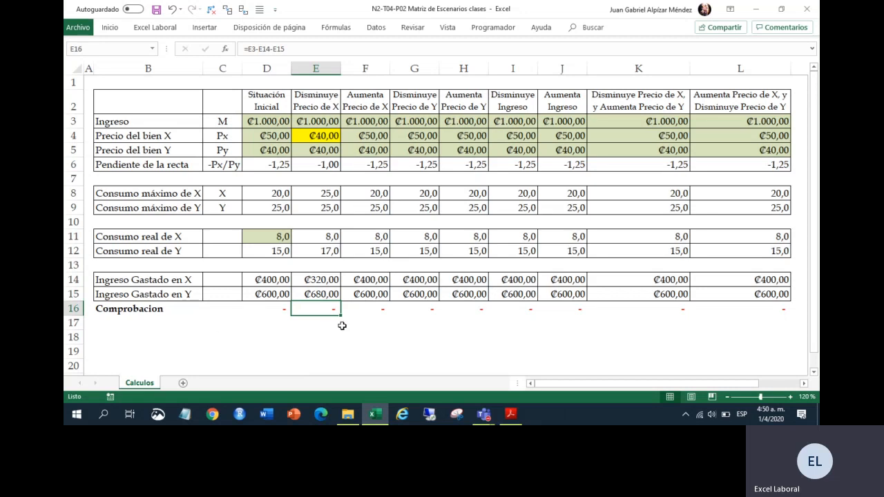
- Fill the Precio del bien X cell F4 of the Aumenta Precio de X scenario with yellow
click(350, 110)
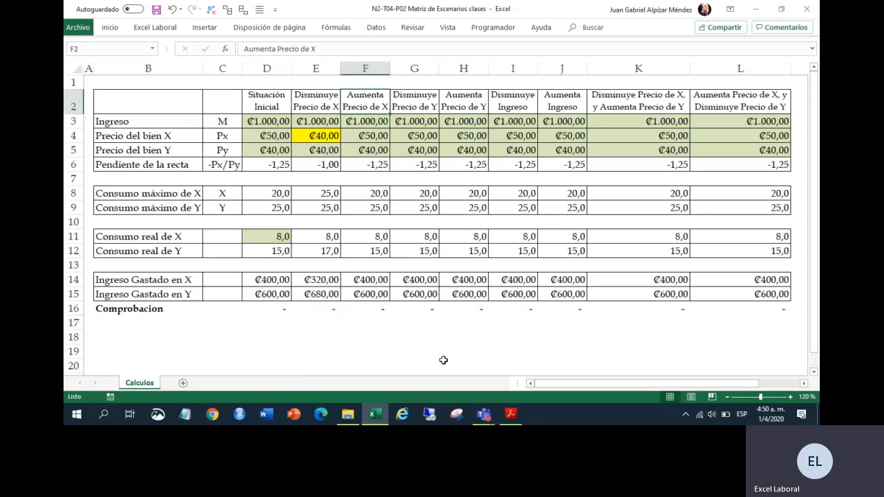
click(372, 136)
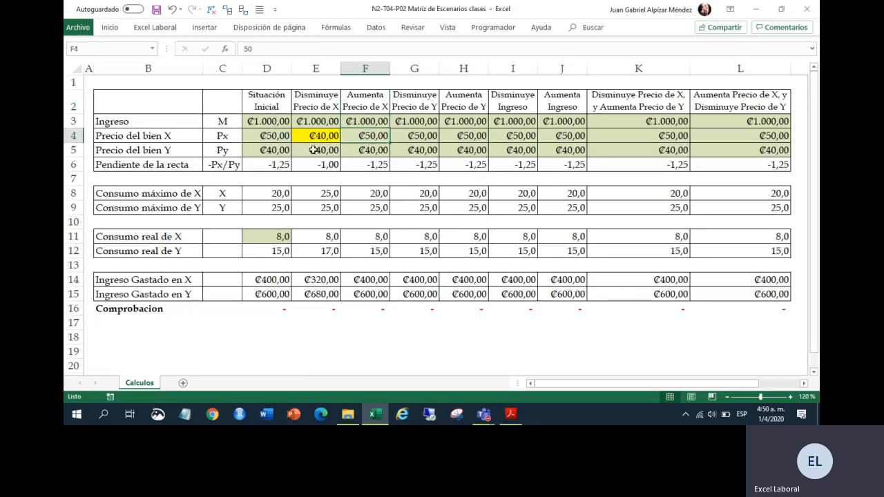
click(282, 135)
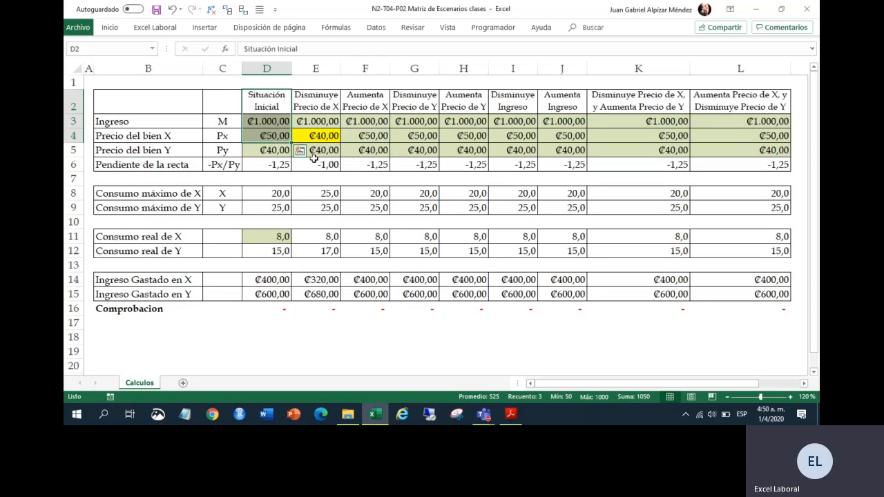
click(360, 137)
right_click(360, 137)
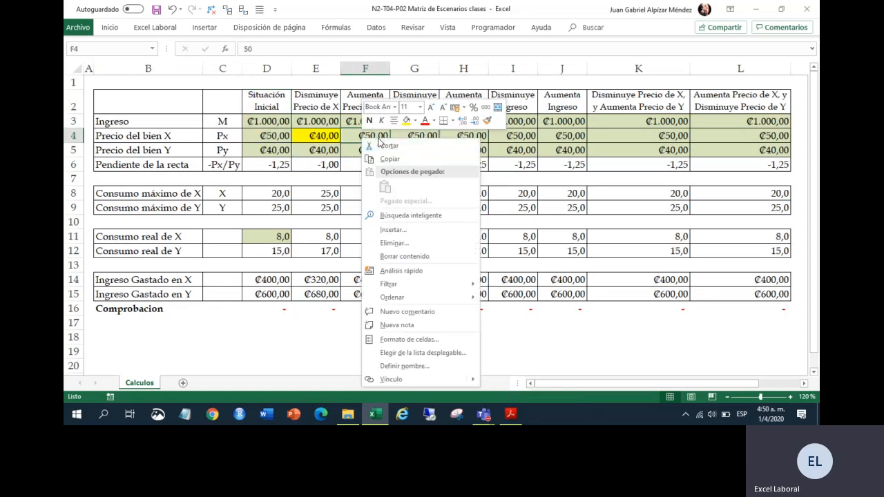
click(406, 120)
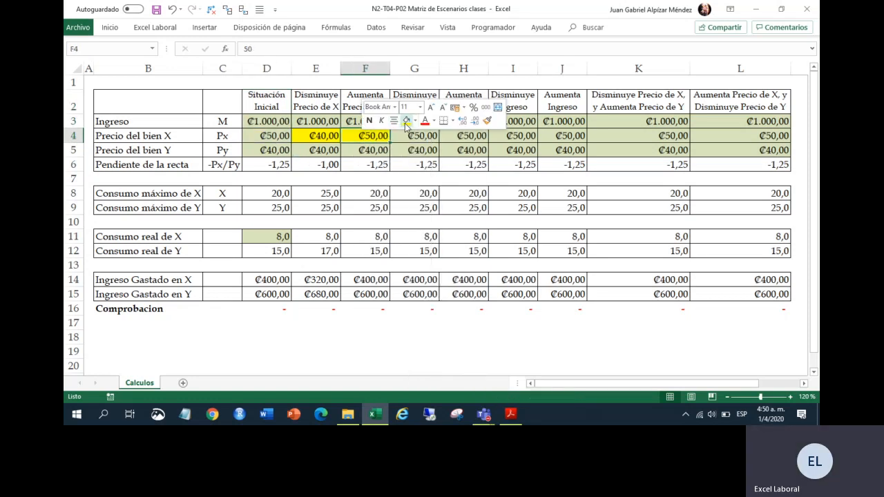
- Check the Aumenta Precio de X value in the PDF manual, then set cell F4 in Excel to 60
click(510, 413)
click(365, 212)
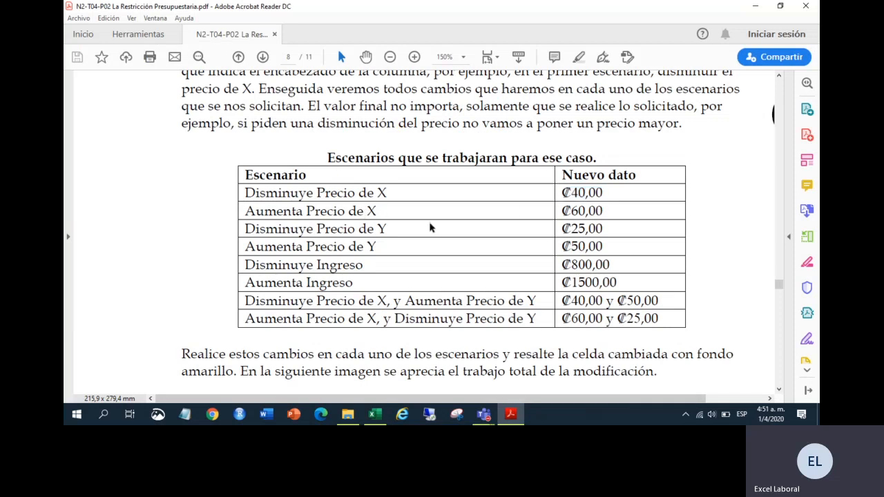
drag(608, 212, 562, 212)
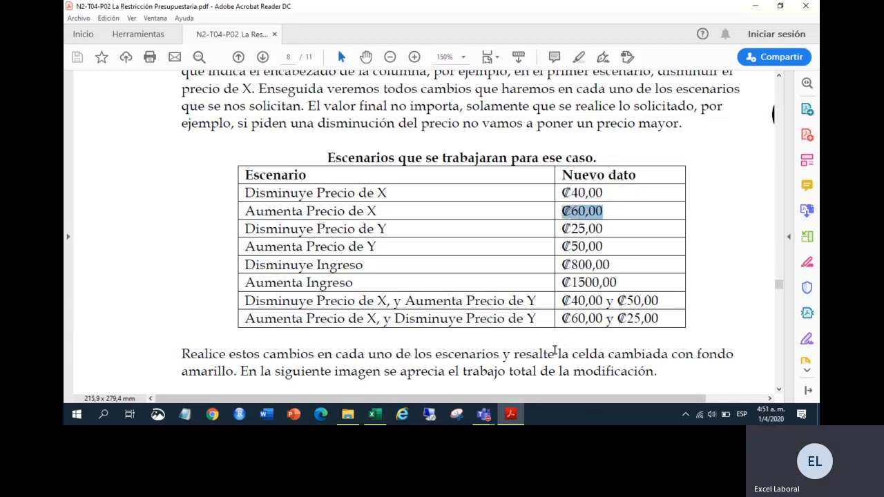
click(375, 415)
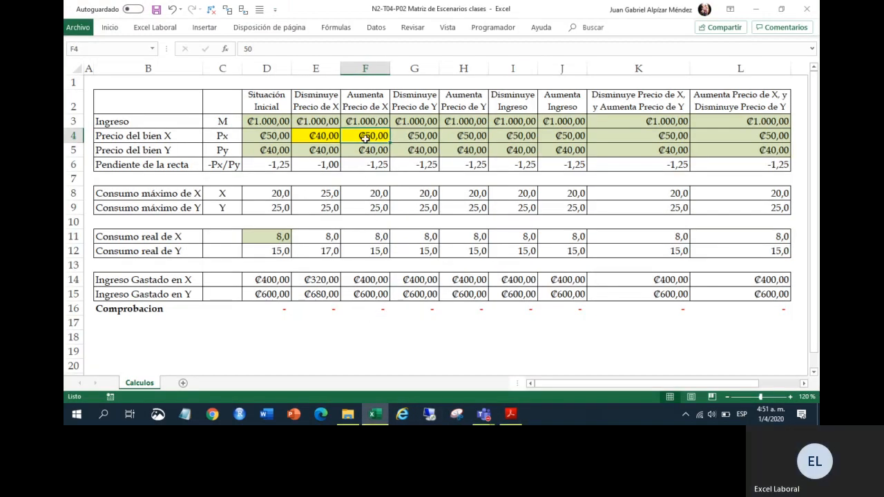
text(60)
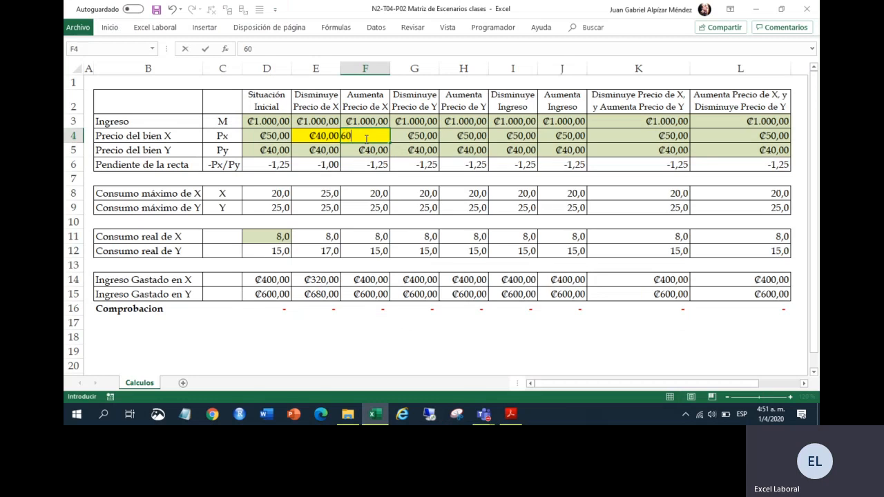
key(Return)
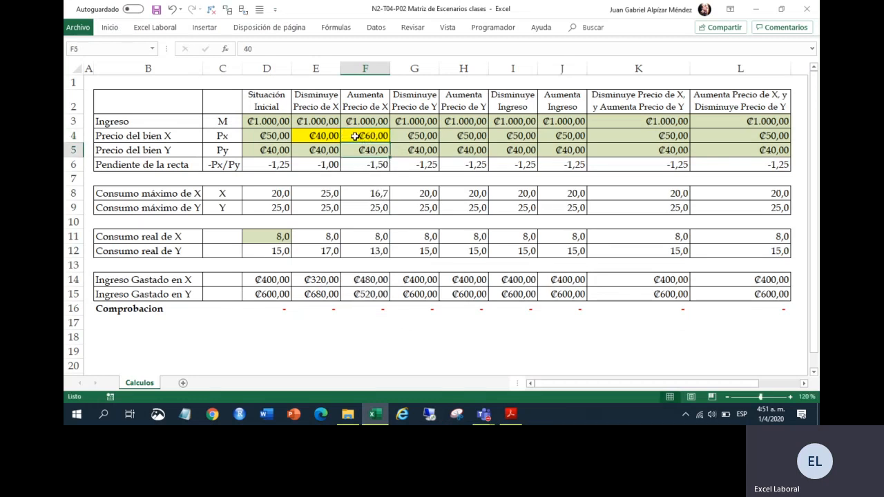
- Examine the slope, maximum consumption, real consumption of Y and spending cells in column F for the higher price of X
click(360, 138)
click(423, 102)
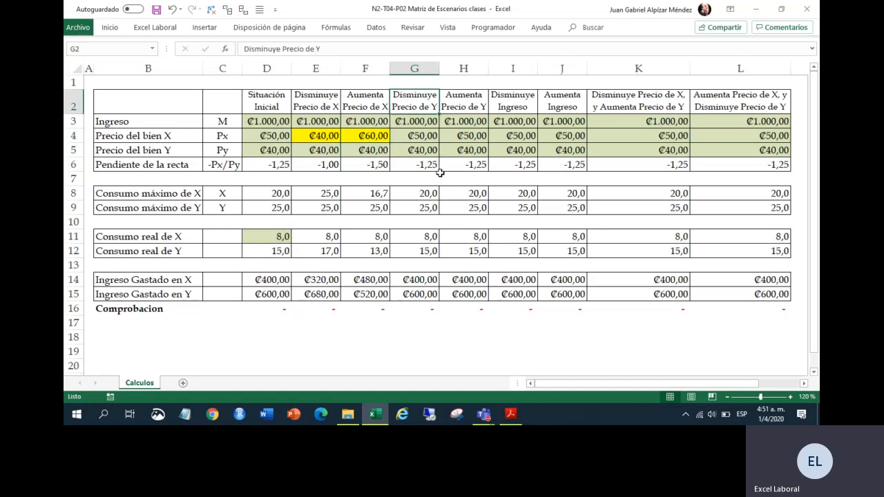
click(377, 167)
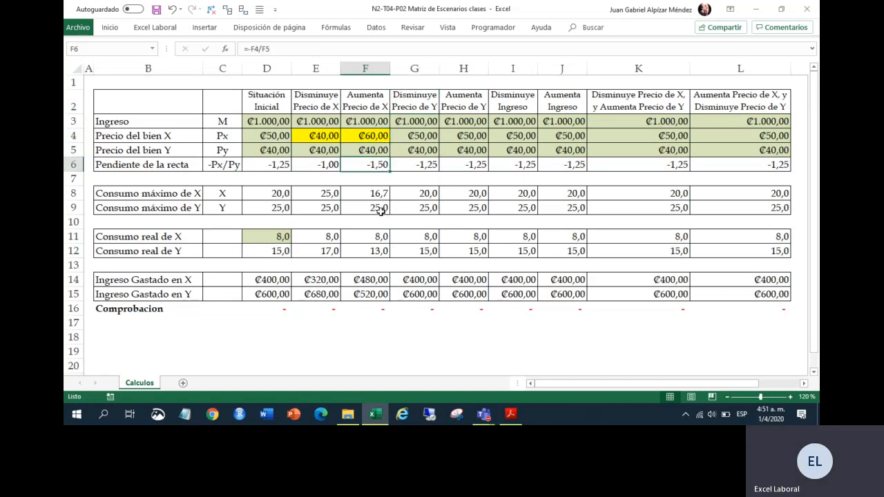
click(367, 194)
key(ctrl+v)
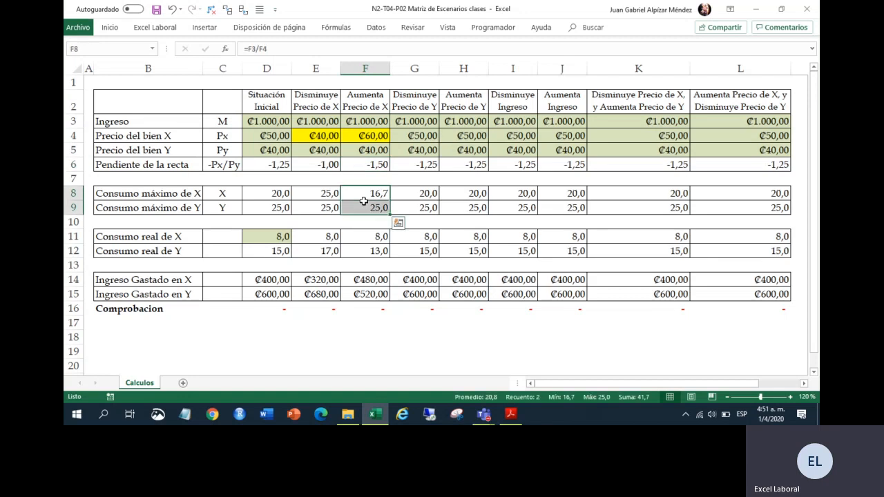
click(366, 254)
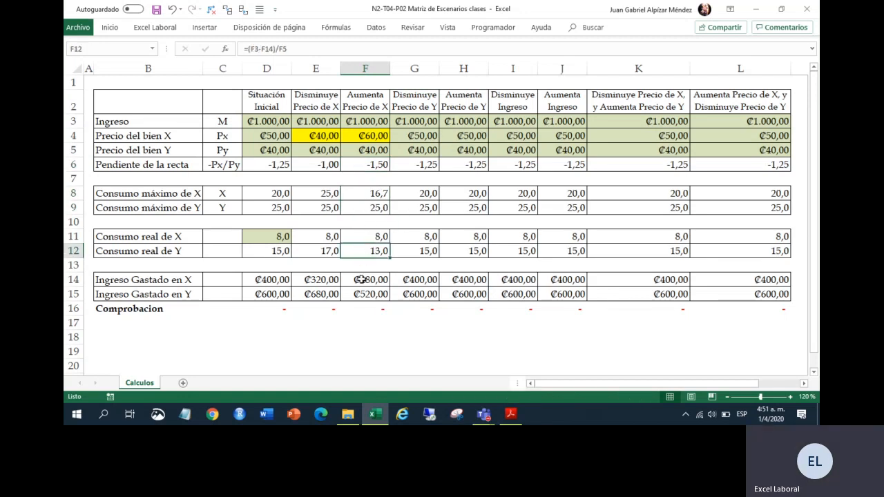
drag(362, 279, 364, 294)
key(ctrl+v)
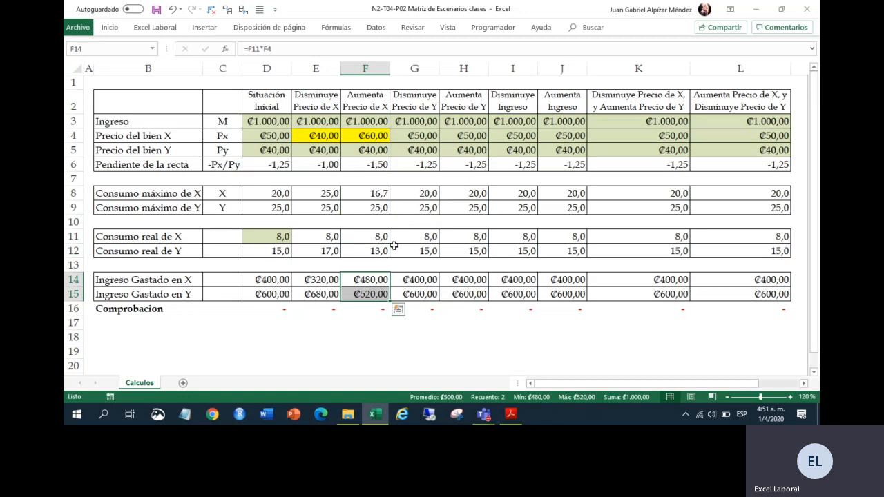
drag(357, 284, 355, 293)
- Fill the Precio del bien Y cell G5 of the Disminuye Precio de Y scenario with yellow and set it to 25
click(426, 141)
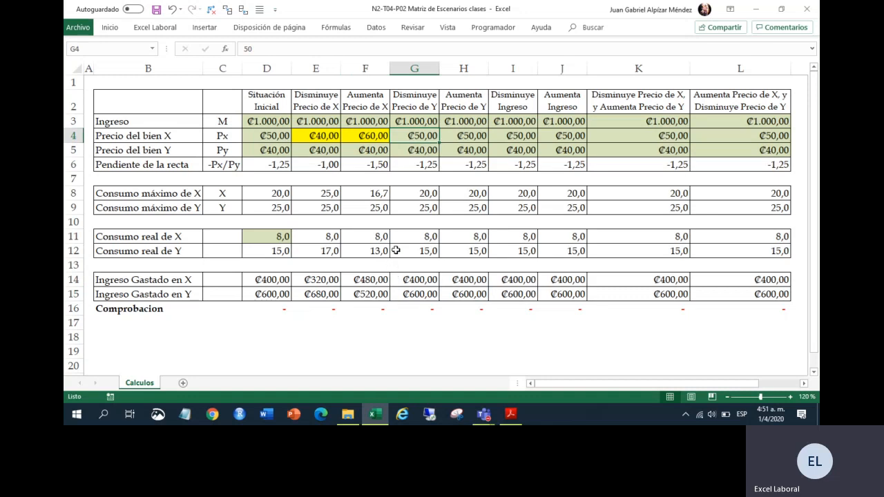
click(414, 152)
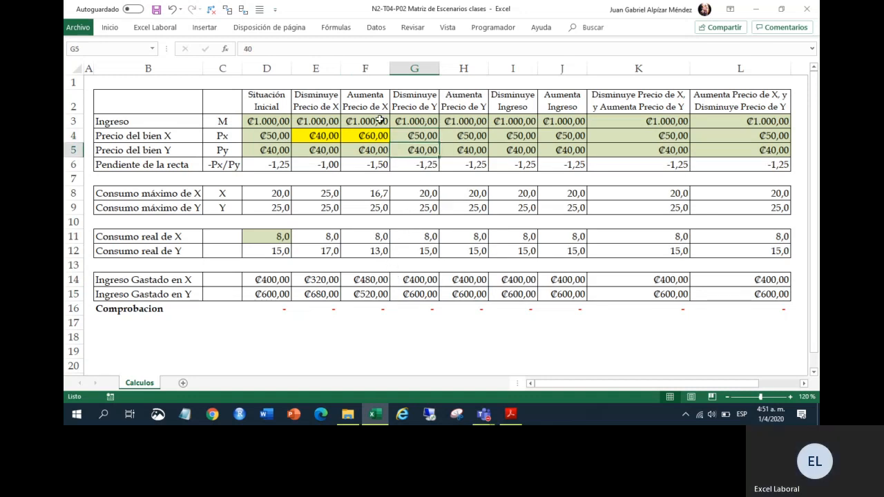
right_click(421, 148)
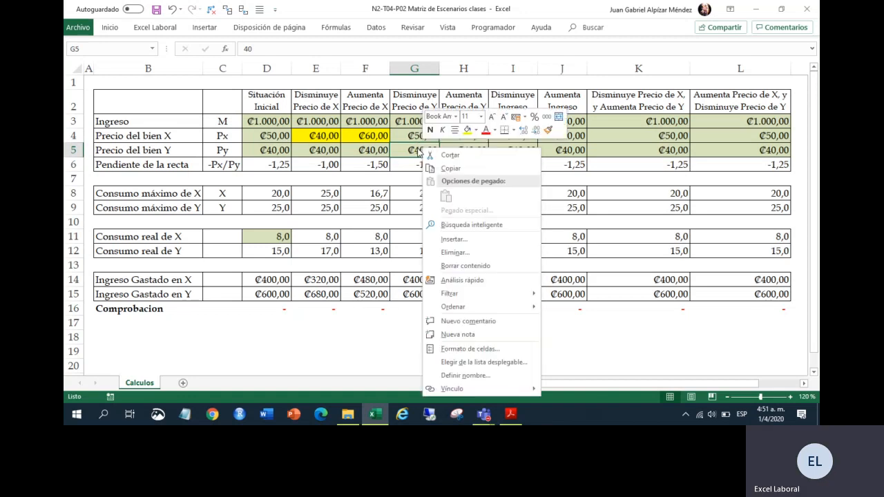
click(467, 130)
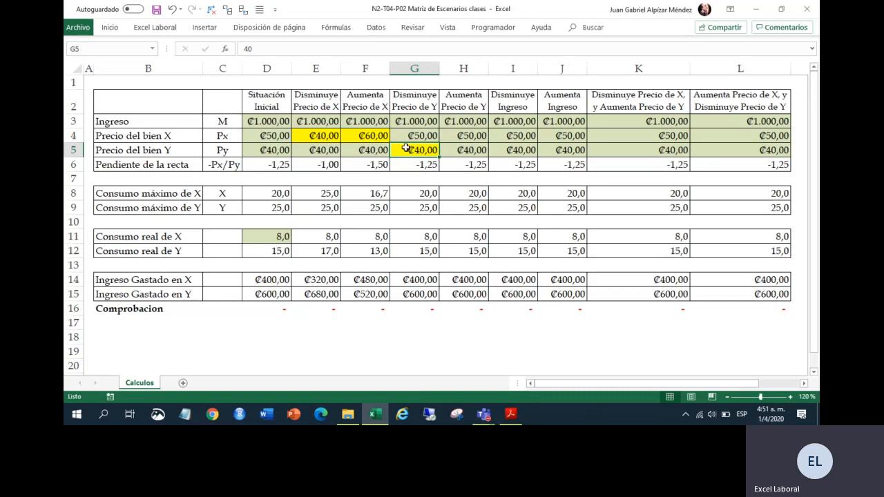
text(25)
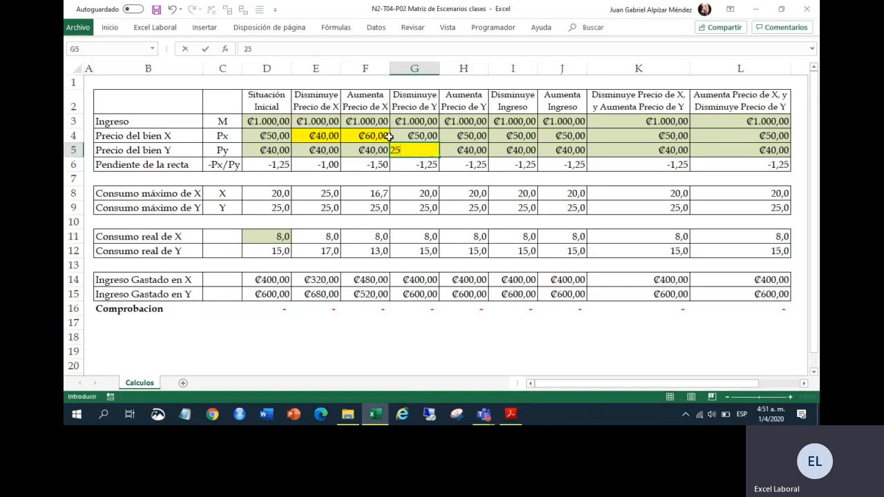
key(Return)
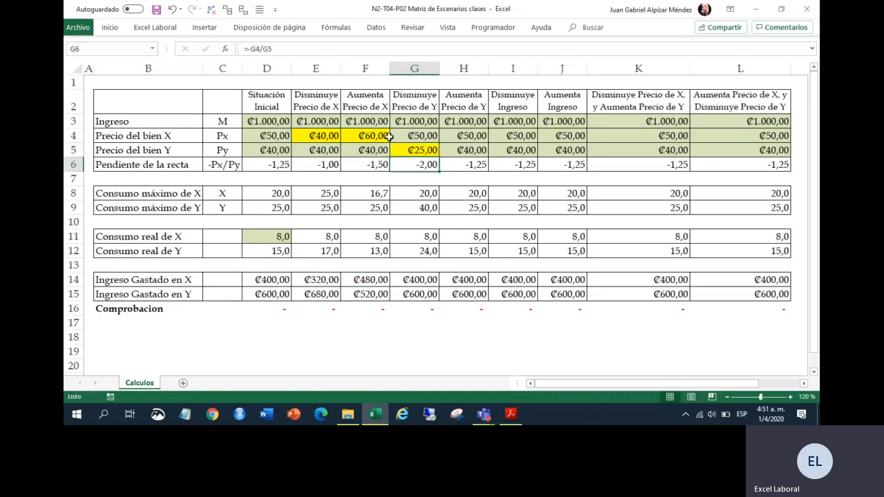
- Check the Aumenta Precio de Y value in the PDF manual, then in Excel fill cell H5 with yellow and set it to 50
click(510, 414)
drag(606, 232, 561, 247)
click(600, 246)
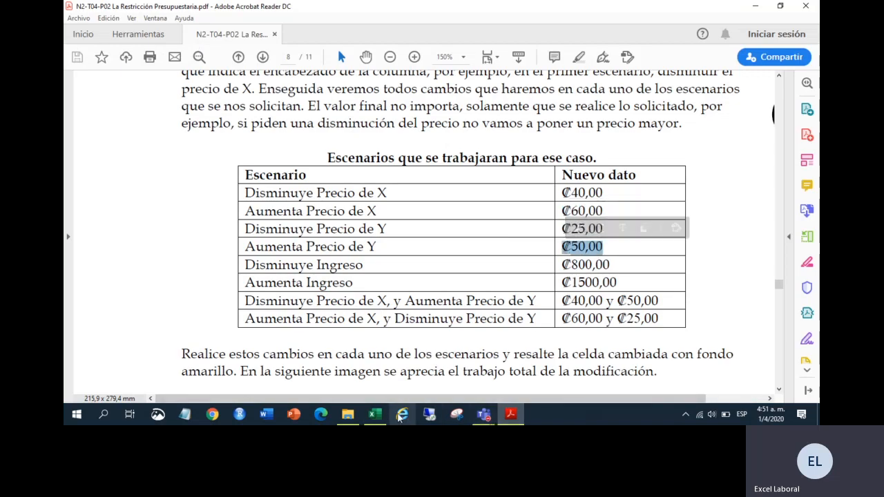
click(375, 414)
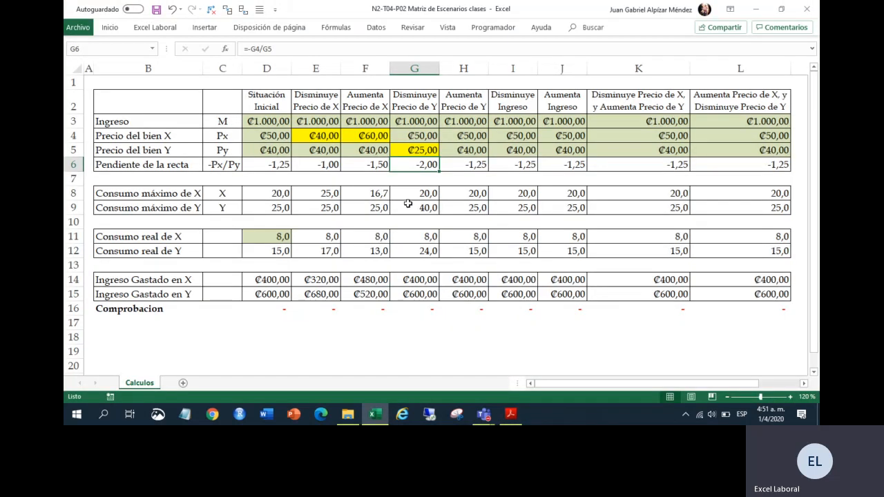
click(468, 150)
right_click(469, 150)
click(514, 135)
click(514, 133)
text(50)
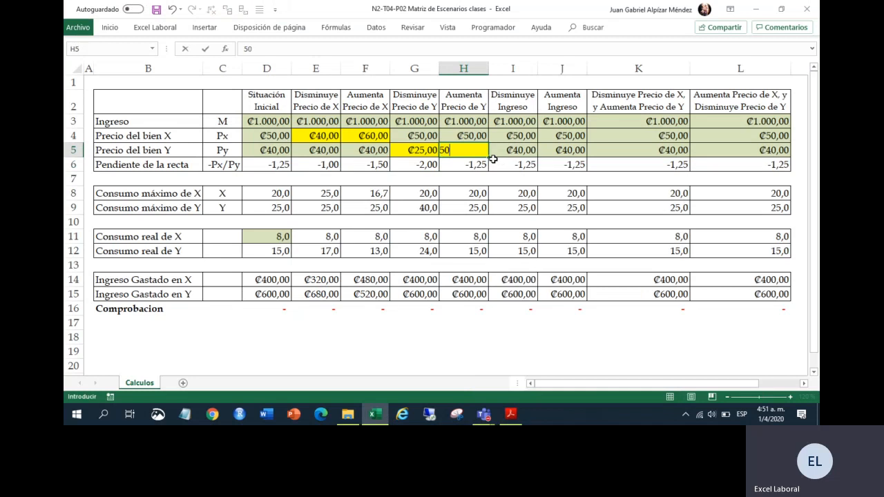
key(Return)
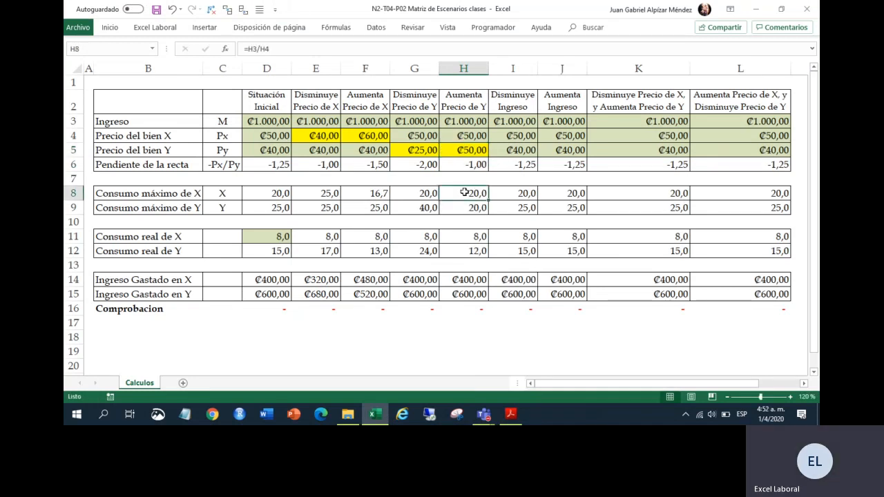
- Compare the prices of X and Y and the slope in columns G and H for the lower and higher price of Y
click(420, 150)
click(409, 166)
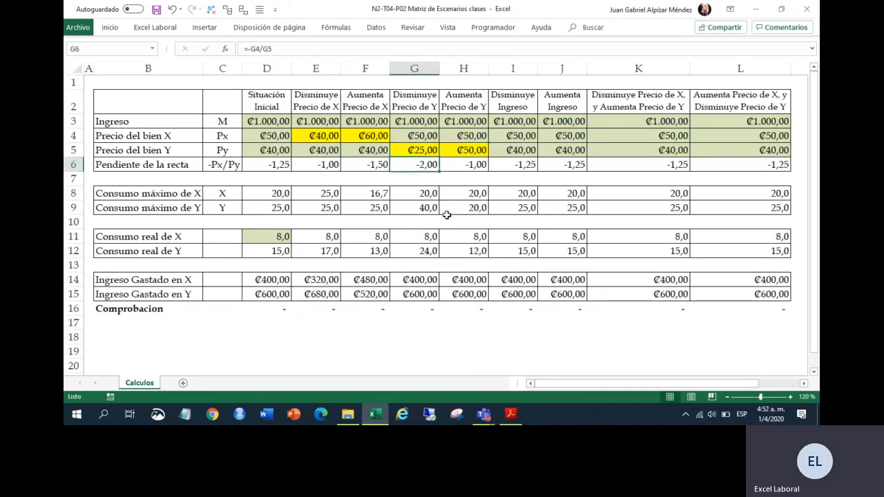
click(469, 154)
click(459, 135)
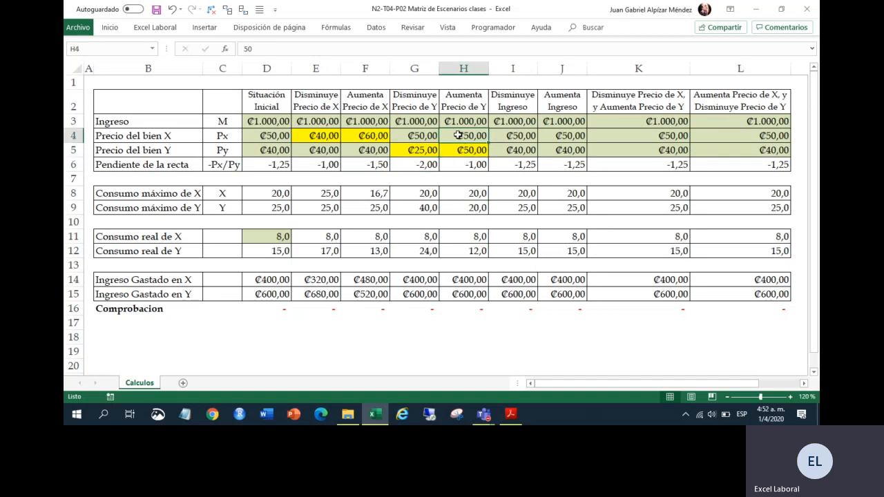
click(423, 154)
click(426, 164)
click(422, 152)
click(419, 136)
click(419, 149)
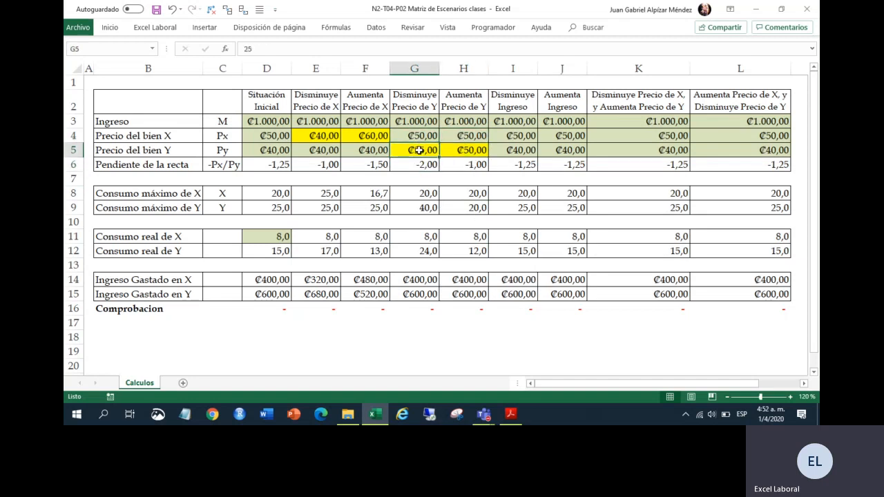
click(414, 136)
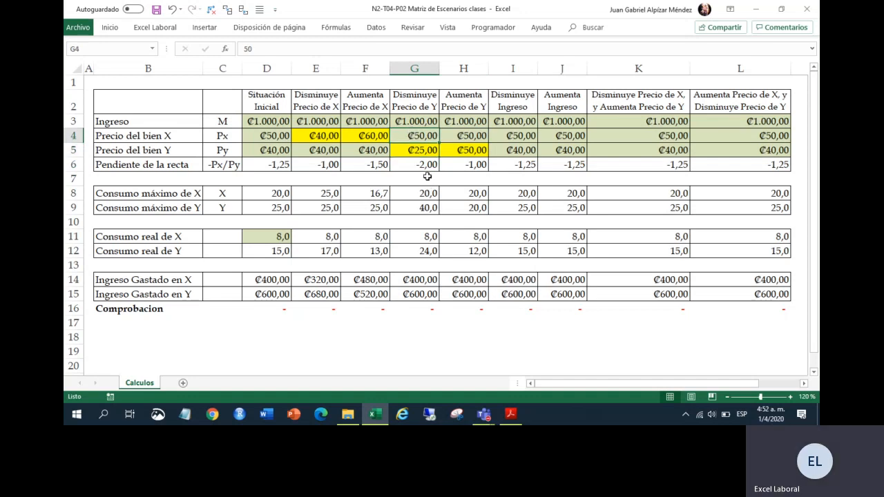
click(414, 151)
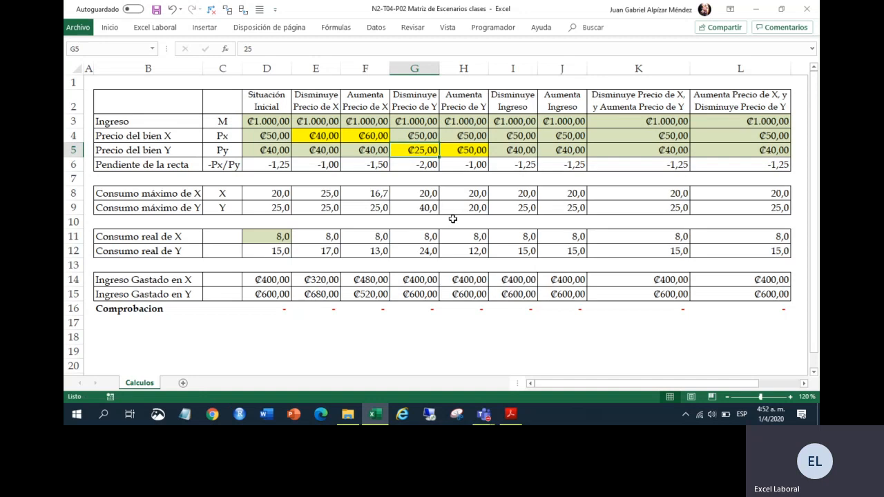
- Examine the prices, slope and real consumption of X in column H for the Aumenta Precio de Y scenario
click(476, 155)
click(470, 138)
click(462, 164)
click(461, 149)
drag(461, 149, 458, 142)
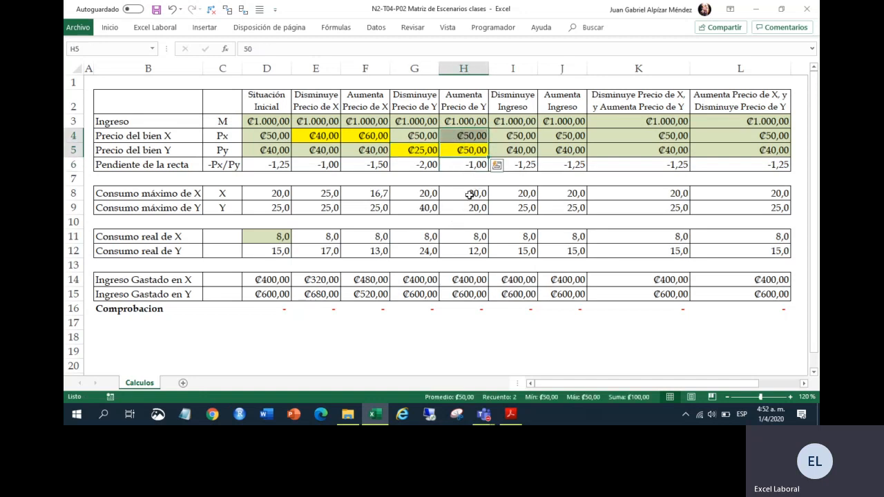
drag(470, 218, 468, 238)
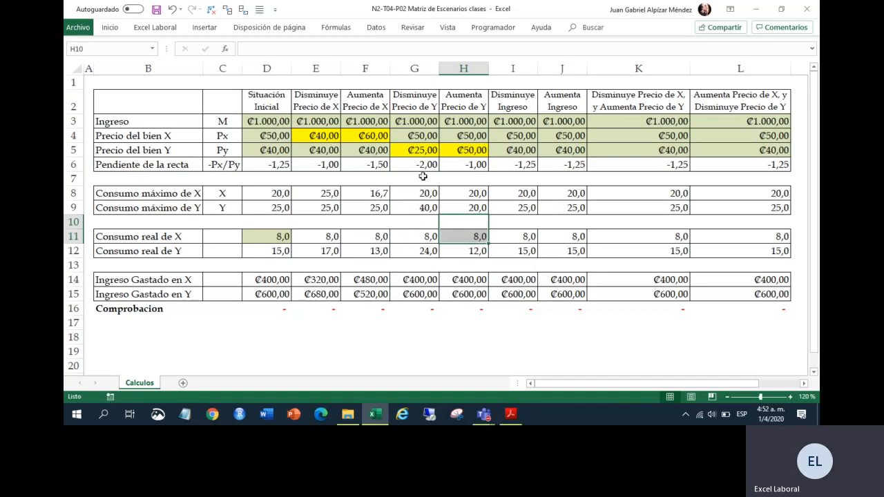
- Review the highlighted price changes in cells E4, F4, G5 and H5
click(323, 135)
click(355, 137)
click(407, 150)
click(453, 153)
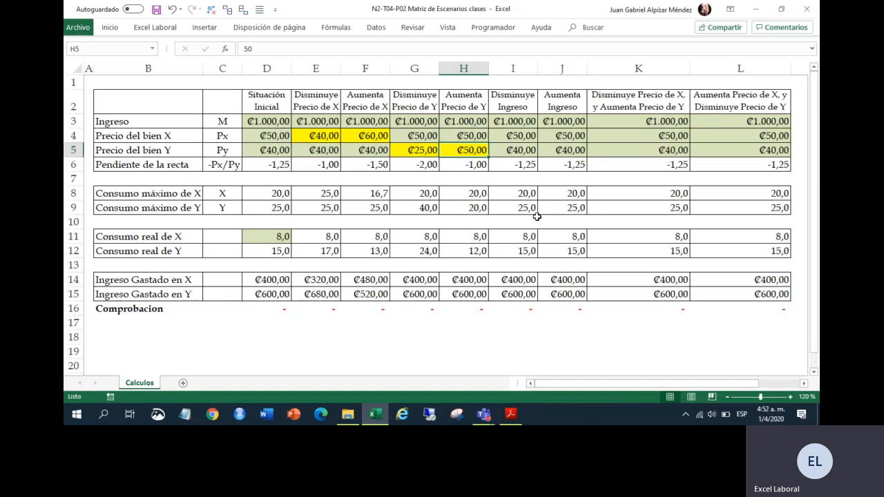
- Check the Disminuye Ingreso value in the PDF manual, then in Excel fill income cell I3 with yellow and set it to 800
click(527, 123)
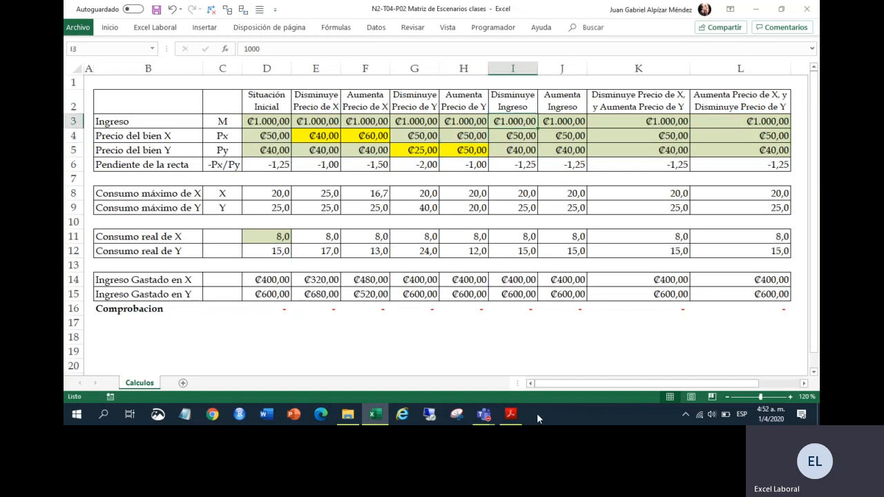
click(511, 414)
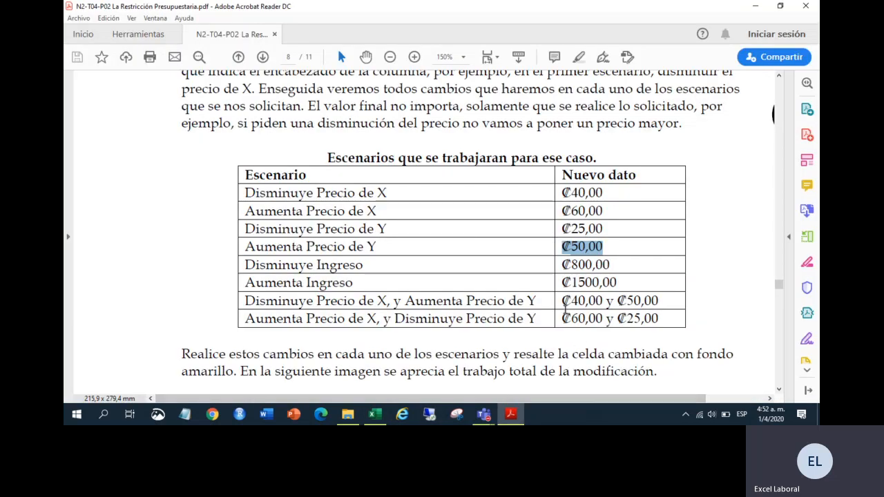
drag(611, 265, 561, 266)
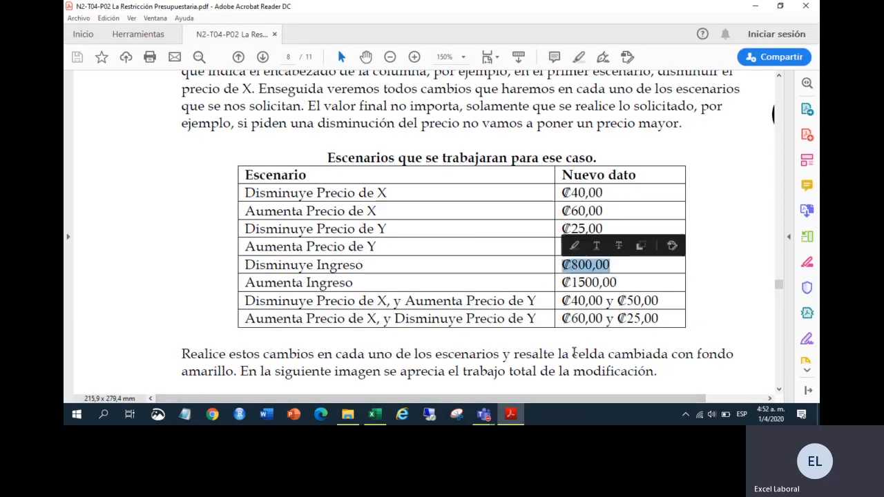
click(375, 415)
right_click(518, 120)
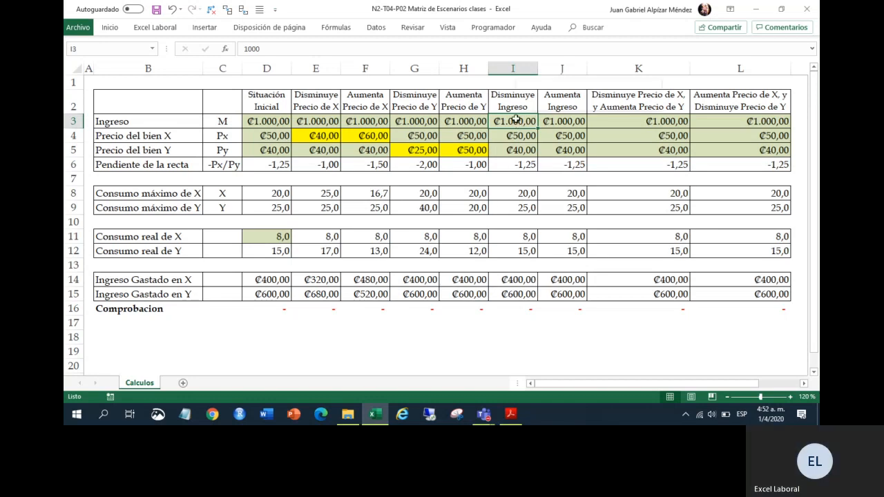
click(561, 101)
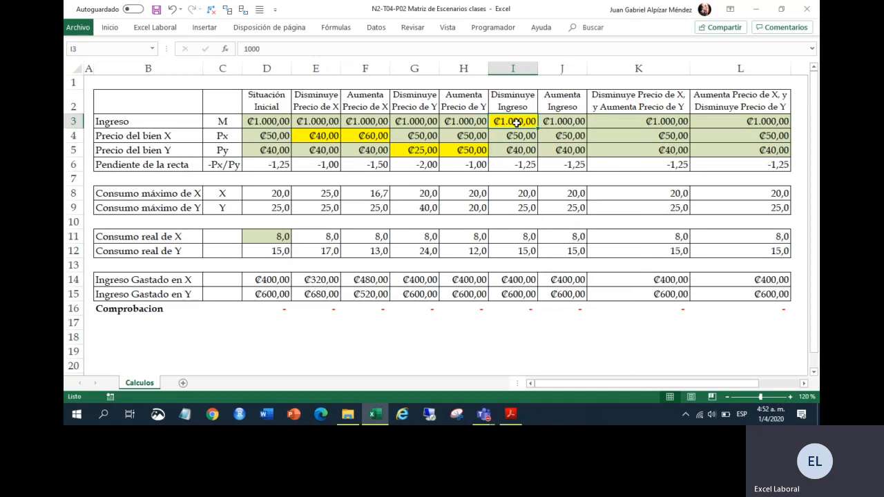
text(8)
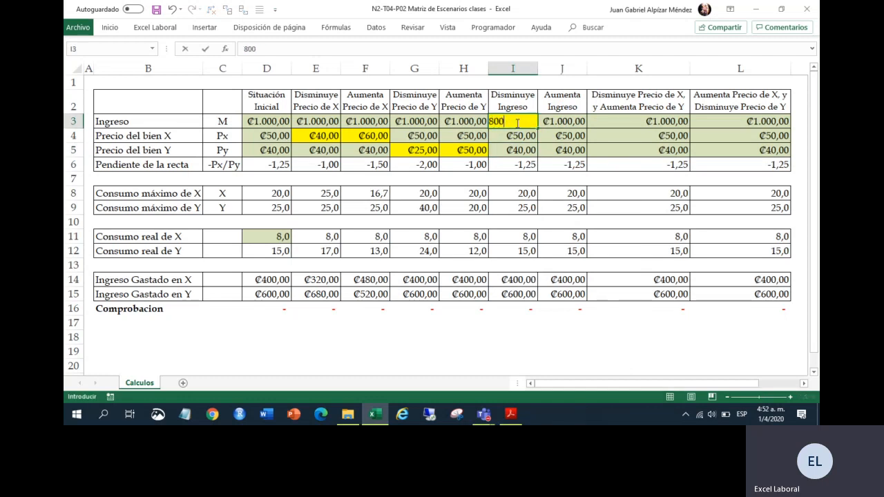
text(00)
key(Return)
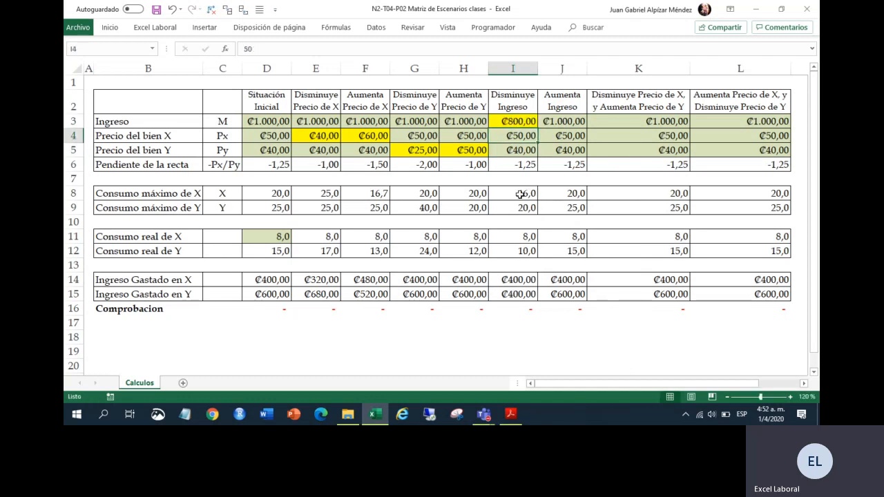
- Fill the Aumenta Ingreso income cell J3 with yellow, check its new value in the PDF manual and set it to 1500 in Excel
click(555, 123)
right_click(553, 124)
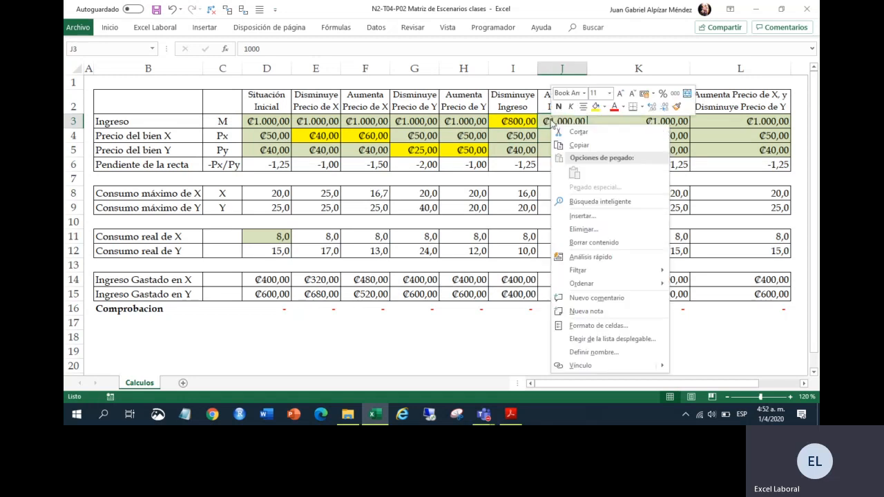
click(596, 107)
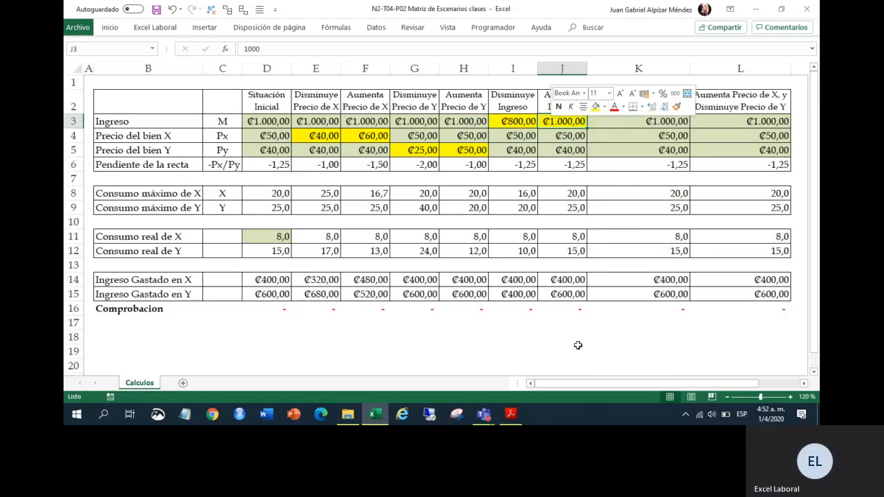
click(512, 414)
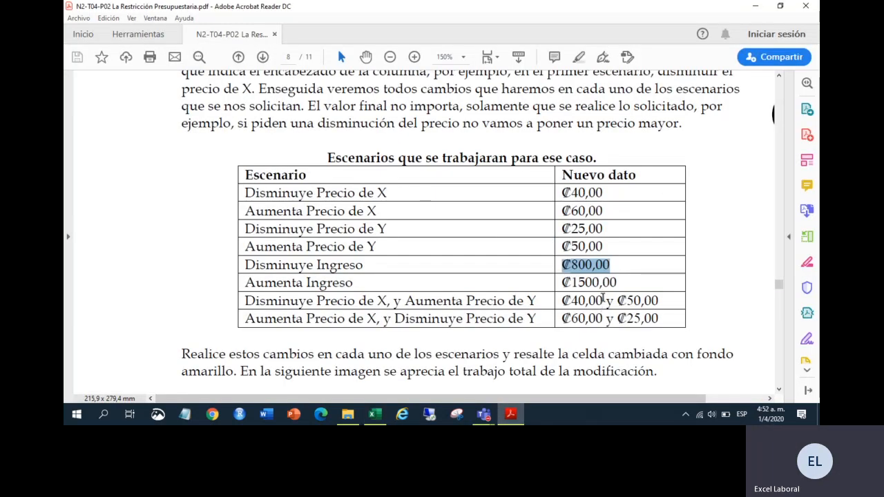
click(512, 413)
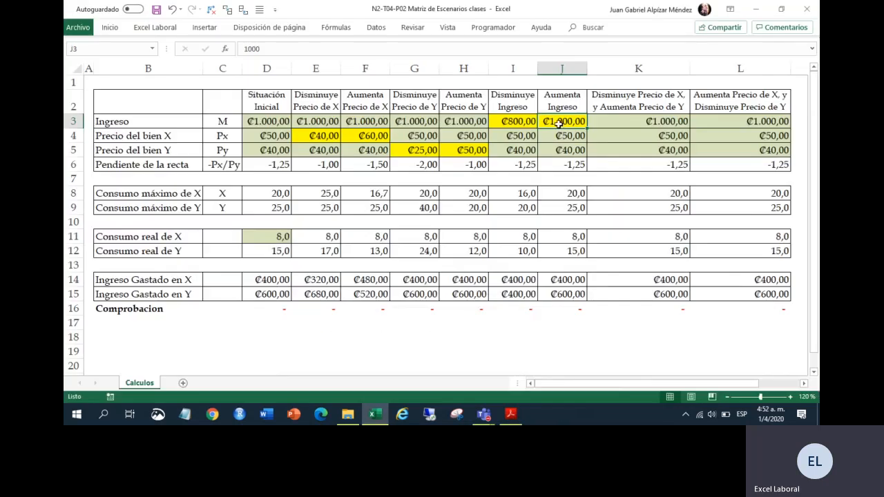
text(1)
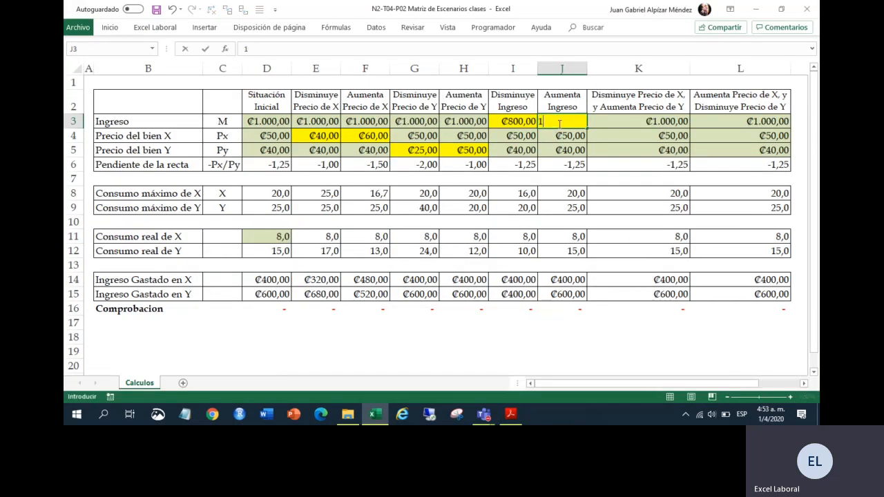
key(Return)
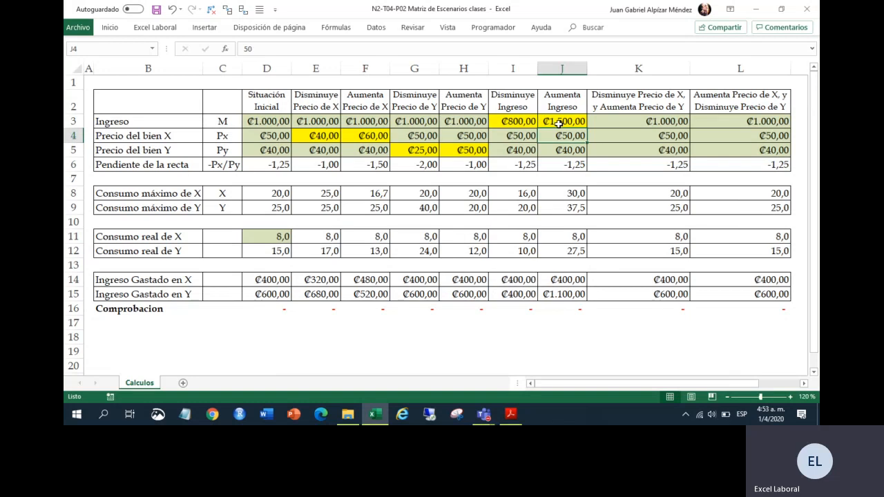
- Examine the maximum consumption of X and Y in column J, and compare the changed incomes in I3 and J3
click(557, 208)
shift+click(557, 193)
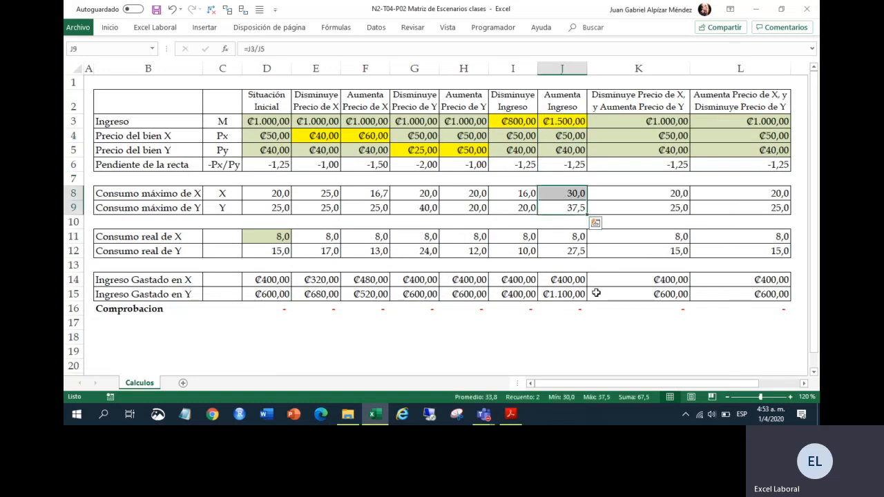
click(514, 121)
click(549, 123)
click(519, 122)
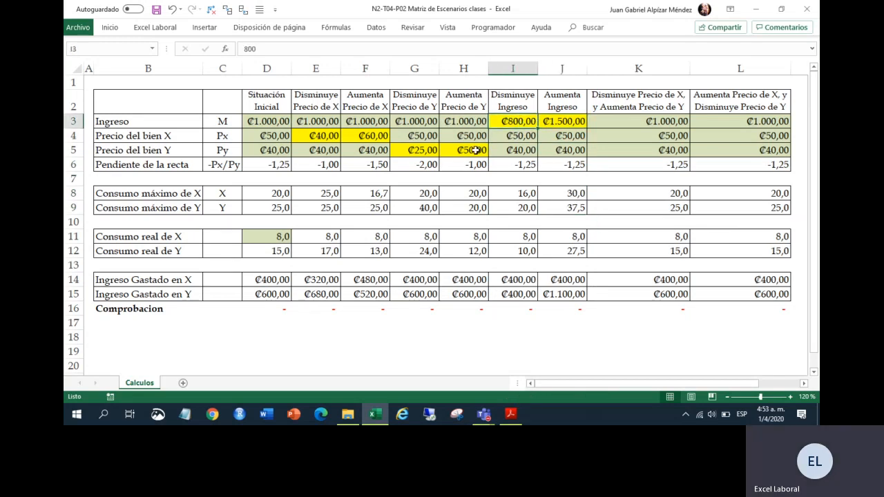
- Review the scenario headings and price cells in columns G to J, and the Comprobacion cells D16 through J16
click(458, 150)
drag(419, 103, 554, 104)
click(514, 138)
click(535, 149)
click(548, 149)
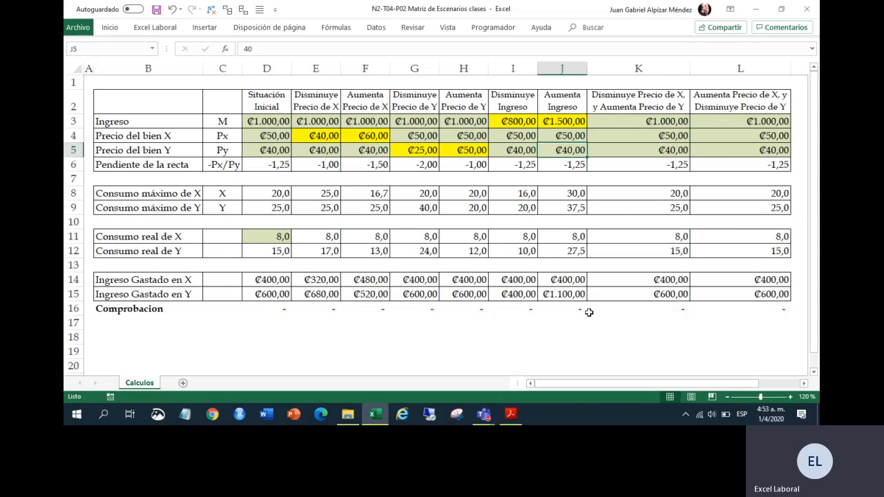
drag(273, 309, 555, 309)
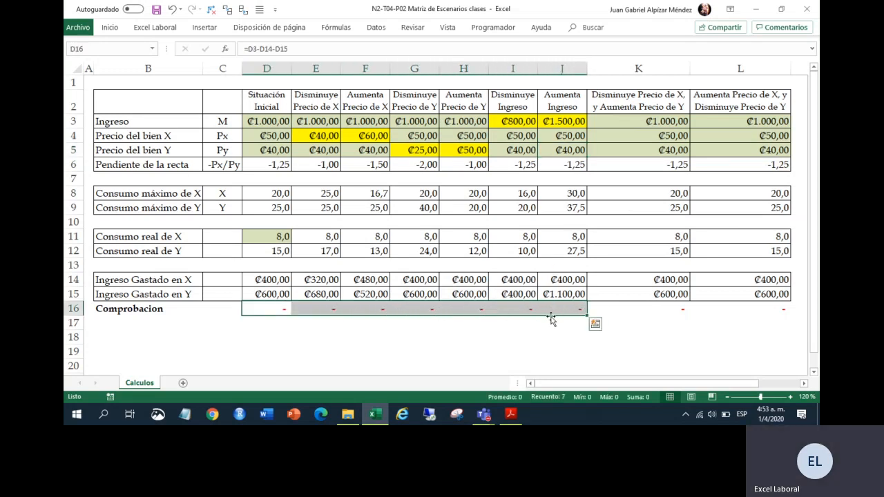
- Review the Consumo real de Y and maximum consumption values across the completed scenarios, plus the Aumenta Ingreso check in J16
drag(270, 256, 555, 255)
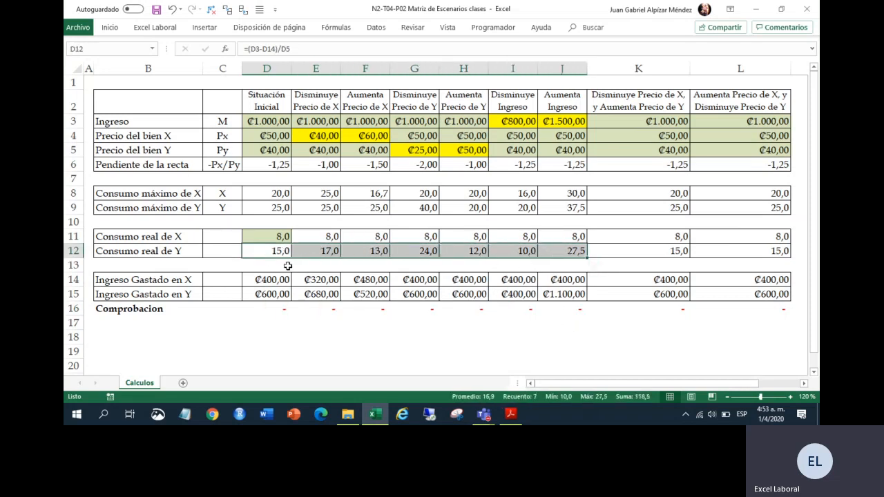
key(ctrl+v)
drag(283, 249, 560, 251)
drag(335, 194, 566, 206)
key(ctrl+v)
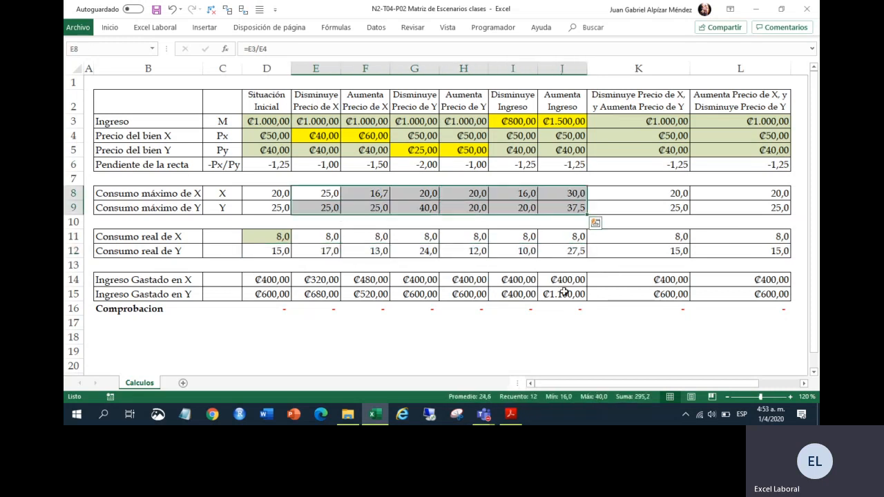
click(553, 307)
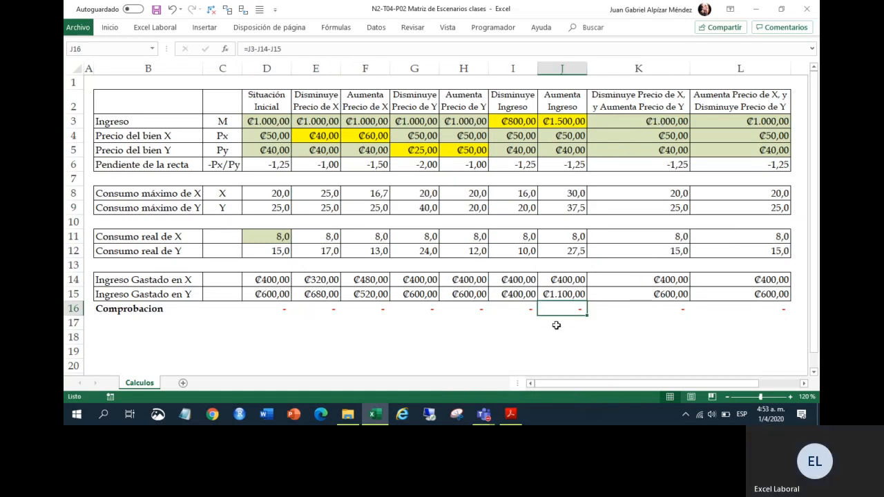
- Switch to the PDF manual and look up the new prices for the Disminuye Precio de X, y Aumenta Precio de Y scenario
click(516, 412)
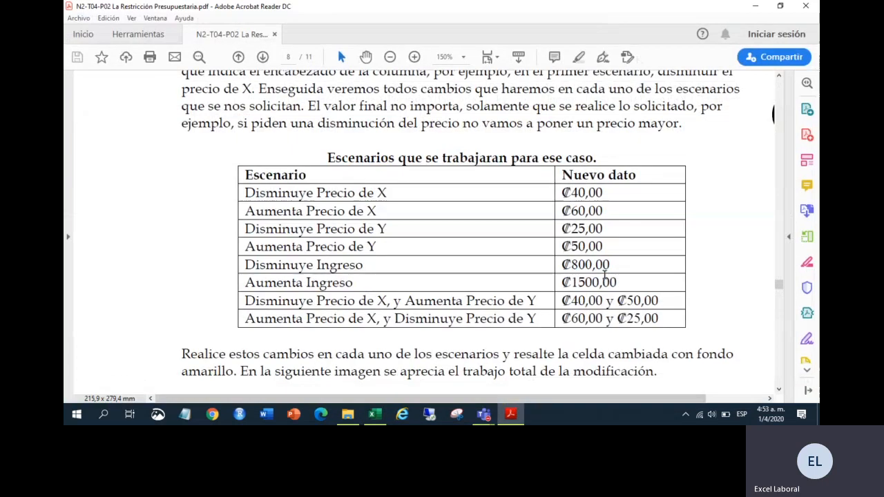
drag(621, 282, 378, 276)
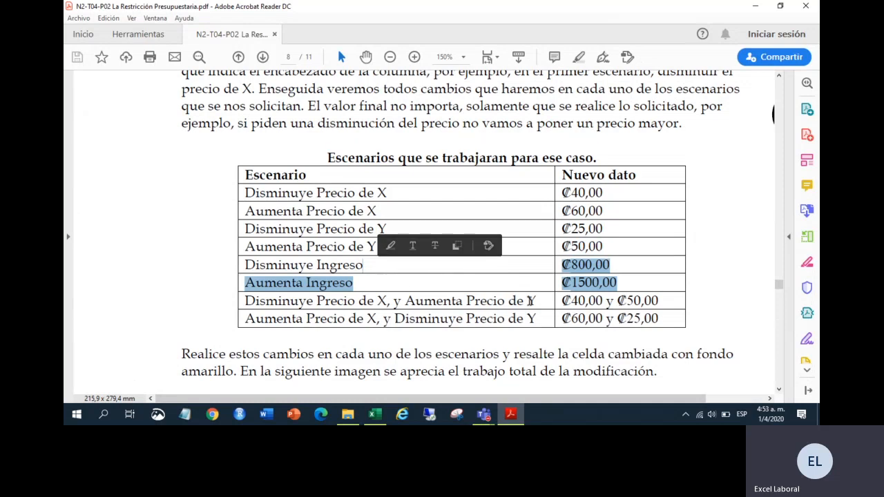
click(550, 312)
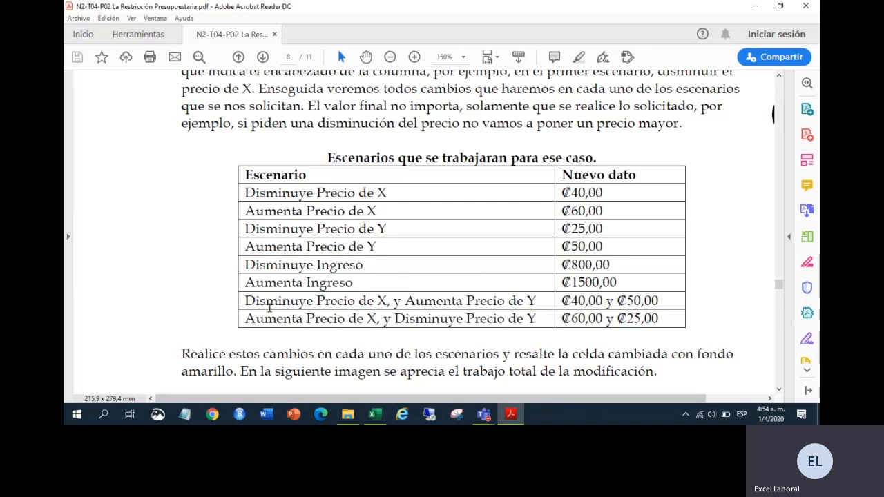
drag(256, 301, 536, 306)
click(570, 310)
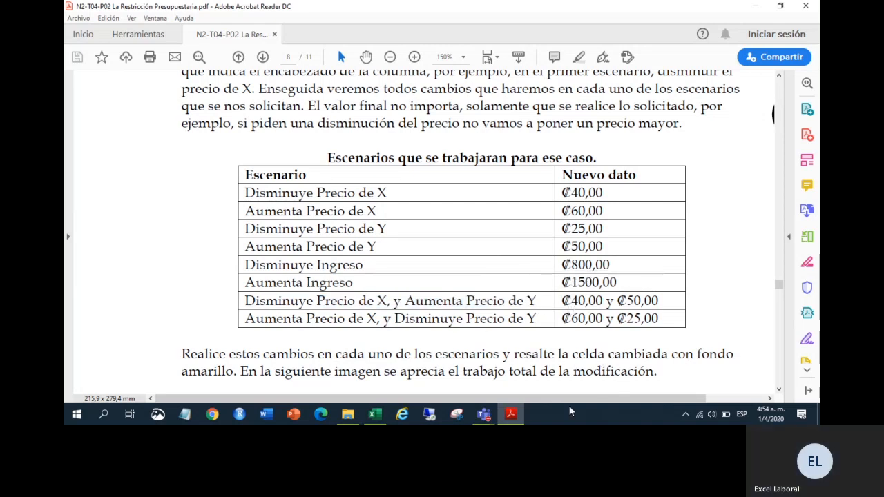
double_click(585, 301)
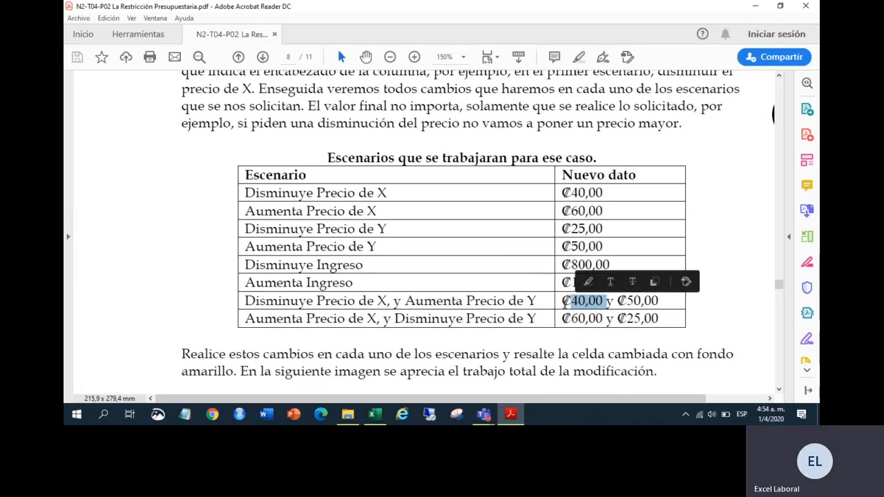
drag(391, 301, 246, 302)
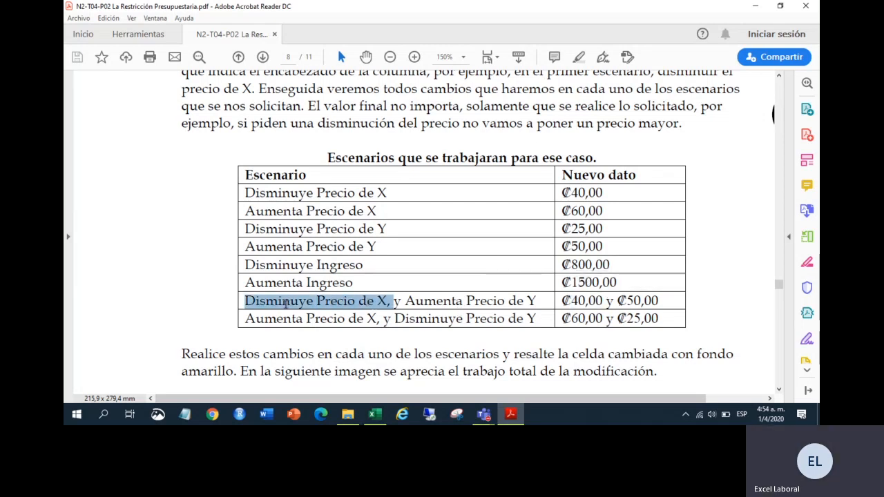
click(360, 307)
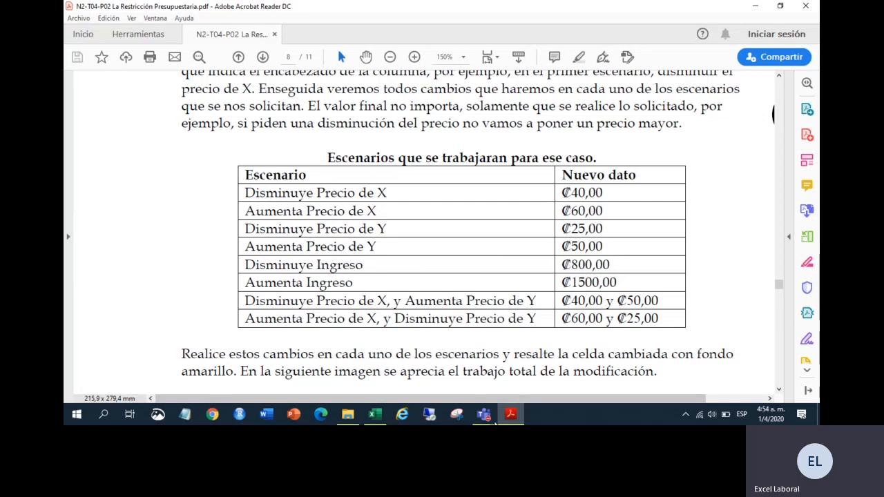
- In Excel, fill price cells K4 and K5 with yellow and set Precio del bien X to 40 and Precio del bien Y to 50
click(379, 415)
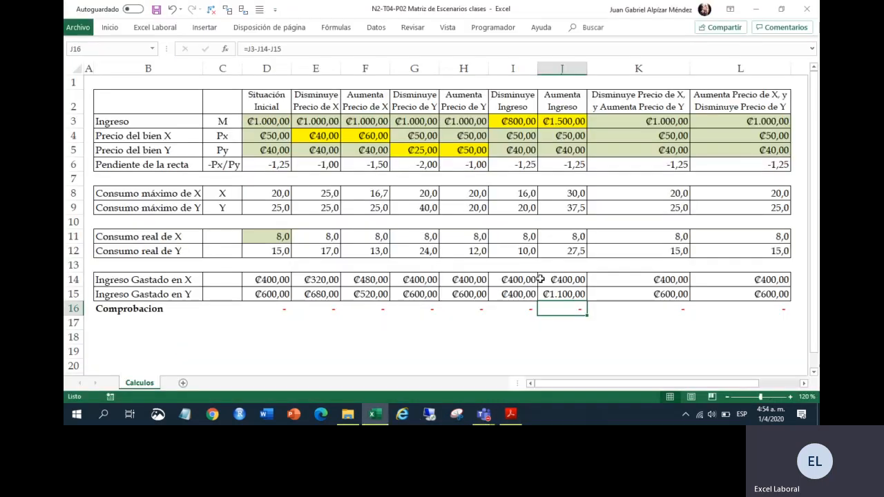
drag(670, 151, 664, 136)
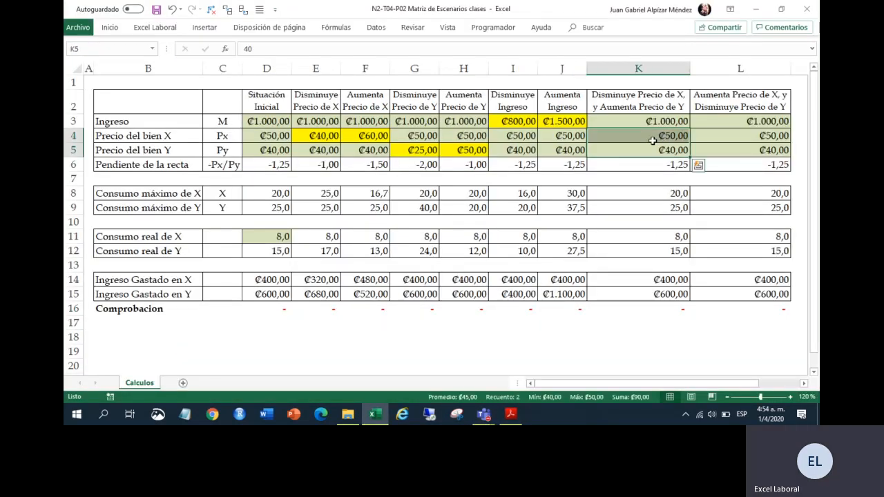
right_click(654, 142)
click(695, 125)
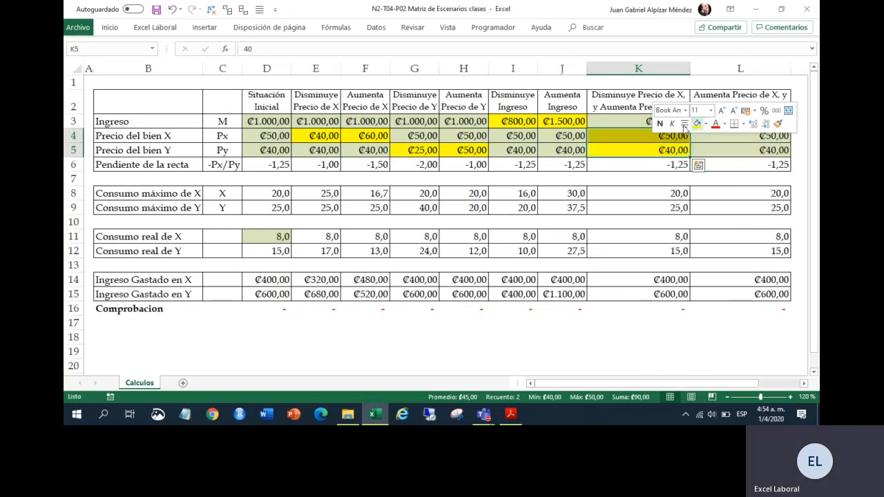
click(597, 136)
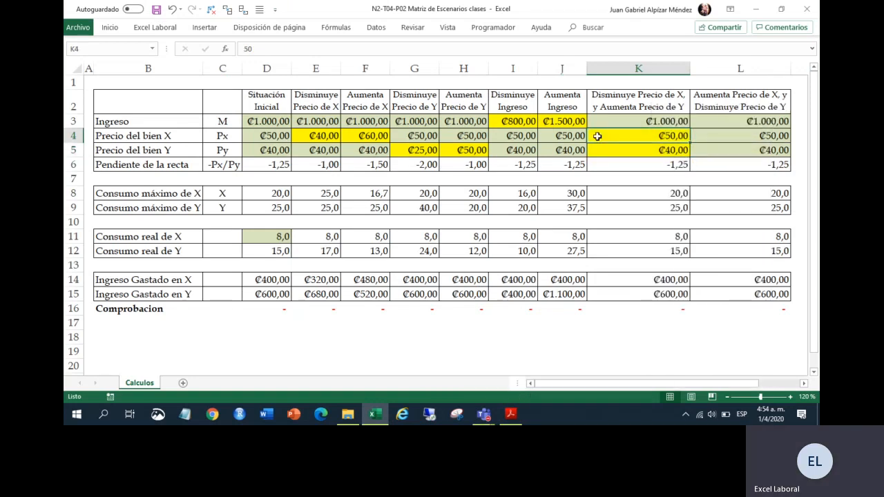
text(40)
key(Return)
text(50)
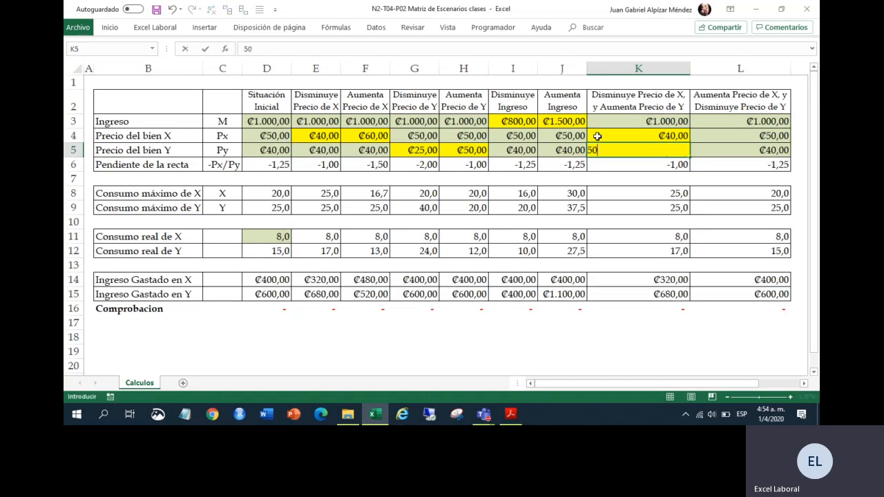
key(Return)
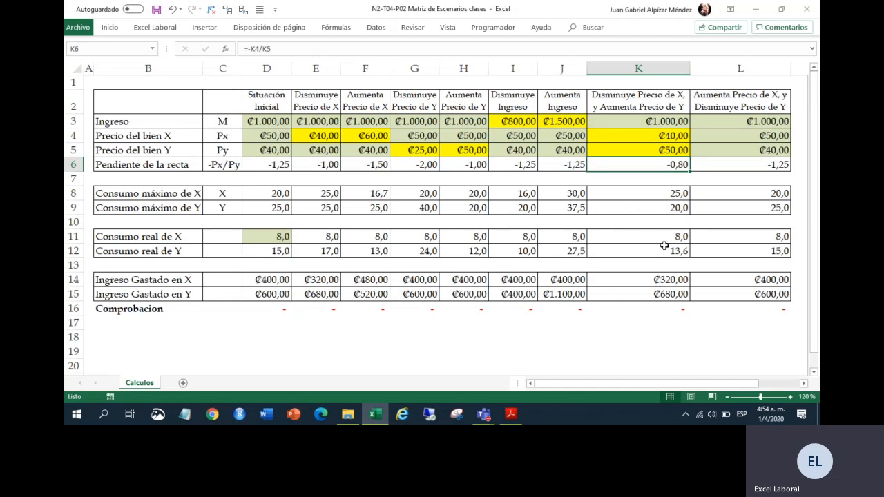
- Look up the new prices for the Aumenta Precio de X, y Disminuye Precio de Y scenario in the PDF manual
click(511, 415)
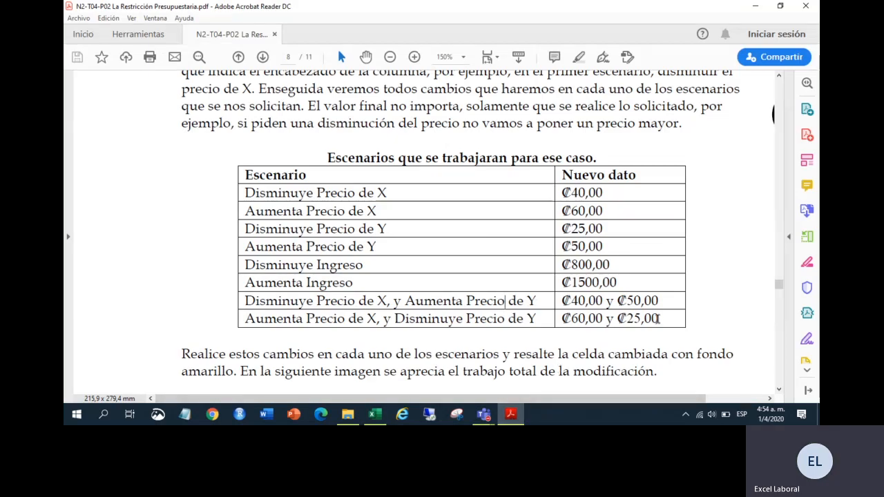
drag(380, 319, 347, 317)
drag(604, 319, 564, 320)
drag(658, 319, 615, 319)
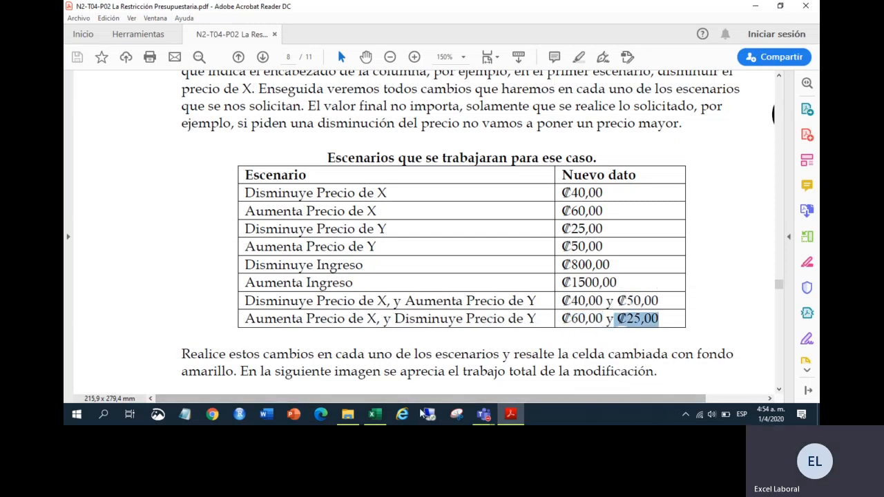
- Back in Excel, fill price cells L4 and L5 with yellow and set Precio del bien X to 60 and Precio del bien Y to 25
click(377, 415)
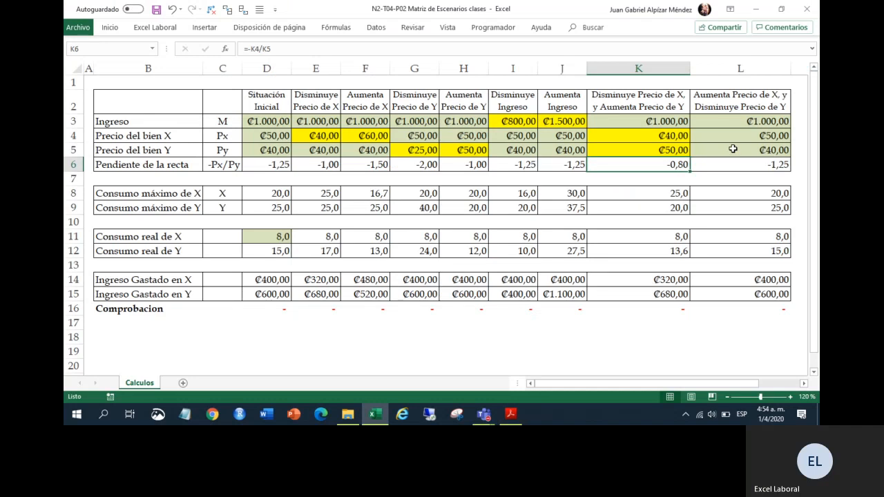
drag(731, 147, 731, 140)
right_click(730, 139)
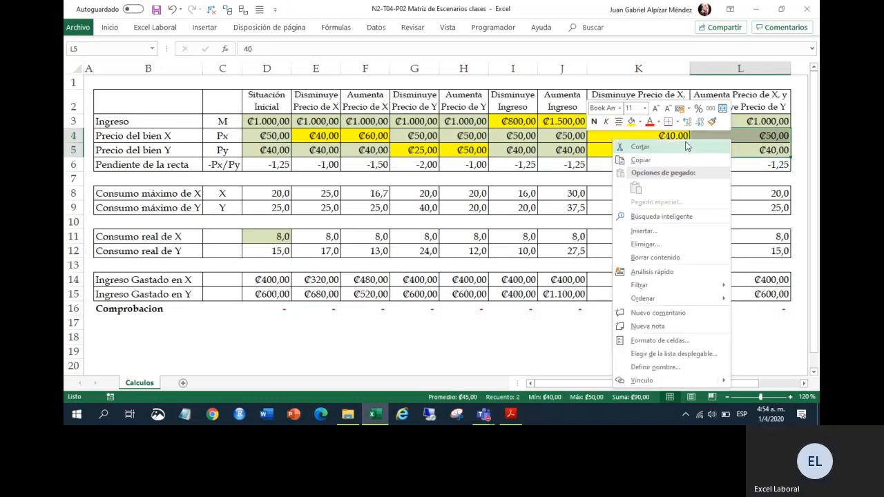
click(633, 123)
click(773, 136)
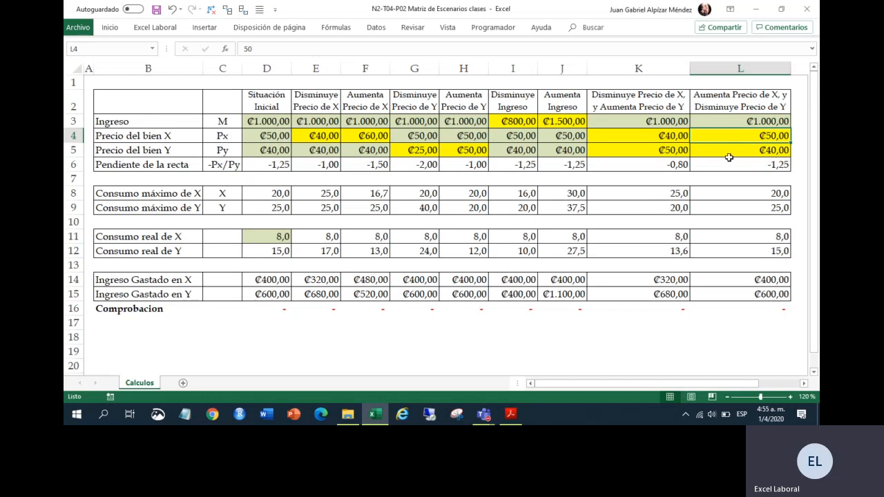
text(60)
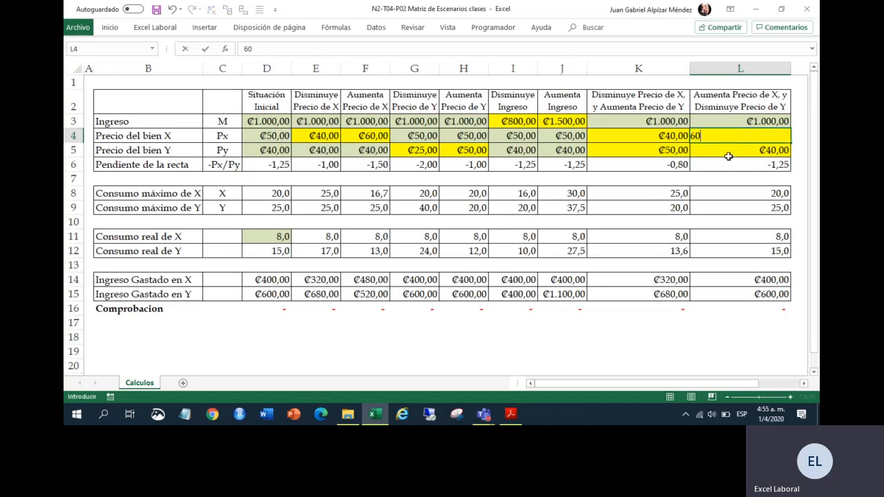
key(Return)
text(25)
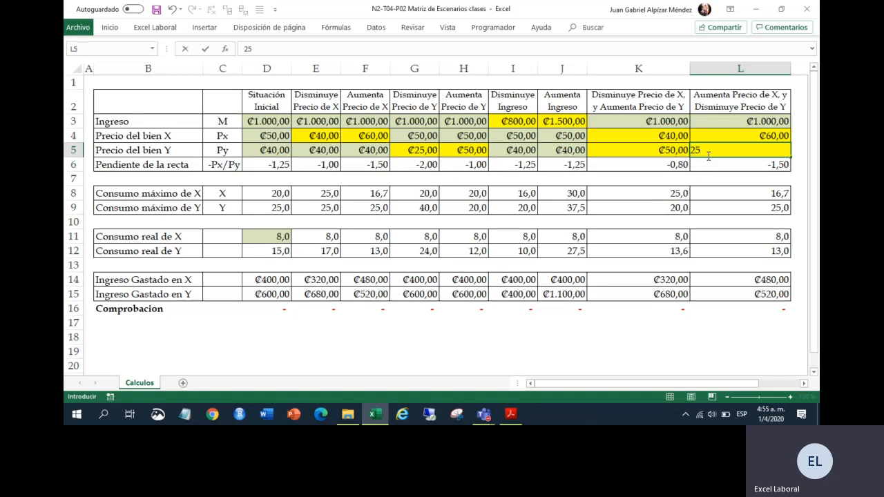
key(Return)
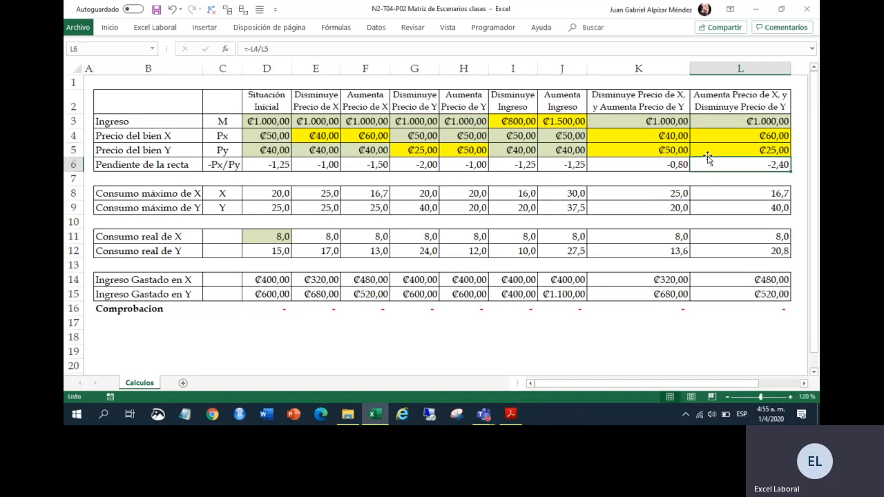
click(717, 334)
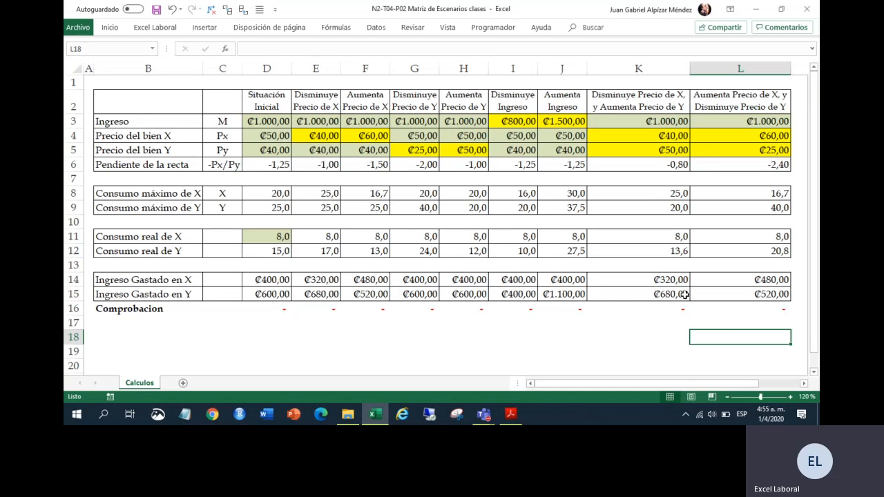
- Look over the completed matrix and examine the Disminuye Precio de X column's price, slope and maximum consumption cells
drag(732, 293, 278, 126)
click(302, 161)
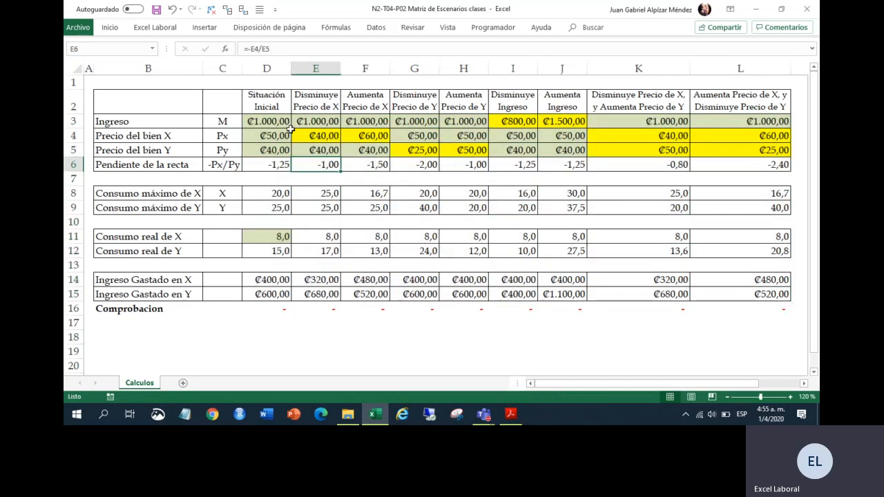
click(373, 234)
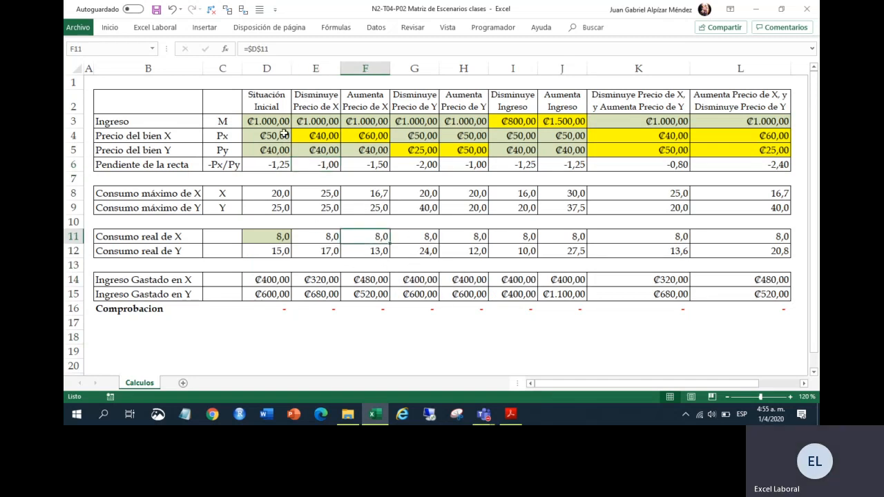
click(308, 72)
click(321, 164)
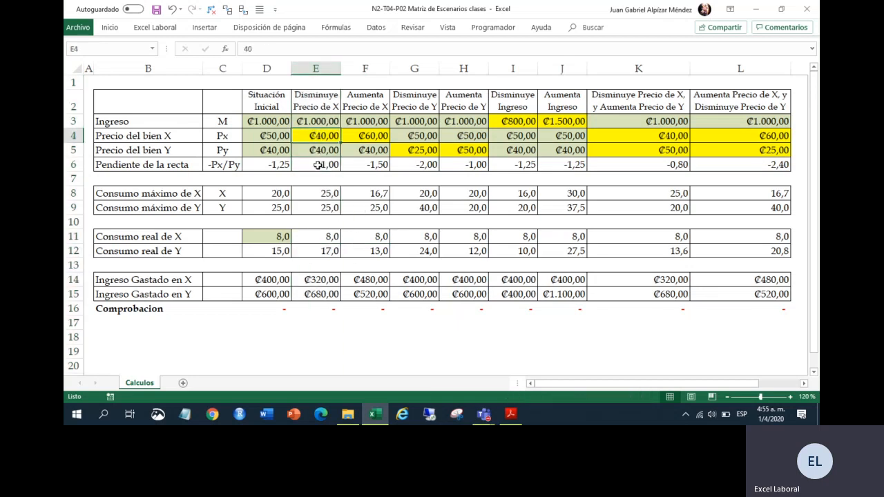
click(317, 208)
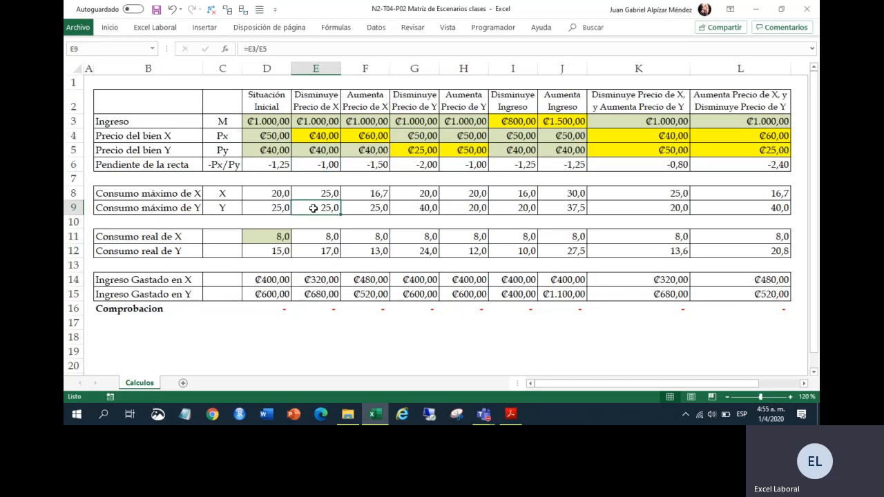
click(314, 192)
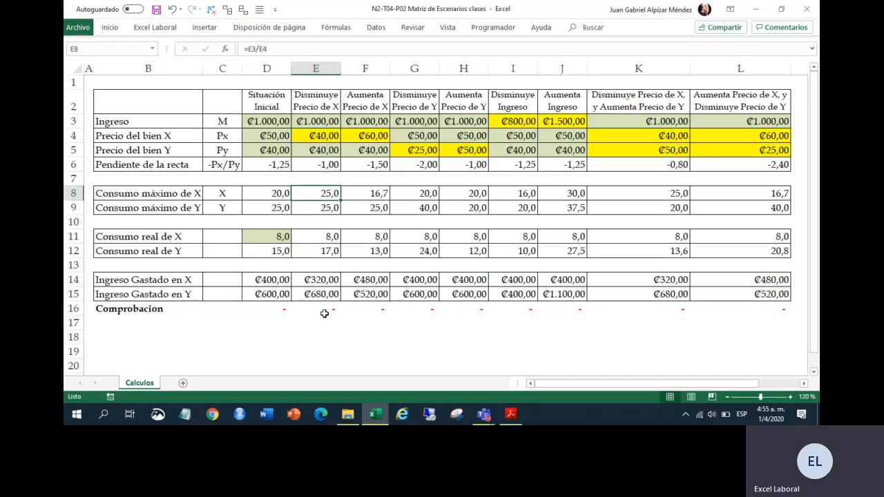
- Review the real consumption, Pendiente de la recta and maximum consumption rows across all scenarios through column L
drag(286, 238, 743, 232)
click(583, 266)
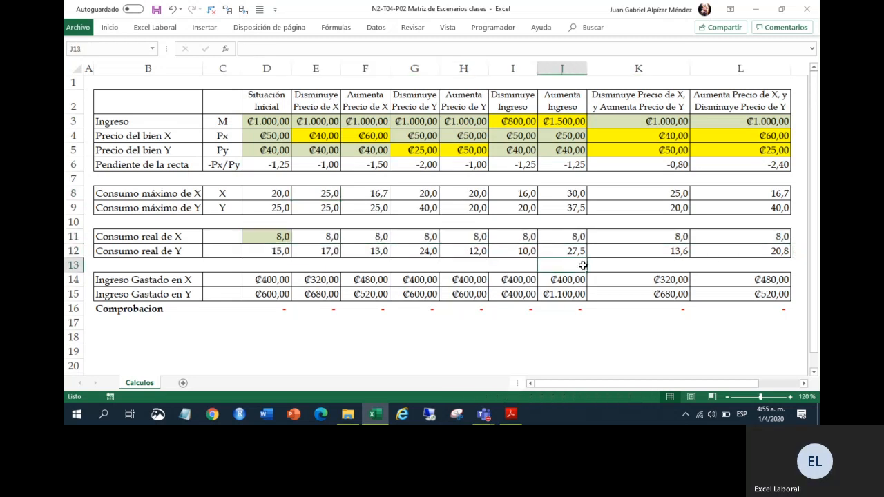
click(323, 237)
drag(323, 237, 725, 241)
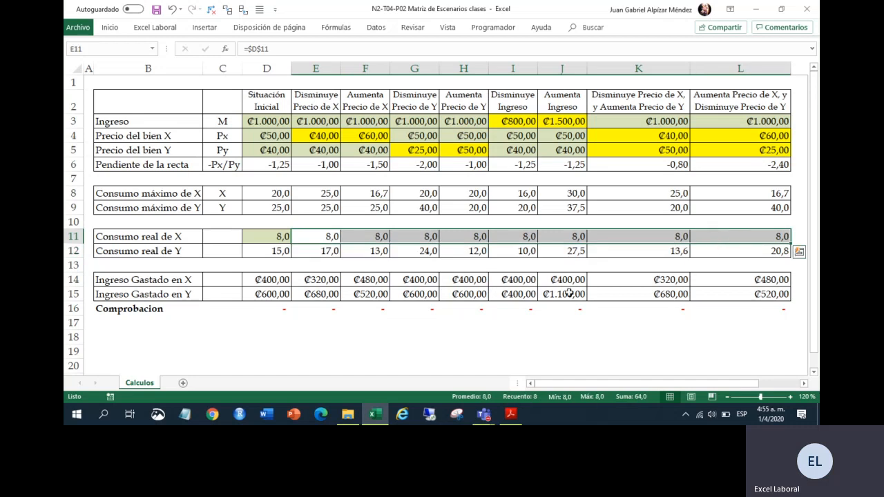
click(320, 249)
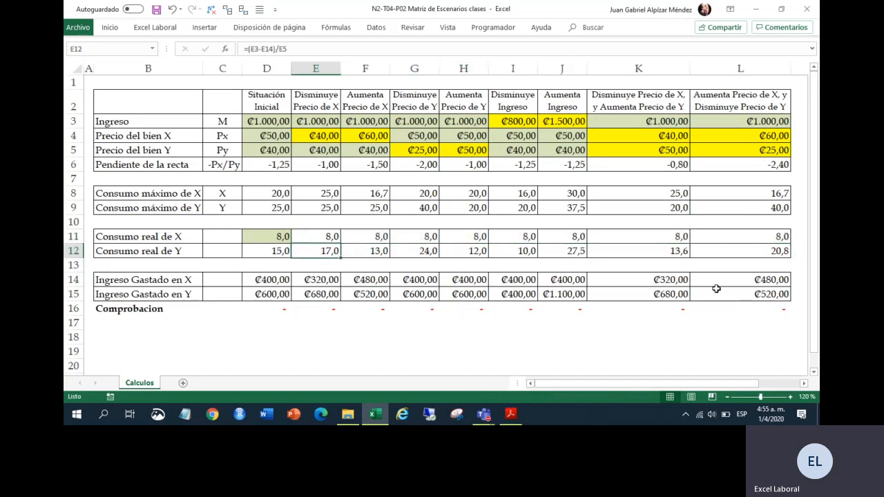
drag(745, 165, 322, 164)
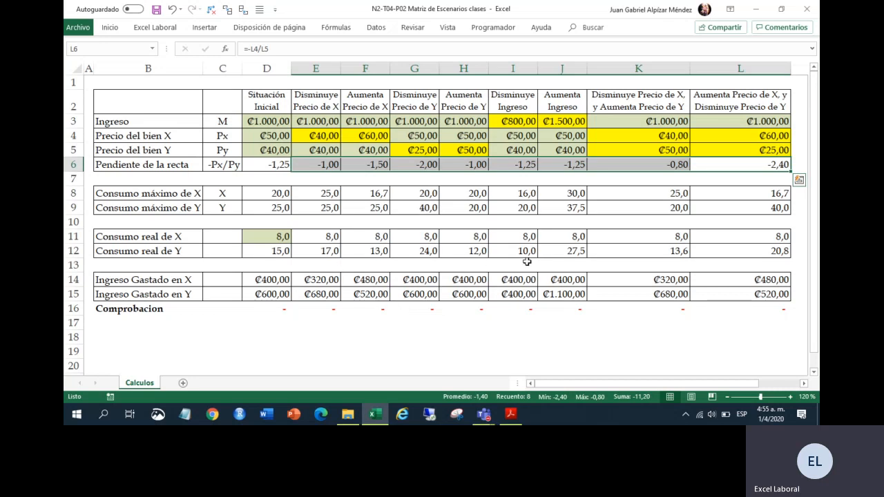
drag(320, 194, 729, 205)
click(374, 194)
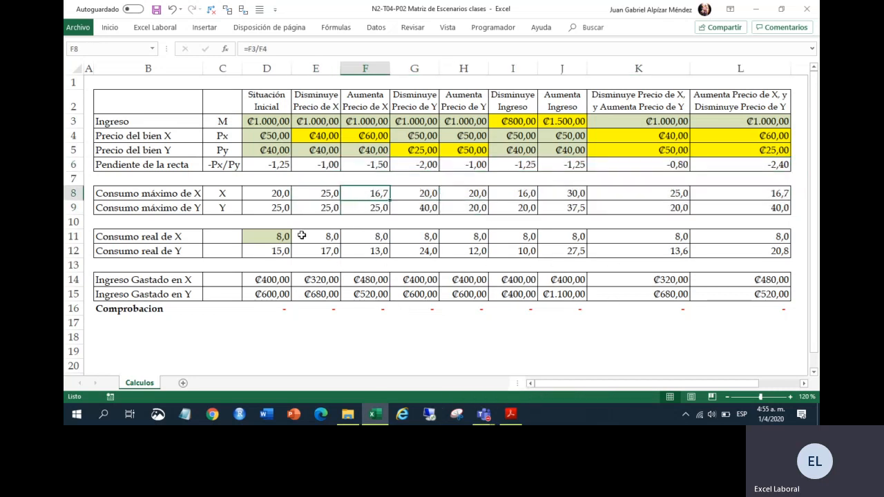
- Save the workbook, switch to the PDF manual to view its Escenarios construidos para el gráfico matrix, and return to Excel
click(155, 11)
click(512, 414)
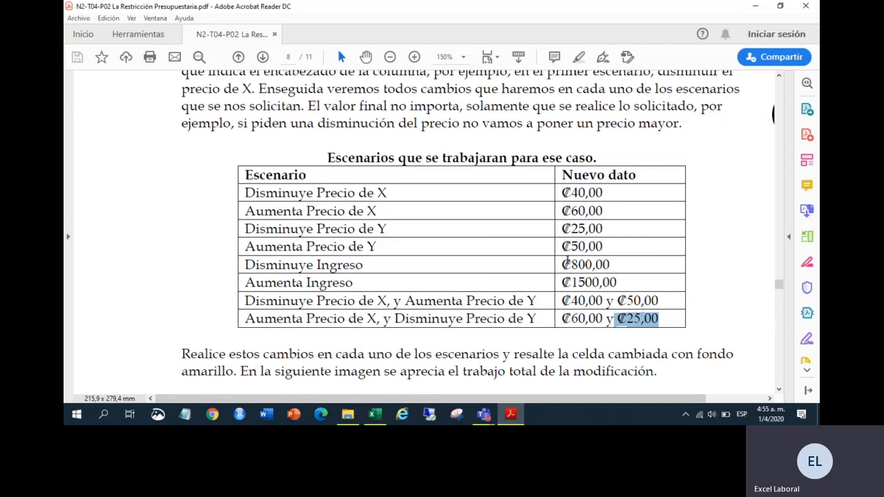
scroll(410, 275, down, 5)
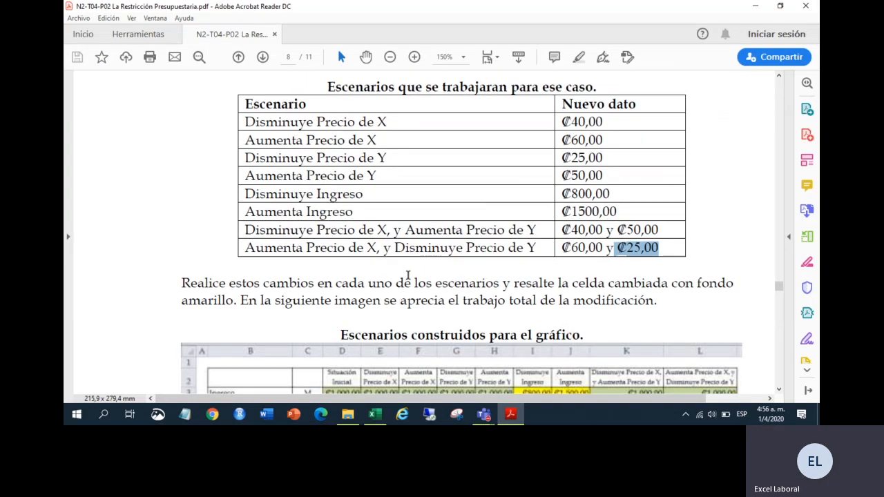
scroll(408, 275, down, 2)
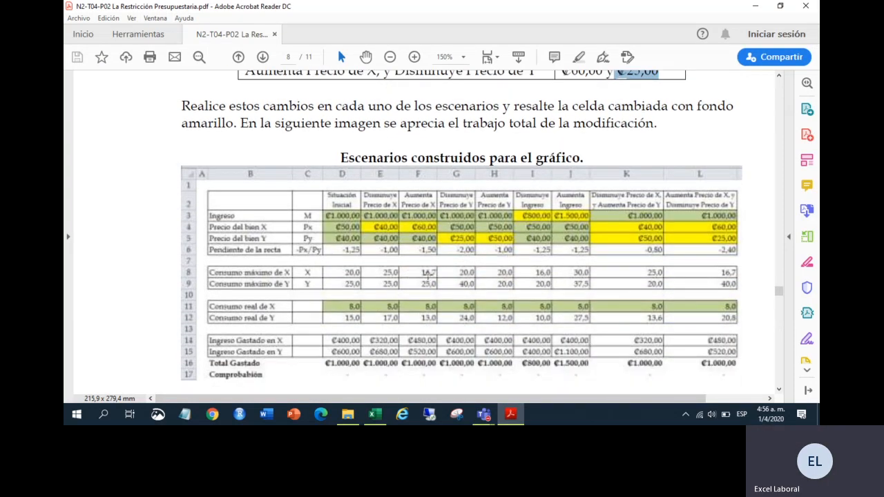
scroll(649, 281, down, 2)
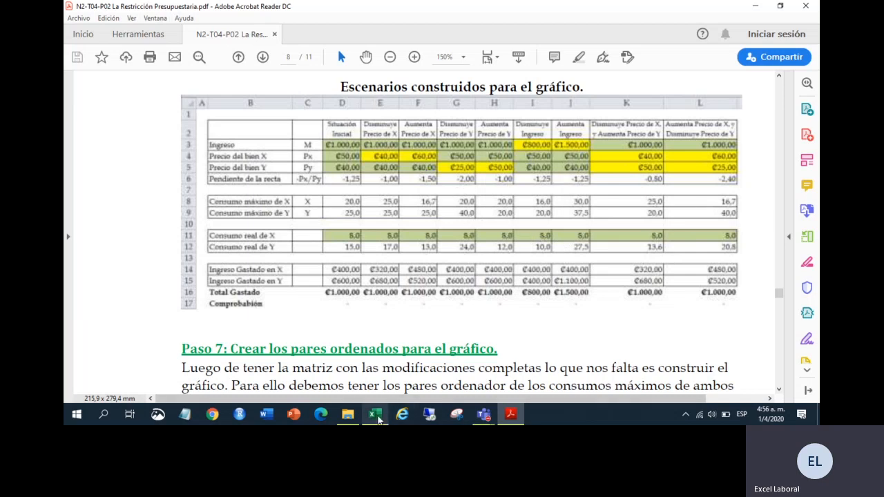
click(375, 413)
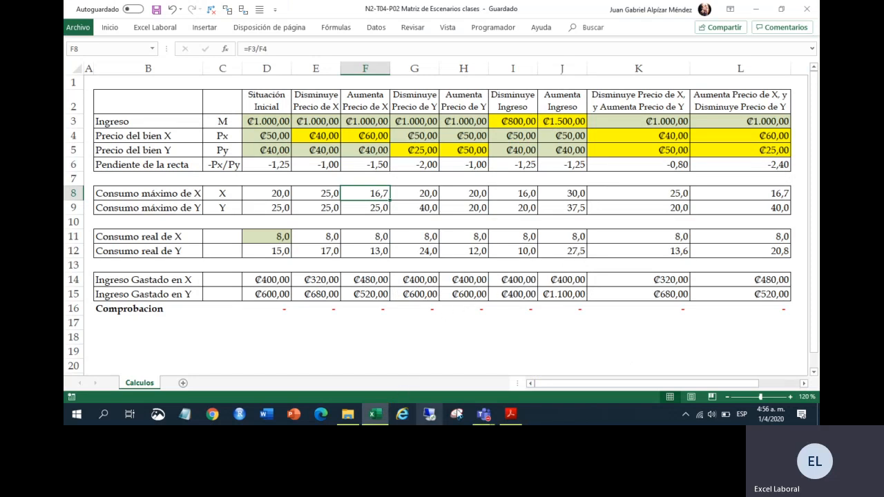
- Switch to the PDF manual and read the Paso 7 instructions on creating the ordered pairs for the graph
click(511, 414)
scroll(426, 281, down, 3)
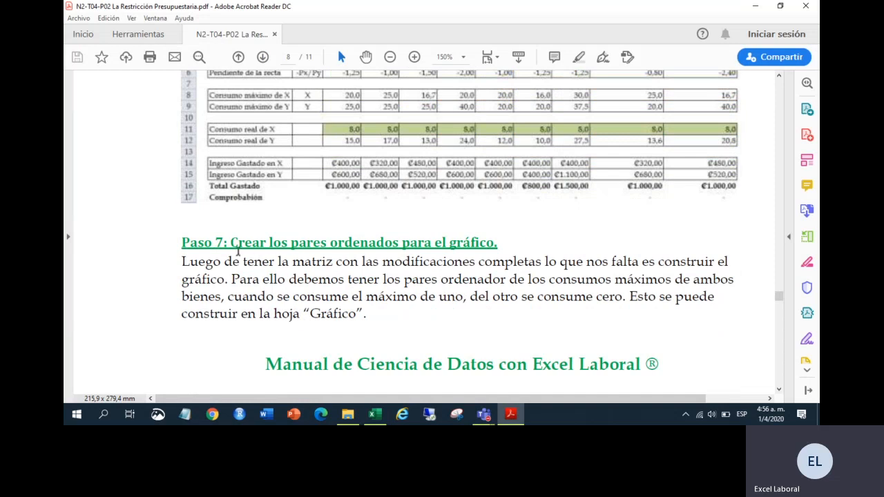
drag(182, 243, 487, 259)
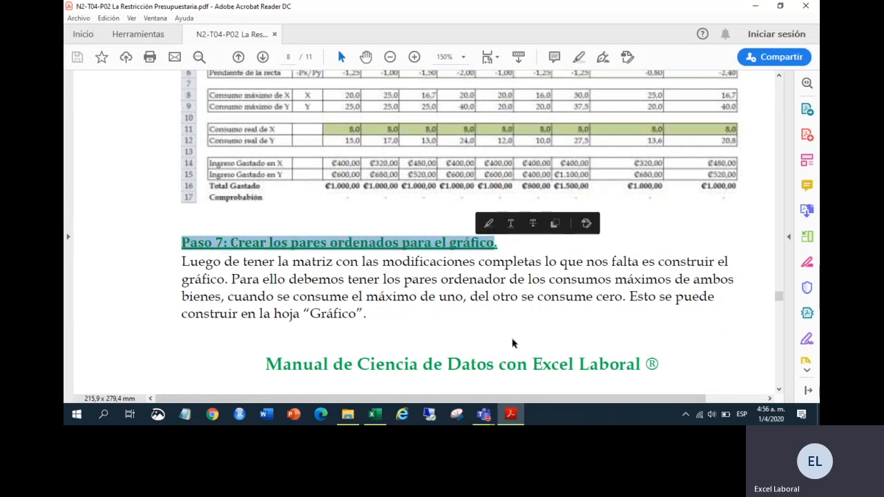
scroll(348, 303, down, 2)
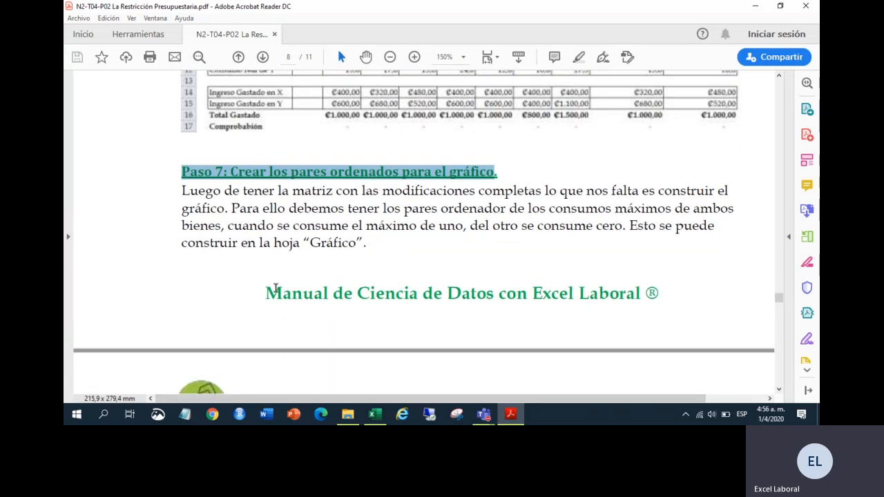
drag(221, 191, 714, 192)
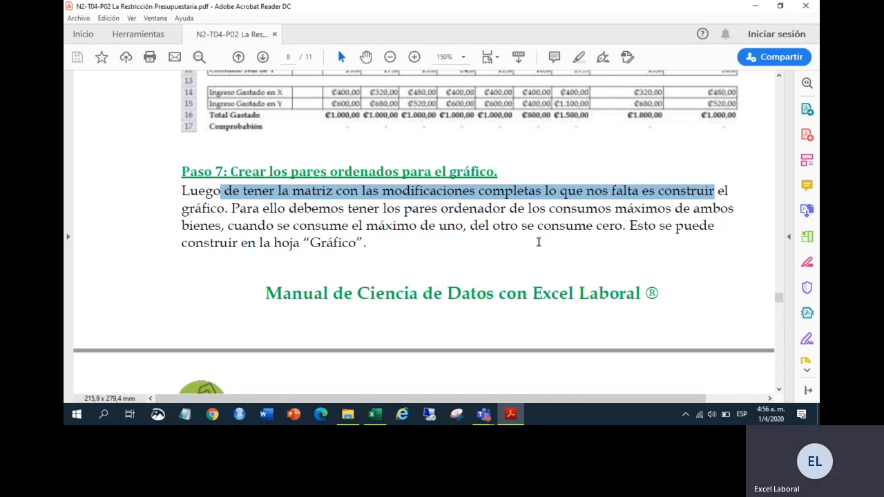
drag(290, 208, 506, 208)
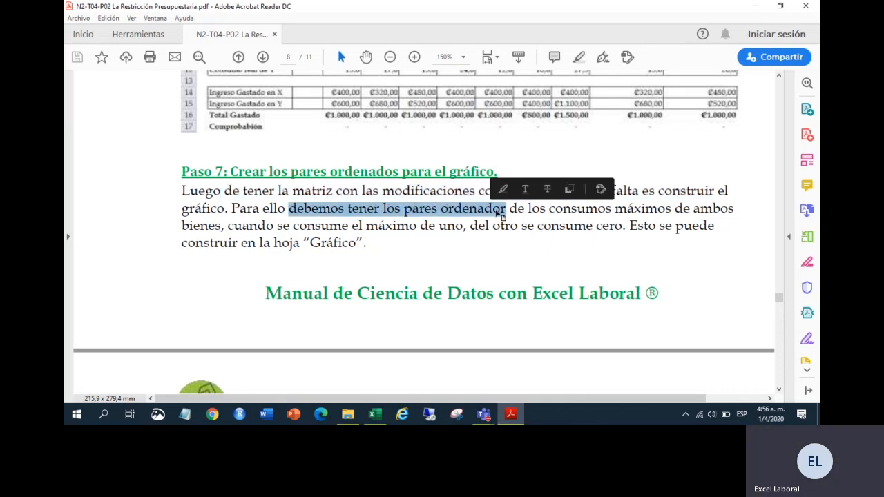
click(579, 226)
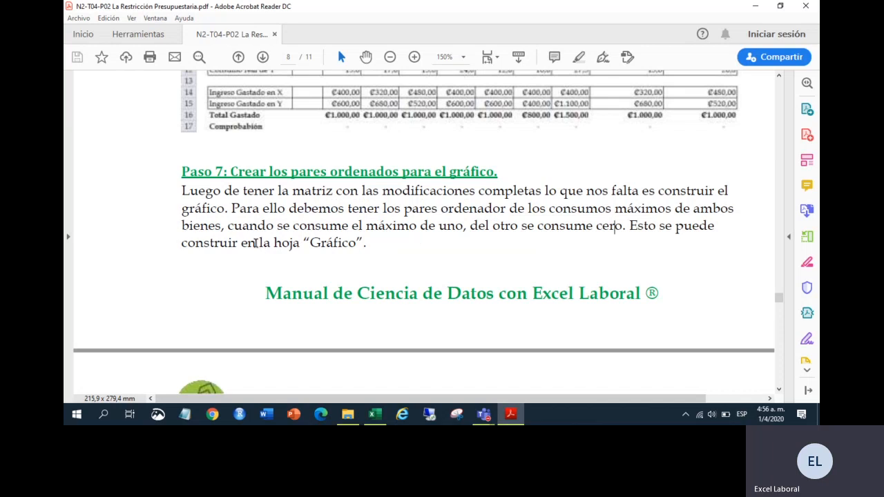
drag(310, 228, 426, 237)
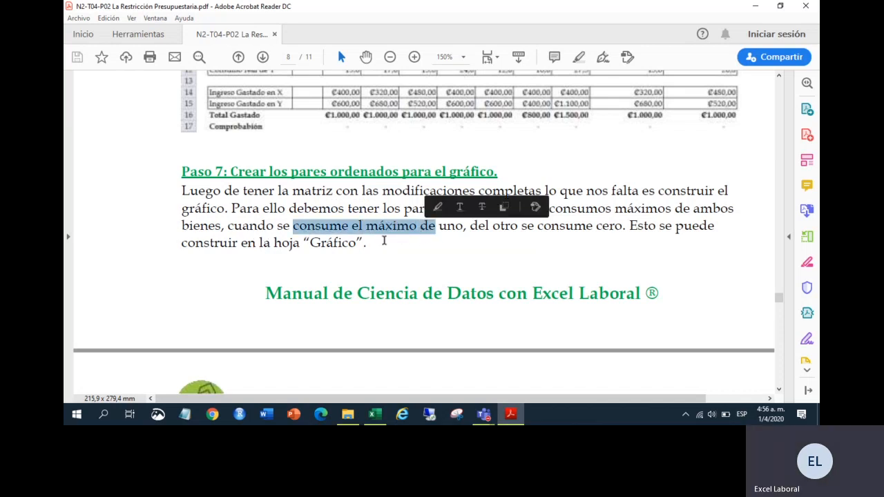
click(355, 242)
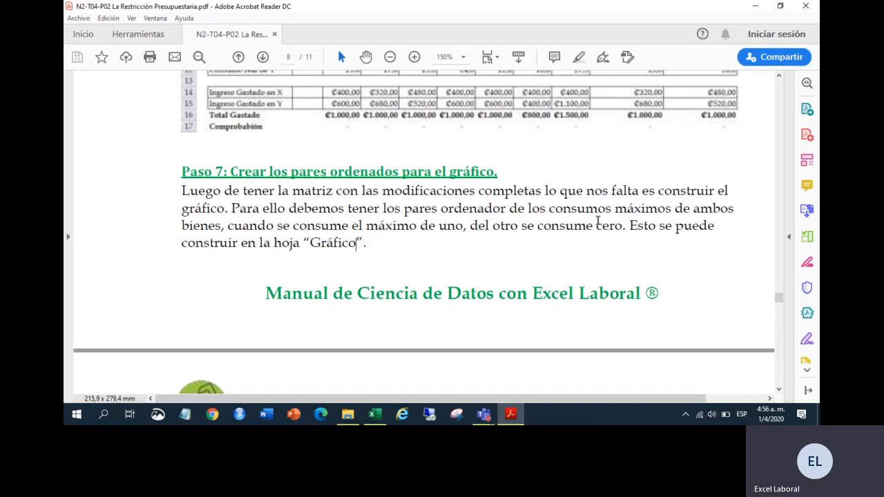
drag(613, 226, 469, 229)
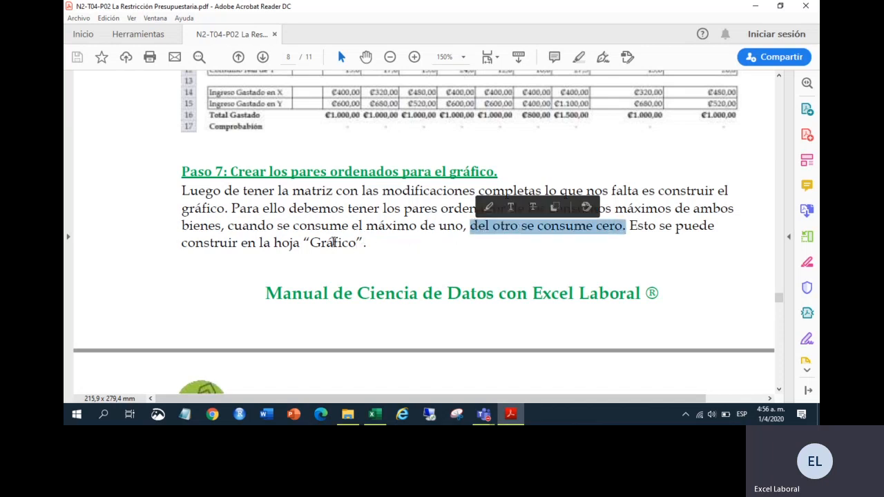
click(312, 241)
- Examine the manual's Construcción de los pares ordenados para el gráfico example tables
scroll(442, 225, down, 2)
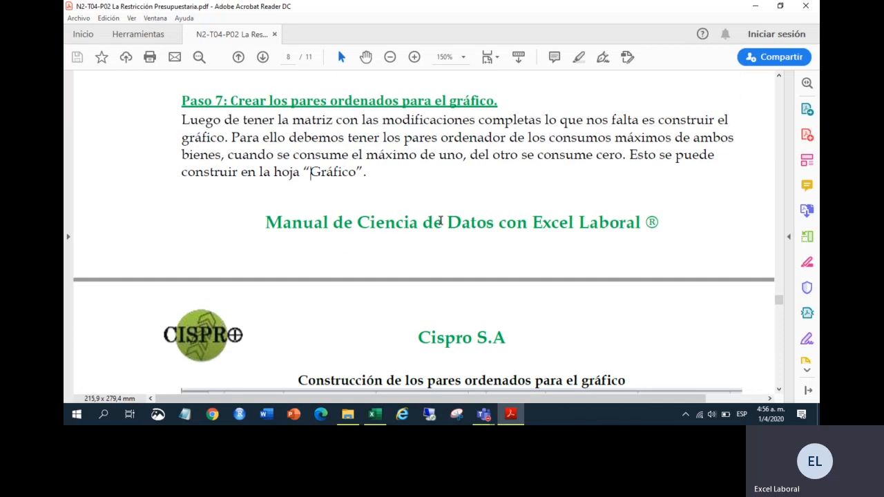
scroll(440, 223, down, 1)
scroll(442, 225, down, 5)
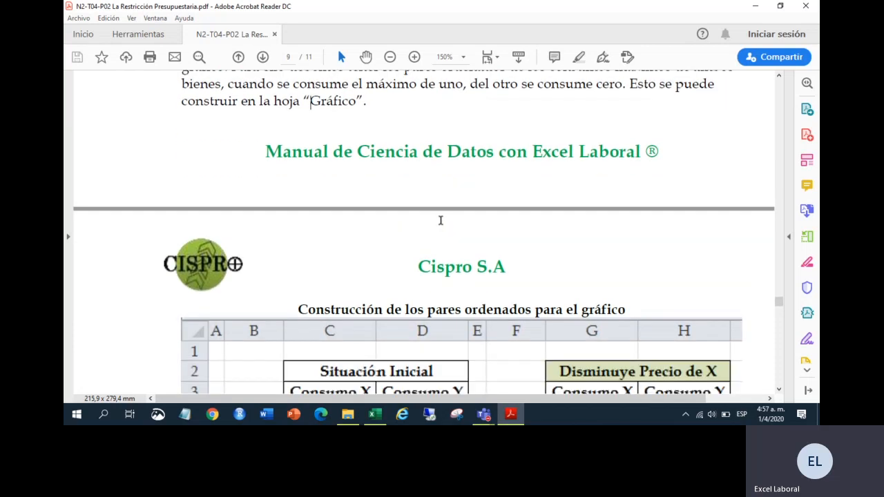
scroll(441, 220, down, 1)
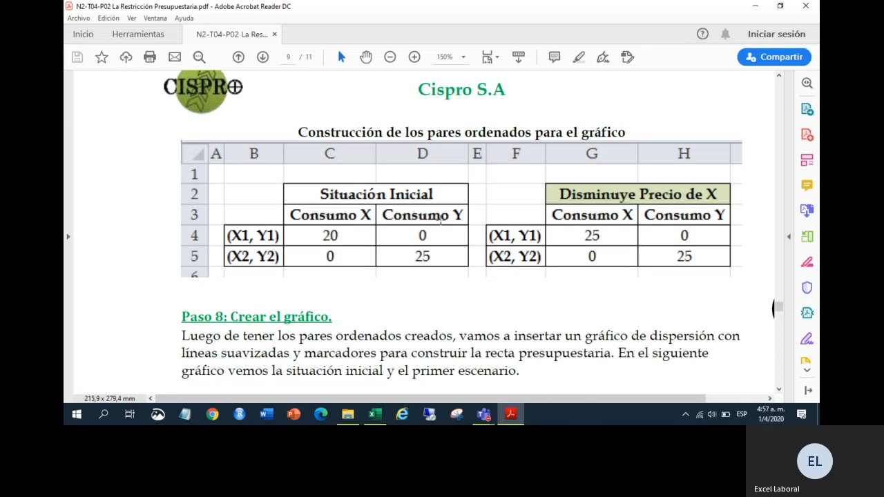
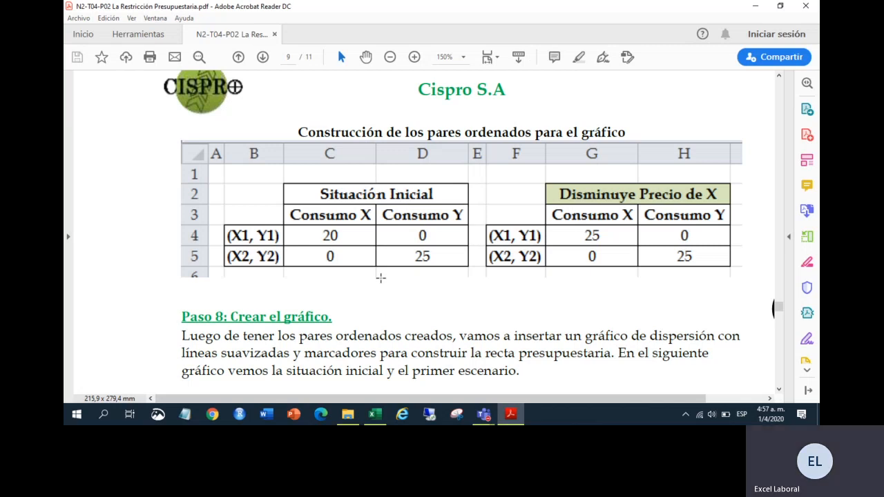
- Back in Excel, add a new worksheet after Calculos and name it Grafico
click(375, 415)
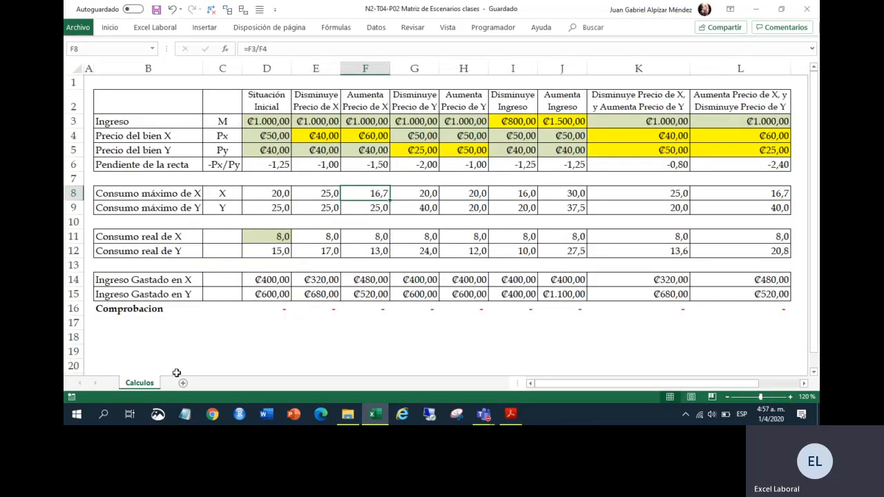
click(183, 383)
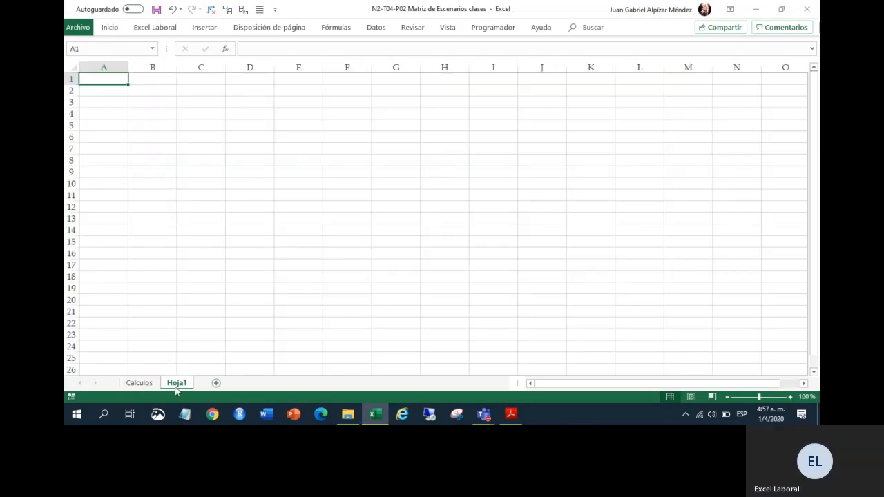
double_click(177, 384)
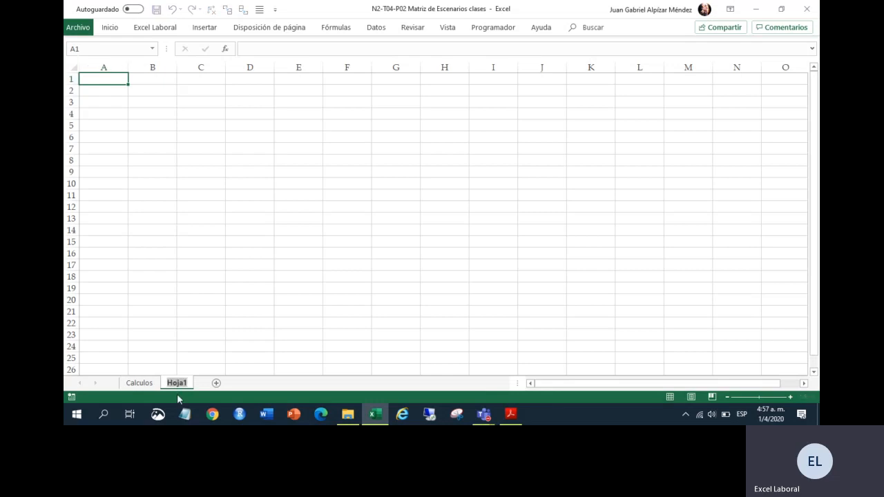
text(Gra)
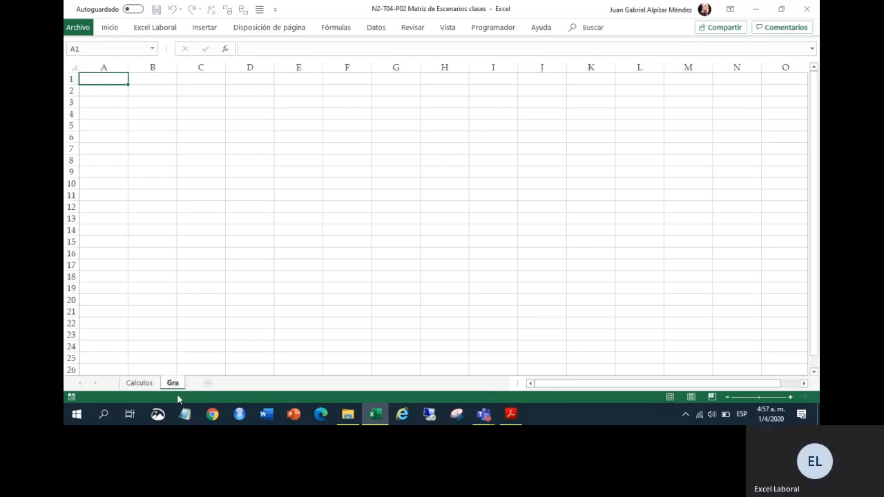
text(cifco)
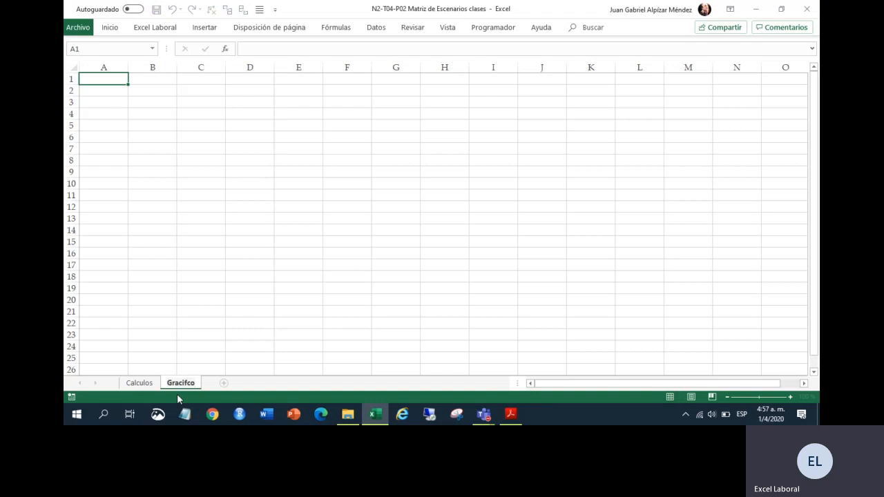
key(BackSpace)
key(BackSpace)
key(BackSpace)
key(BackSpace)
key(BackSpace)
text(fico)
key(Return)
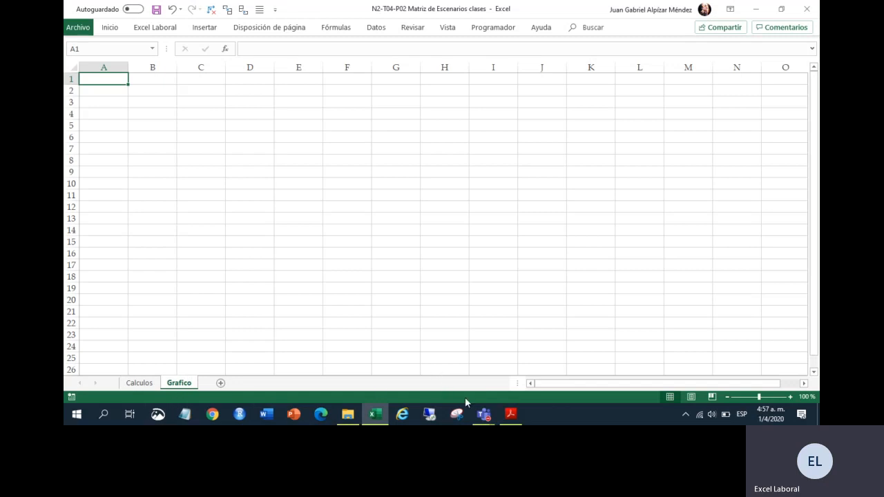
- Check the ordered-pairs example in the PDF manual, and enter the heading Situación Inicial in cell B3 of the Grafico sheet in Excel
click(510, 414)
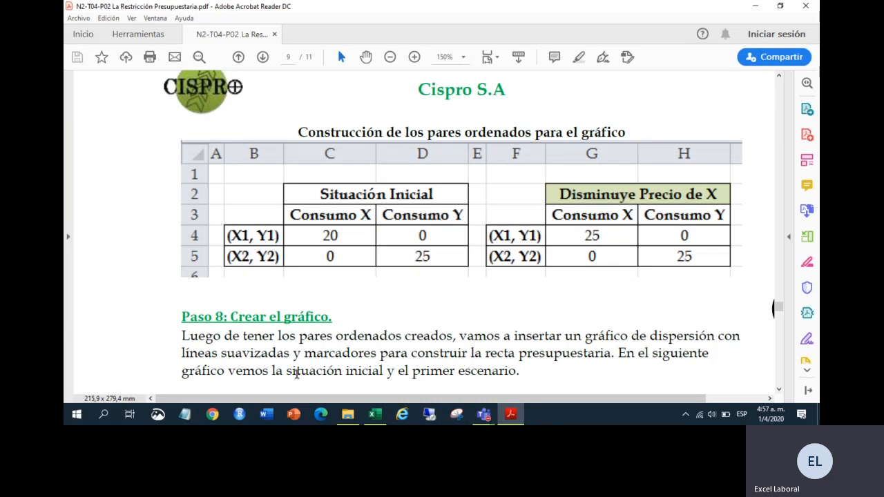
click(375, 414)
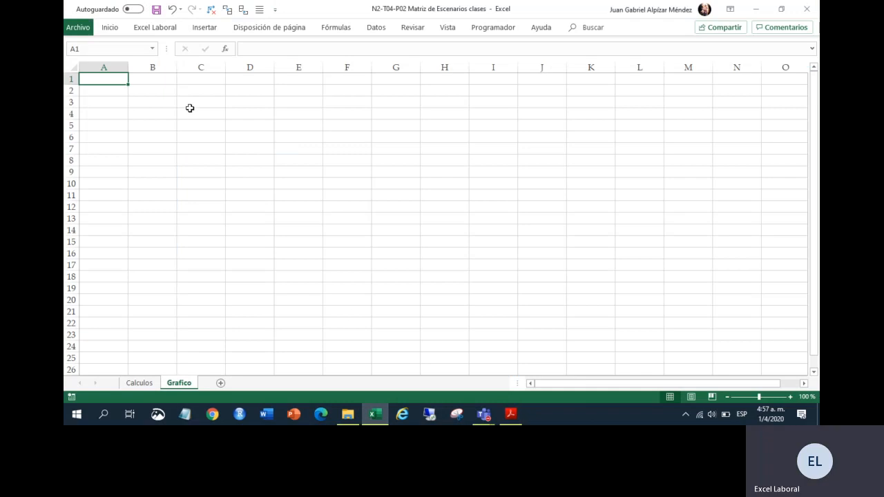
click(166, 103)
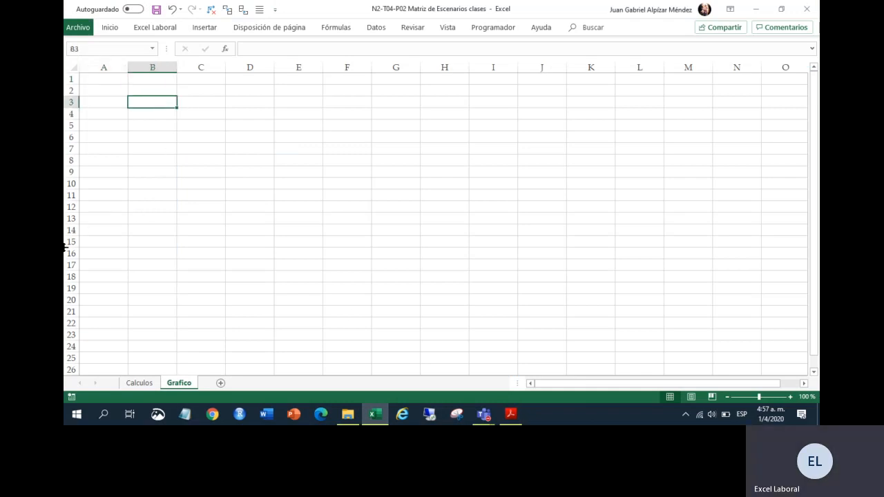
text(Situacion)
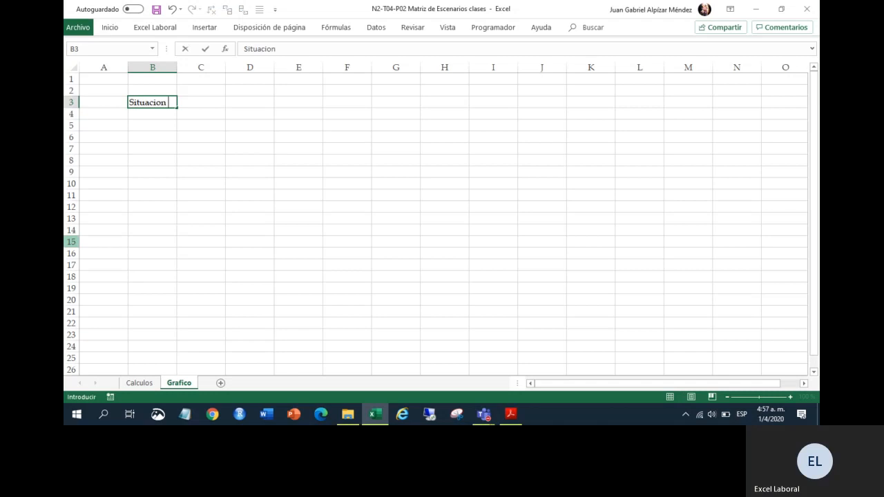
key(BackSpace)
key(BackSpace)
key(BackSpace)
text(ón Inicial)
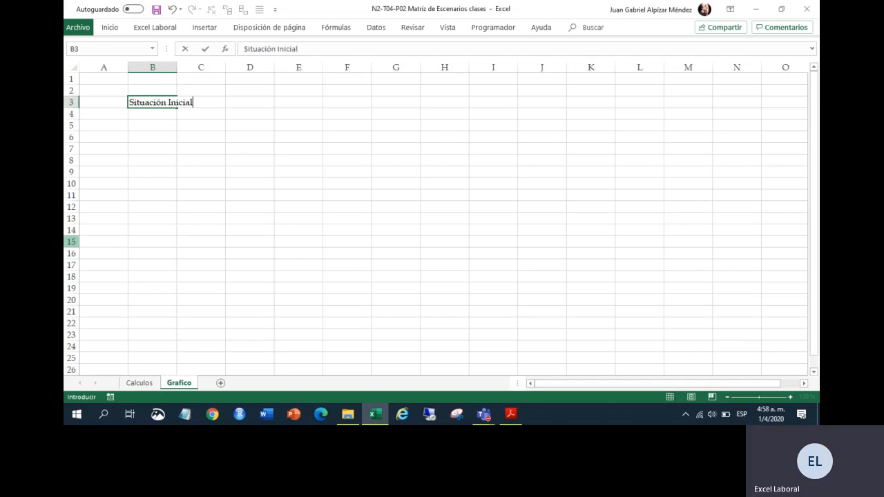
key(Return)
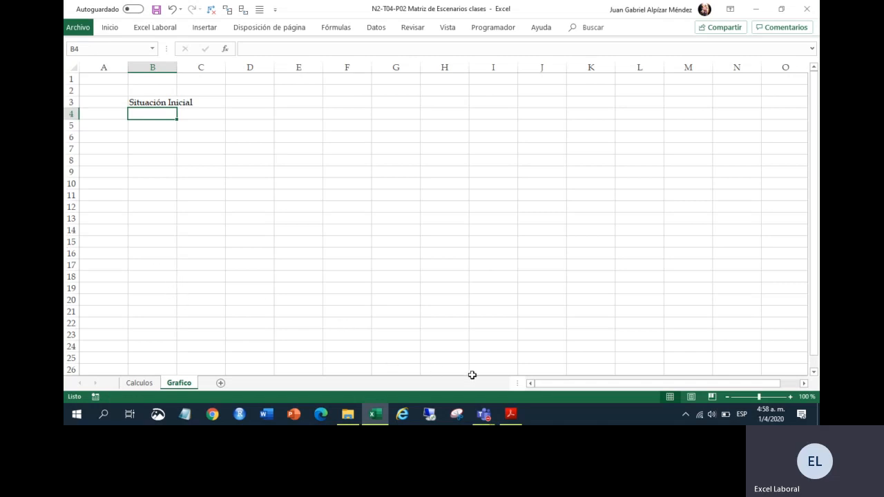
- Check the ordered-pairs example in the PDF manual, and enter the headings Consumo X in B4 and Consumo Y in C4 of the Excel sheet
click(511, 413)
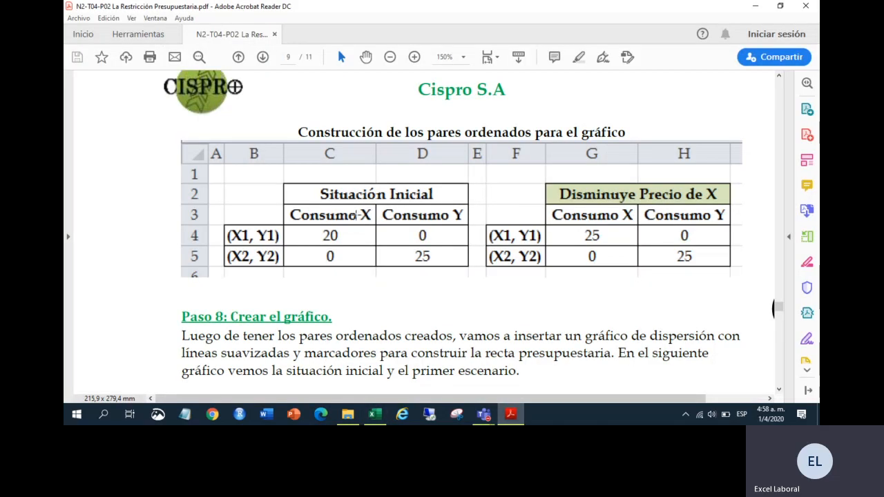
click(398, 245)
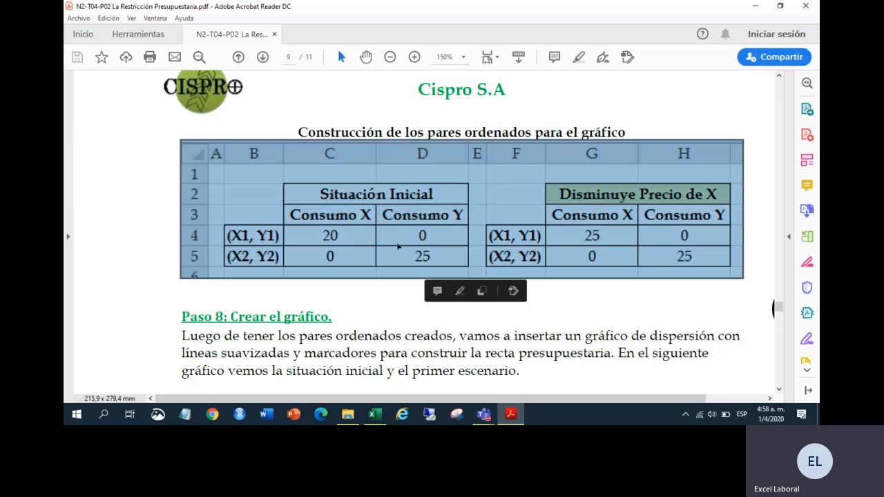
click(323, 250)
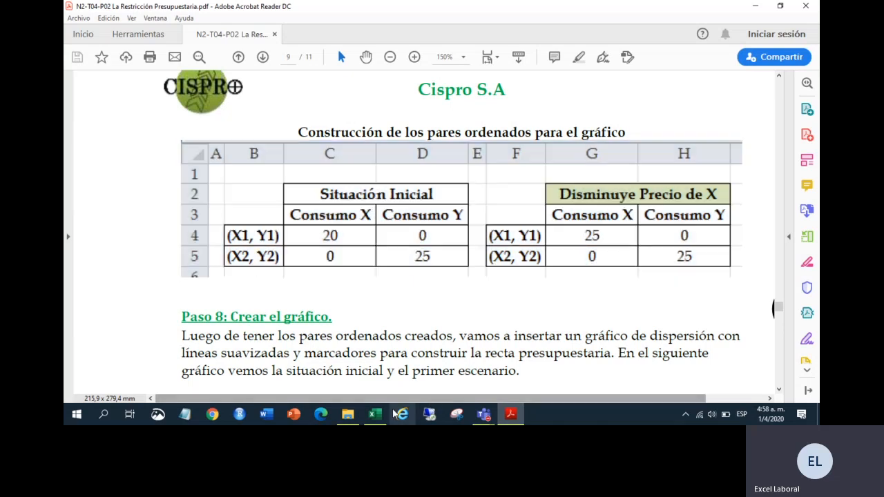
click(375, 414)
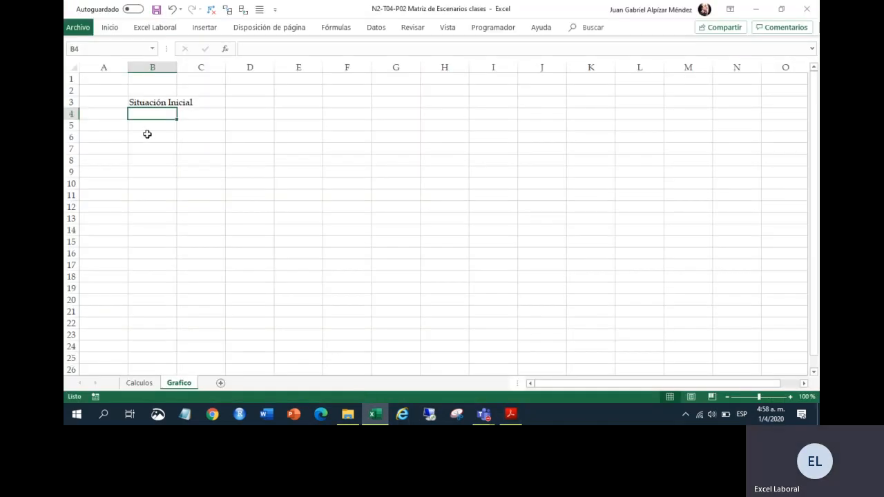
text(Consumo x)
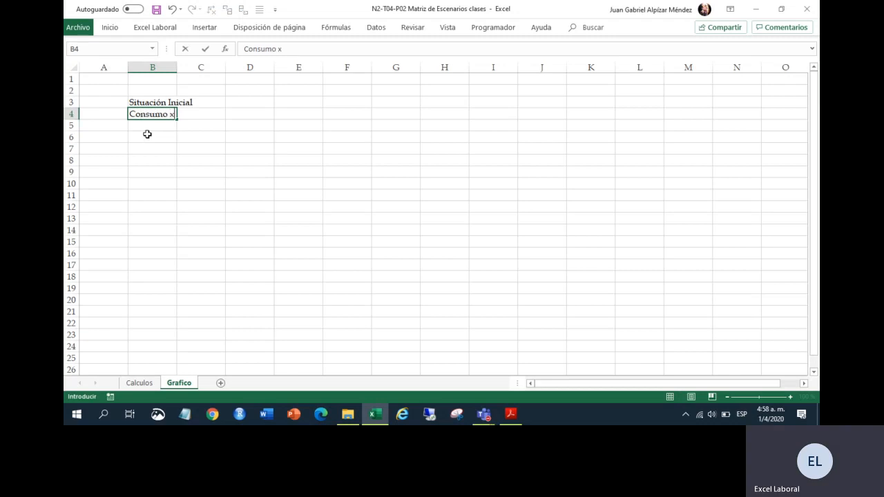
key(BackSpace)
text(X)
key(Tab)
text(Consul)
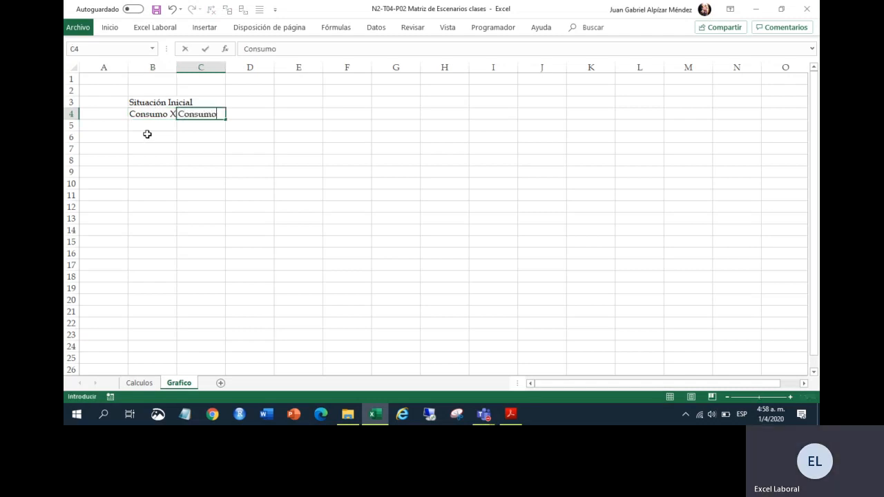
key(Return)
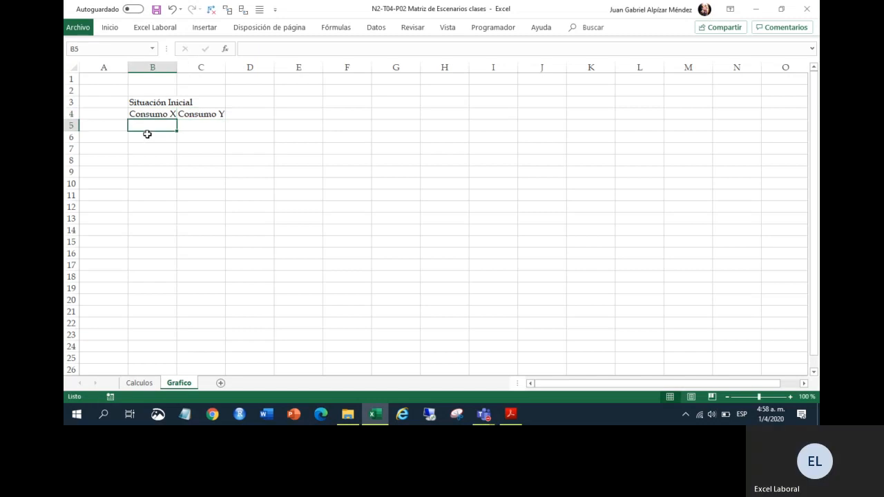
- Merge and center the Situación Inicial heading across cells B3:C3
drag(132, 102, 187, 102)
click(110, 27)
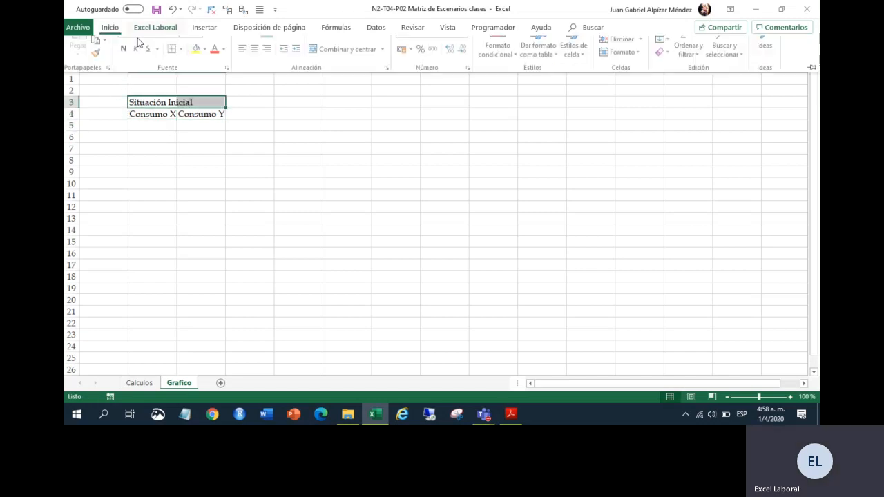
click(329, 67)
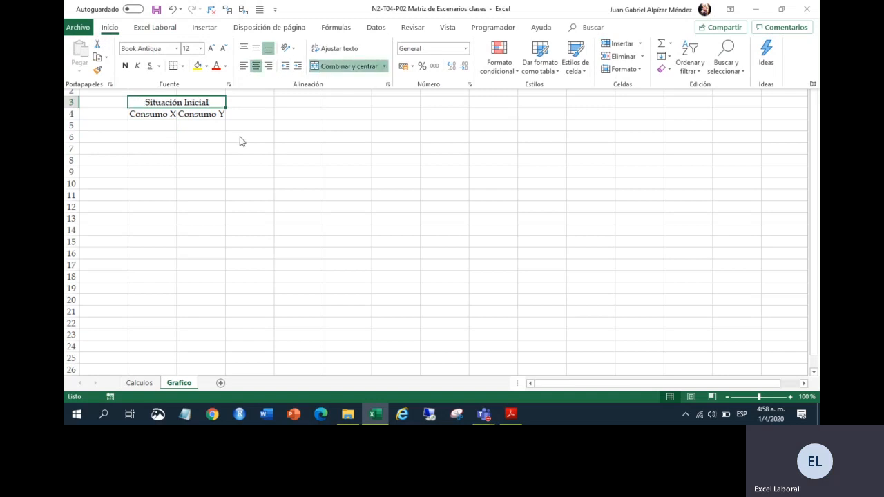
- Enter the ordered-pair labels (X1, Y1) in cell A5 and (X12, Y2) in cell A6
click(102, 126)
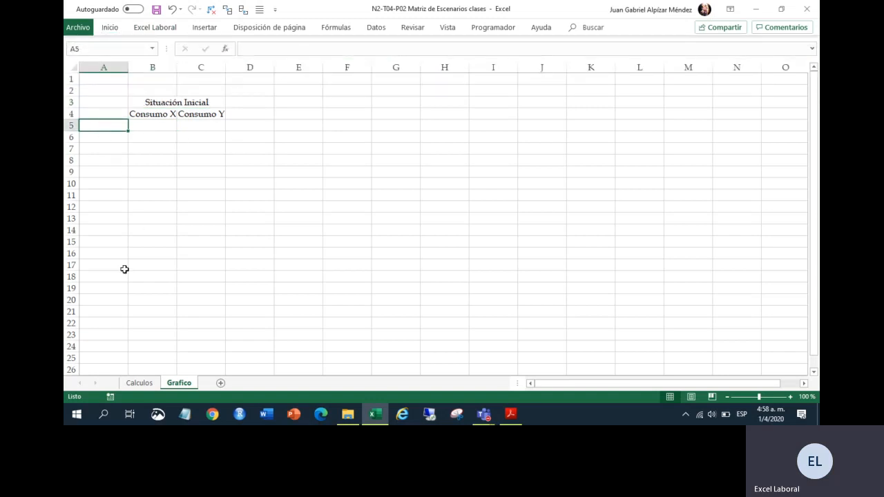
text((X1, Y1)
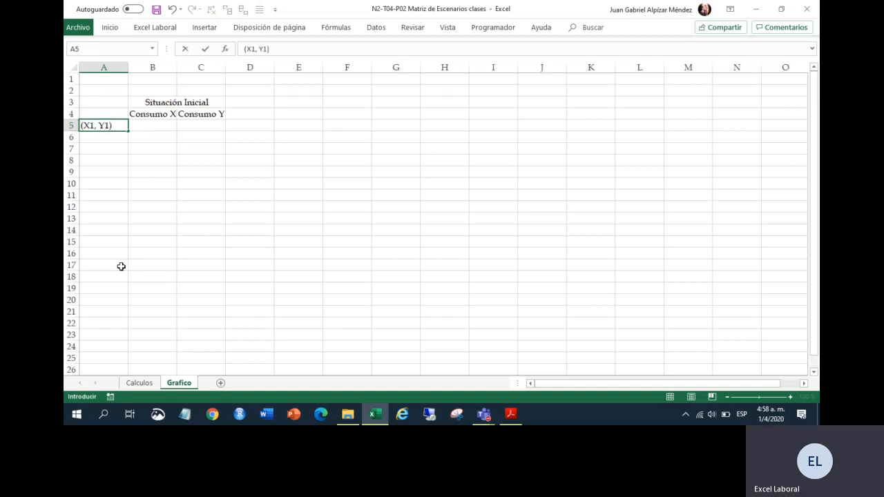
key(Return)
text(()
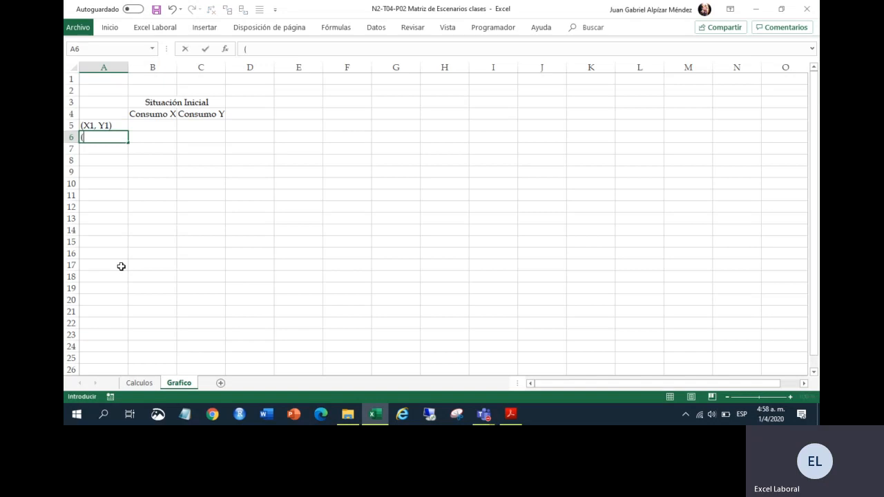
text(X12,)
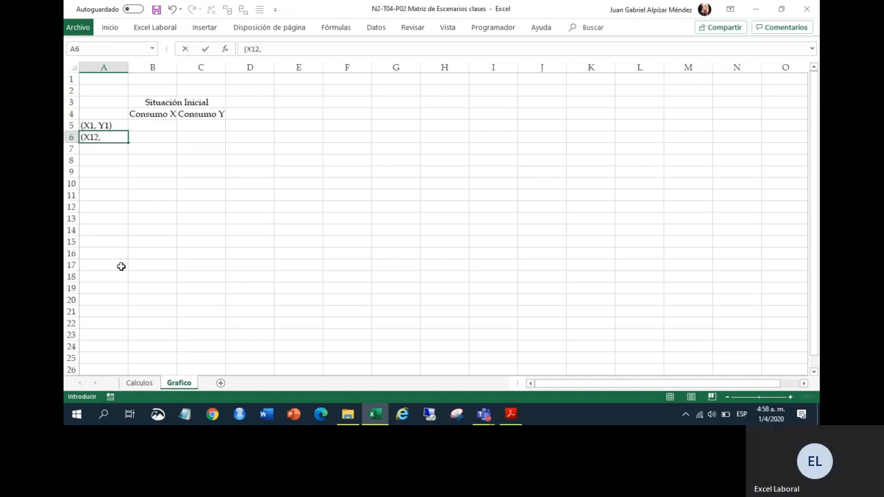
text( Y2))
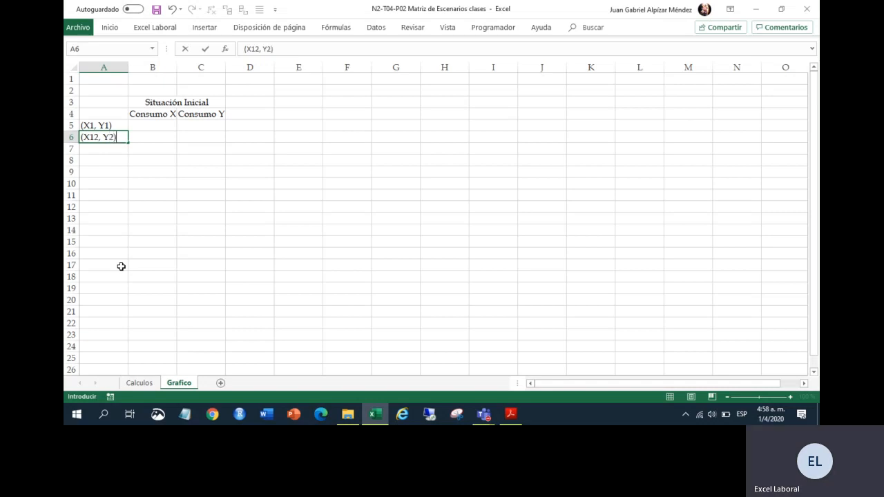
key(Return)
- Correct the ordered-pair label in cell A6 to (X2, Y2)
key(Up)
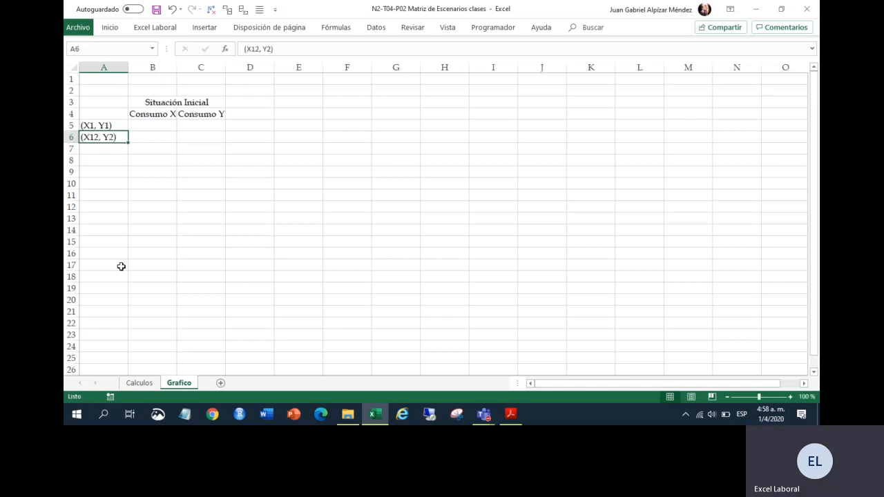
key(F2)
key(Left)
key(Left)
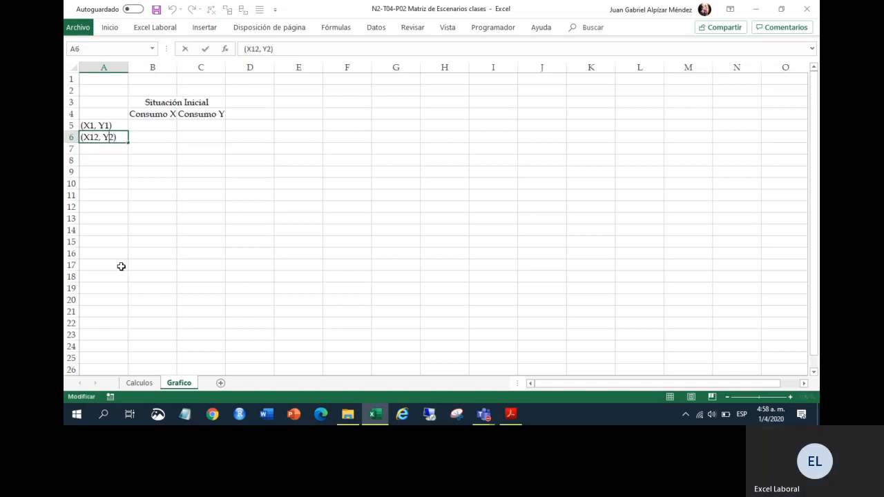
key(Left)
key(BackSpace)
key(Return)
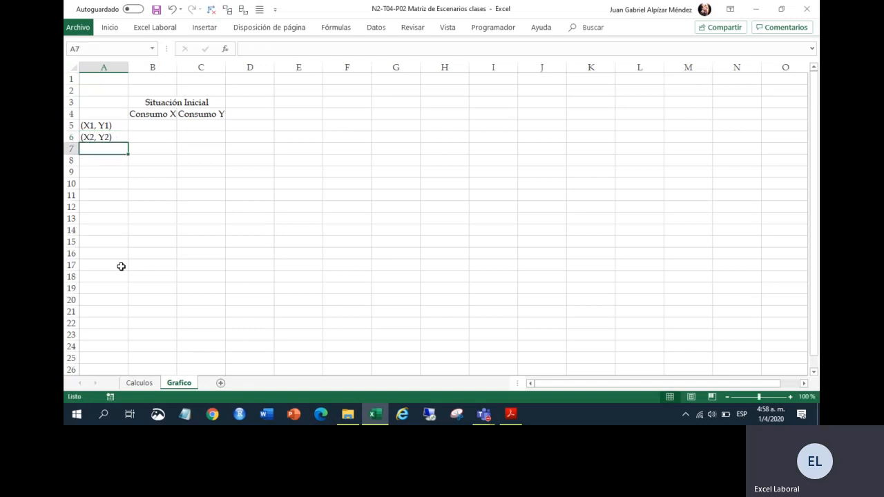
- Check the Situación Inicial ordered-pairs table in the PDF manual and return to the Grafico sheet in Excel
click(511, 414)
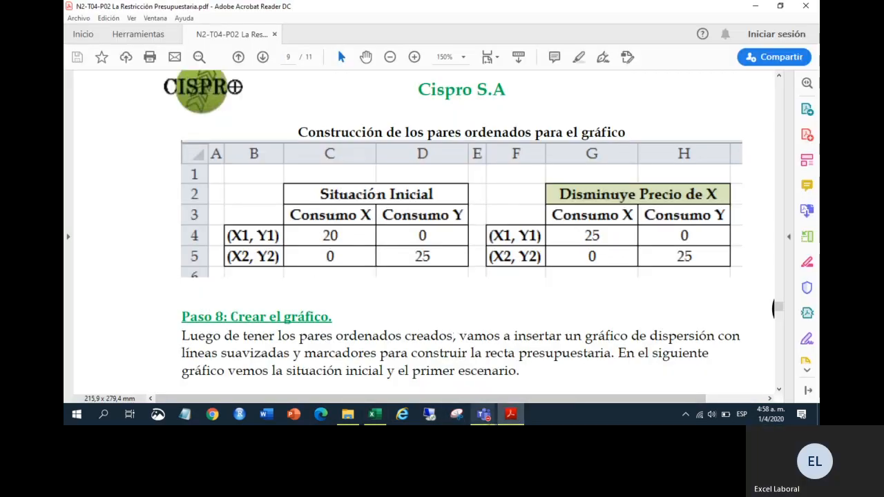
click(512, 416)
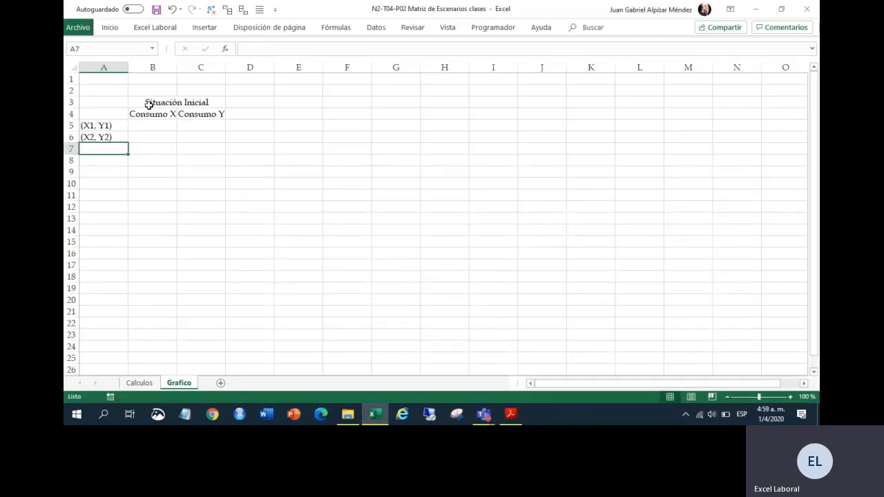
- Widen column B slightly and link cell B5 to the initial maximum consumption of X with =Calculos!D8
click(148, 103)
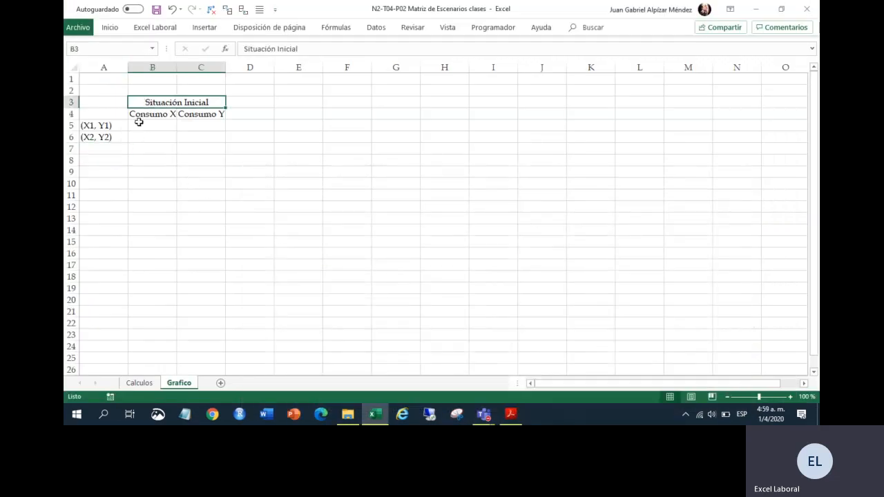
click(139, 126)
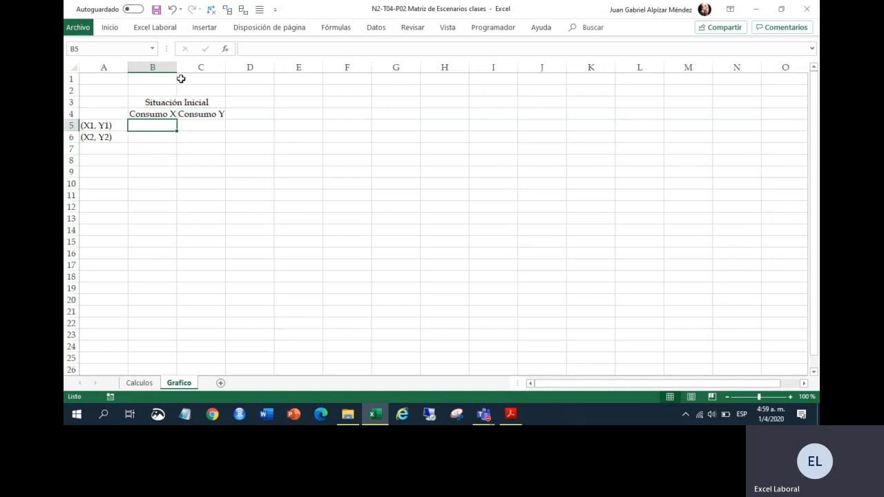
drag(176, 68, 178, 67)
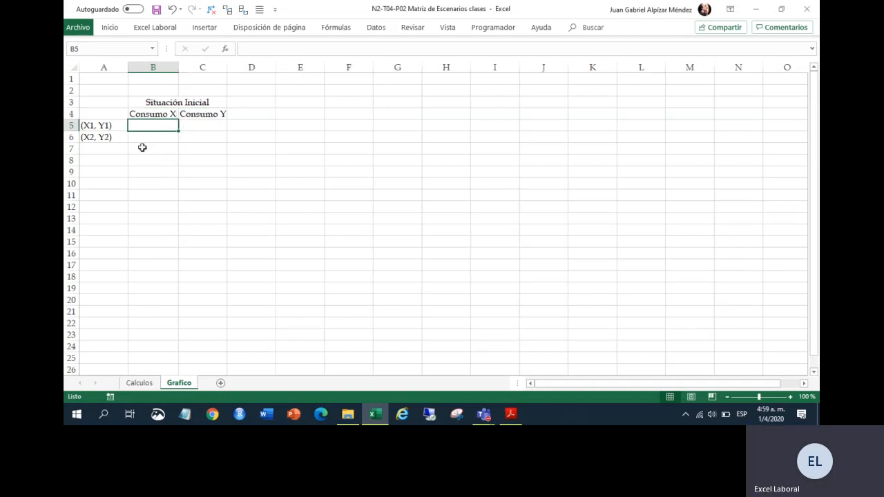
text(=)
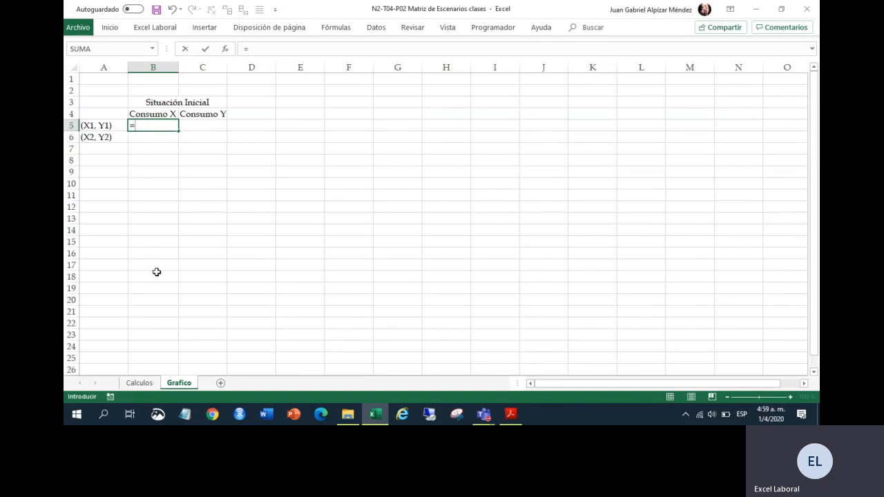
click(145, 385)
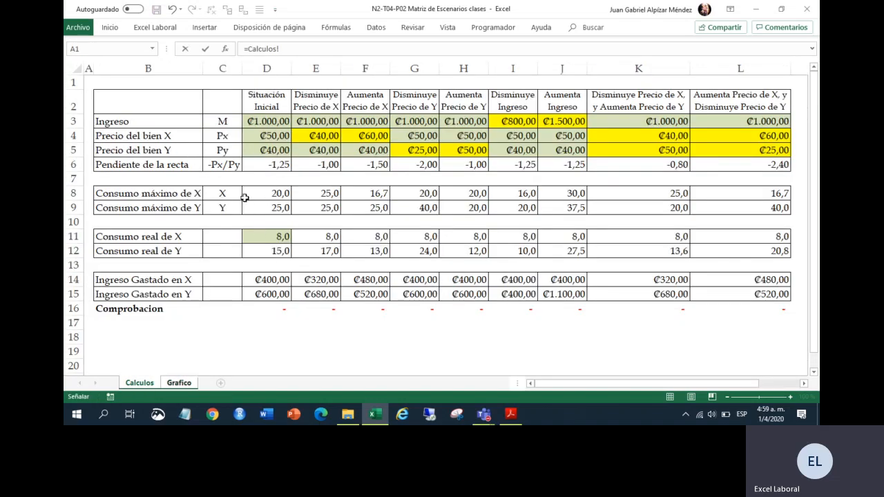
click(269, 196)
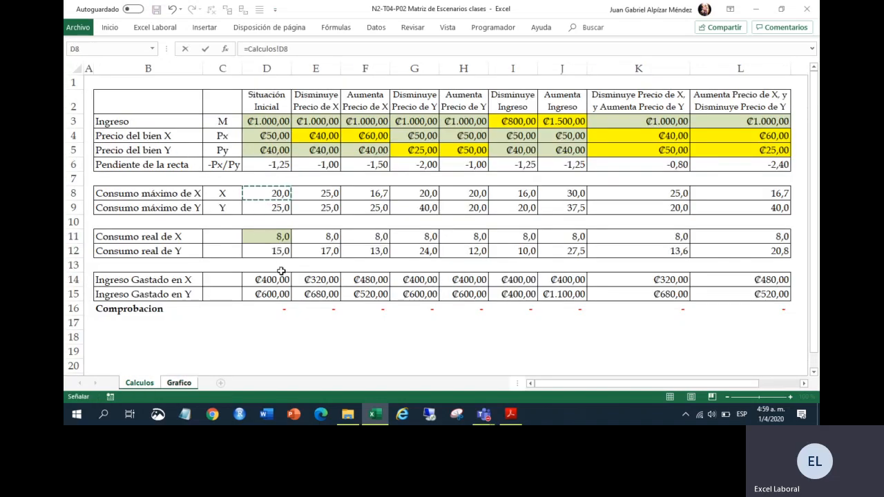
key(Return)
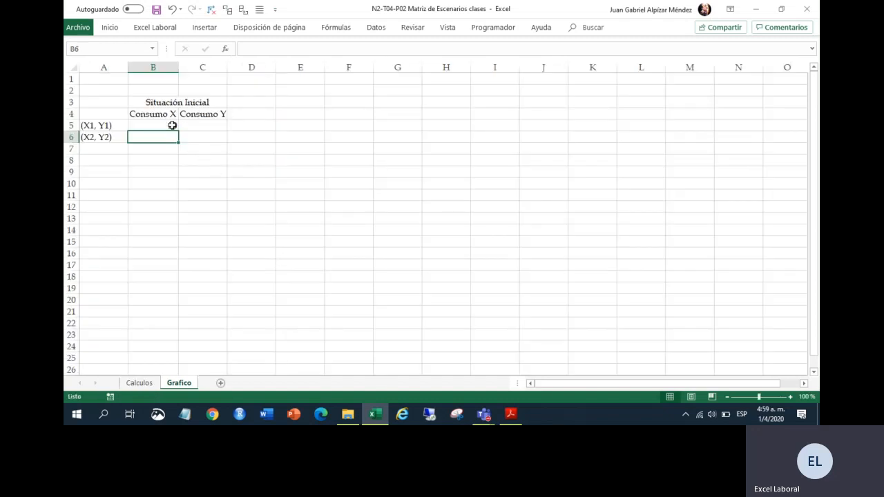
- Zoom the Grafico sheet to 150% and fit column A's width to its labels
click(172, 124)
drag(147, 125, 207, 138)
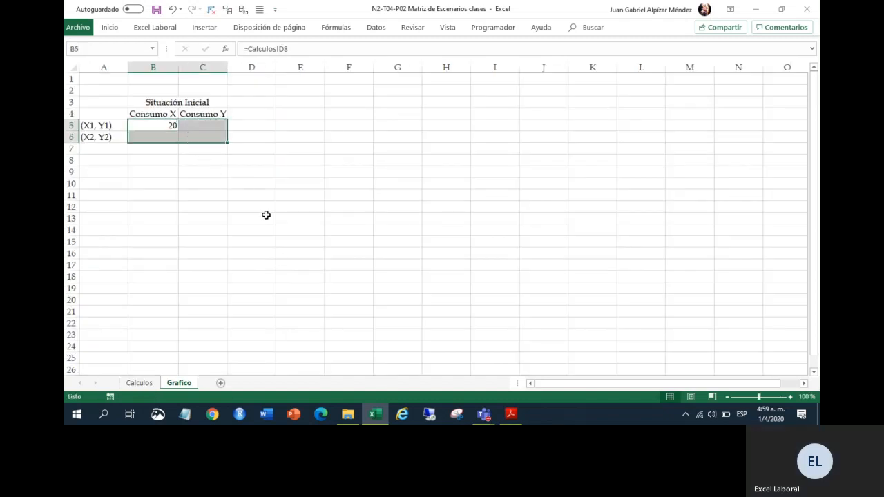
click(790, 396)
click(791, 396)
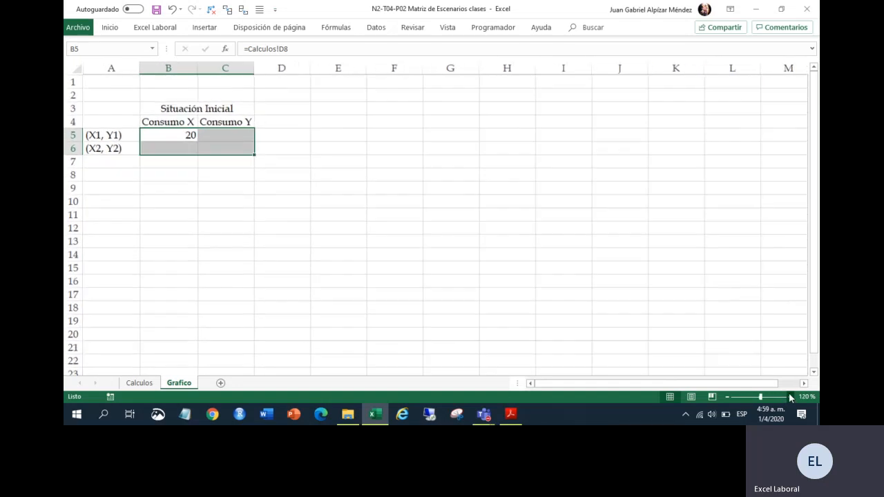
click(790, 397)
click(790, 397)
click(790, 396)
click(450, 266)
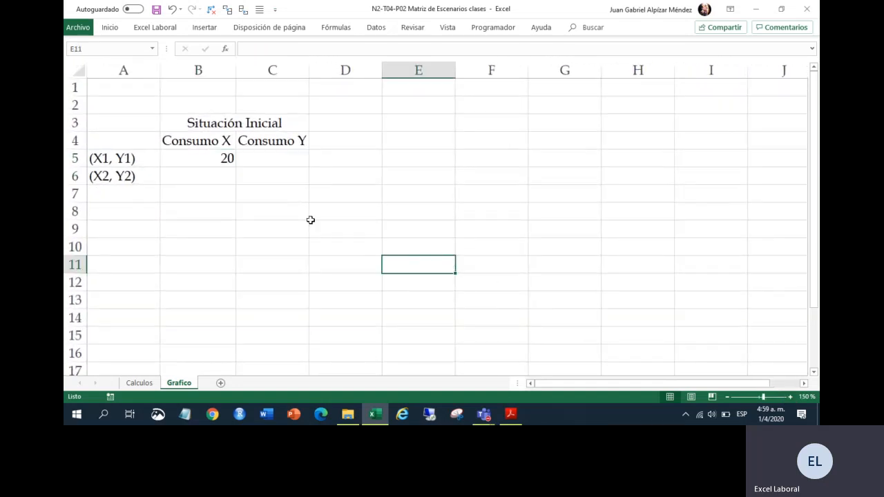
click(223, 156)
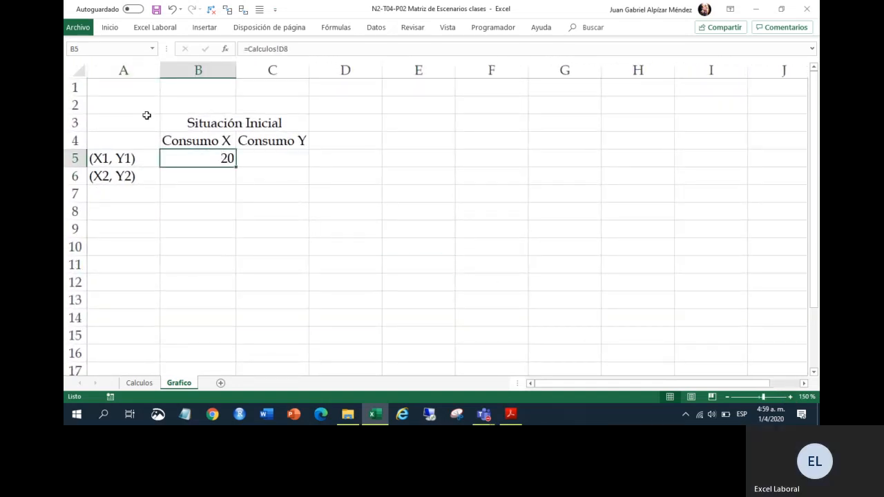
double_click(159, 70)
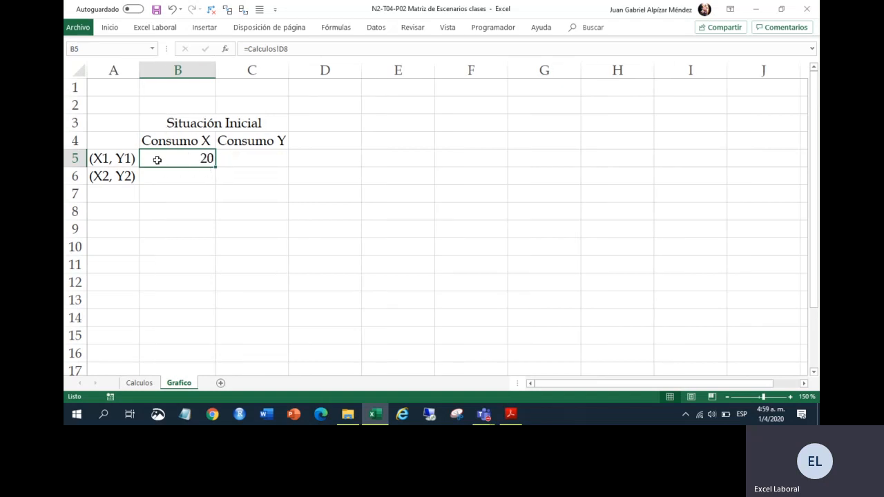
- Enter 0 as Consumo Y for the first point in C5 and 0 as Consumo X for the second point in B6
click(228, 160)
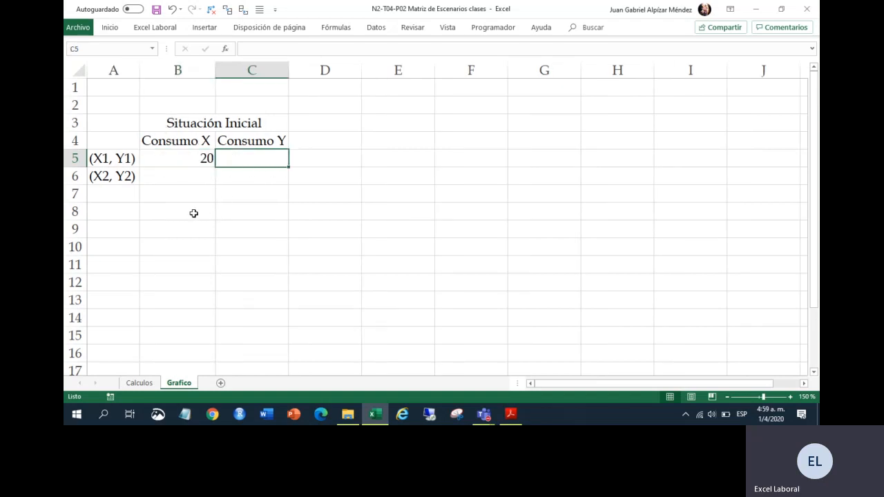
text(0)
key(Return)
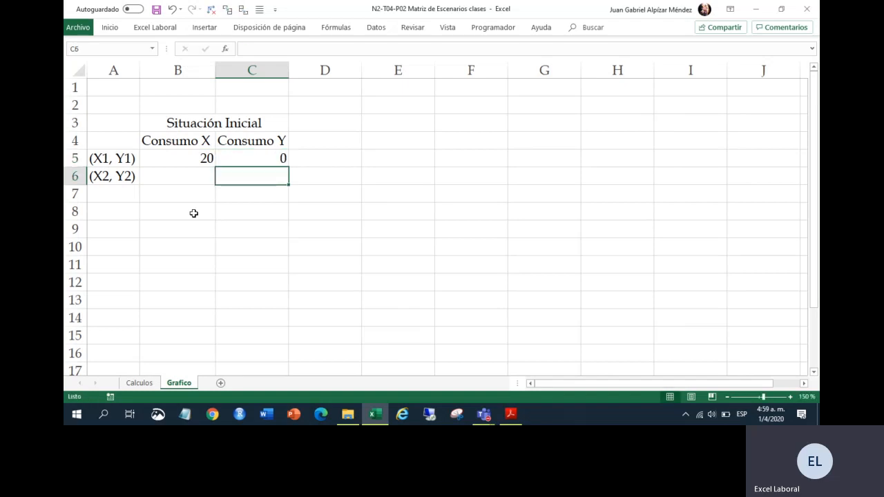
click(196, 182)
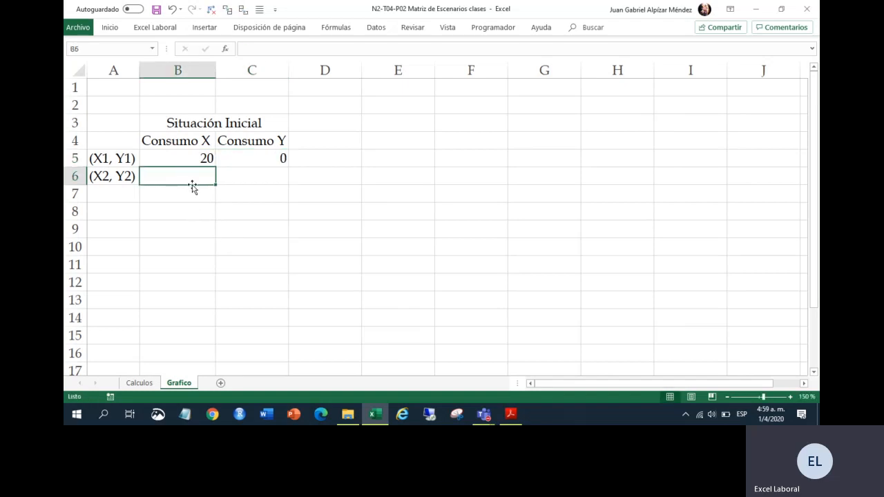
text(0)
key(ctrl+Return)
- Link cell C6 to the initial maximum consumption of Y with =Calculos!D9
click(247, 182)
text(=)
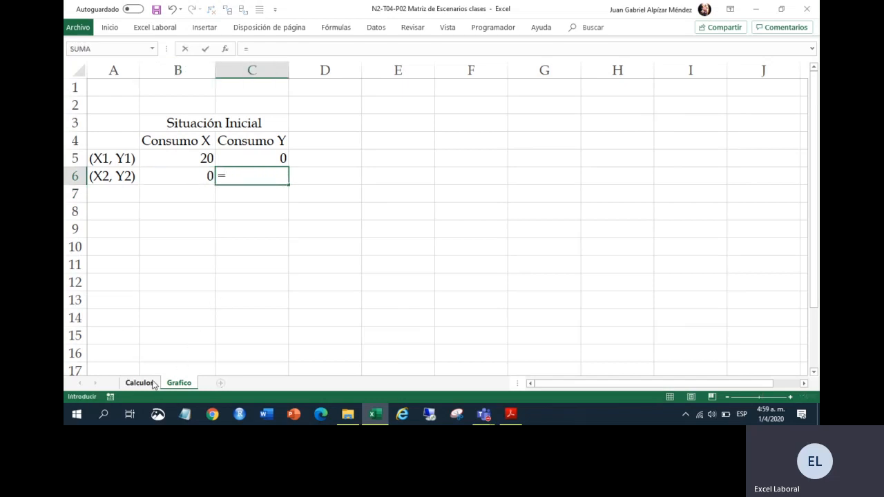
click(153, 384)
click(273, 207)
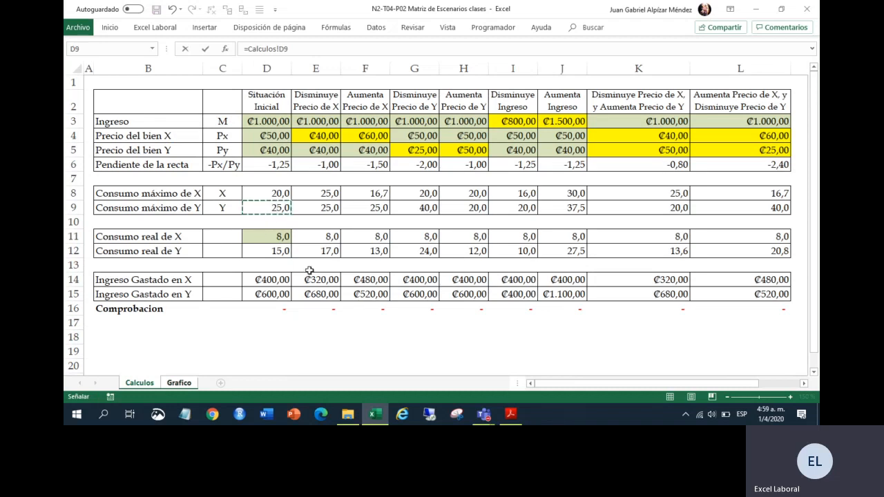
key(Return)
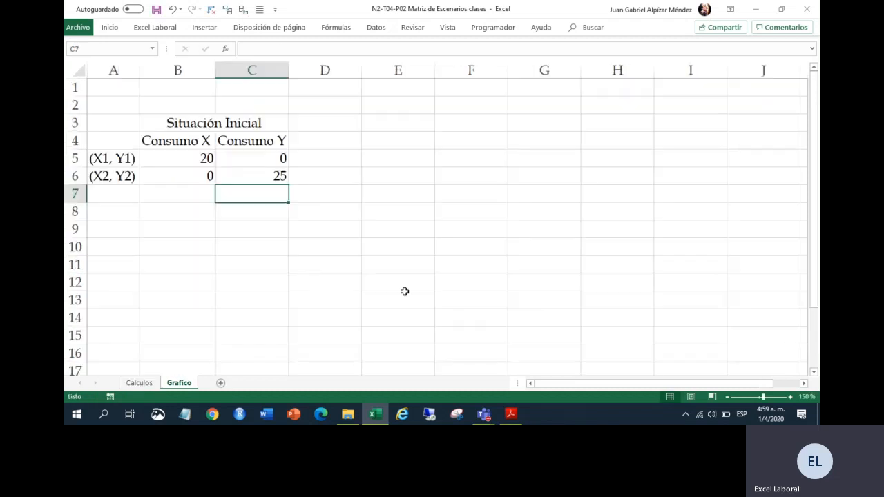
- Apply all borders to the consumption headers and values in B4:C6
click(207, 173)
drag(163, 140, 235, 173)
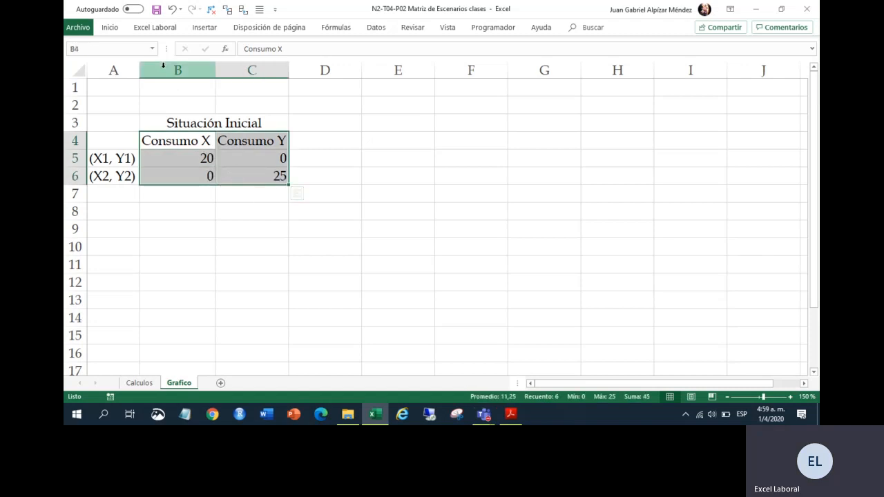
click(111, 28)
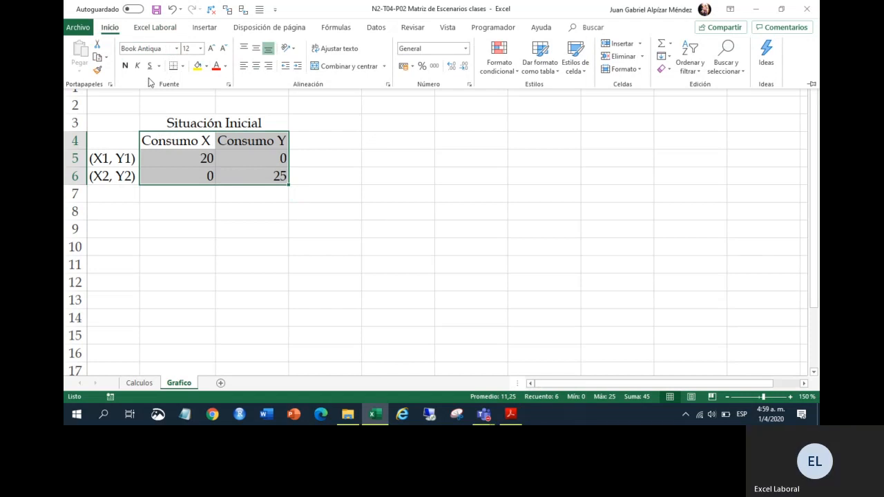
click(182, 66)
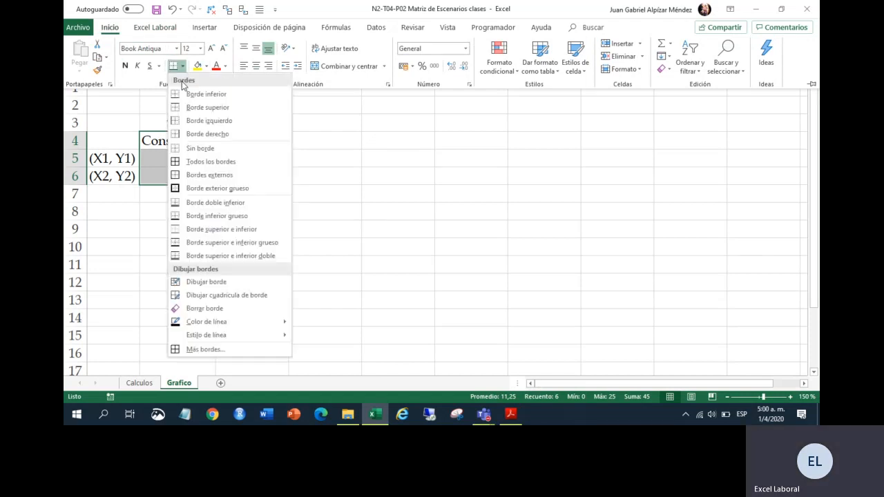
click(177, 162)
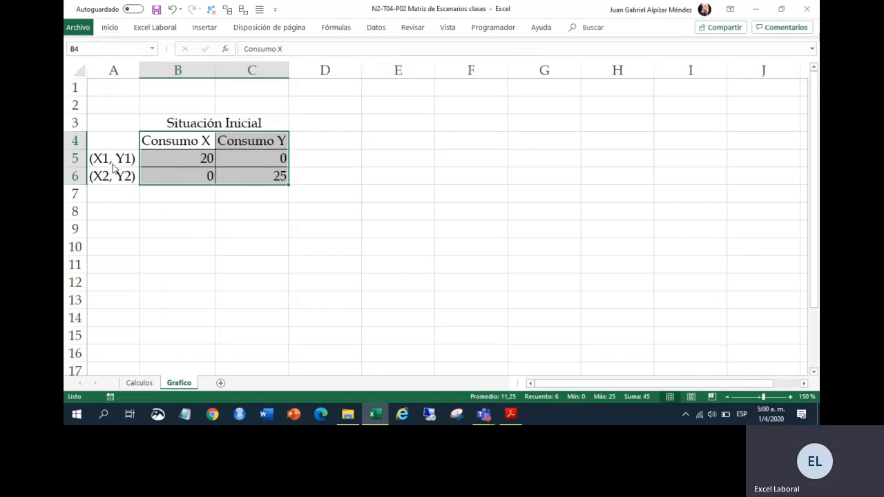
- Add borders to the point labels in A5:A6 and to the merged Situación Inicial title
drag(116, 160, 114, 175)
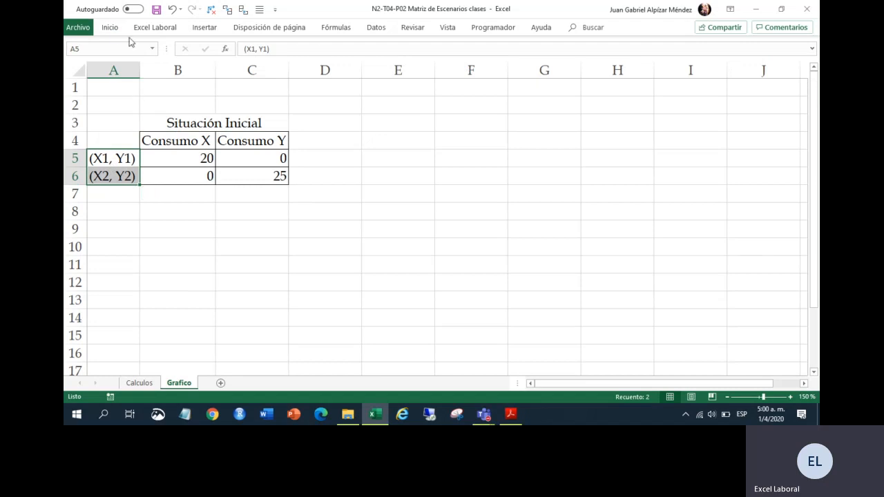
click(111, 27)
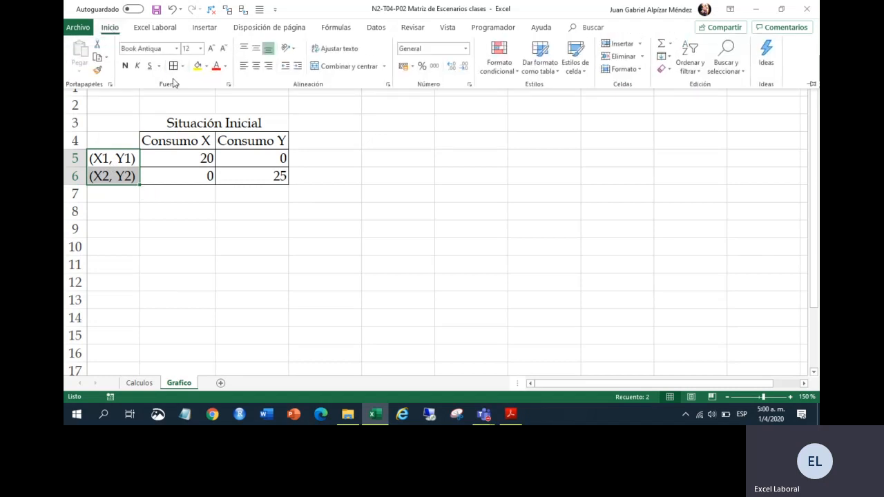
click(205, 183)
click(169, 124)
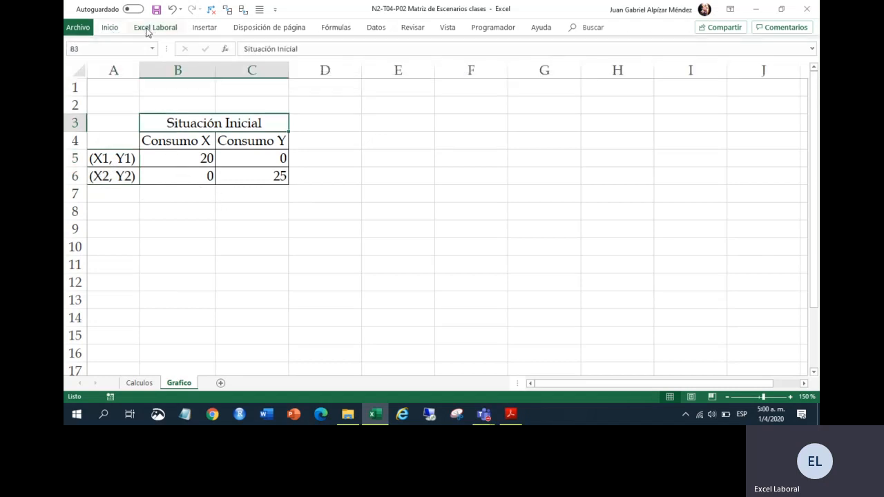
click(111, 28)
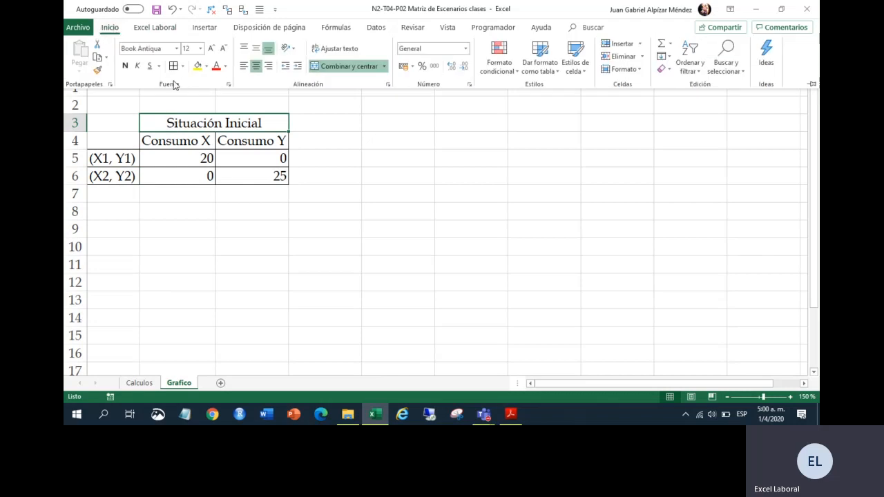
click(238, 213)
- Keep the ribbon permanently expanded and center the consumption values in B5:C6 horizontally
click(113, 29)
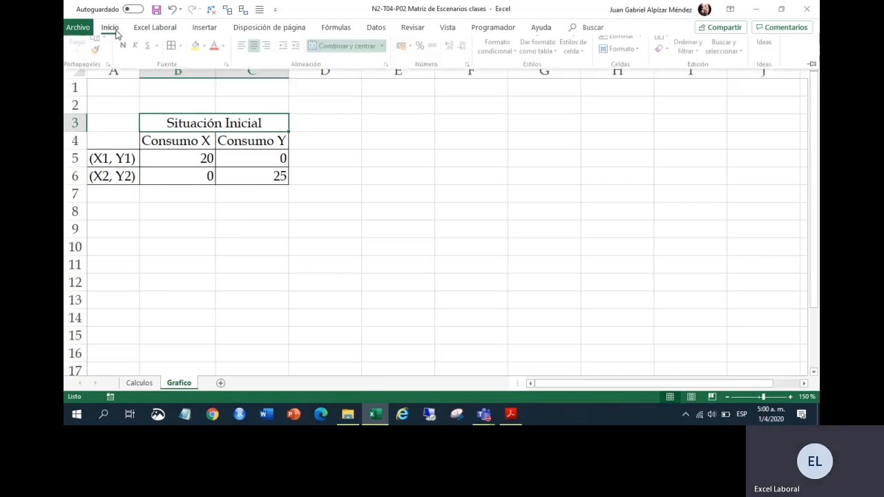
double_click(113, 29)
drag(341, 241, 342, 231)
click(193, 229)
drag(171, 211, 229, 230)
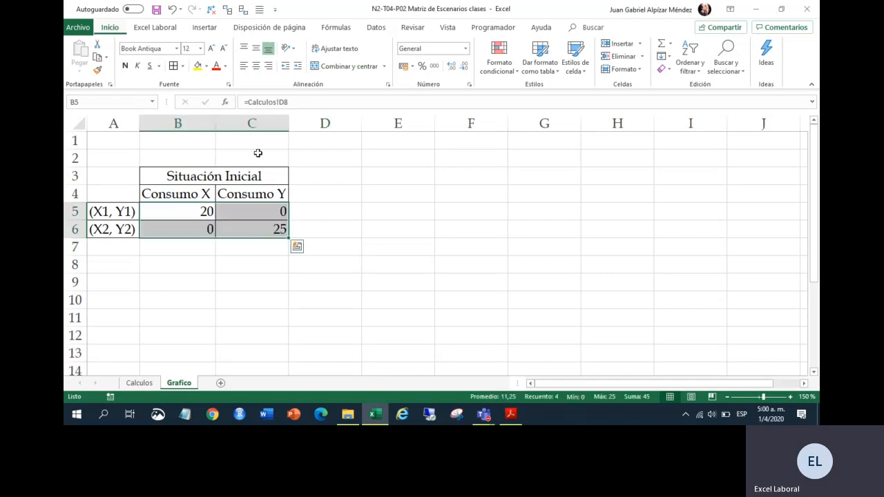
click(256, 66)
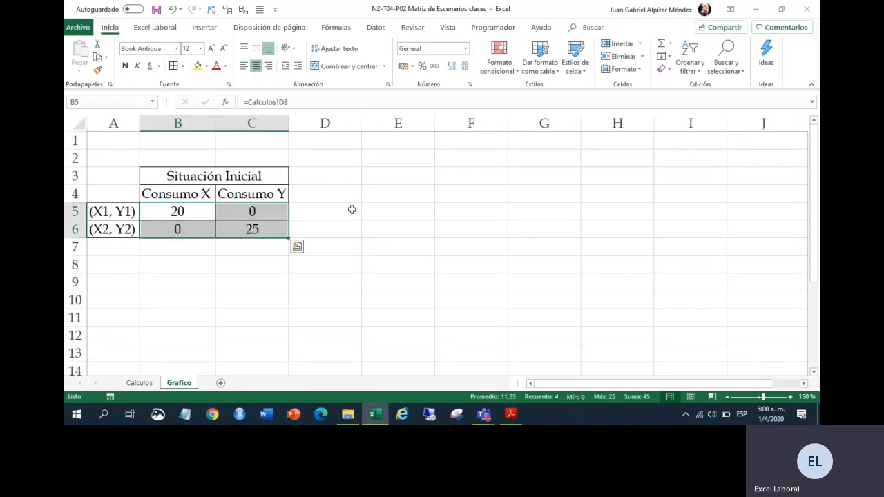
click(330, 231)
drag(178, 209, 248, 232)
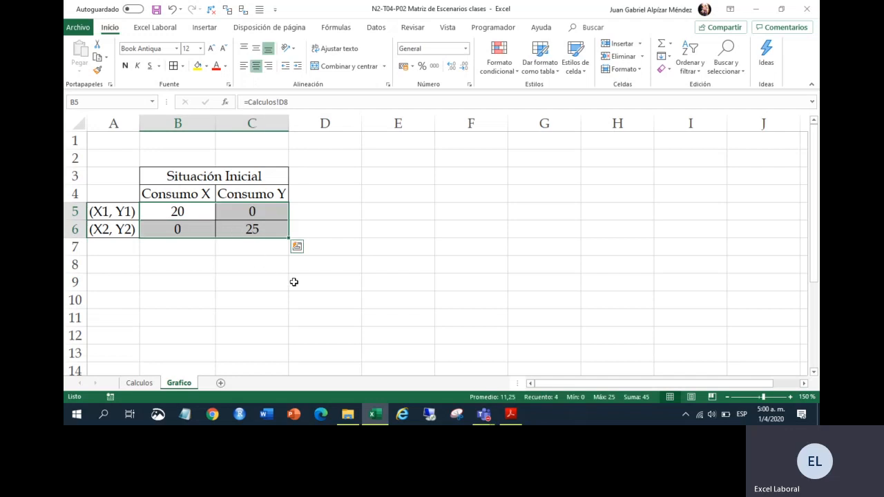
click(253, 283)
drag(178, 189, 227, 229)
click(258, 265)
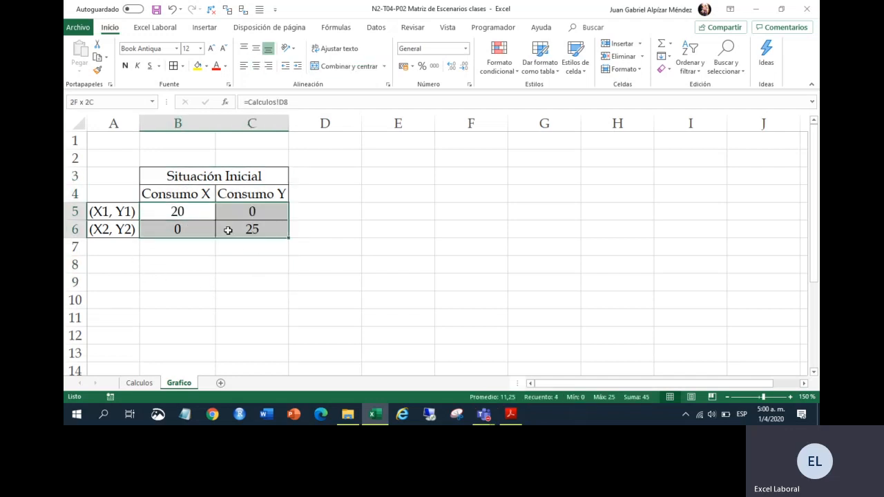
click(256, 268)
- Make the Situación Inicial title, the Consumo X and Consumo Y headers, and the point labels in A5:A6 bold
drag(231, 192, 196, 181)
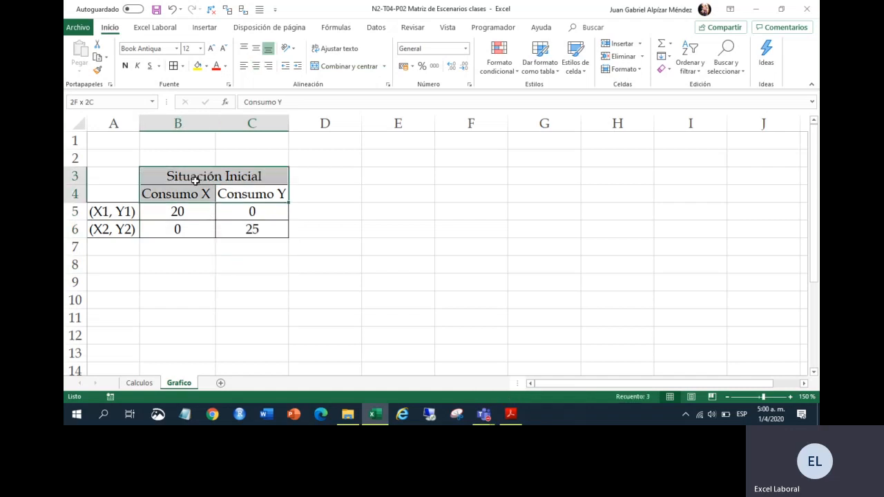
click(125, 66)
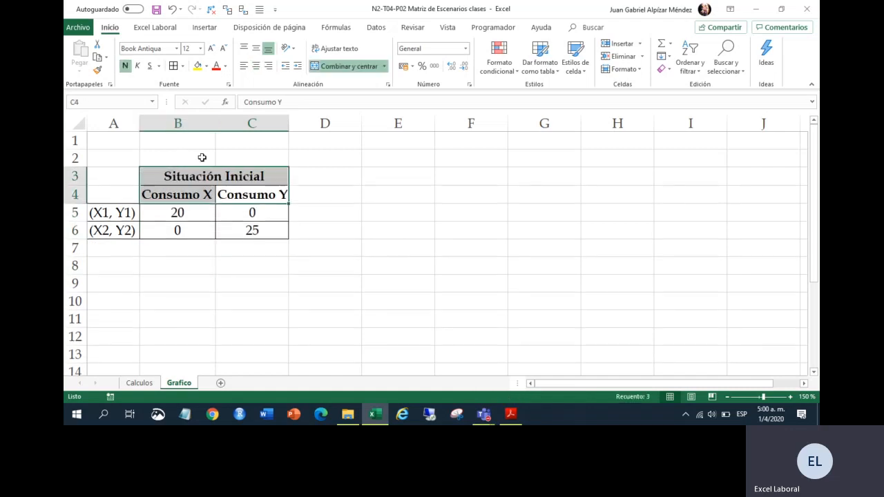
drag(124, 213, 132, 233)
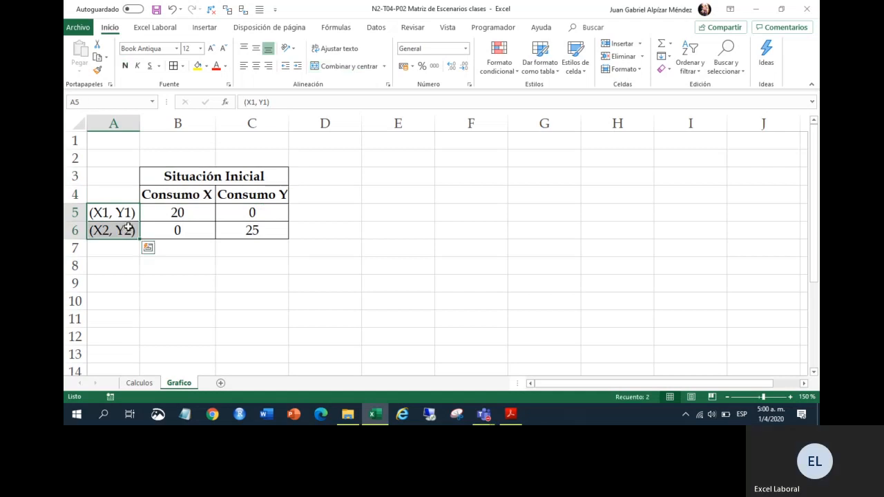
click(126, 67)
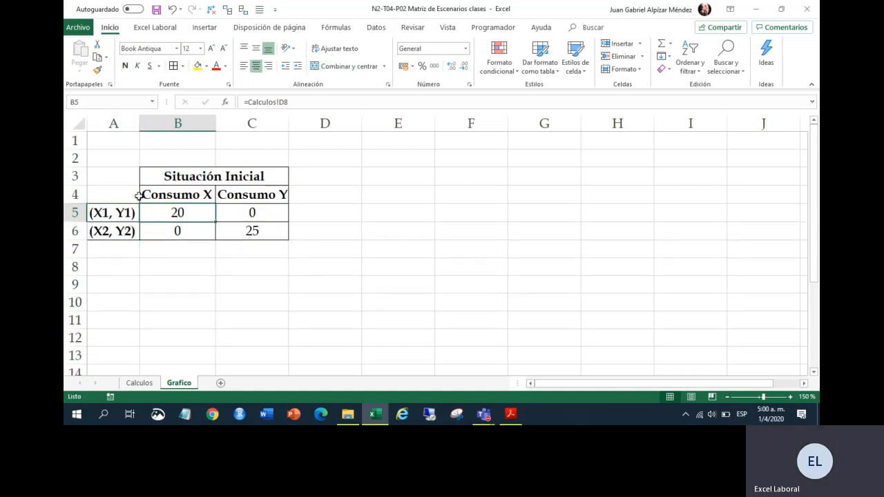
- Auto-fit the widths of columns A through C to the contents of the Situación Inicial table
drag(114, 123, 225, 156)
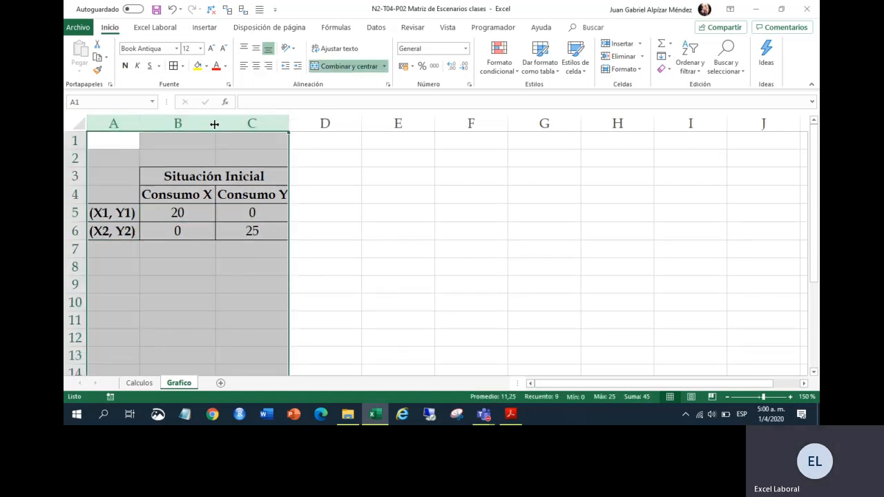
drag(215, 124, 216, 124)
click(311, 199)
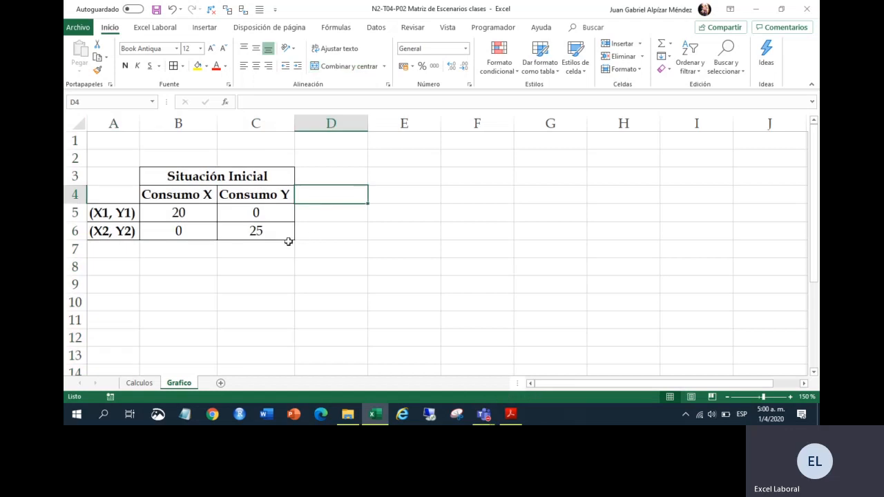
- Copy the Situación Inicial table in A3:C6 and paste the duplicate starting at E3
drag(128, 182, 216, 231)
key(ctrl+c)
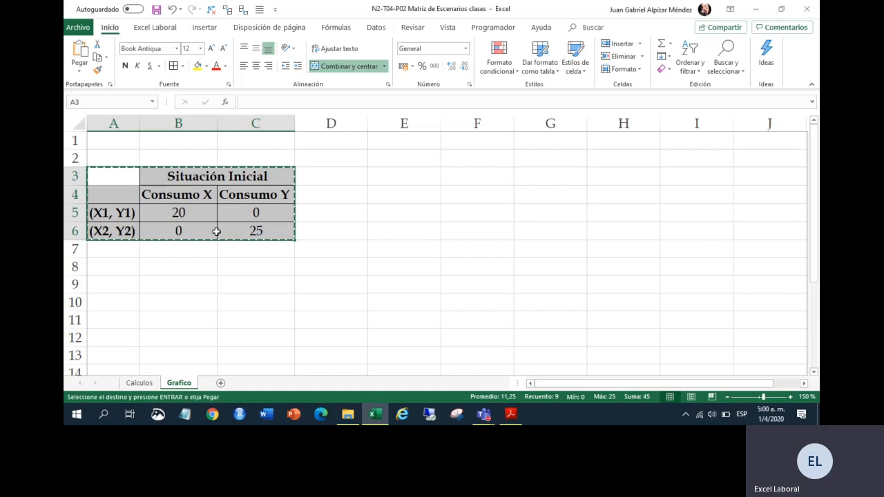
click(413, 180)
key(Return)
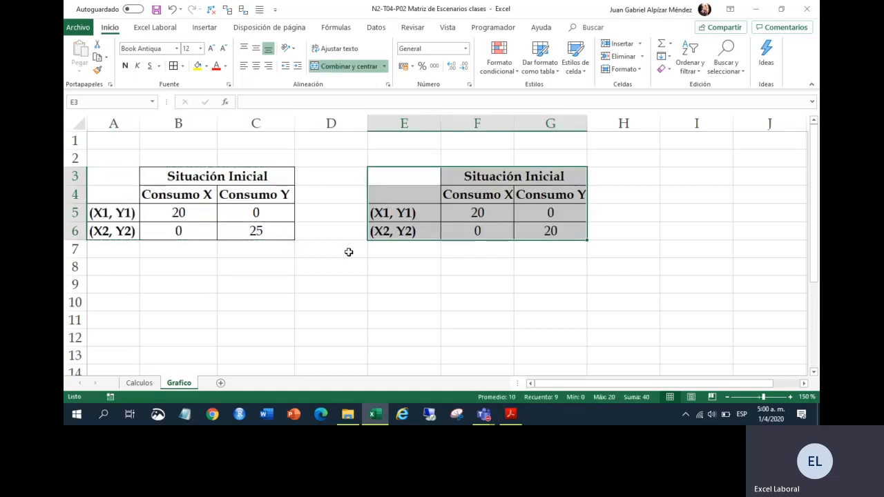
- Clear the linked consumption values from F5 and G6 in the copied table, keeping its zeros
click(529, 230)
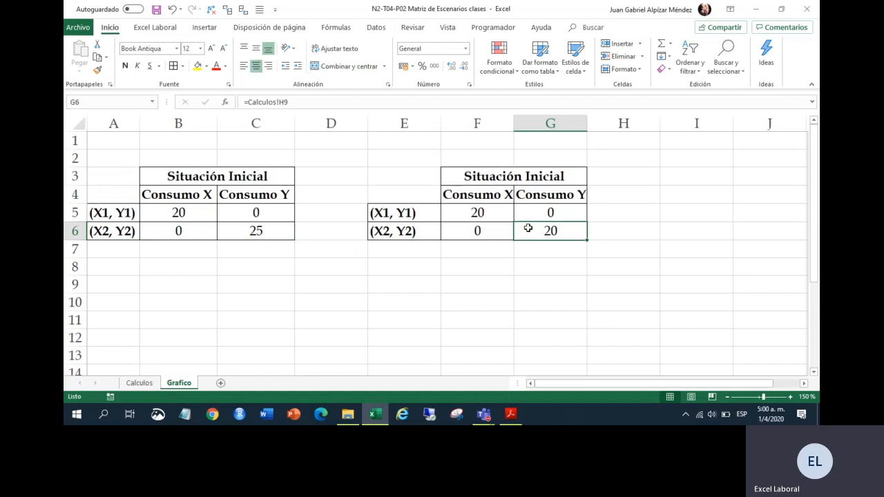
click(483, 215)
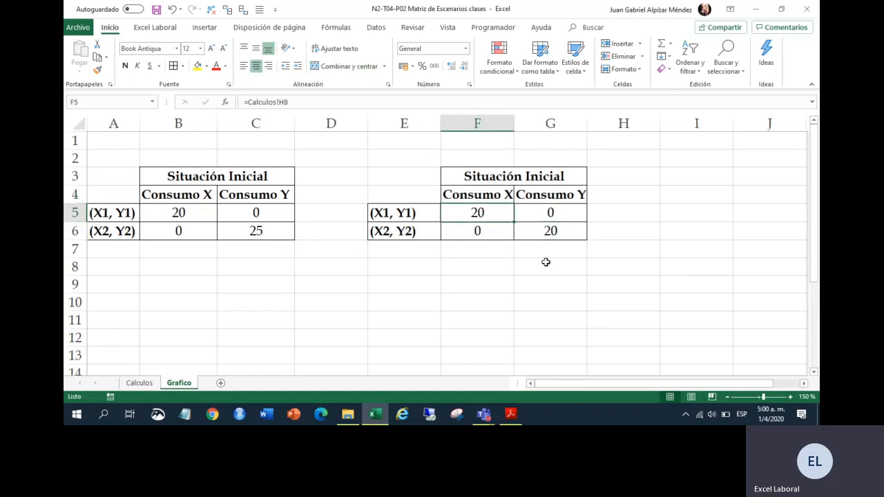
key(Delete)
click(540, 233)
key(Delete)
key(Up)
key(Up)
key(Up)
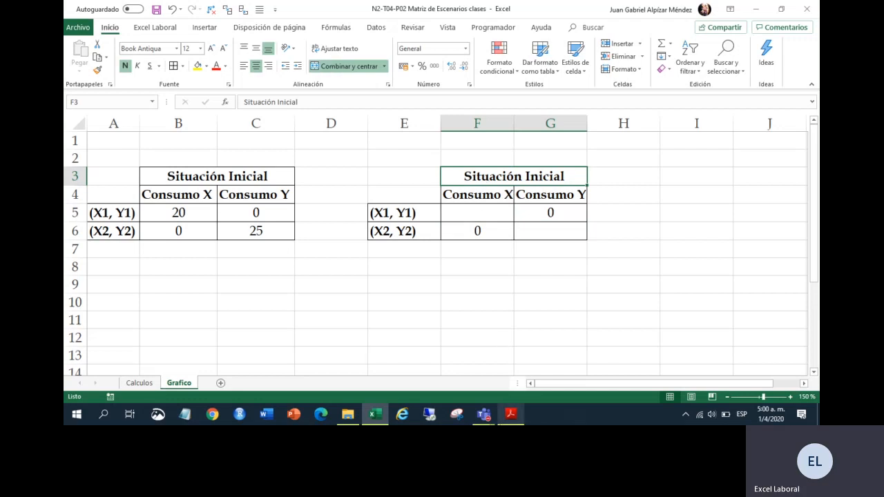
- Narrow the empty column D between the two tables to about a third of its width
drag(367, 126, 322, 126)
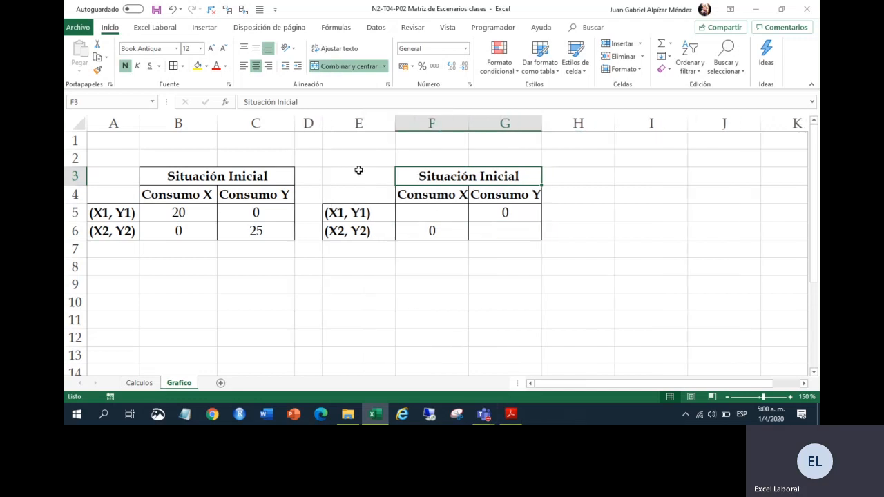
click(488, 216)
click(458, 190)
click(484, 192)
click(468, 174)
- Check the example tables in the Acrobat Reader PDF, return to the Excel workbook and auto-fit column F to its contents
click(512, 414)
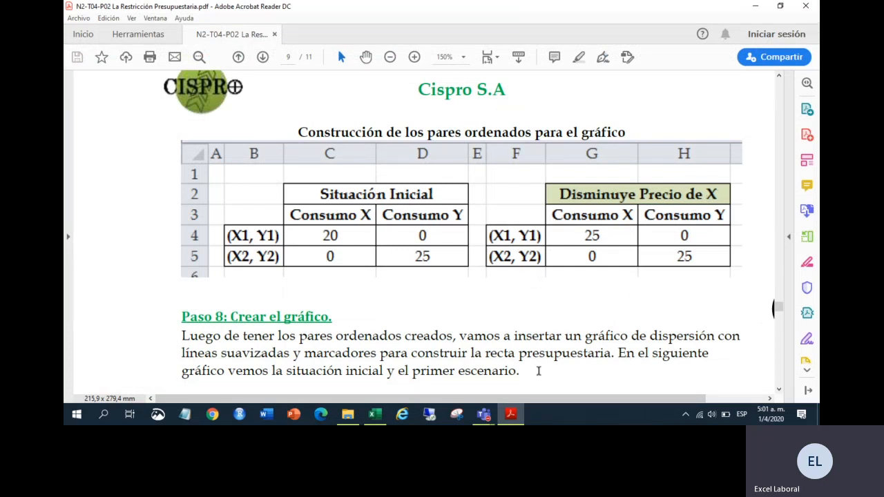
click(375, 414)
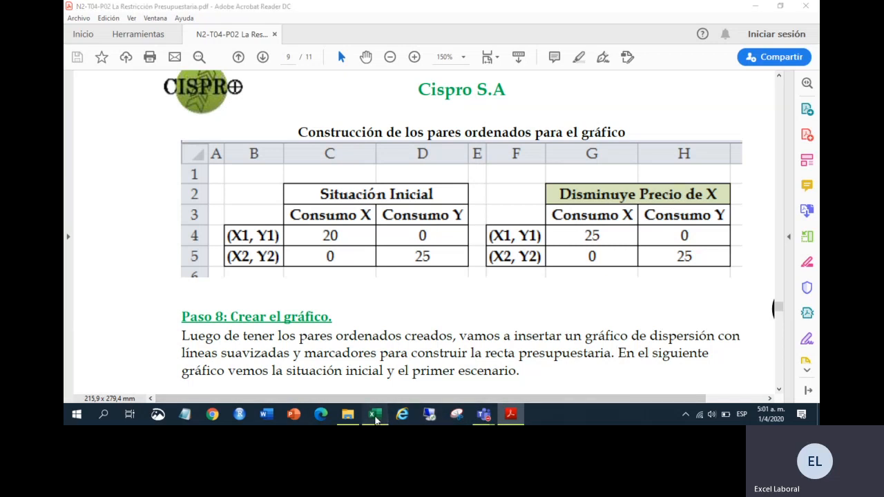
click(429, 218)
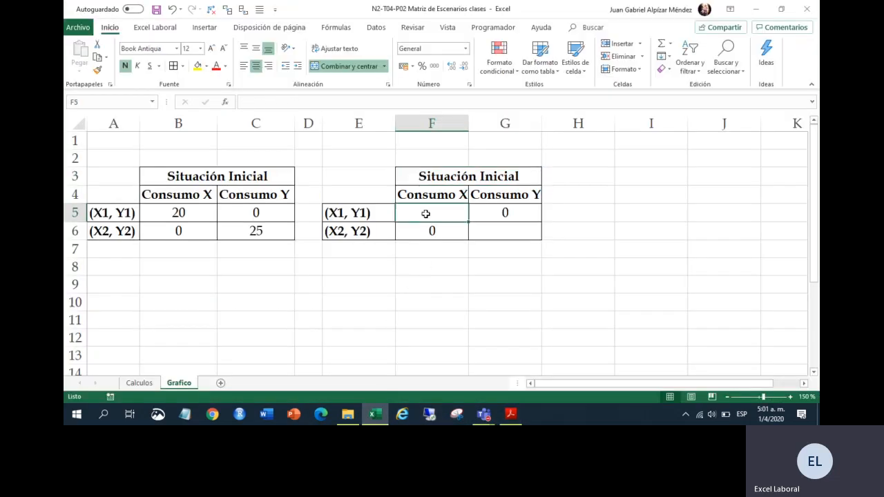
double_click(469, 123)
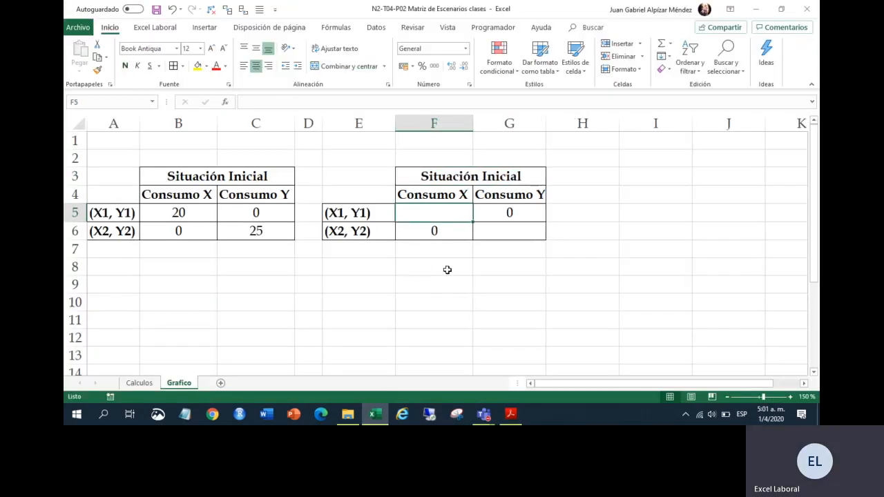
- Link F5 of the copied table to the maximum consumption of X in Calculos!E8
text(=)
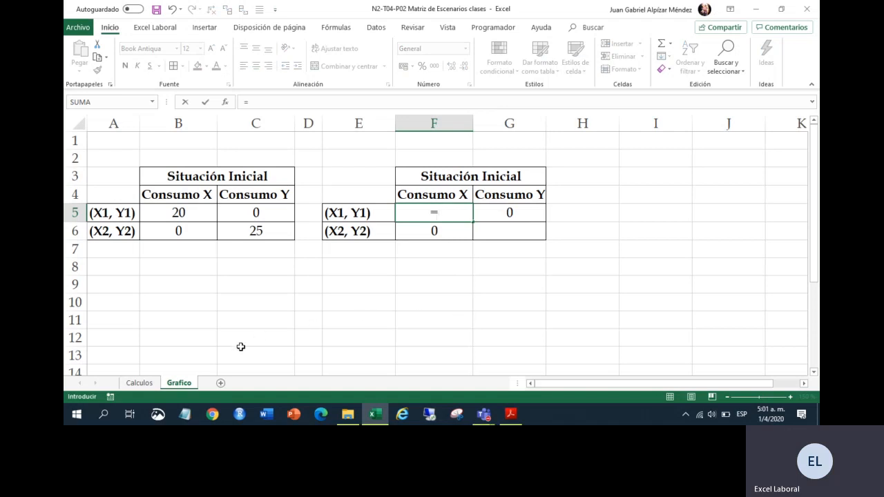
click(140, 384)
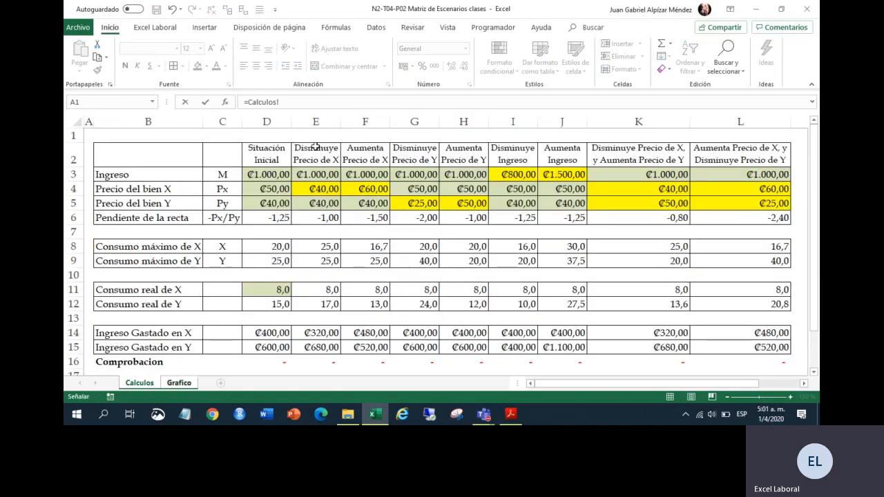
click(316, 121)
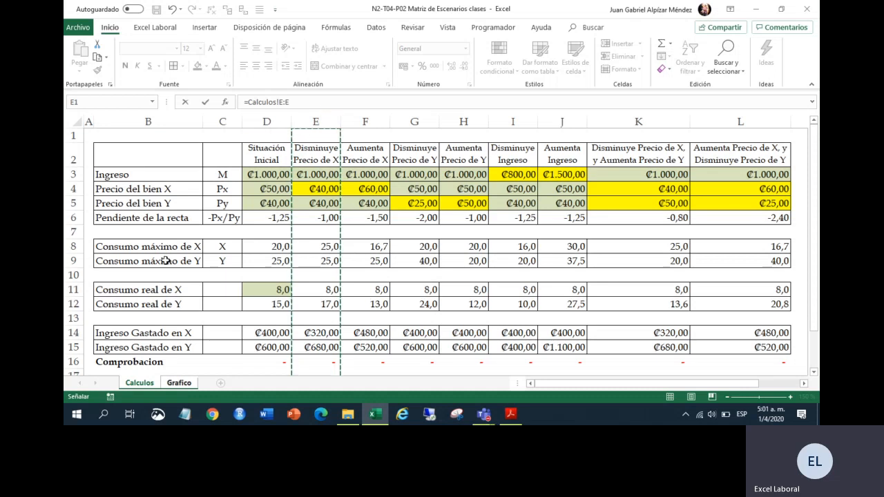
click(321, 246)
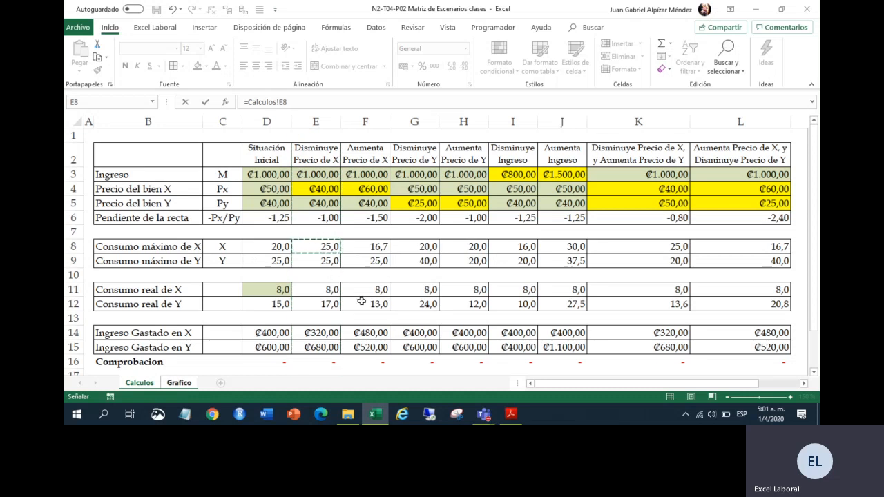
key(Return)
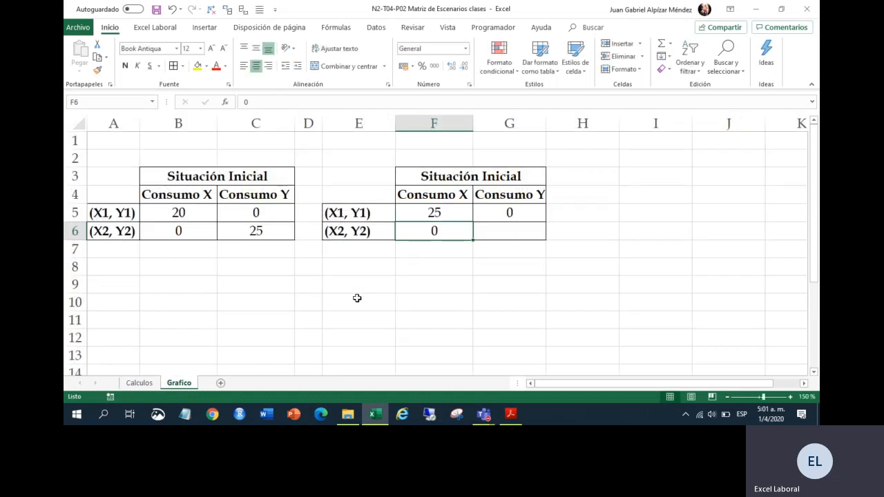
- Abandon the formula entry in G6 and clear the link from F5 in the copied table
click(514, 237)
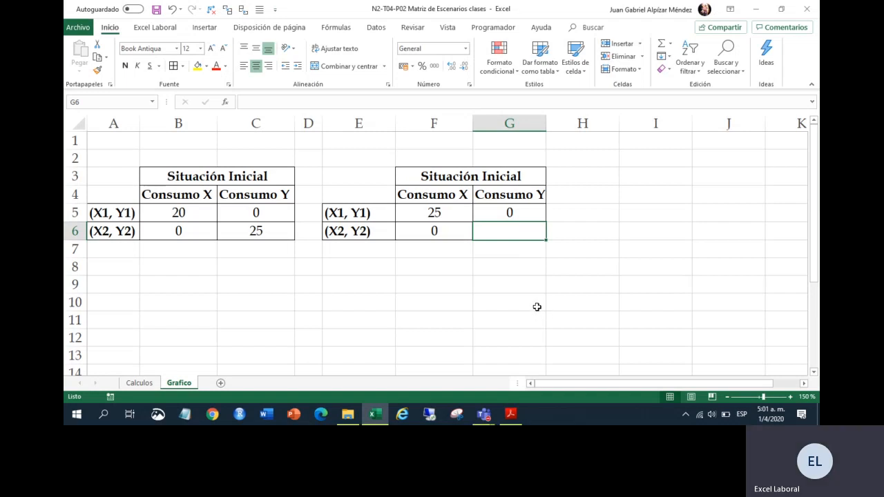
text(=)
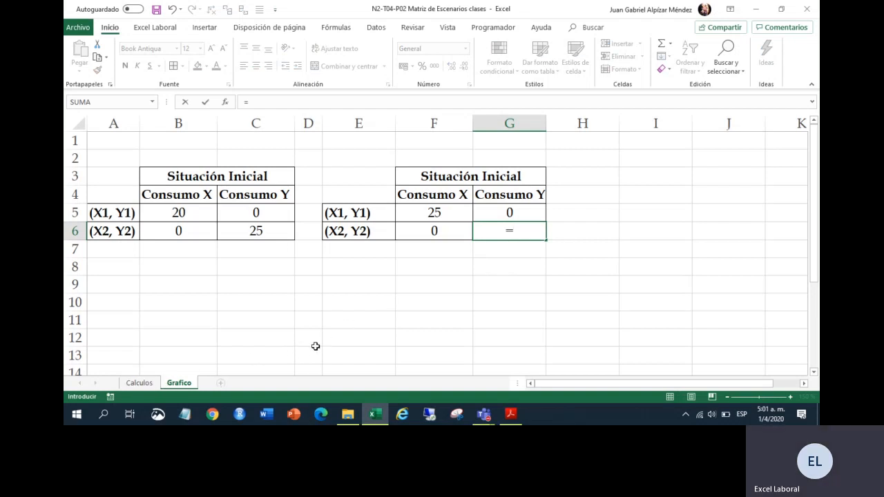
key(Escape)
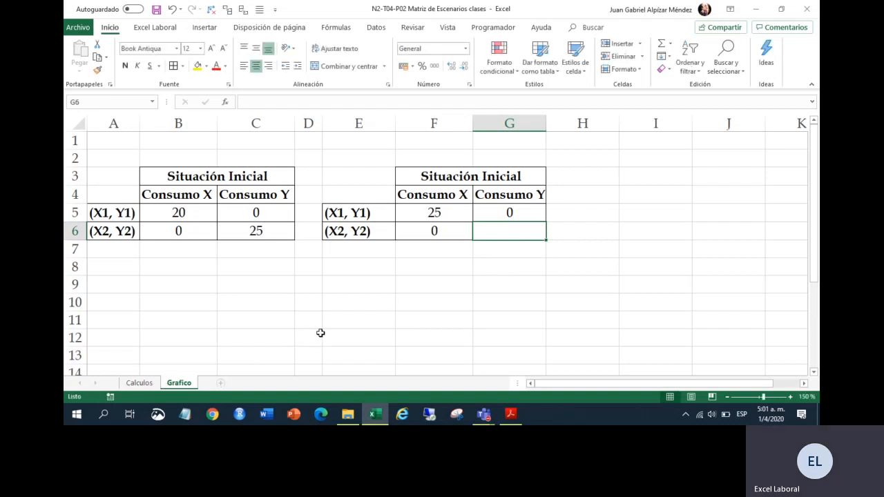
key(Up)
key(Left)
key(Delete)
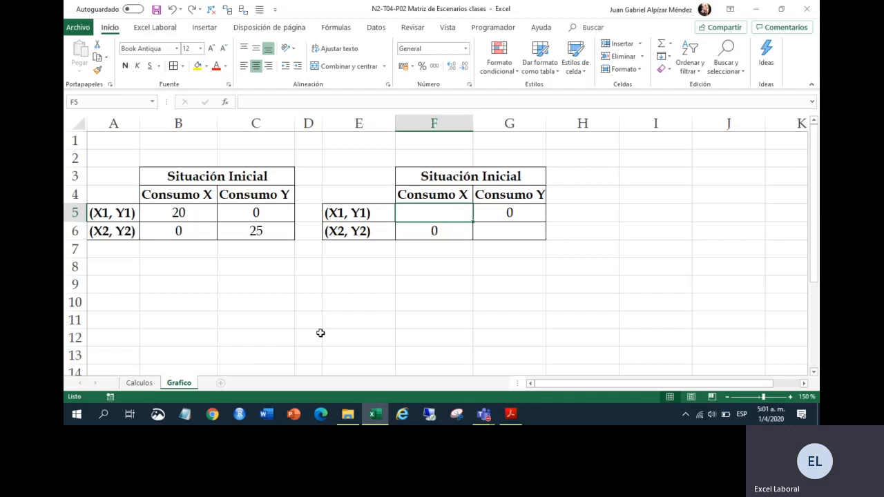
- Link the copied table's title in F3 to the Disminuye Precio de X header in cell E2 of Calculos
click(447, 179)
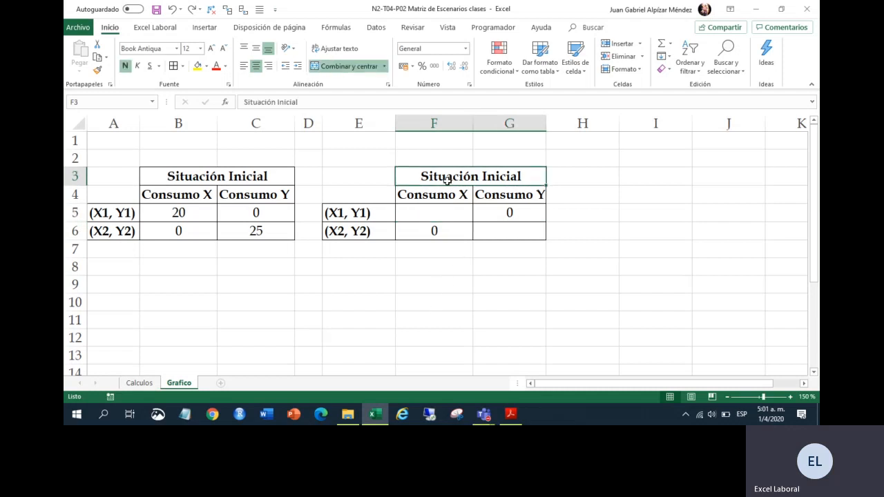
text(=)
click(139, 384)
click(315, 151)
key(Return)
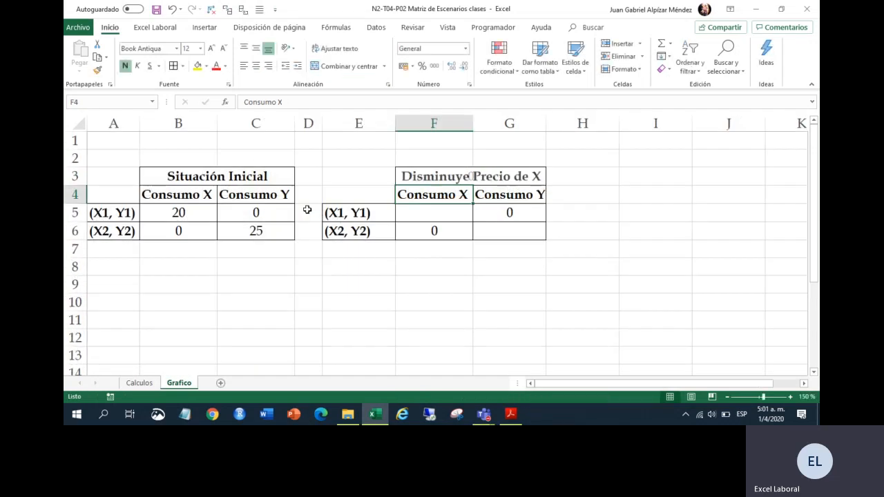
click(470, 172)
- Set F5 under Disminuye Precio de X to the maximum consumption of X with =Calculos!E8
click(416, 218)
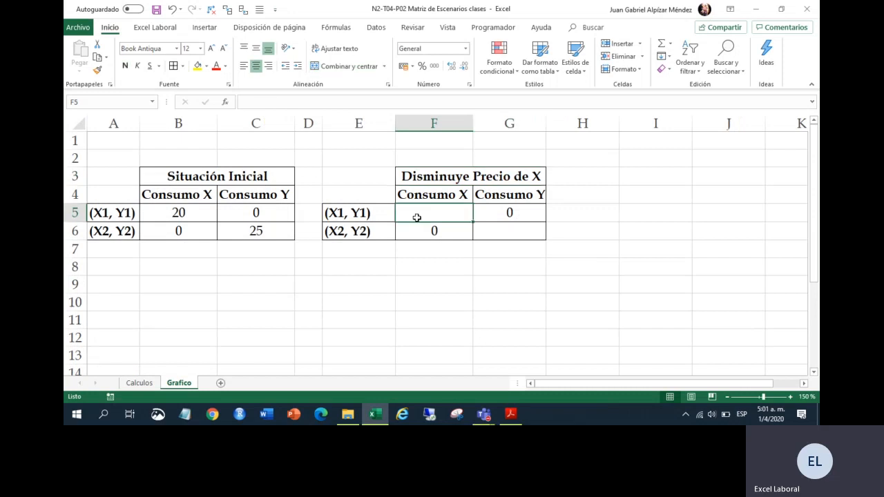
text(=)
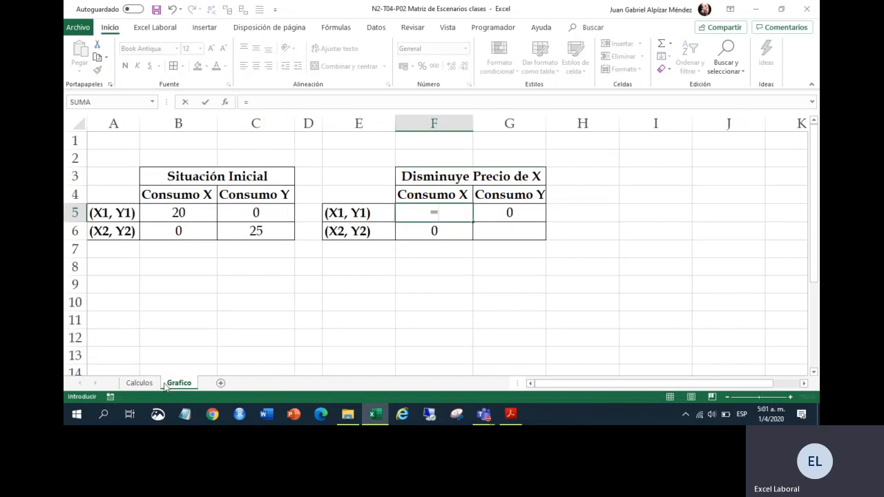
click(139, 383)
click(315, 247)
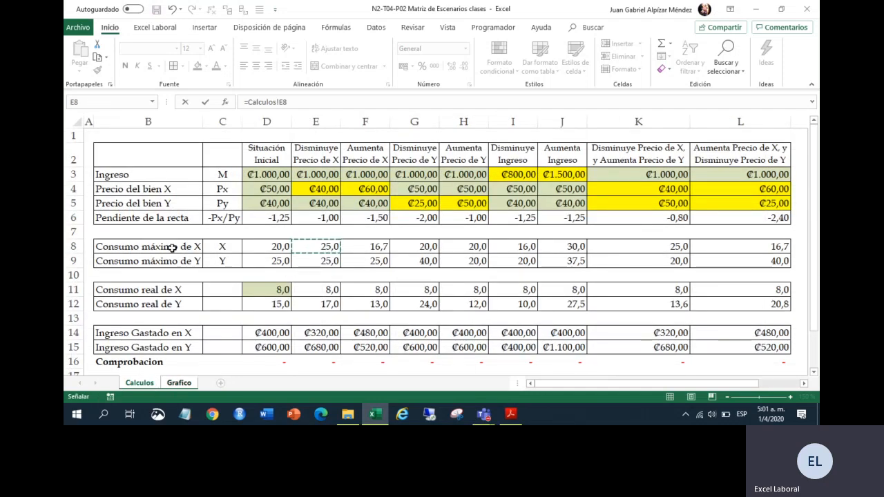
key(Return)
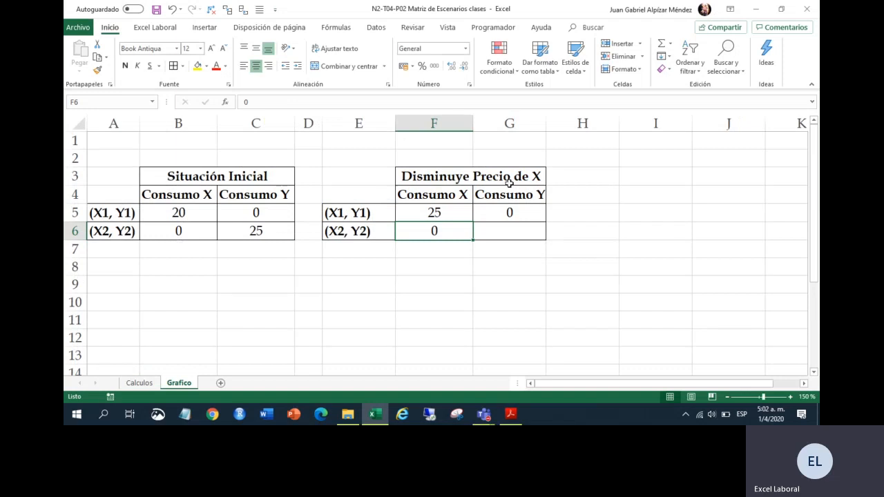
- Set G6 under Disminuye Precio de X to the maximum consumption of Y with =Calculos!E9
click(502, 236)
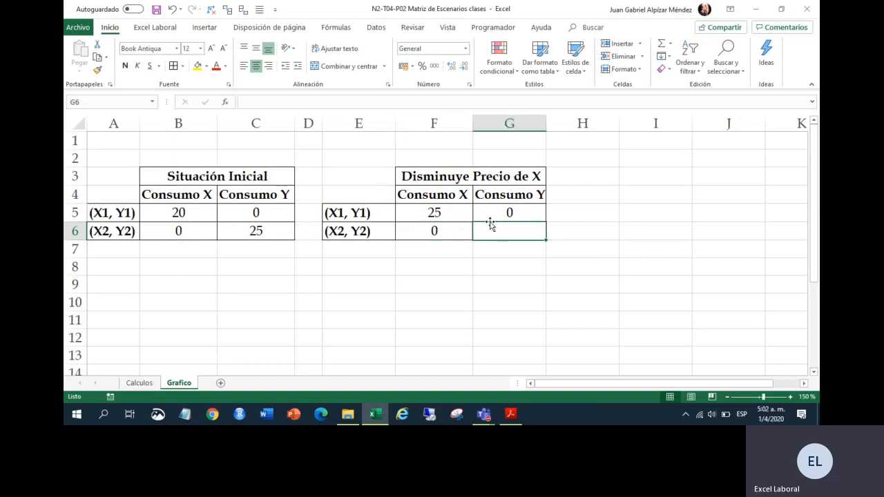
text(=)
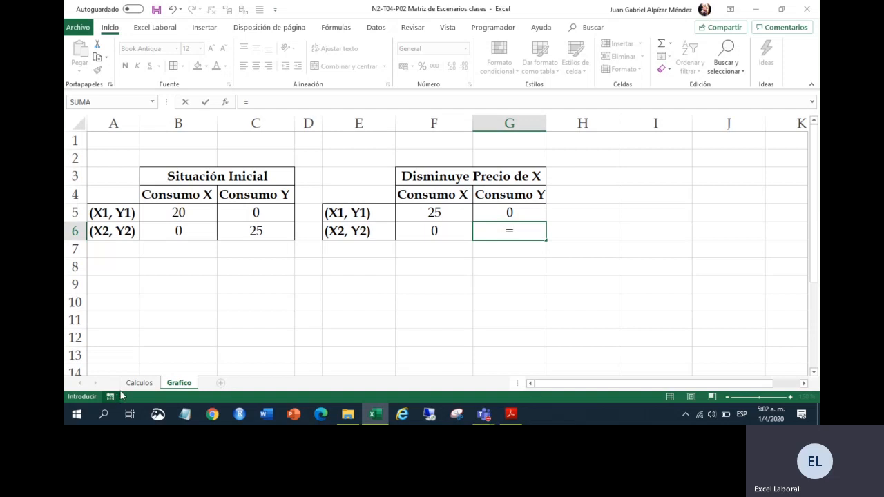
click(141, 384)
click(315, 261)
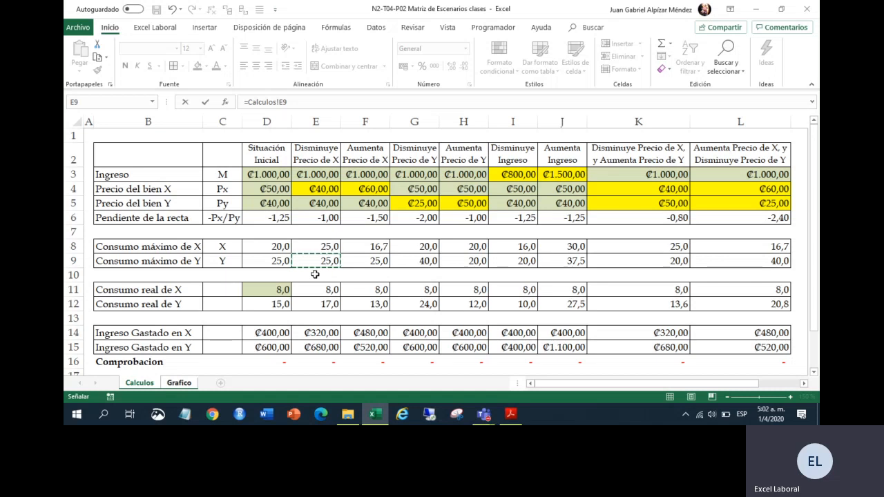
key(Return)
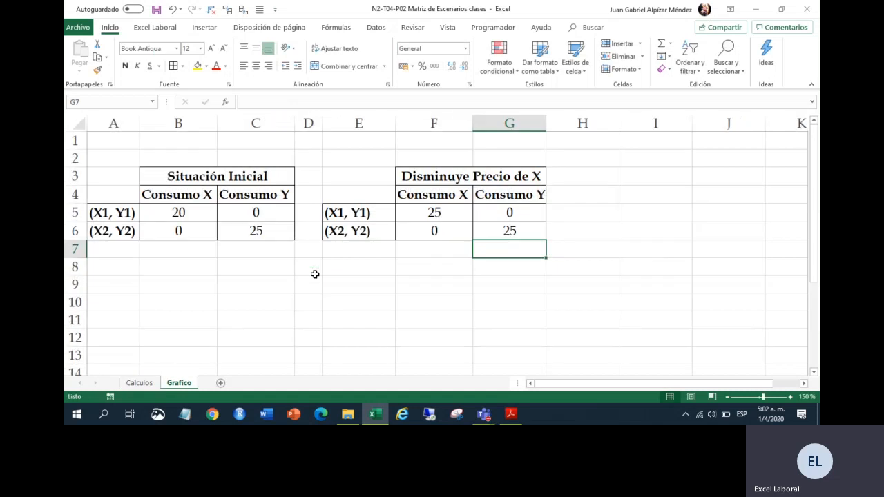
click(498, 235)
click(381, 306)
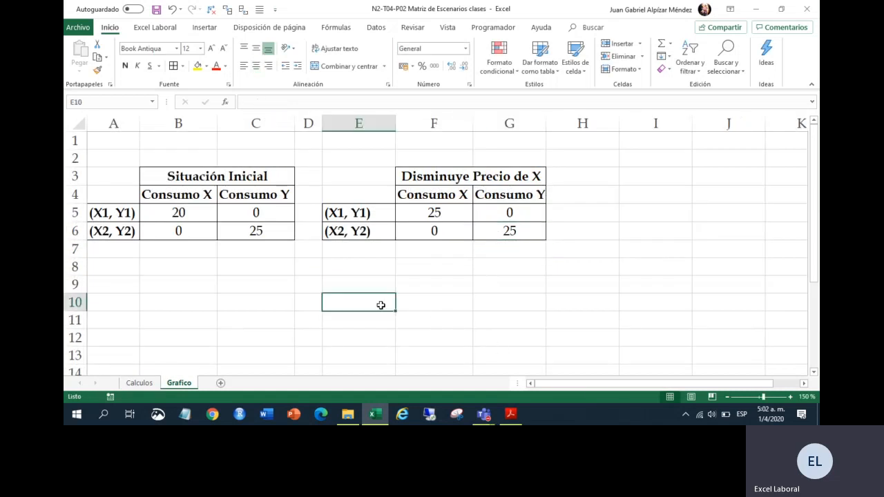
- Reduce the sheet zoom to 110% and auto-fit column G to its contents
click(728, 397)
click(727, 398)
click(728, 398)
click(728, 398)
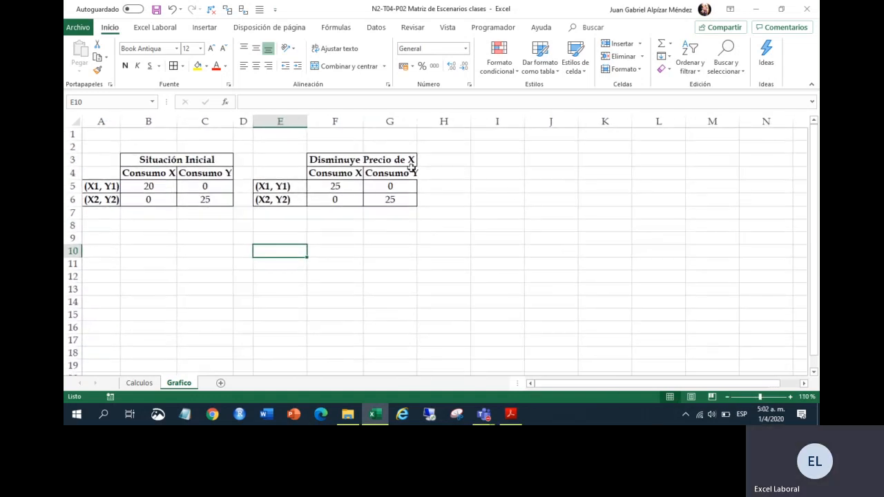
double_click(416, 120)
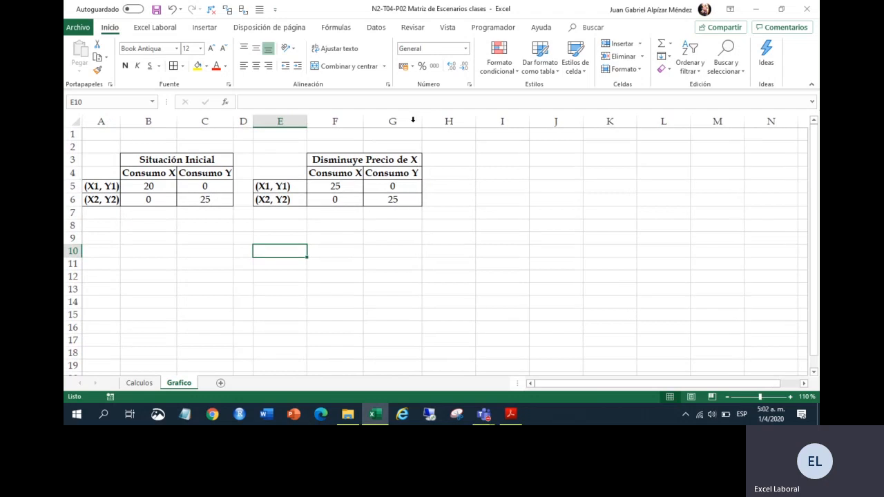
- Fill the Disminuye Precio de X header in F3 with light olive green, following the Paso 8 example in the PDF guide
click(511, 413)
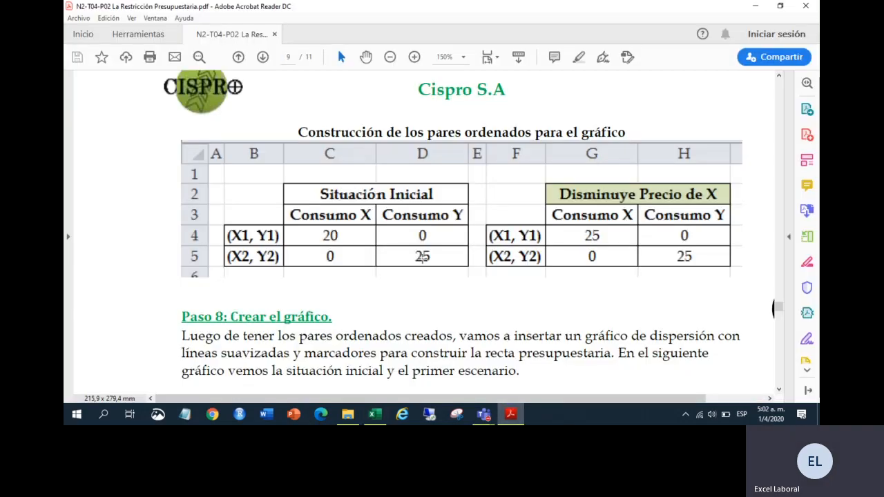
scroll(464, 326, down, 6)
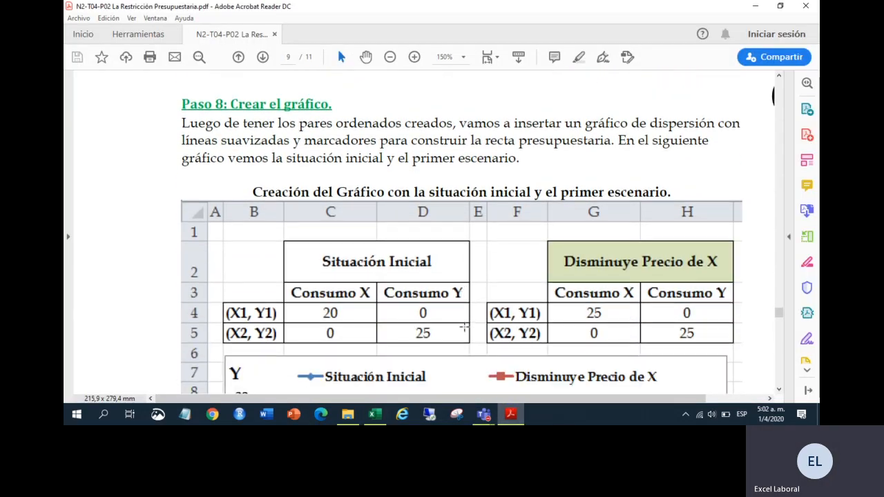
scroll(464, 327, down, 2)
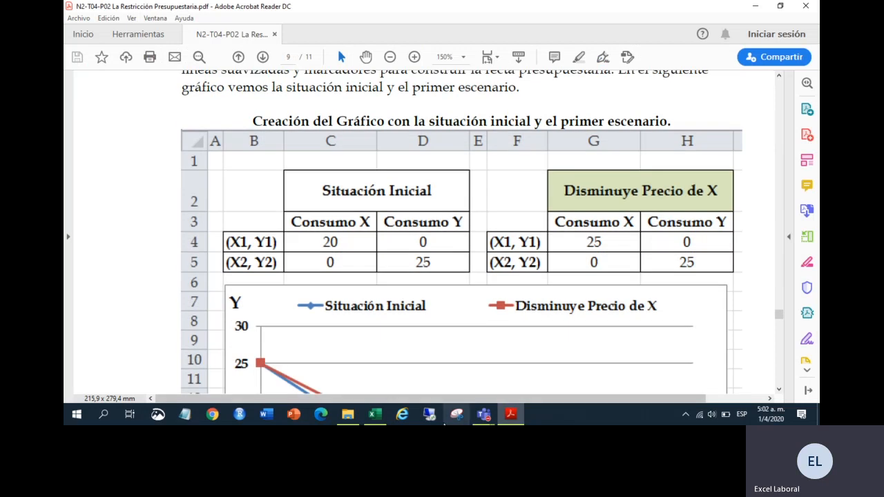
click(384, 413)
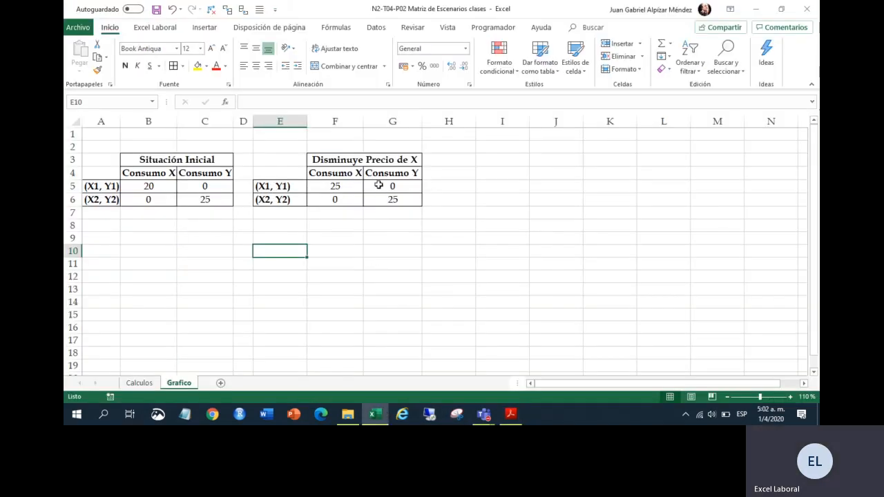
click(377, 163)
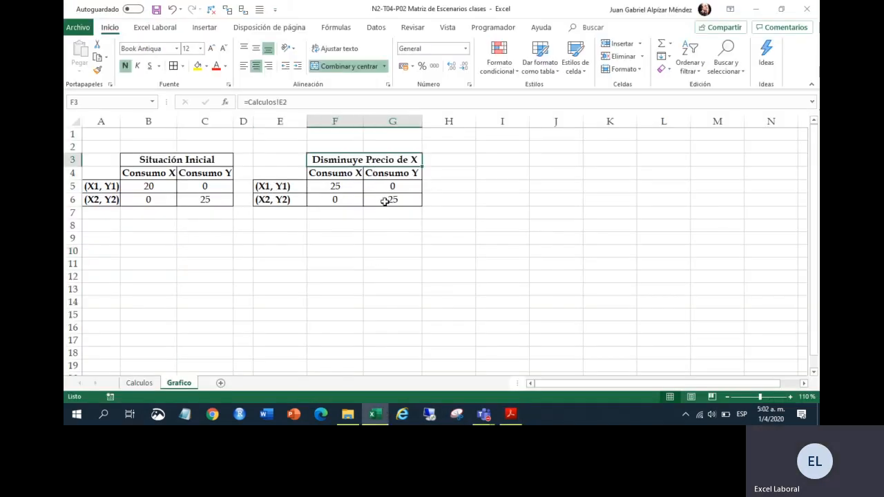
click(206, 66)
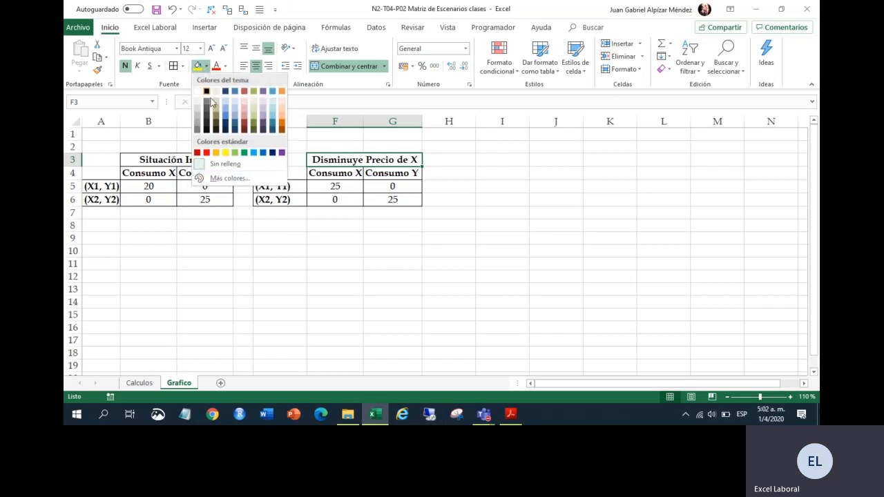
click(254, 112)
click(425, 217)
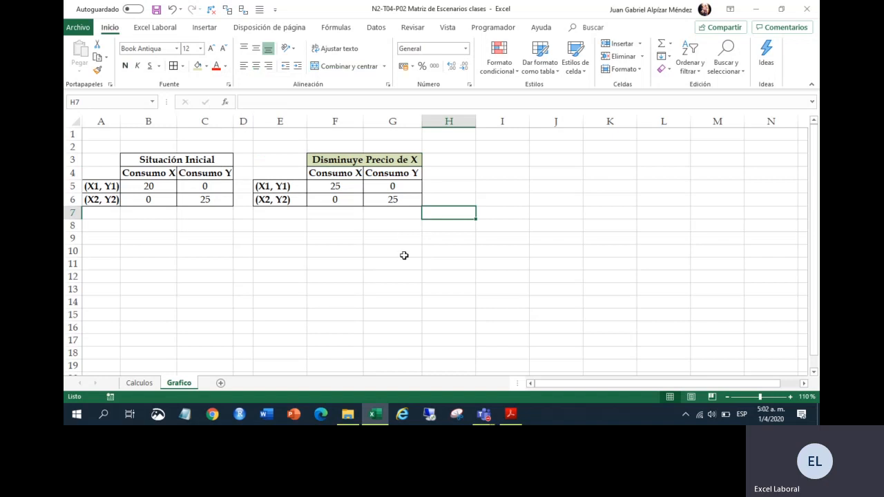
- Switch to the PDF guide and examine the Paso 8 sample chart with both budget lines, its legend and axes
click(511, 414)
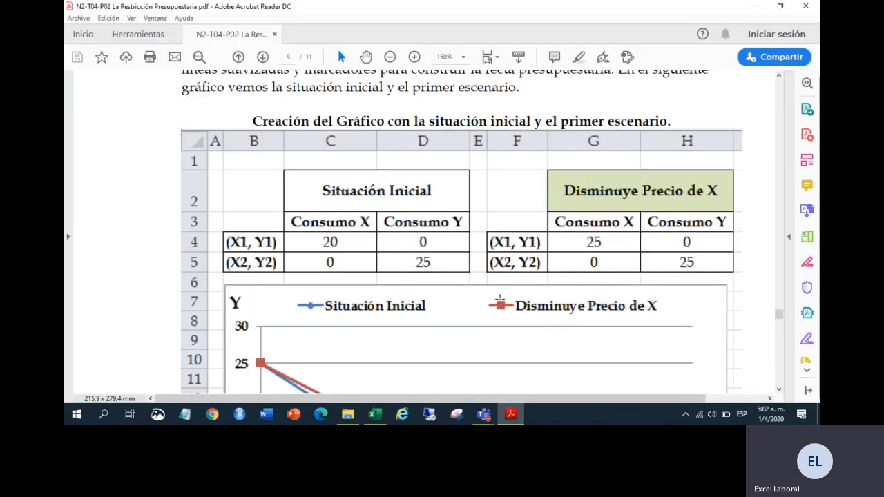
scroll(487, 304, down, 8)
scroll(487, 304, down, 1)
scroll(488, 304, up, 5)
scroll(488, 304, down, 5)
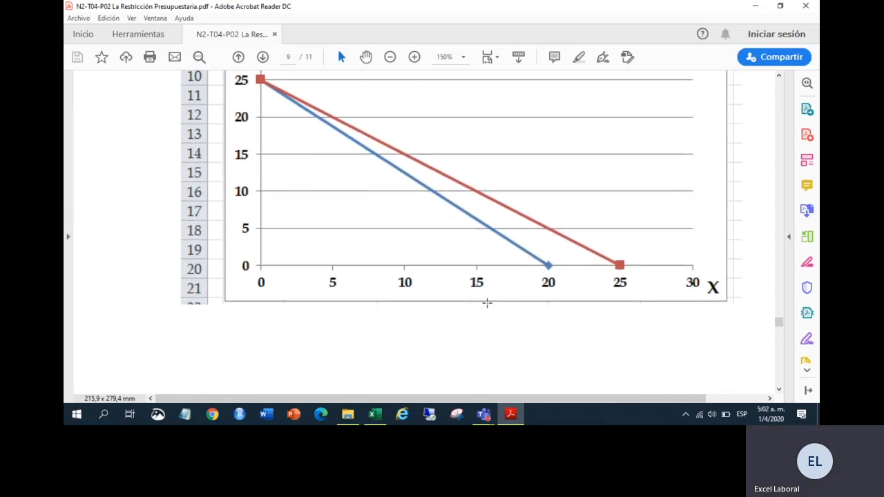
scroll(487, 303, up, 4)
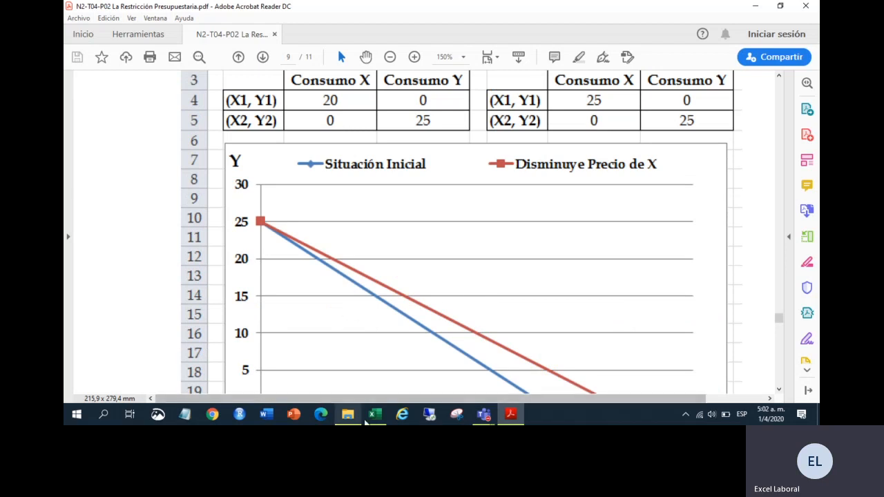
scroll(480, 271, down, 1)
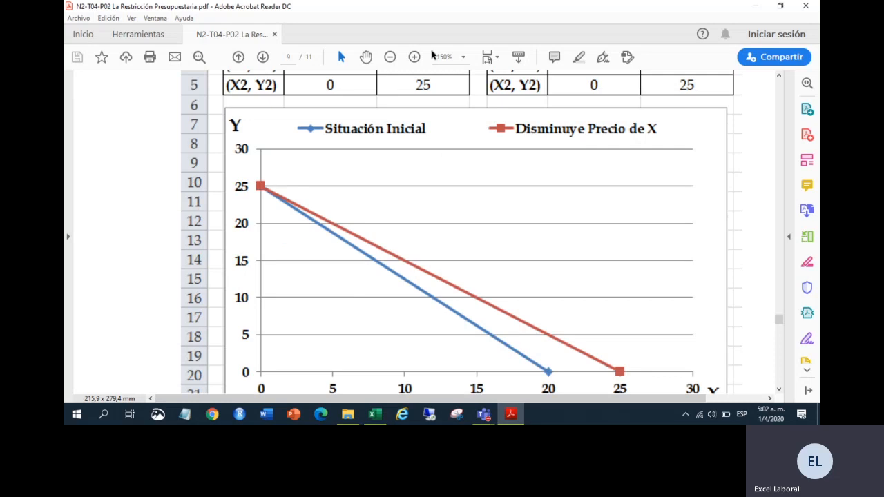
click(390, 57)
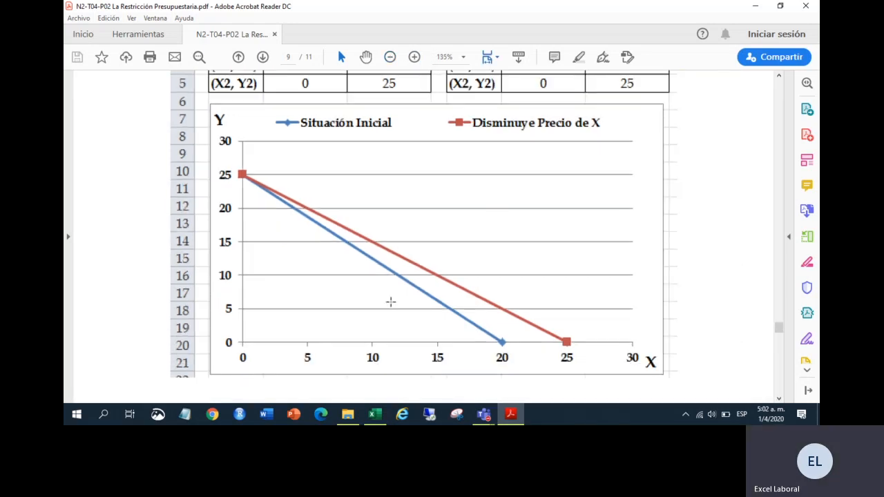
- Switch back to Excel and insert a scatter chart with smooth lines from the Situación Inicial data in B5:C6
click(375, 415)
drag(142, 188, 182, 195)
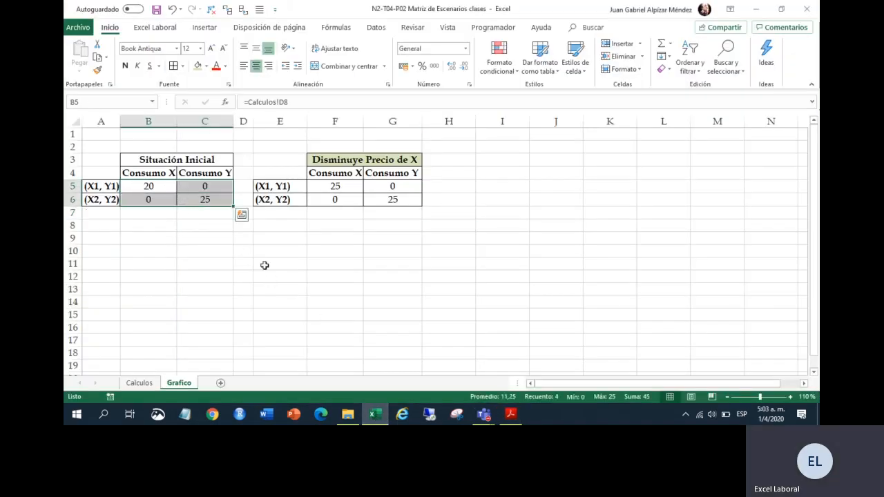
click(501, 414)
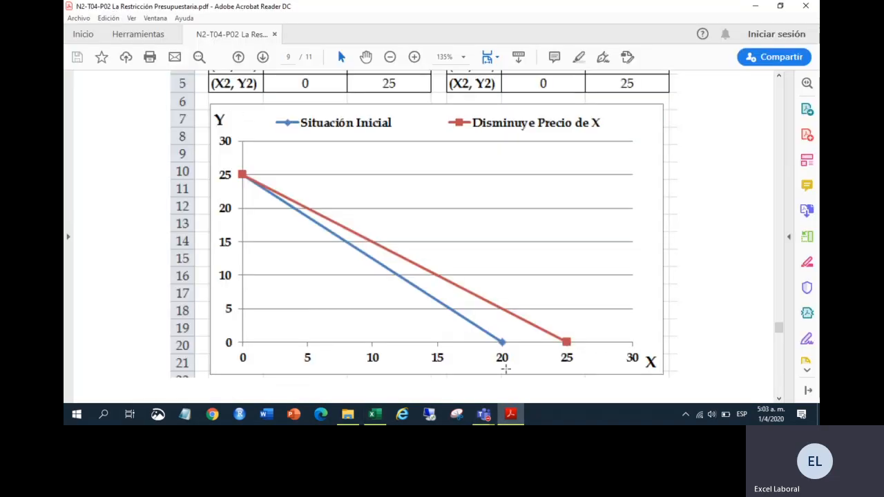
click(377, 414)
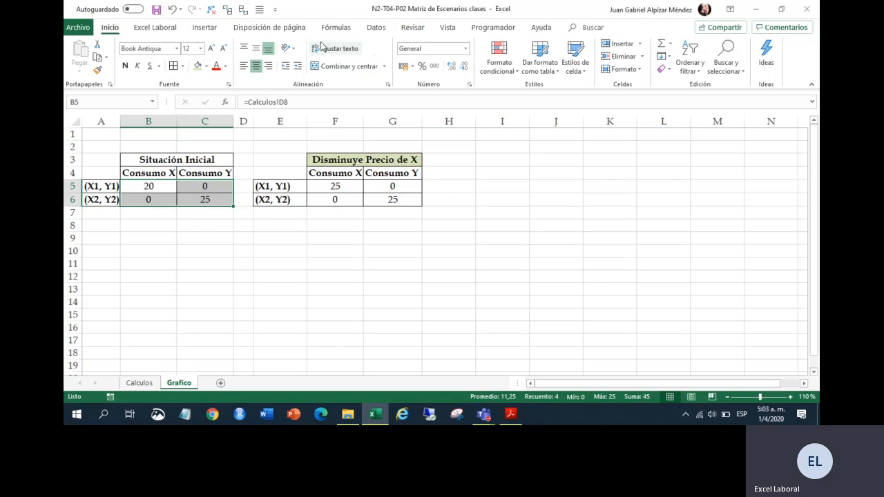
click(205, 28)
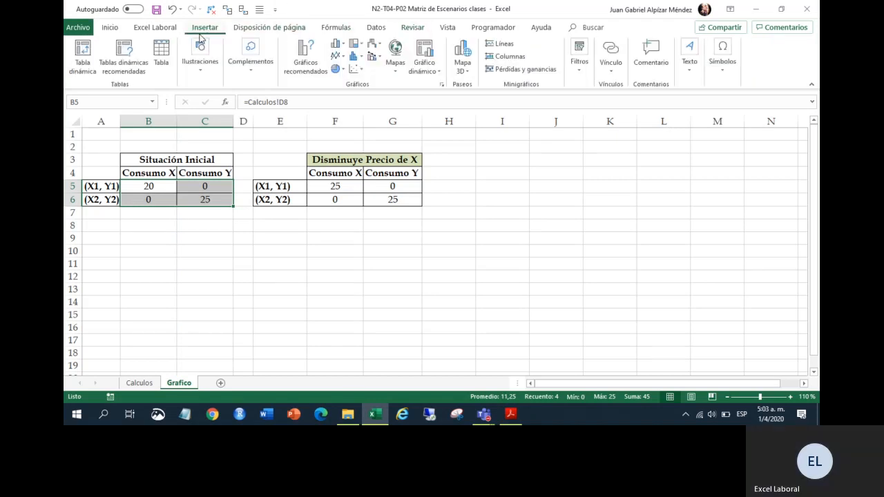
click(365, 72)
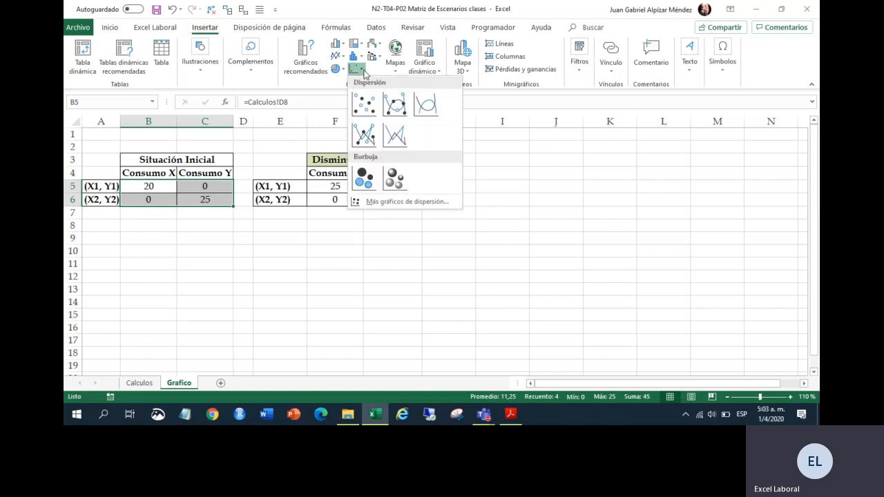
click(426, 104)
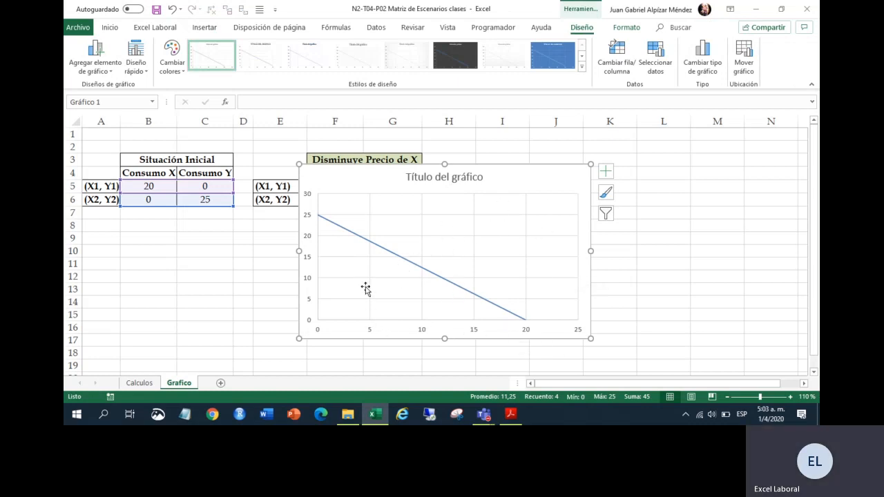
- Name the chart's existing series from the Situación Inicial header in B3 and move the chart beside the Disminuye Precio de X table
right_click(374, 250)
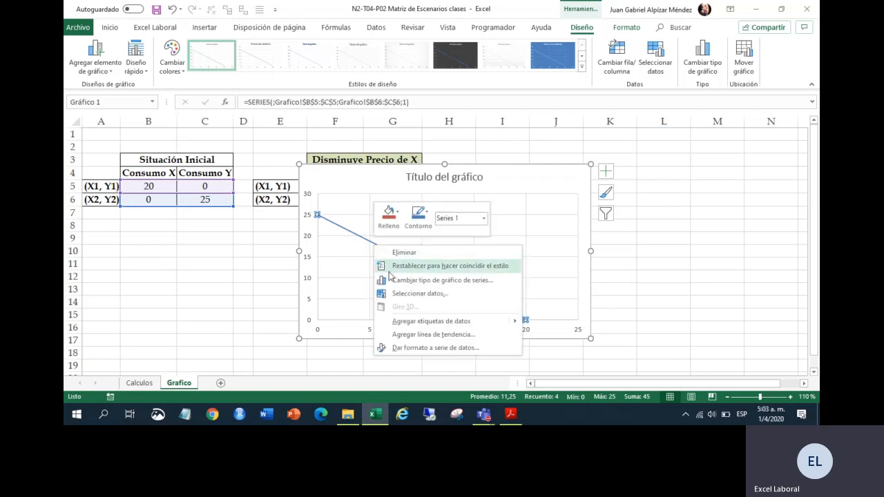
click(417, 295)
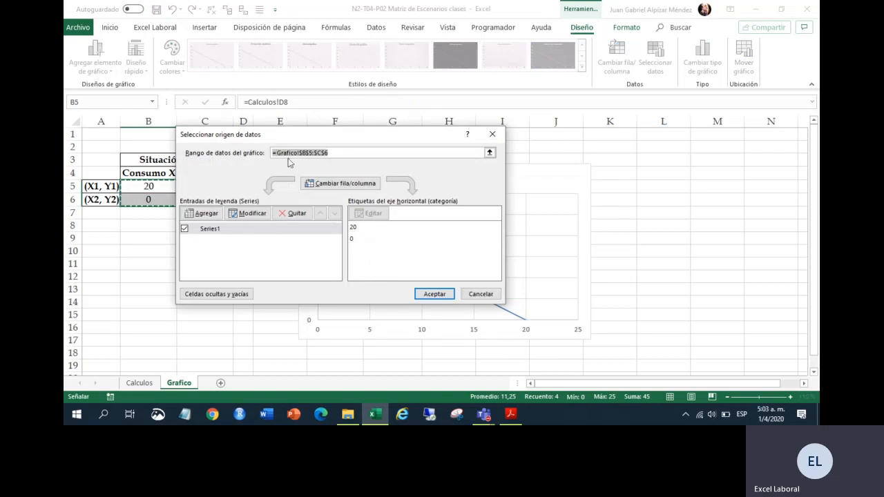
drag(281, 138, 464, 120)
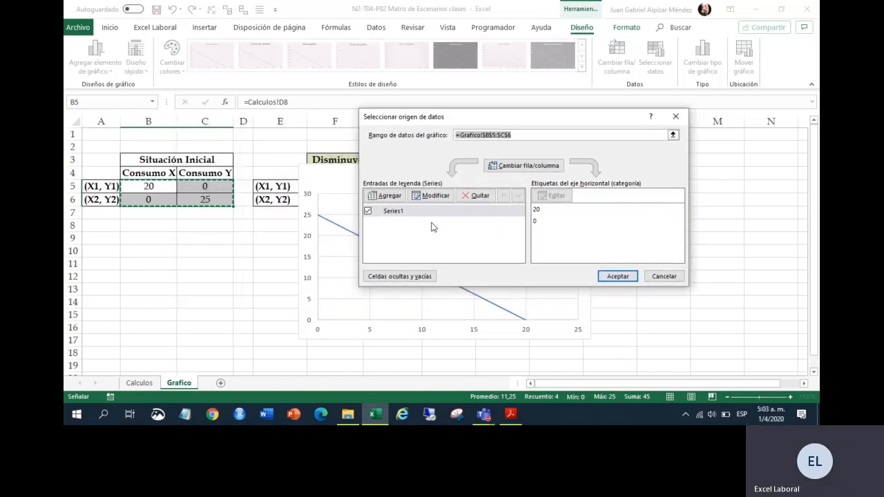
click(418, 214)
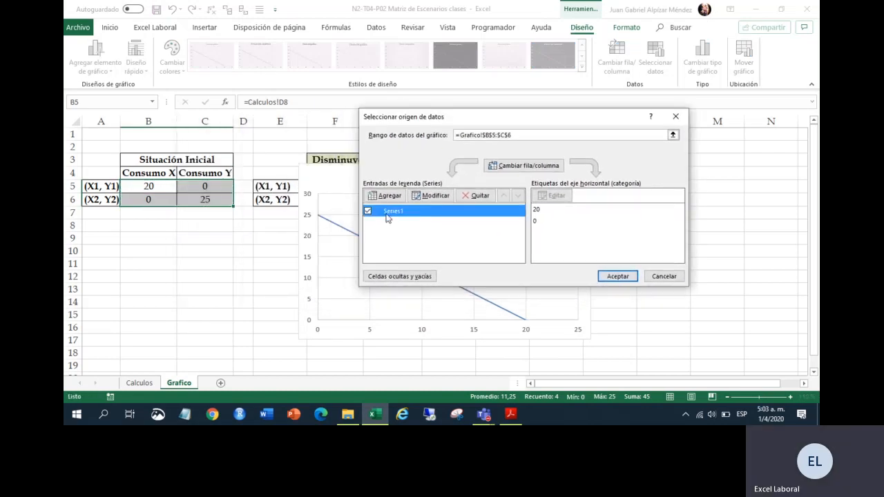
click(433, 195)
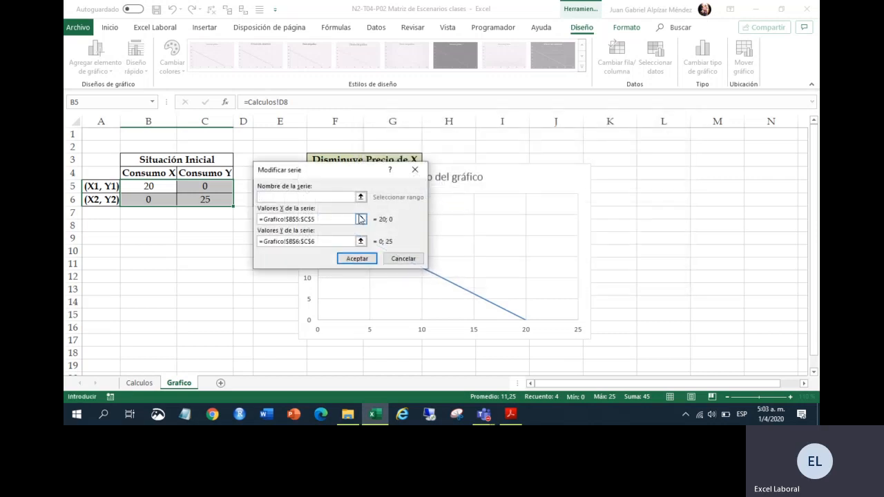
drag(338, 173, 394, 172)
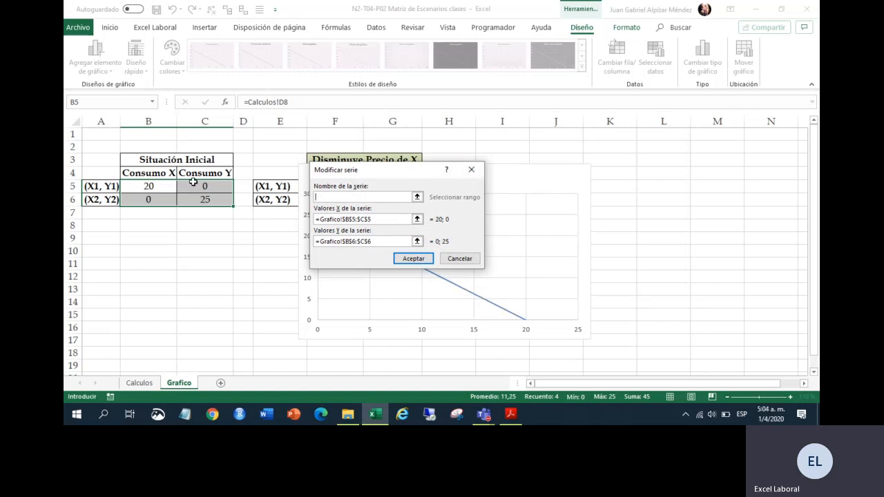
click(180, 162)
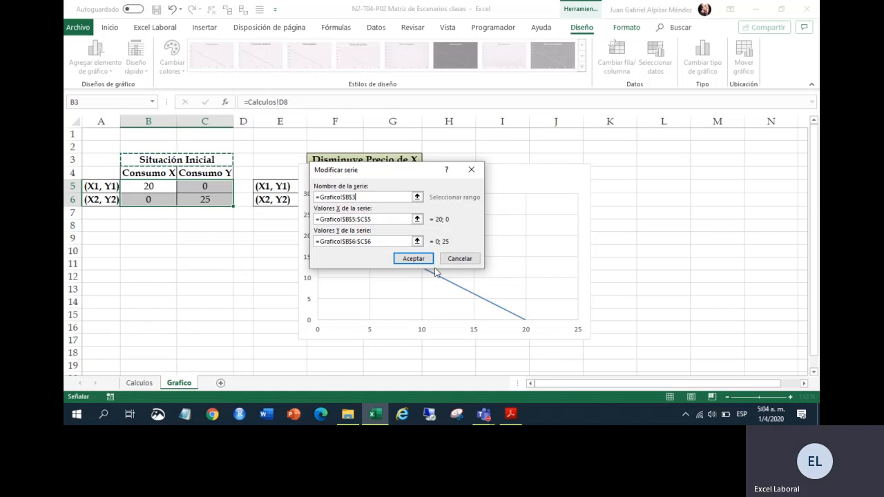
click(415, 259)
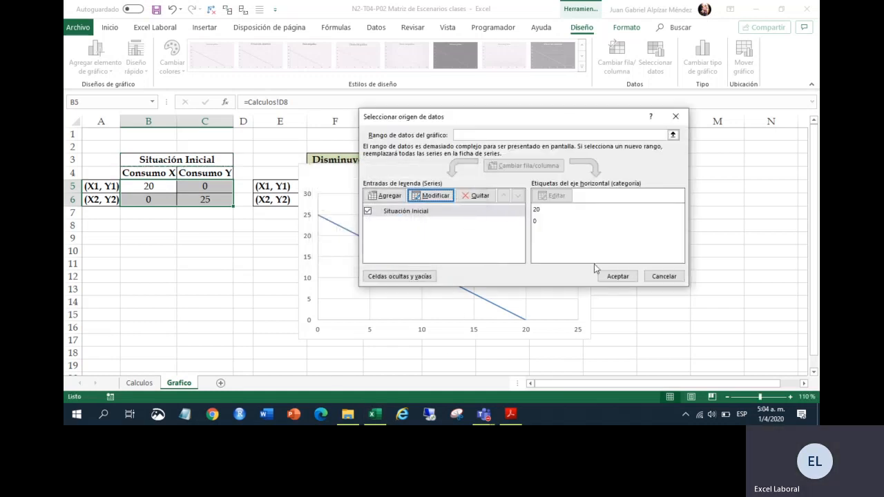
click(618, 277)
drag(503, 178, 643, 151)
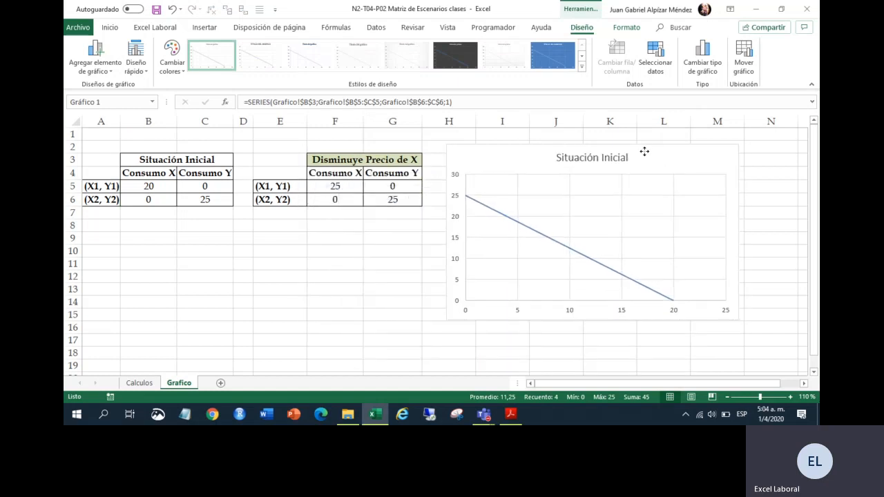
drag(621, 196, 621, 197)
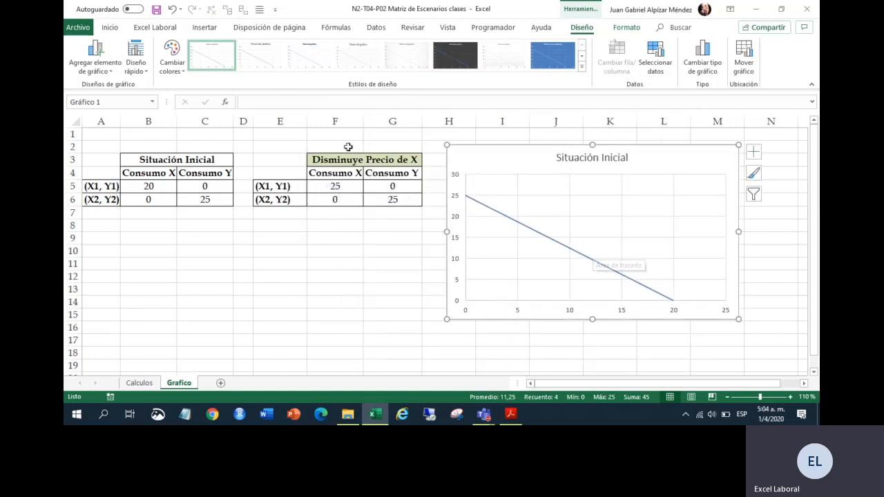
- Add a second chart series named from the Disminuye Precio de X header in F3, with F5:G5 as its X values
right_click(550, 216)
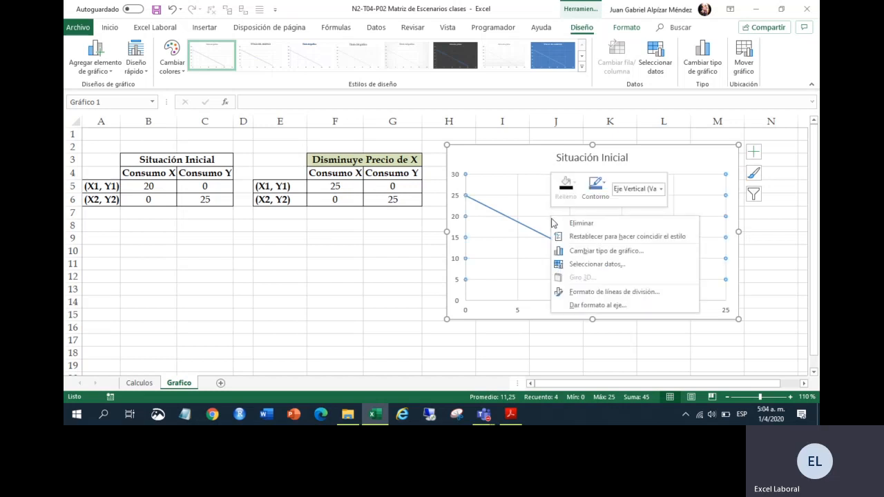
click(596, 264)
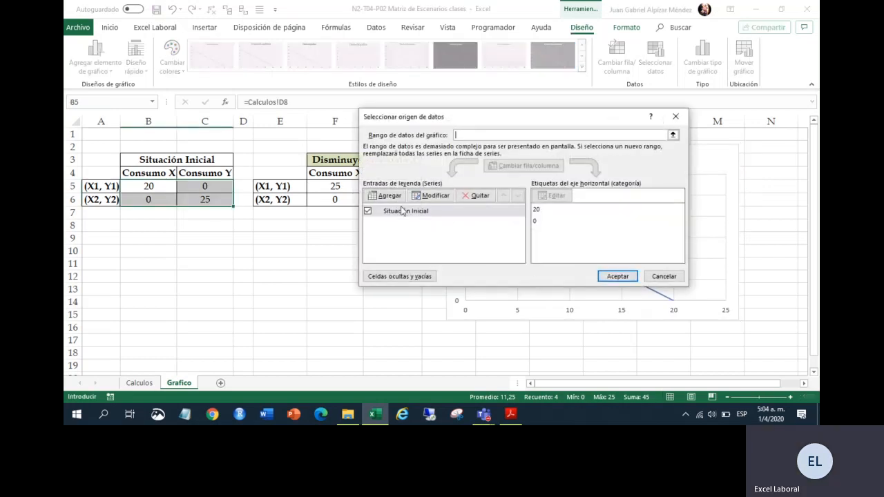
click(384, 196)
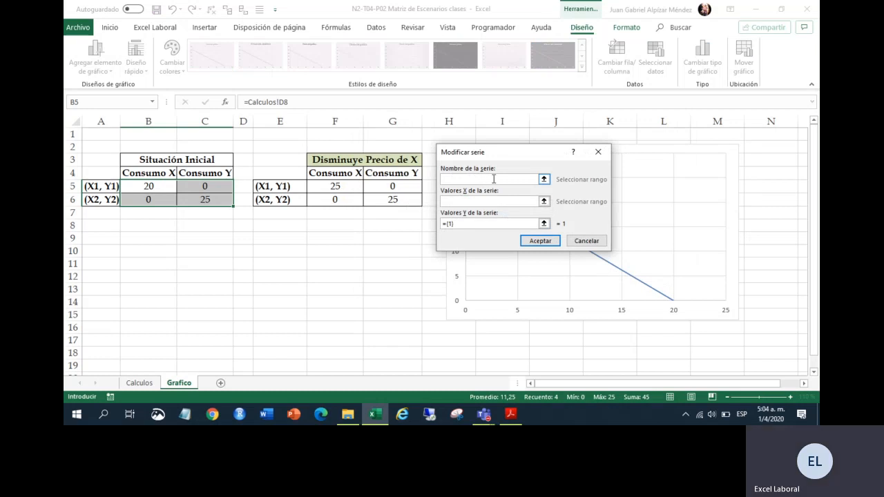
click(359, 161)
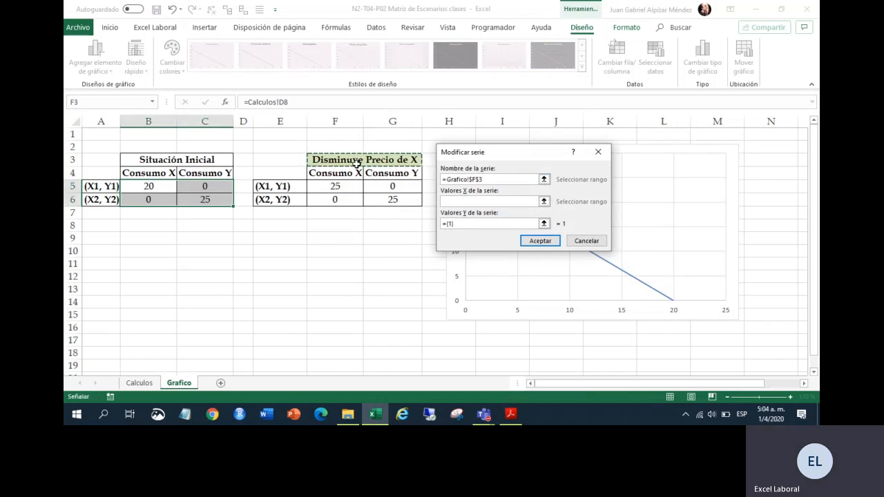
click(448, 203)
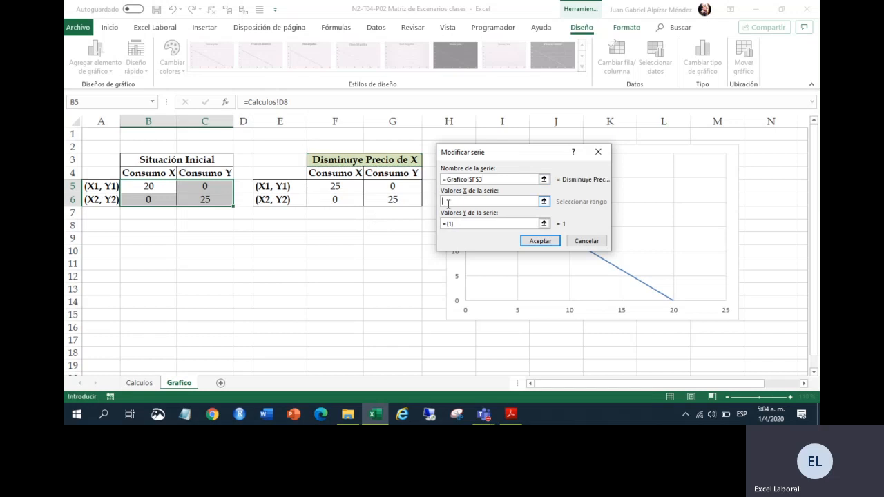
mouse_move(349, 185)
mouse_down()
mouse_move(392, 186)
mouse_move(352, 202)
mouse_up()
- Set the Disminuye Precio de X series' Y values to F6:G6 and accept the chart's data source
click(449, 224)
key(Return)
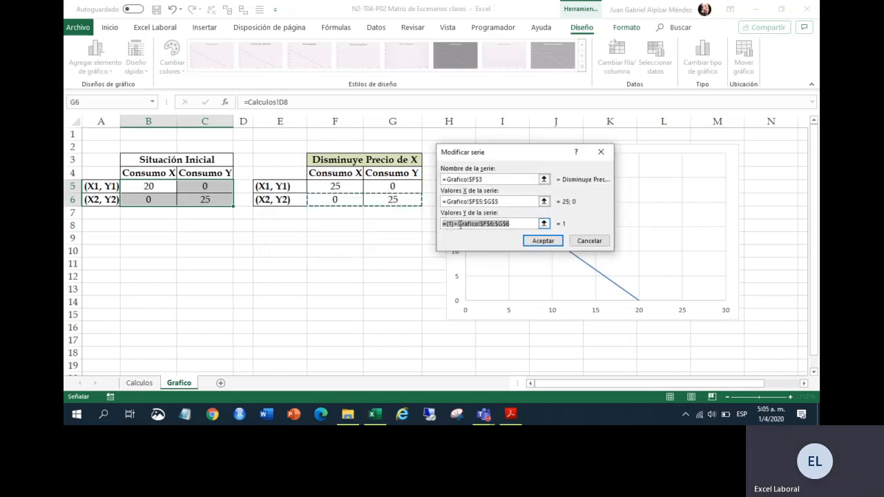
key(BackSpace)
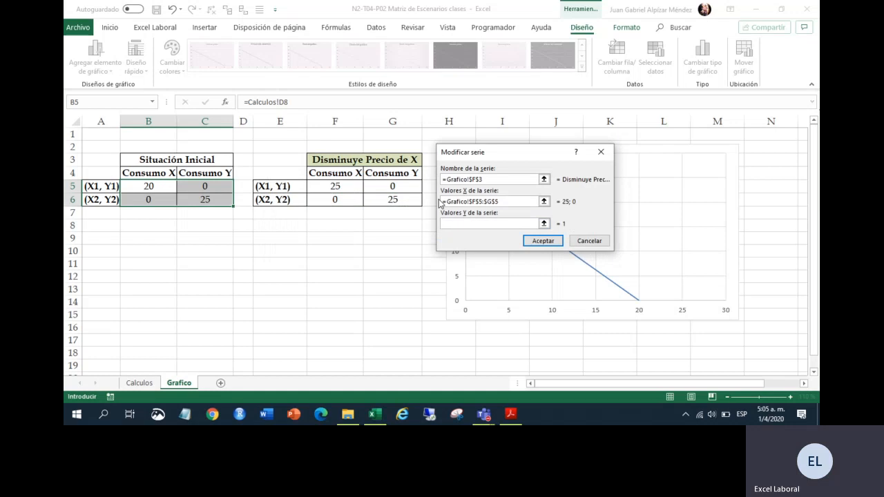
drag(387, 199, 362, 198)
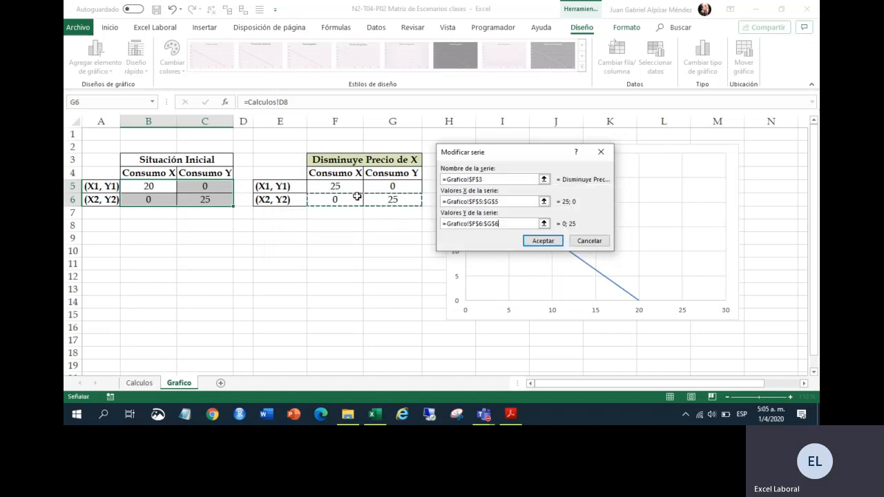
click(542, 241)
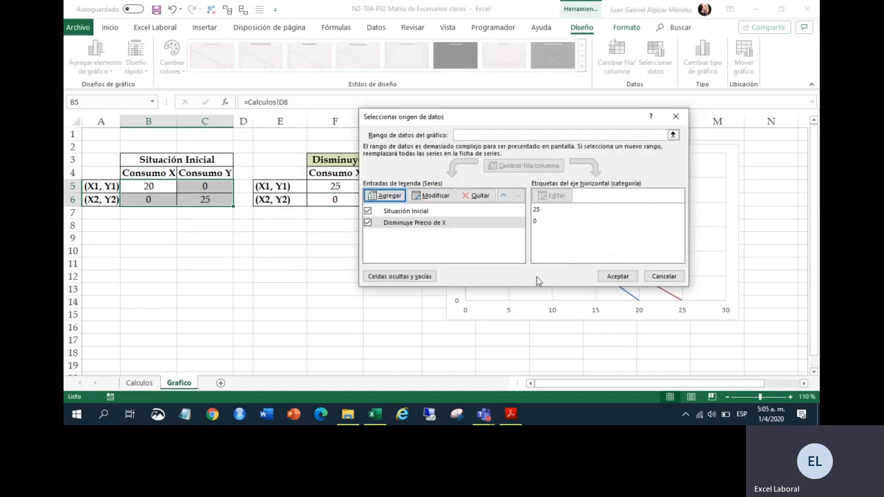
click(619, 277)
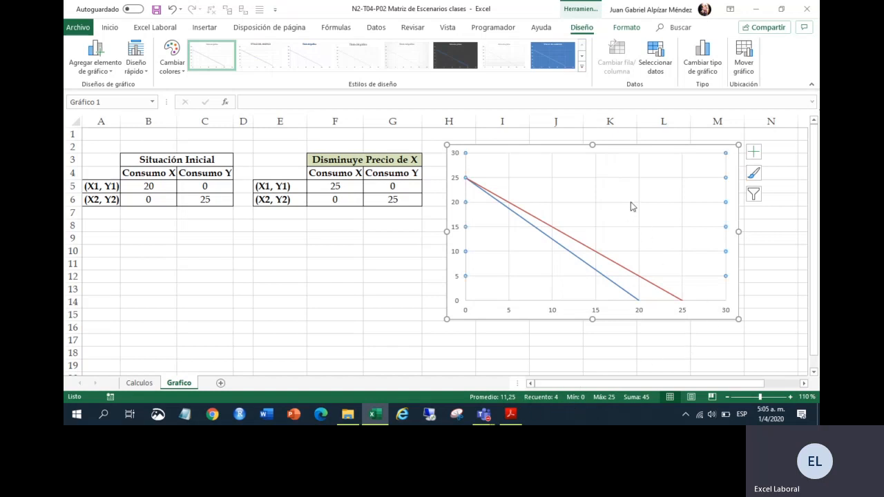
- Delete the horizontal and vertical gridlines from the chart
key(Delete)
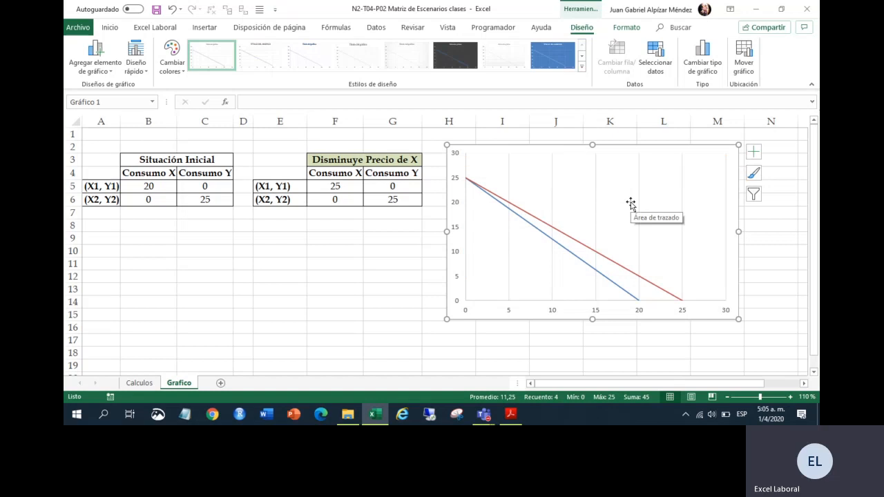
click(639, 181)
key(Delete)
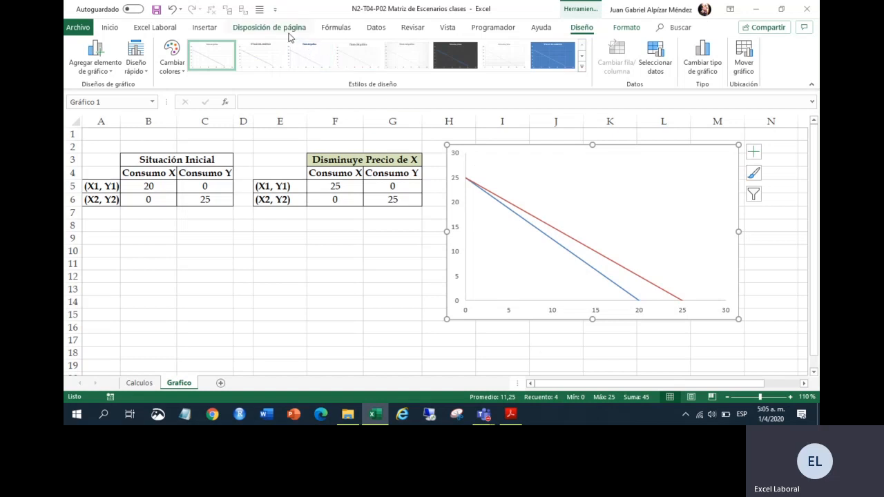
- Move the chart below the two data tables, with its upper edge at about row 8
click(203, 29)
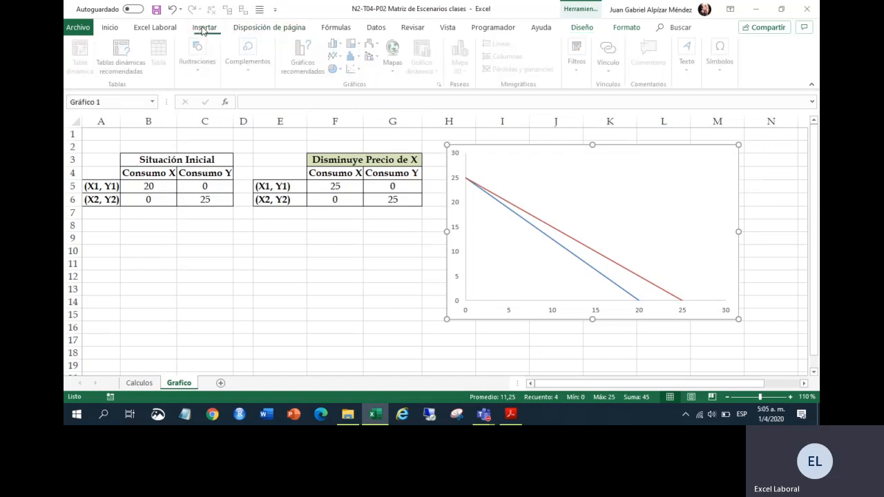
click(535, 111)
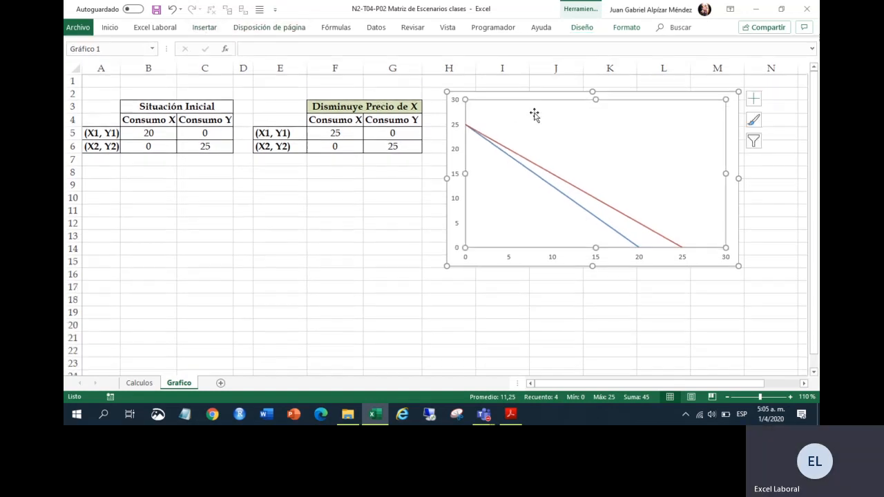
drag(535, 101, 228, 176)
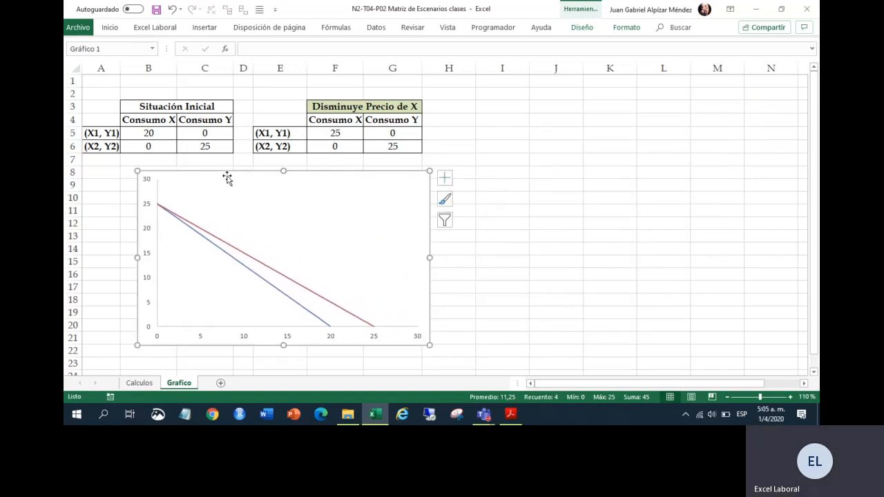
- Check the sample chart in the PDF guide, return to Excel and add a legend above the chart's plot area
click(510, 413)
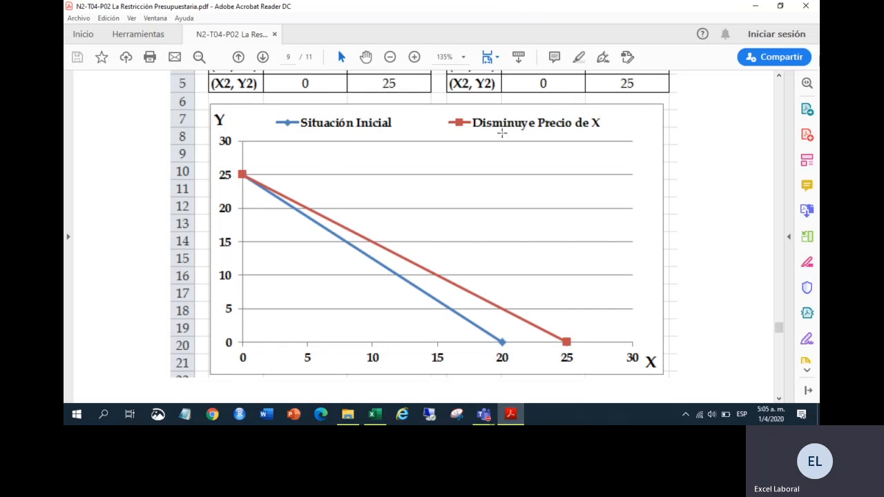
click(375, 414)
right_click(347, 212)
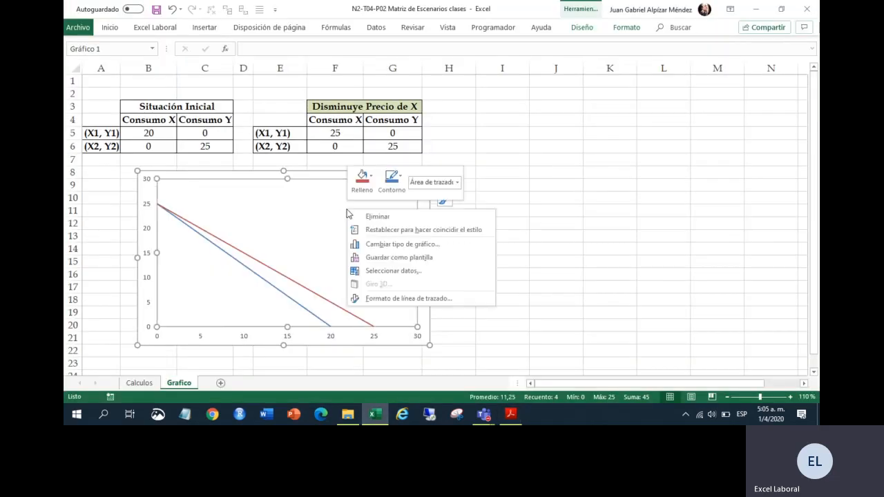
click(335, 205)
click(333, 173)
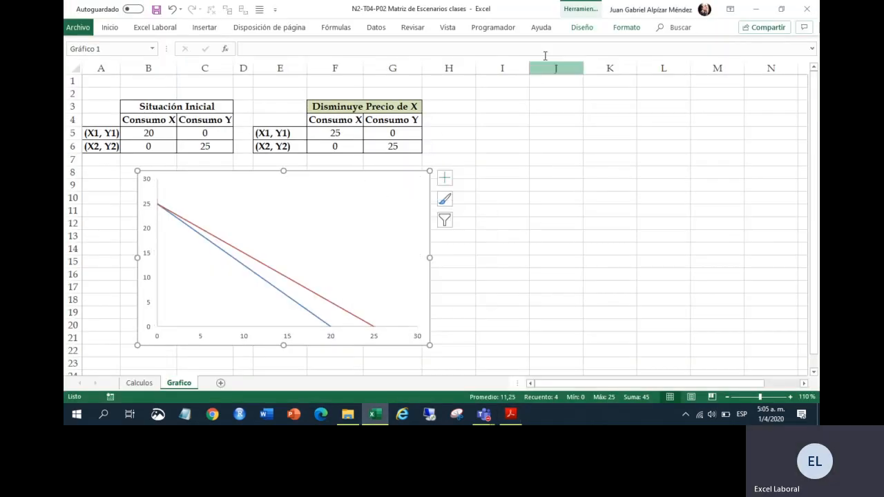
click(582, 28)
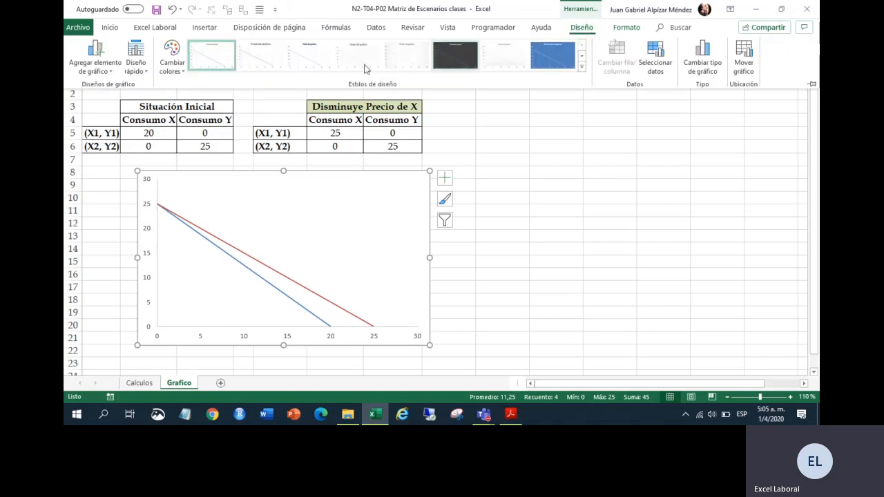
click(105, 73)
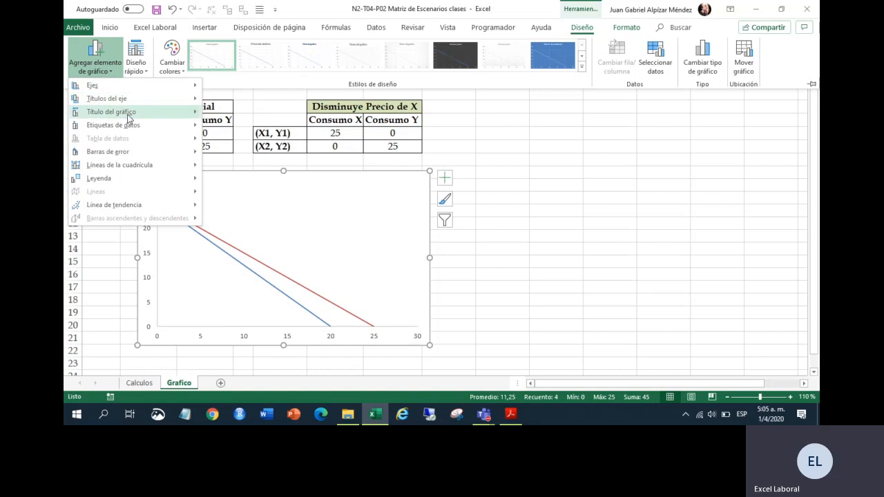
mouse_move(129, 128)
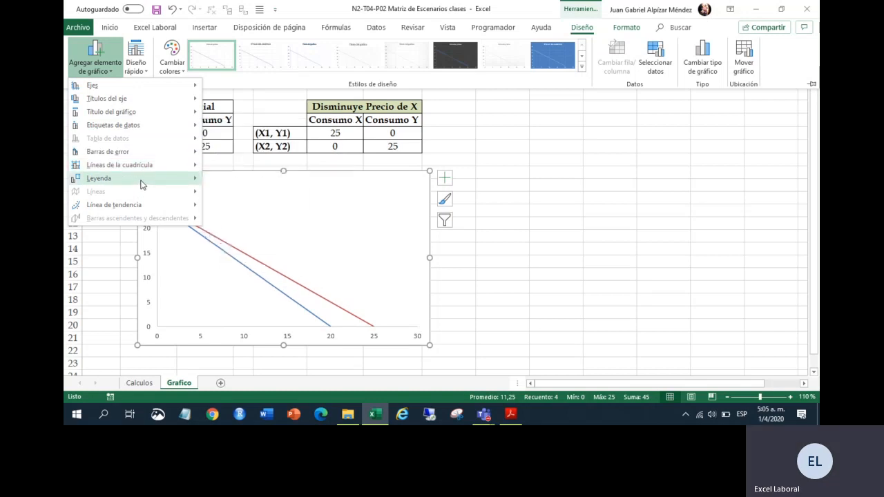
mouse_move(142, 184)
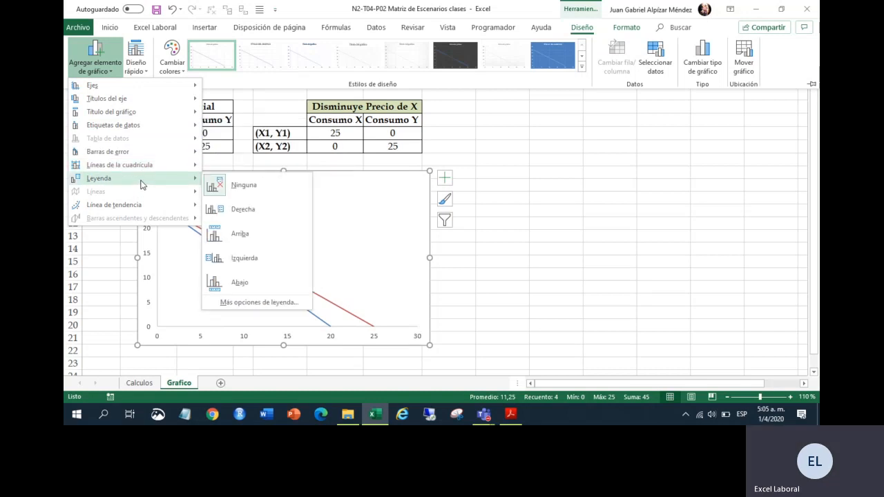
click(237, 234)
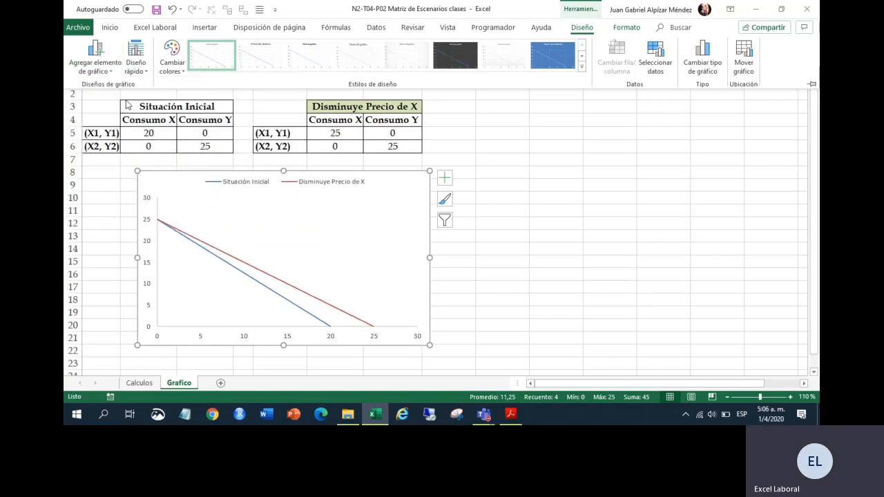
- Add primary horizontal and primary vertical axis titles to the chart
click(113, 72)
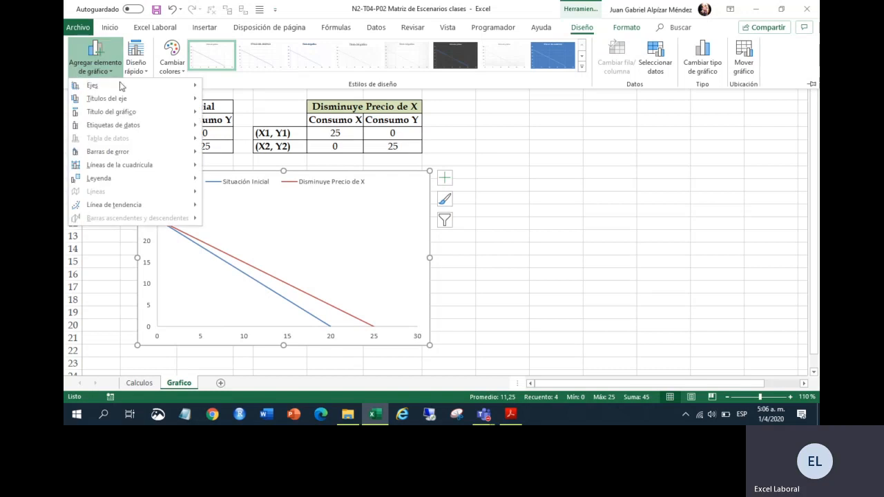
mouse_move(135, 102)
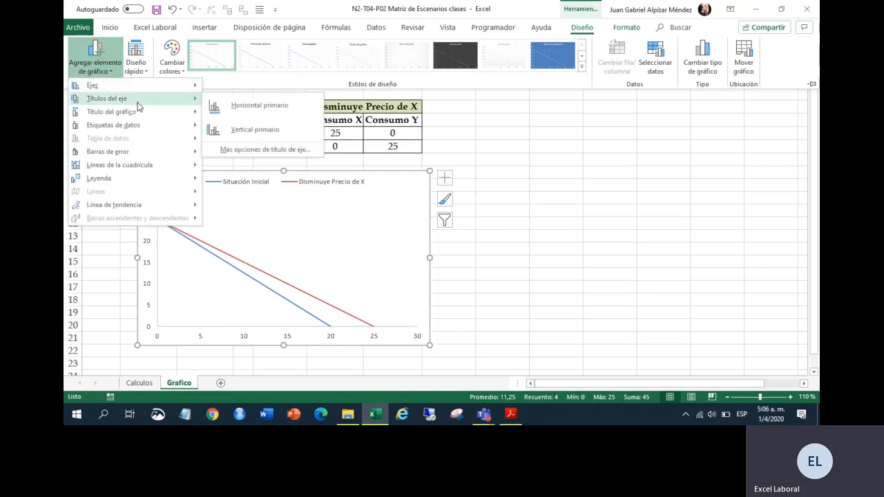
click(221, 107)
click(114, 73)
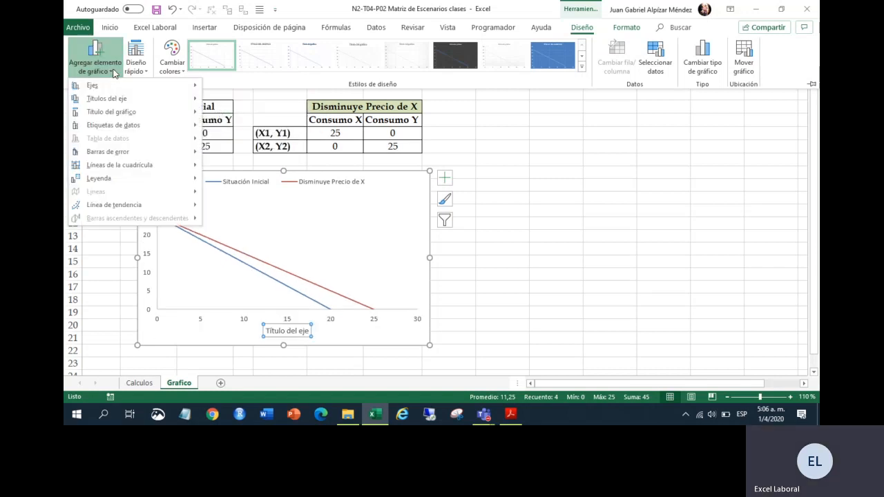
mouse_move(172, 100)
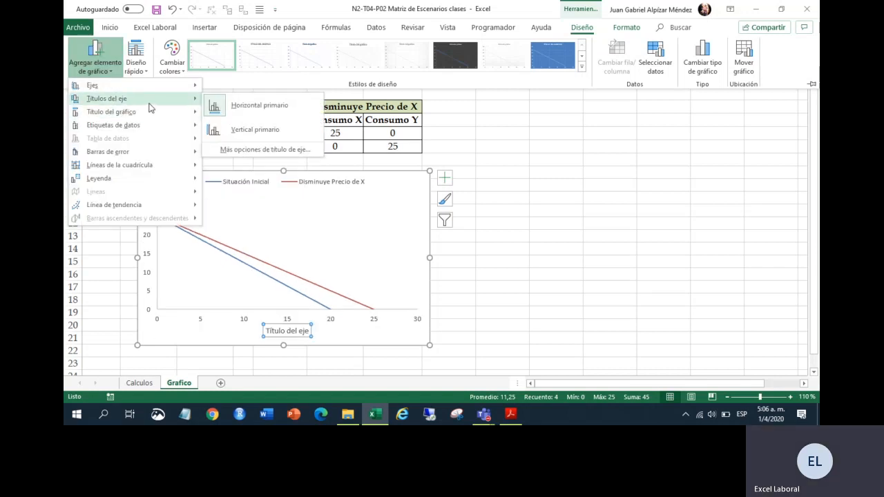
click(221, 129)
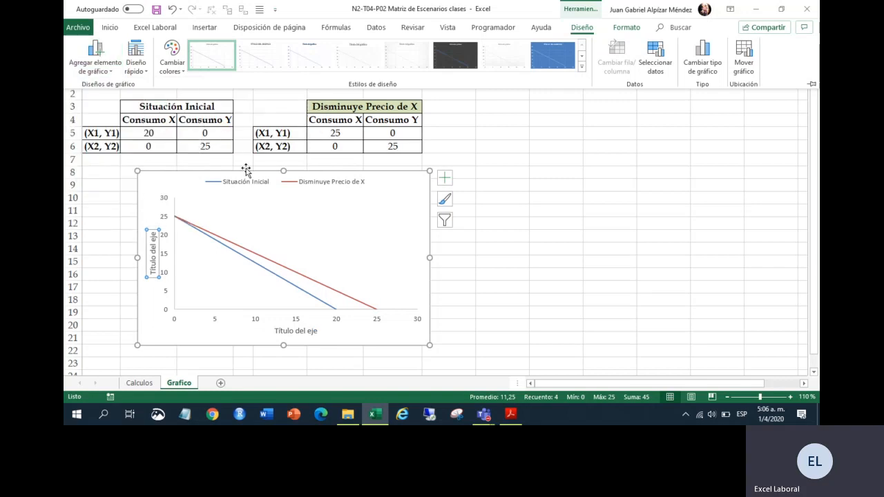
- Replace the vertical axis title with Y and move it above the upper end of the vertical axis
click(154, 241)
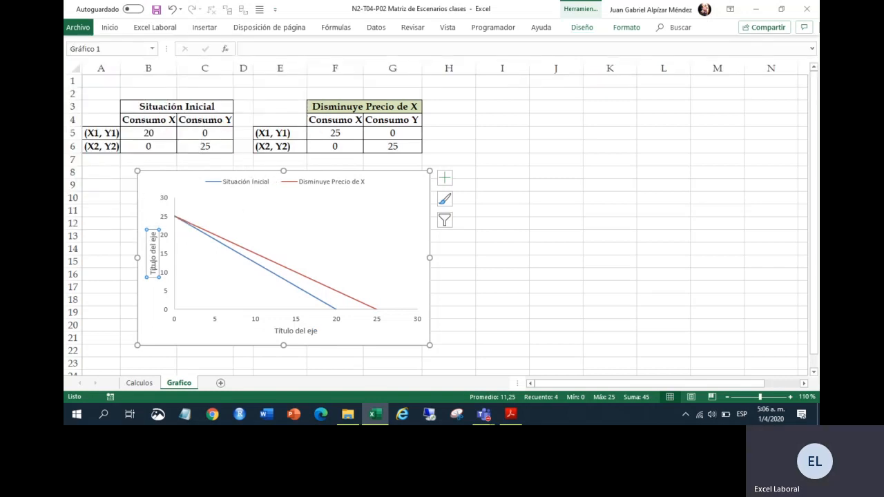
drag(154, 267, 152, 236)
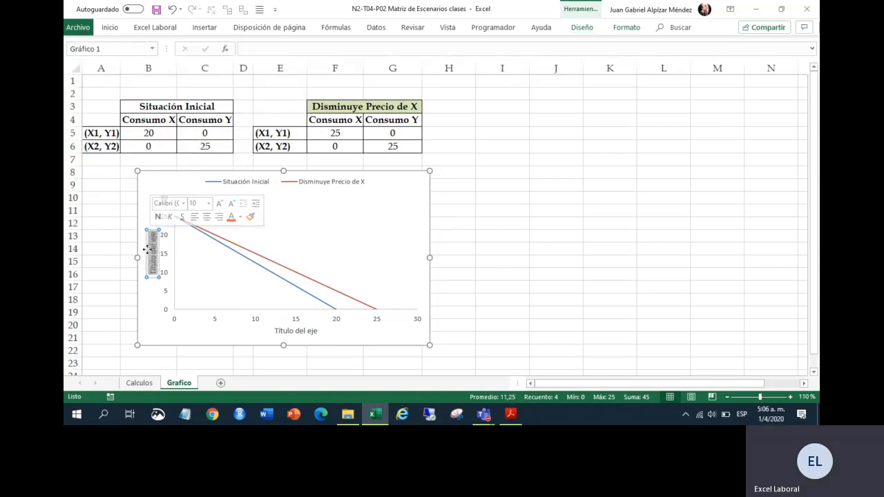
key(Delete)
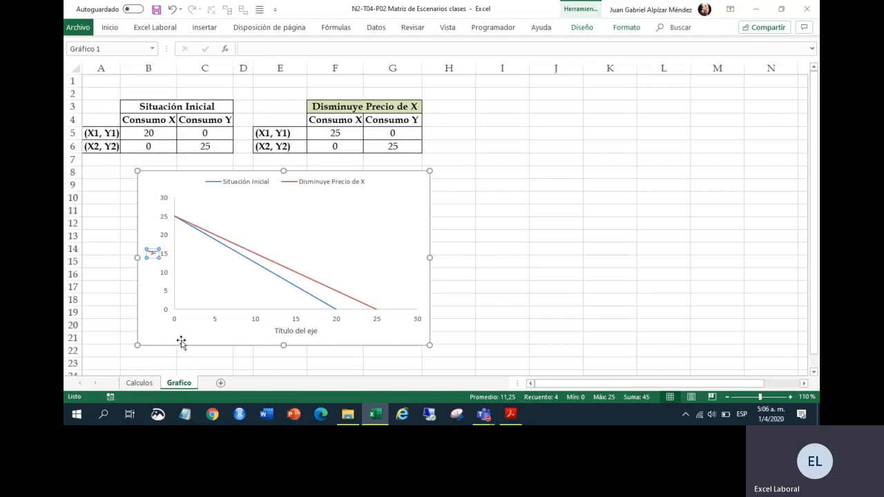
click(152, 257)
drag(152, 259, 148, 192)
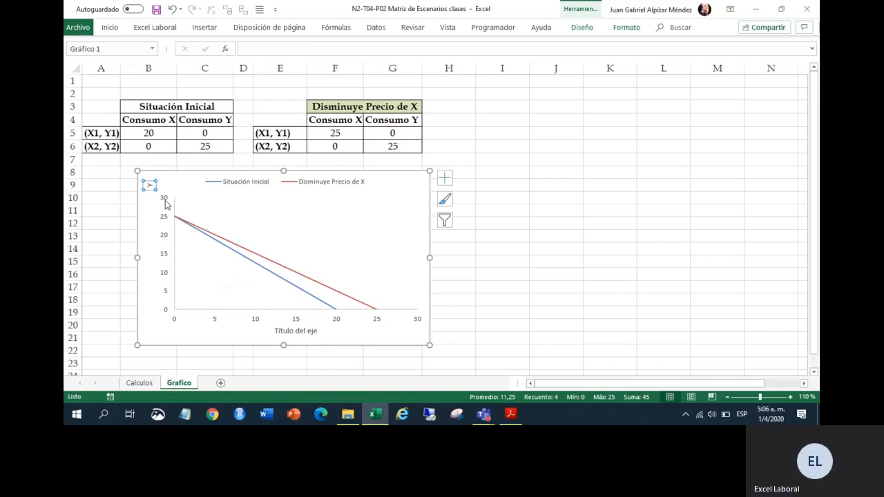
- Open the axis title format options and set the horizontal axis title's text direction to Horizontal
click(584, 28)
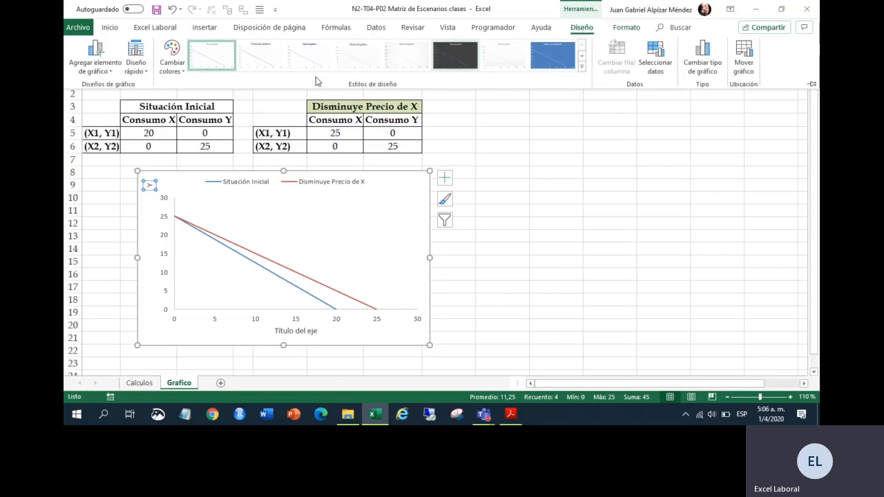
click(95, 59)
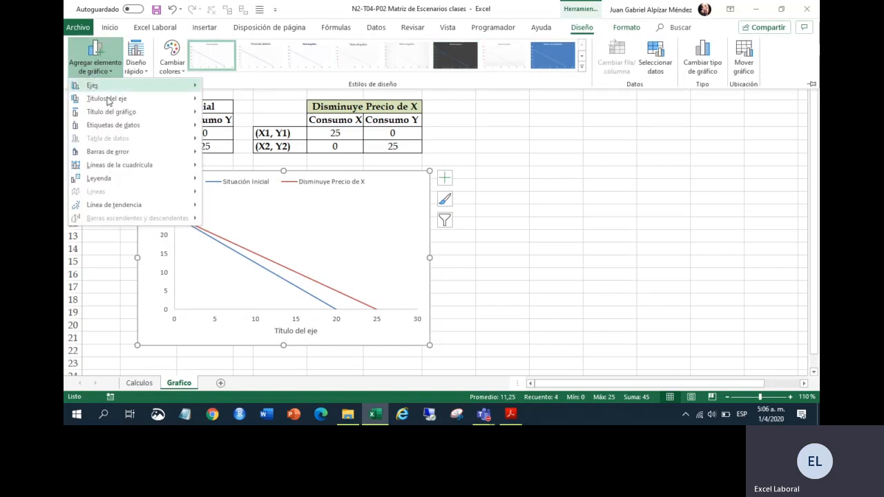
mouse_move(147, 114)
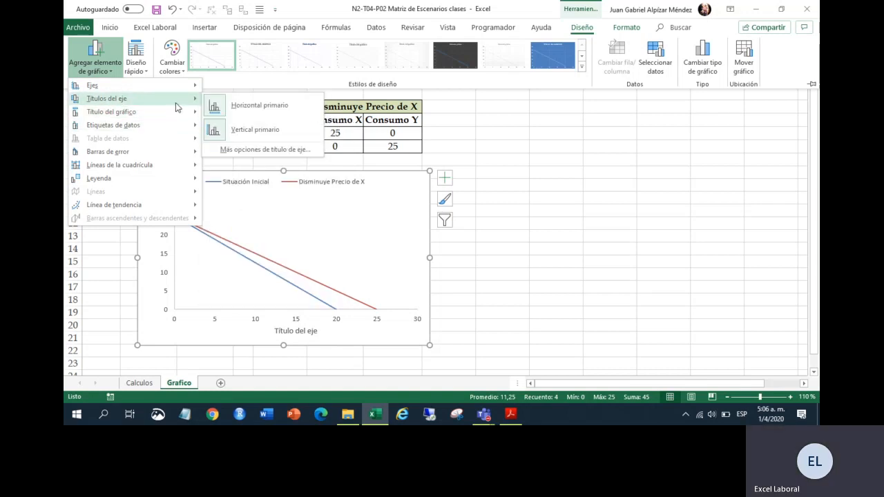
click(248, 149)
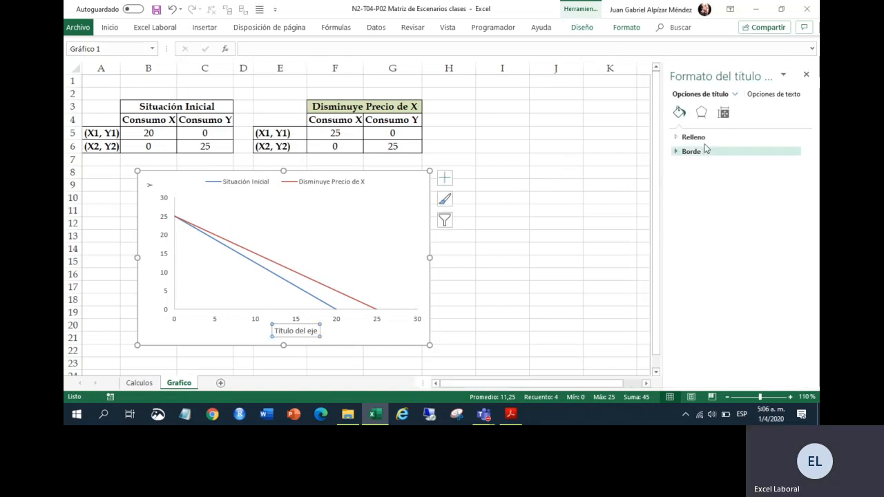
click(721, 115)
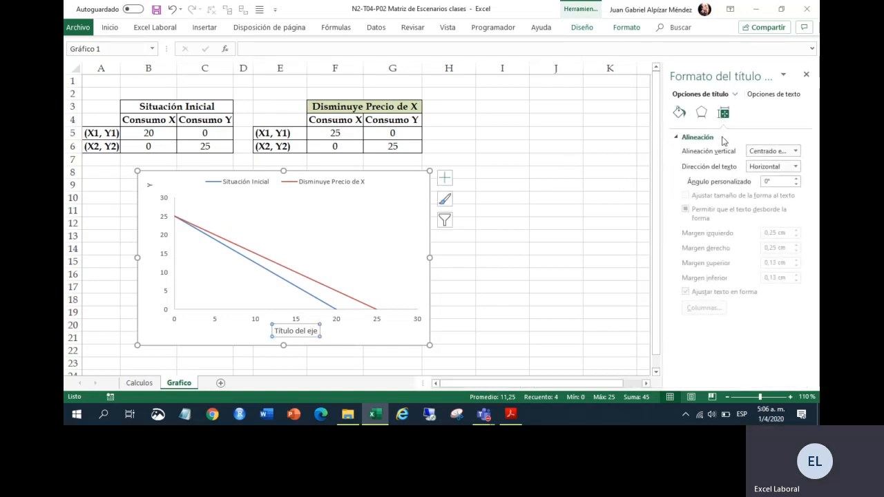
click(796, 167)
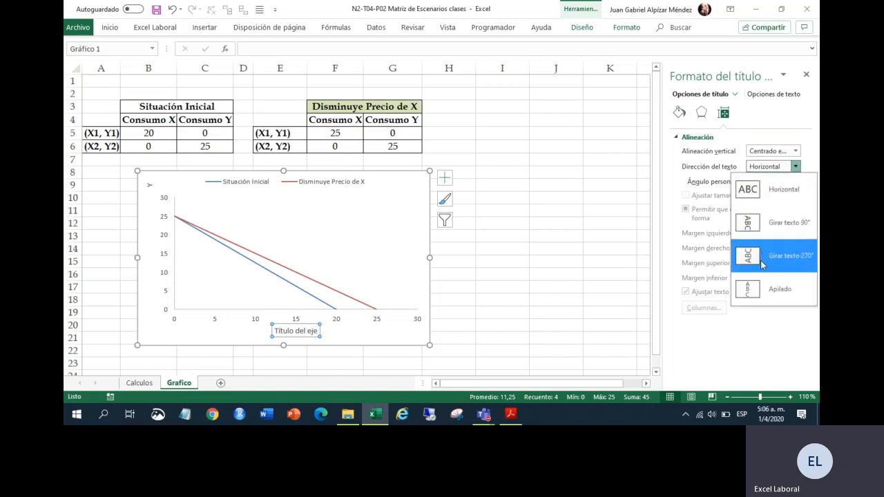
click(761, 193)
- Set the text direction of the chart's vertical axis title Y to Horizontal
click(149, 185)
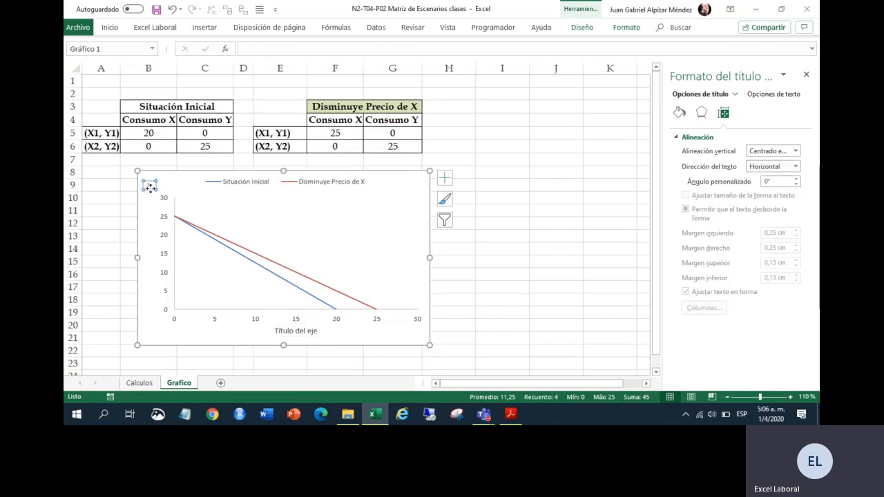
click(796, 150)
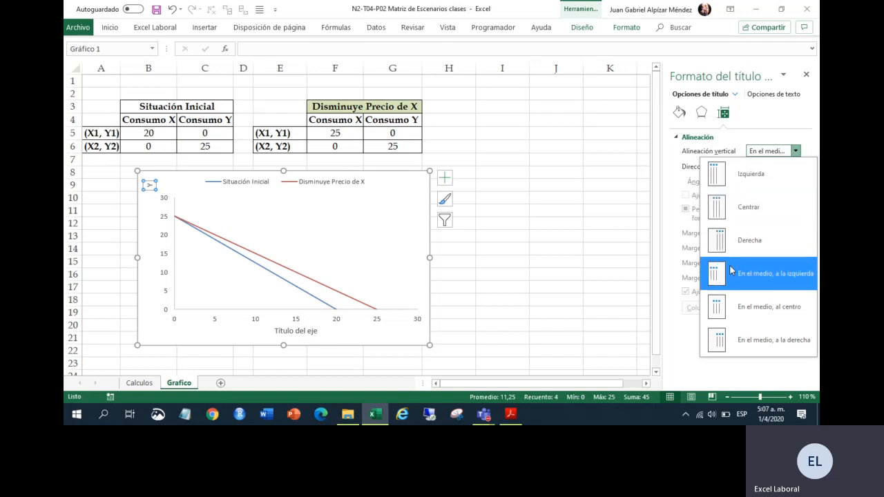
click(765, 132)
click(796, 166)
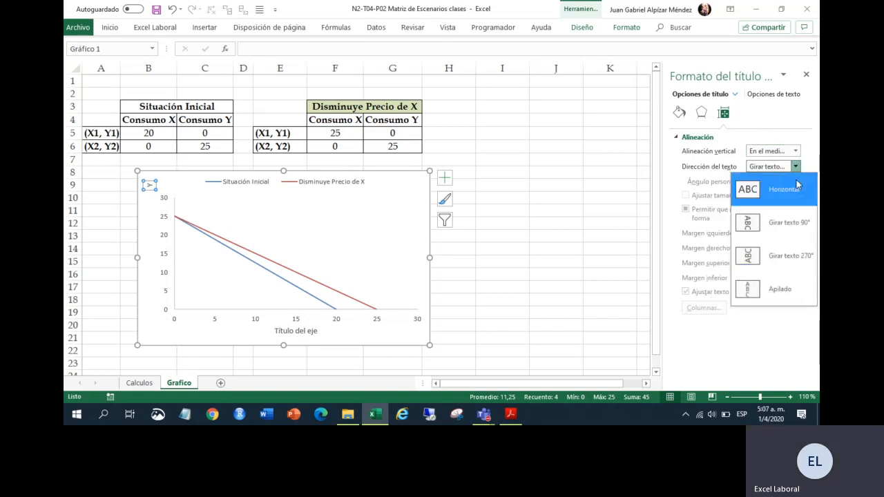
click(764, 189)
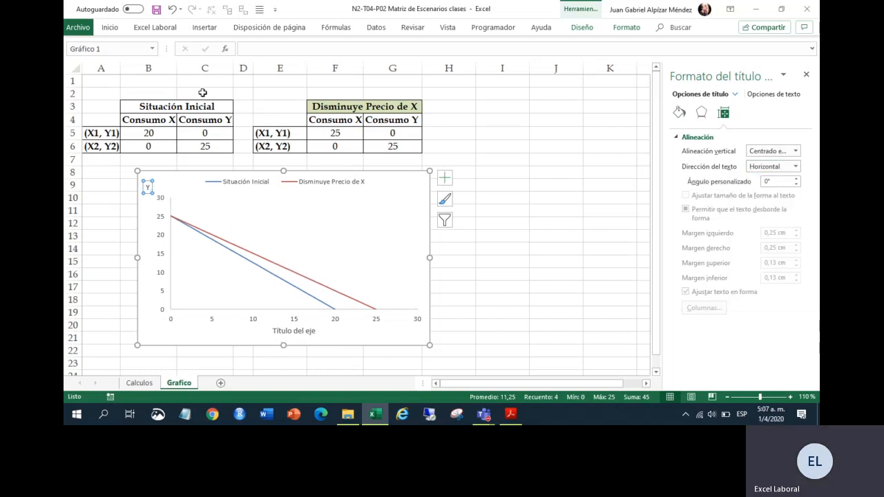
- Make the vertical axis title Y bold and increase its font size to 16
click(110, 27)
click(125, 66)
click(211, 48)
click(211, 49)
click(211, 49)
click(210, 49)
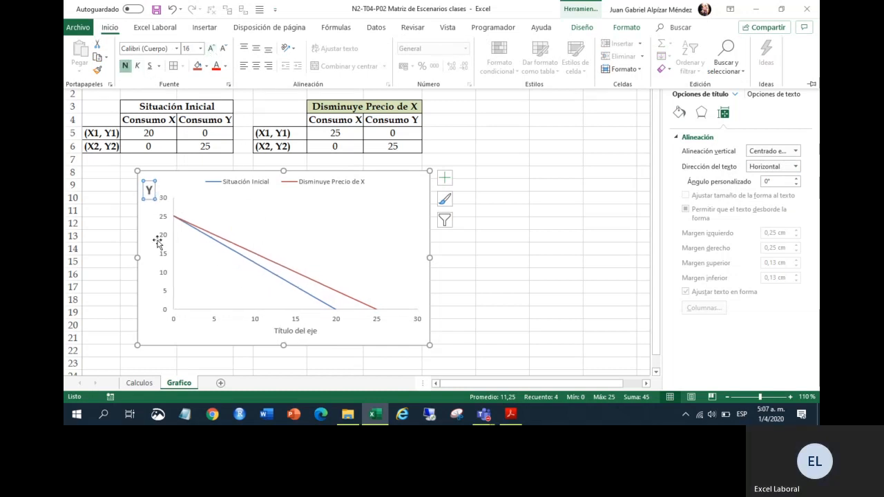
key(Escape)
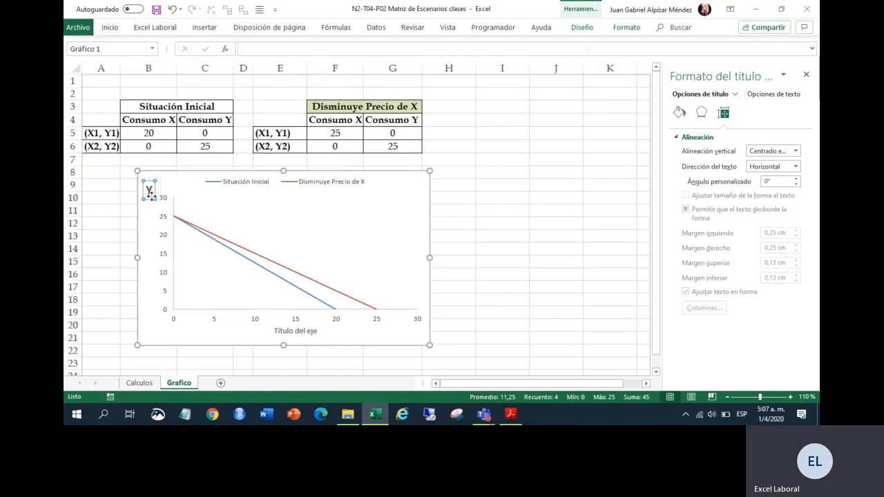
- Place the Y title above the vertical axis and widen the plot area toward the chart's left edge
click(185, 256)
drag(154, 249, 157, 253)
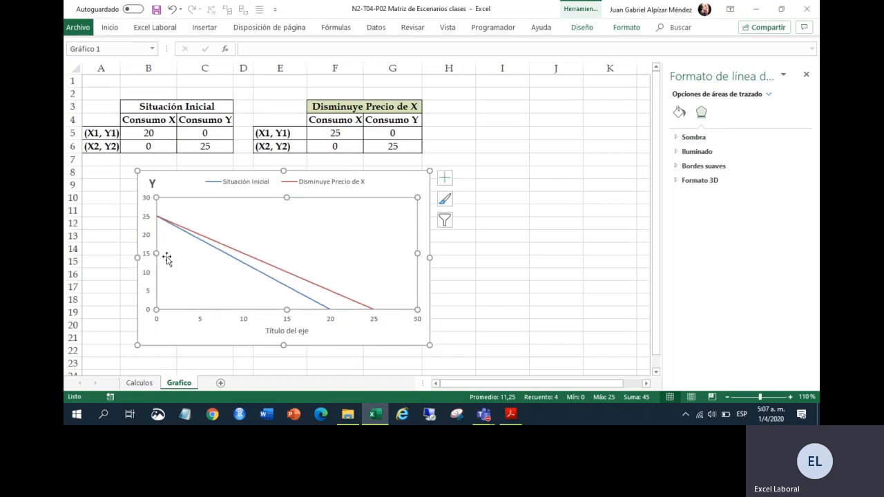
drag(158, 253, 161, 253)
- Replace the horizontal axis title's placeholder text with X
click(280, 336)
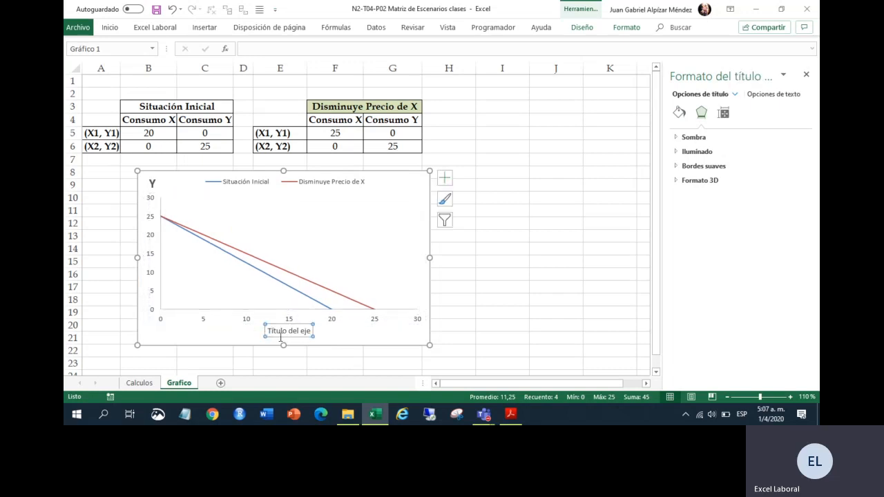
drag(271, 334, 312, 333)
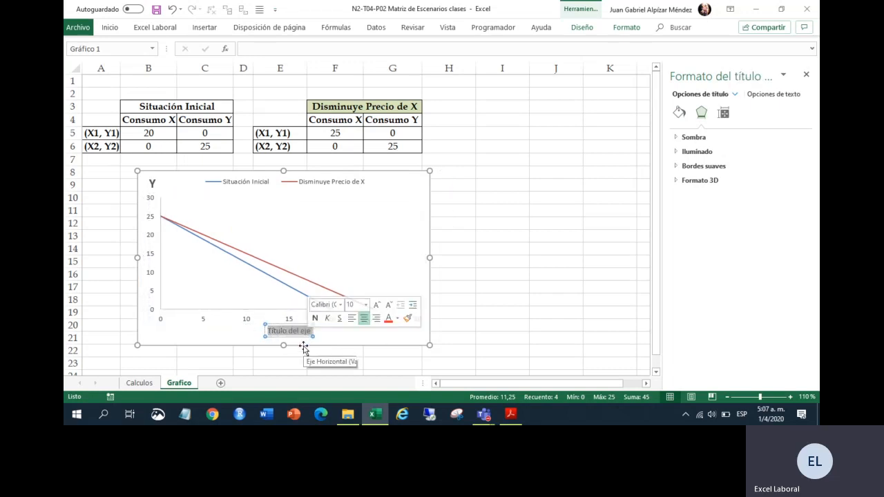
text(X)
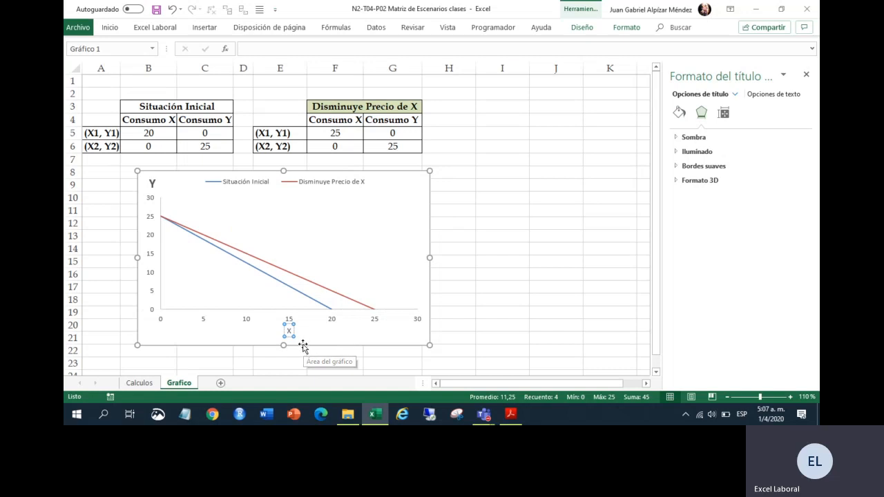
- Make the horizontal axis title X bold and increase its font size to 18
click(291, 327)
click(152, 183)
click(110, 28)
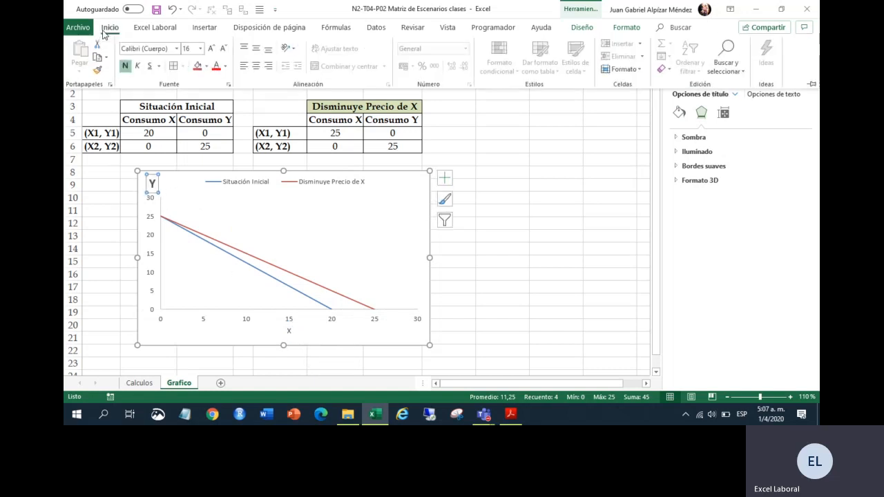
click(287, 336)
click(290, 331)
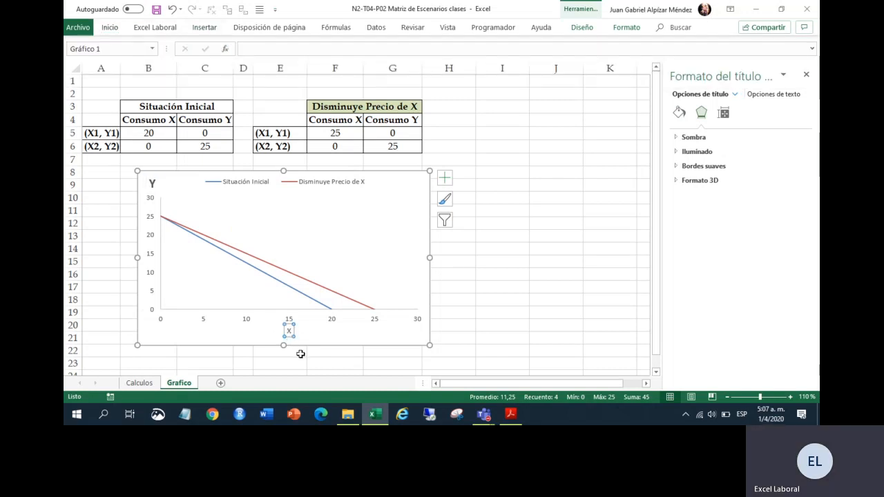
click(110, 28)
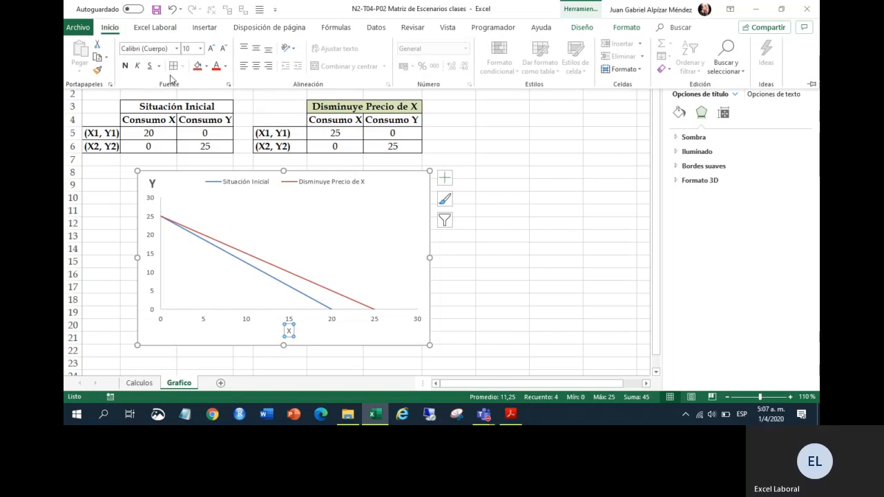
click(211, 48)
click(211, 48)
click(211, 48)
click(211, 48)
click(210, 48)
click(125, 66)
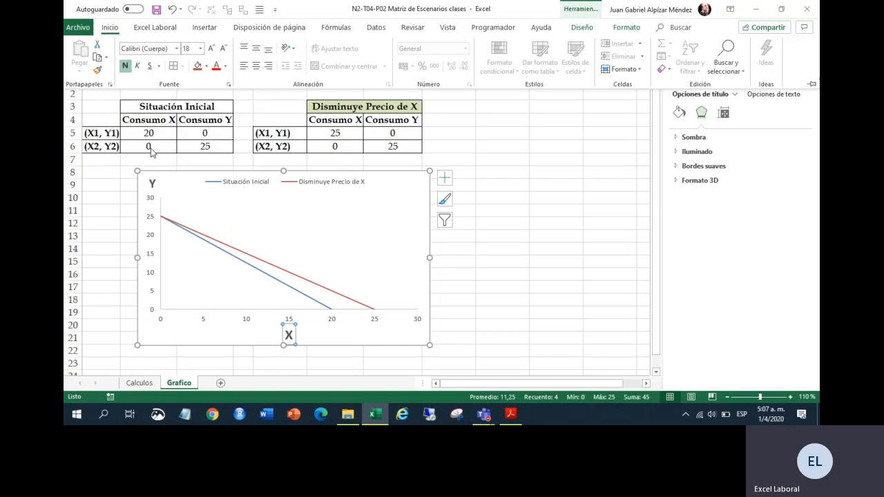
- Move the X title to the chart's lower-right corner, below the end of the horizontal axis
click(290, 333)
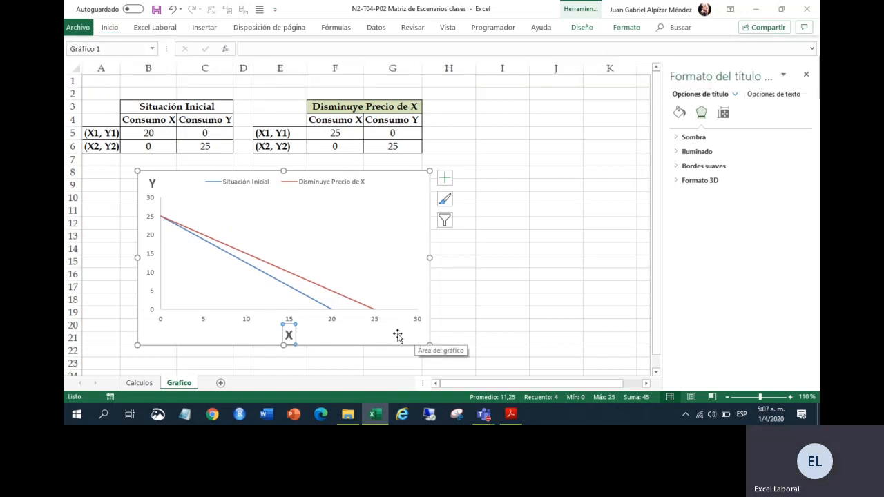
drag(293, 336, 431, 341)
click(460, 323)
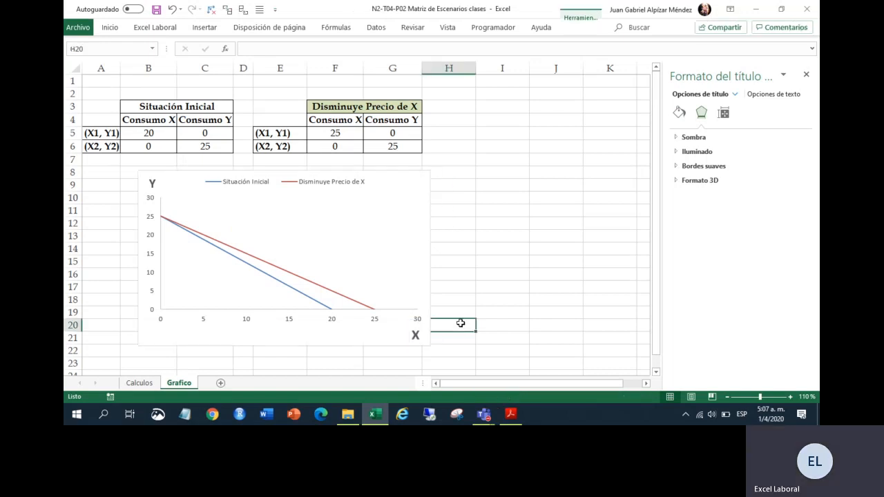
- Check the sample chart in the PDF guide, return to Excel, narrow the plot area from its right edge and extend it downward
click(513, 414)
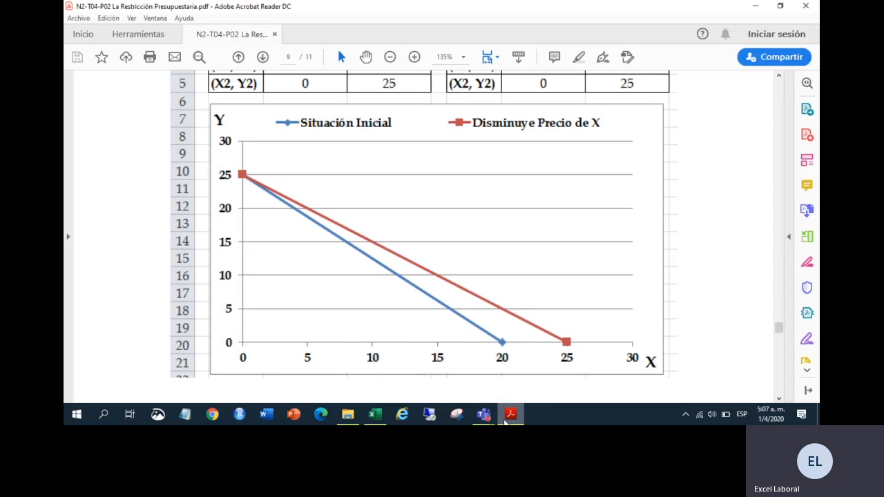
key(alt+Tab)
click(402, 290)
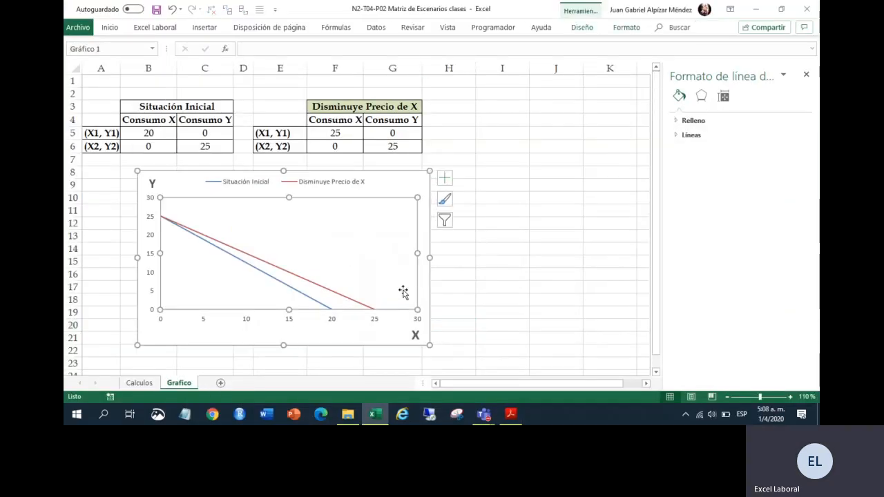
drag(397, 253, 398, 253)
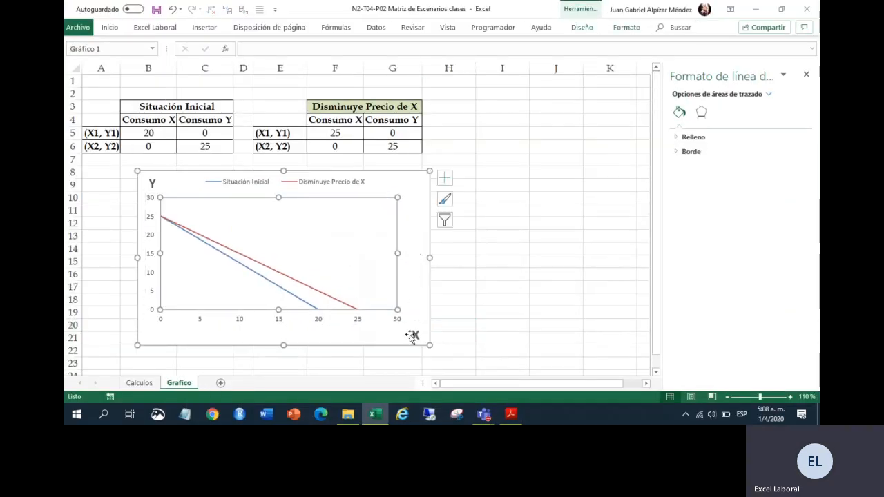
click(414, 335)
click(372, 291)
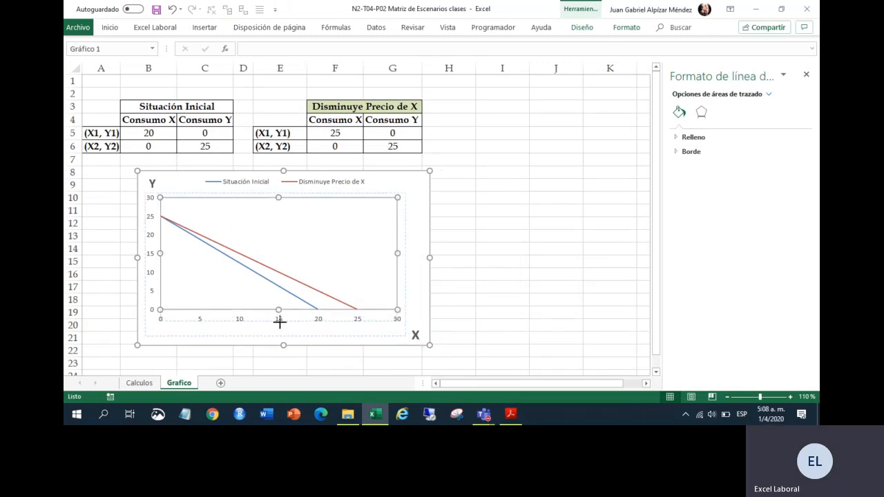
click(476, 303)
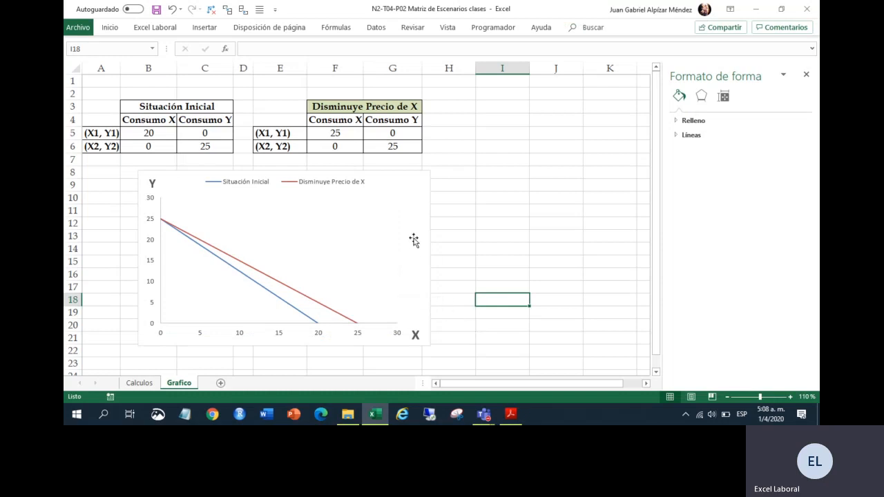
- Check the PDF sample, return to Excel, make the chart legend's text larger and bold, and close the format options
click(508, 414)
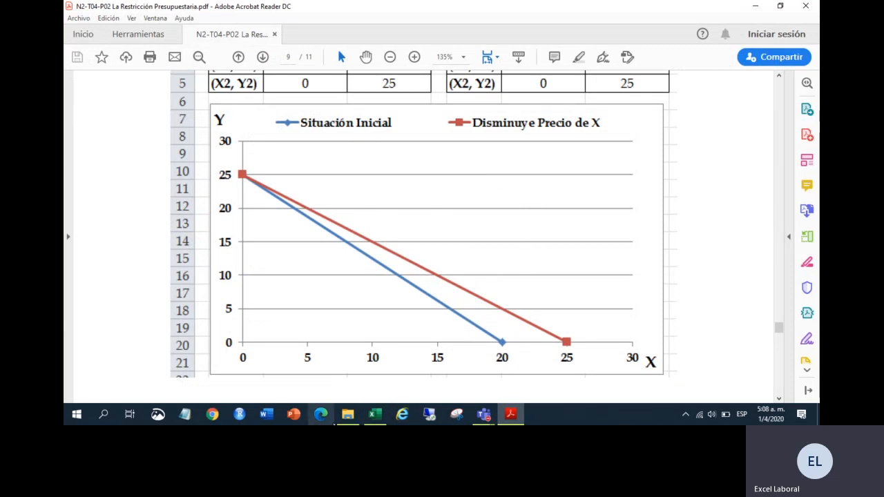
click(374, 413)
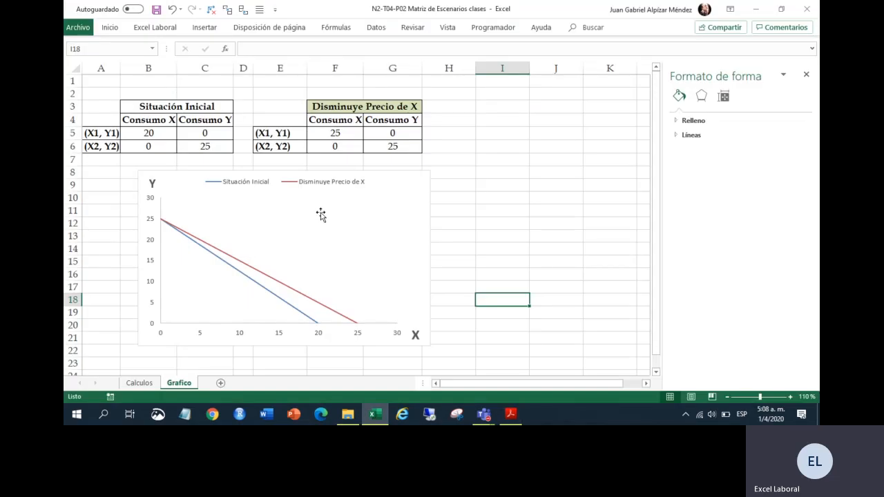
click(300, 182)
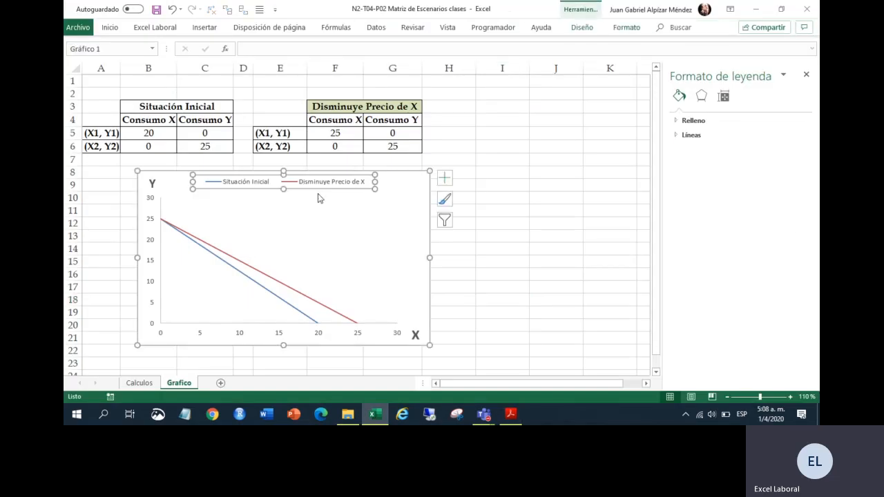
click(110, 31)
click(210, 47)
click(211, 48)
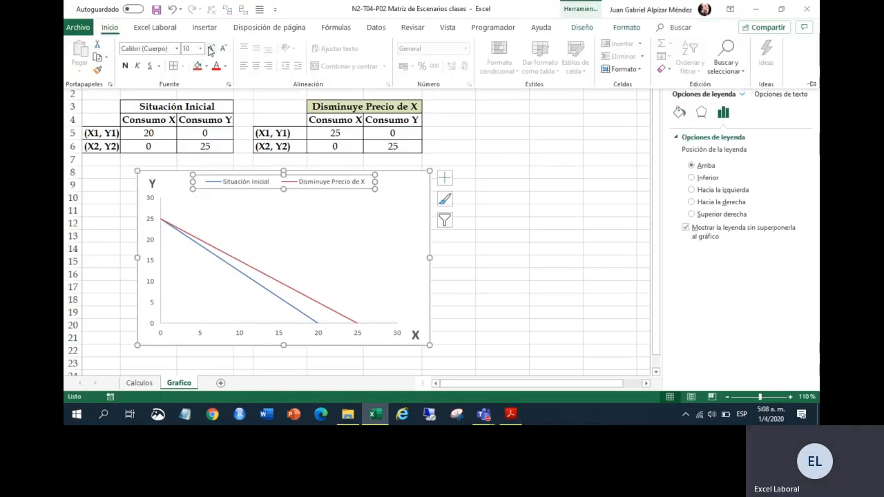
click(125, 66)
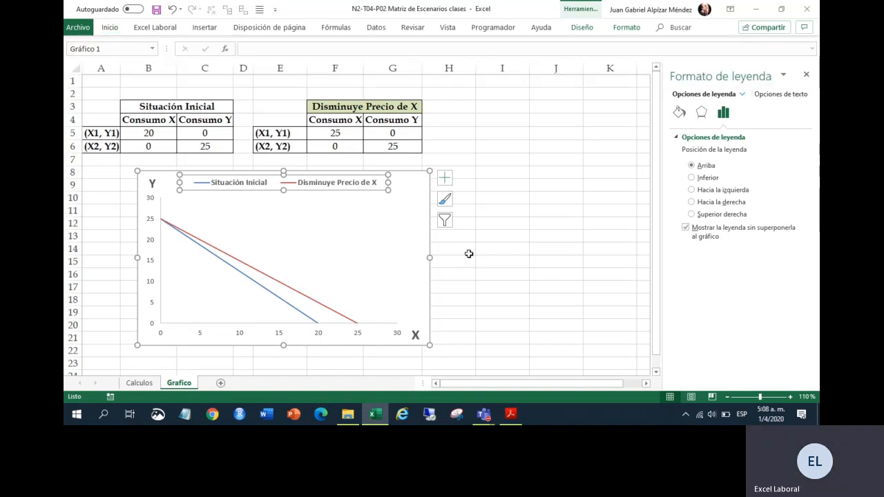
click(555, 187)
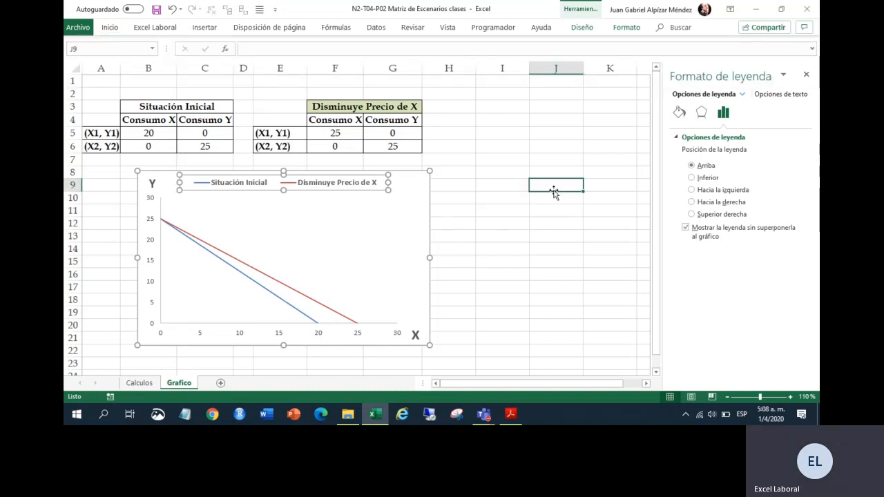
click(806, 74)
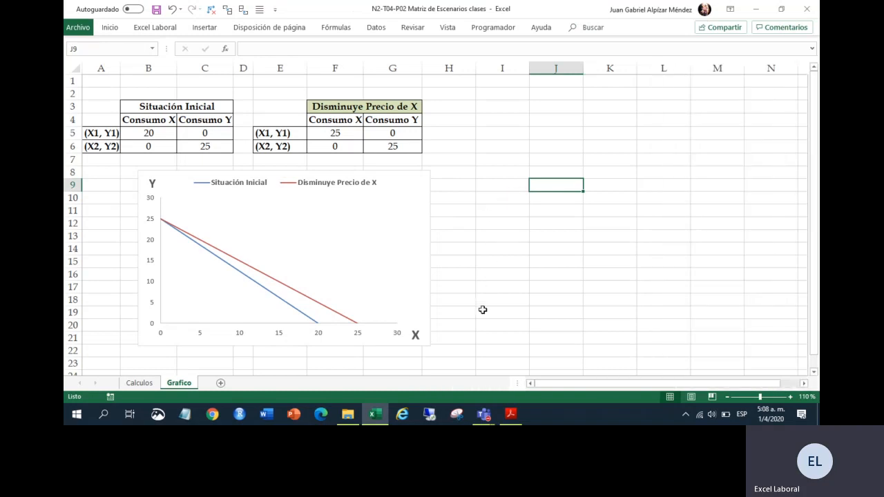
- Review the sample tables and chart in the PDF guide, then return to Excel and open the Calculos sheet
click(510, 413)
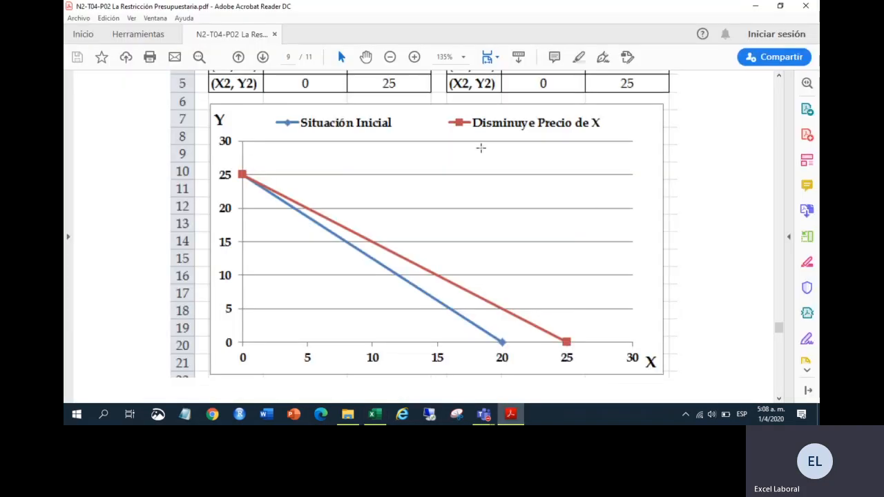
scroll(481, 148, up, 3)
scroll(481, 166, down, 2)
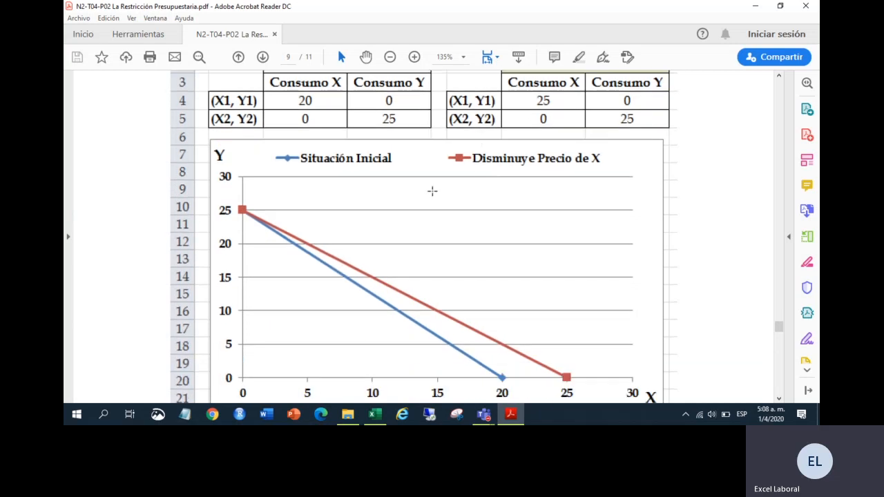
scroll(425, 236, down, 2)
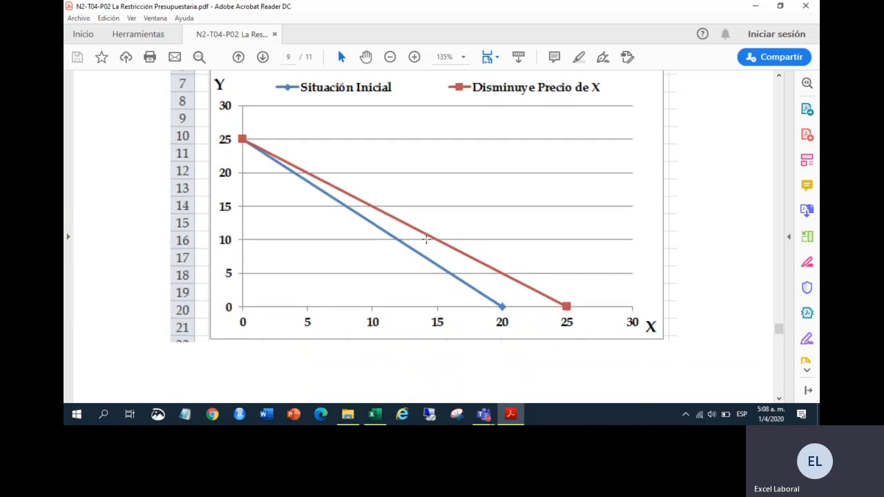
scroll(425, 237, up, 1)
scroll(425, 237, up, 1)
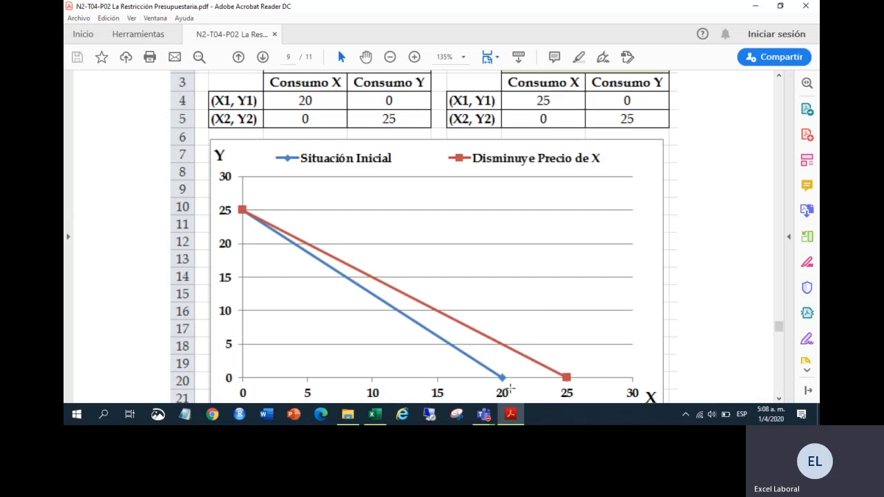
scroll(590, 351, down, 1)
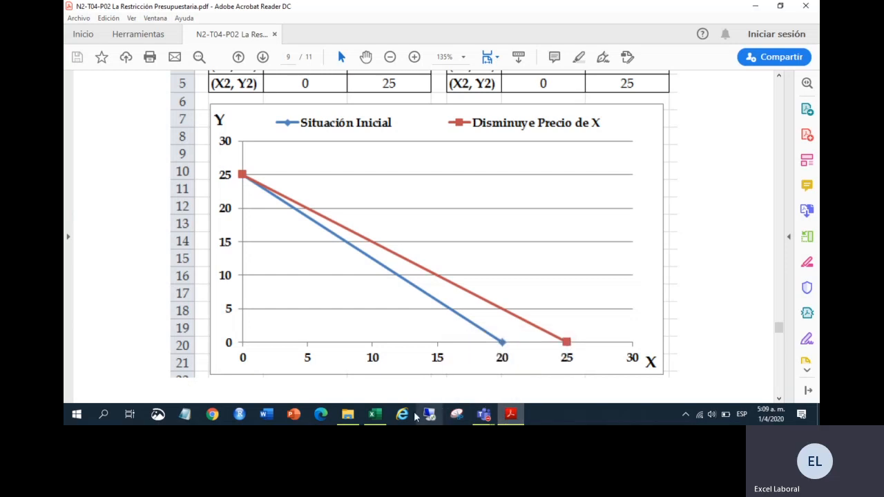
click(375, 416)
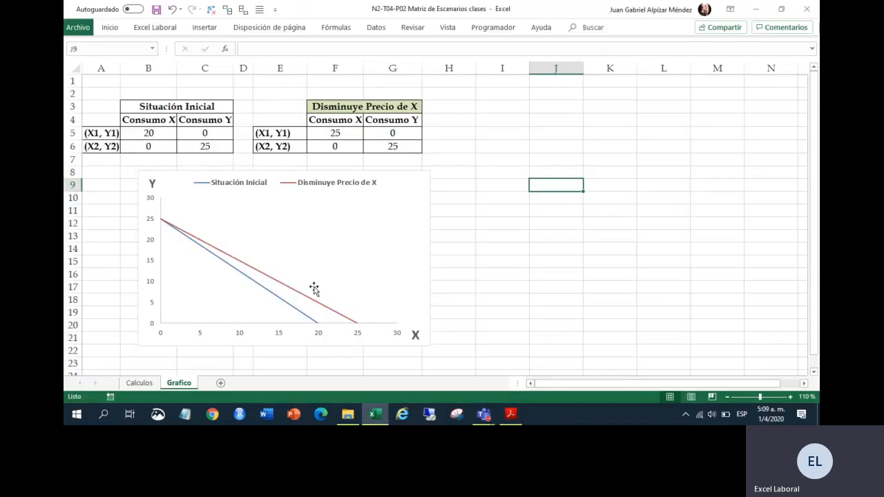
click(146, 383)
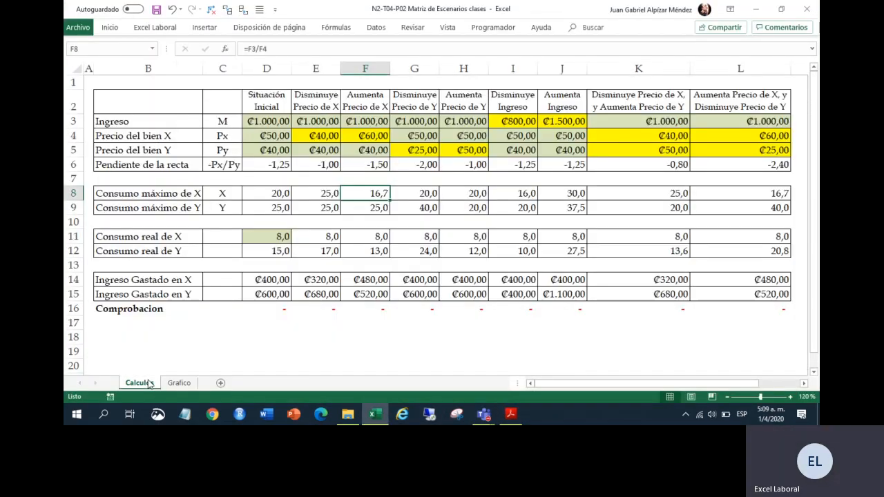
- Examine the slope formulas of the budget line in row 6 of the Calculos sheet, comparing the initial situation with the price scenarios
click(272, 165)
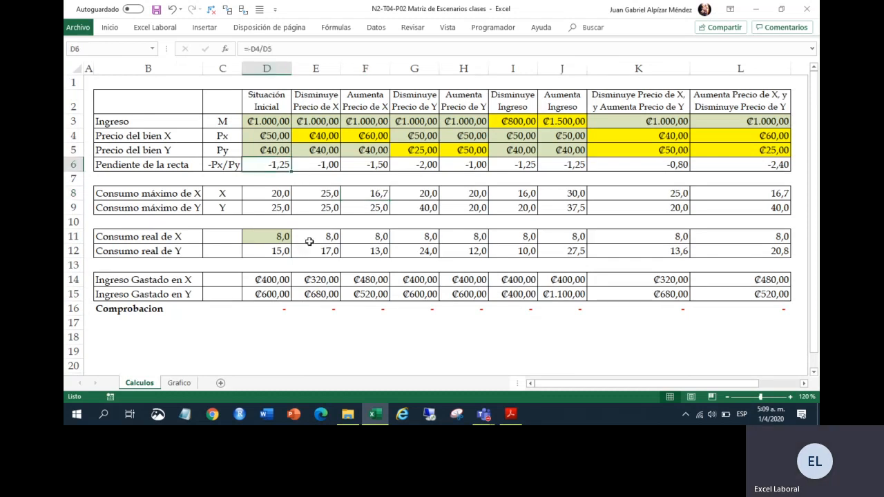
click(327, 165)
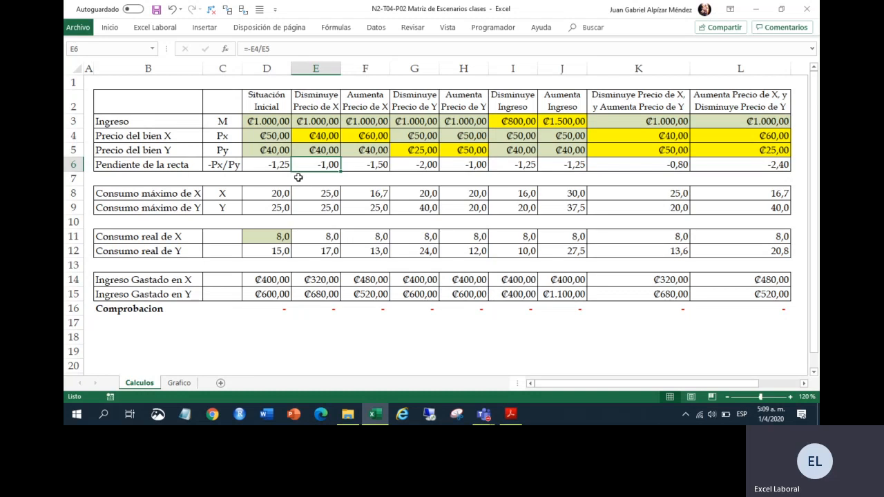
click(308, 132)
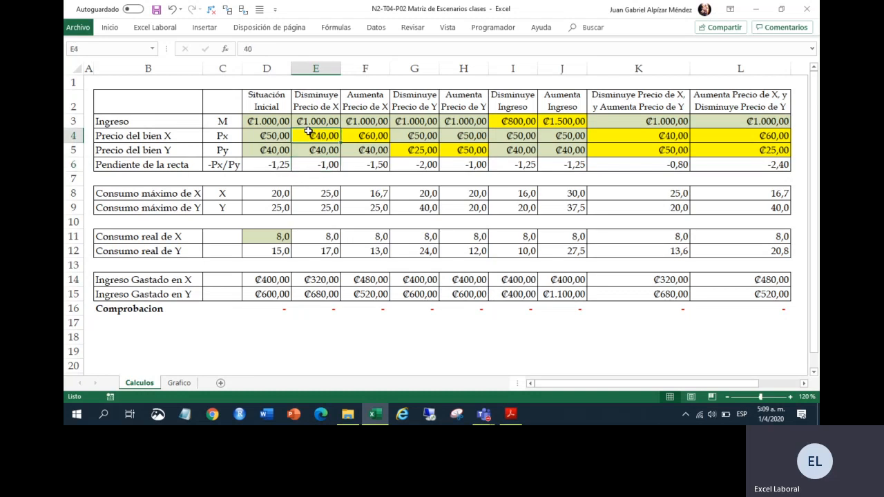
click(315, 166)
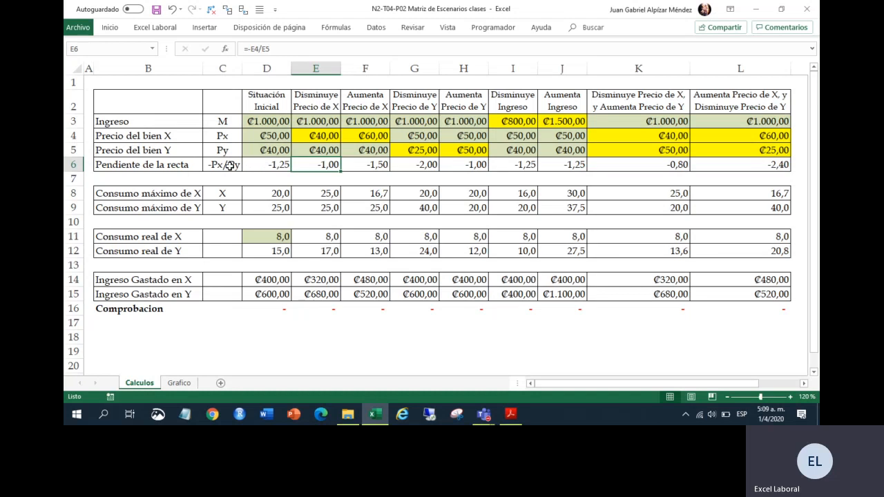
click(254, 168)
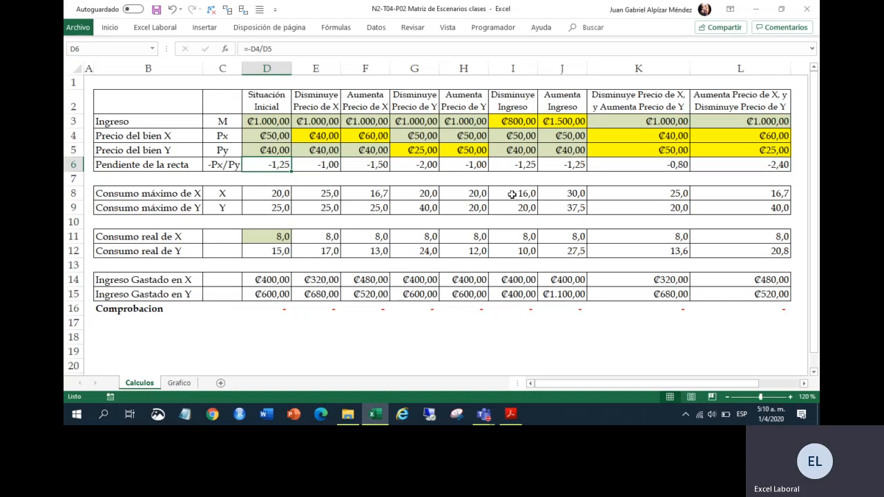
drag(572, 165, 272, 168)
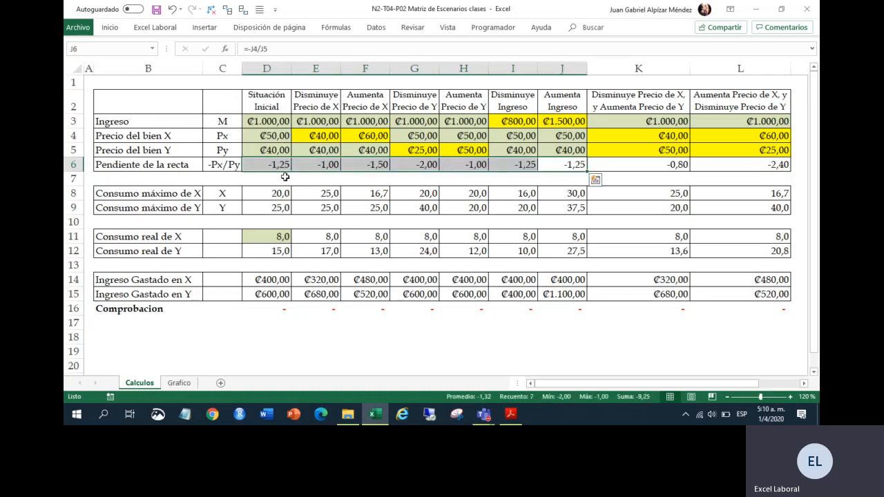
click(278, 168)
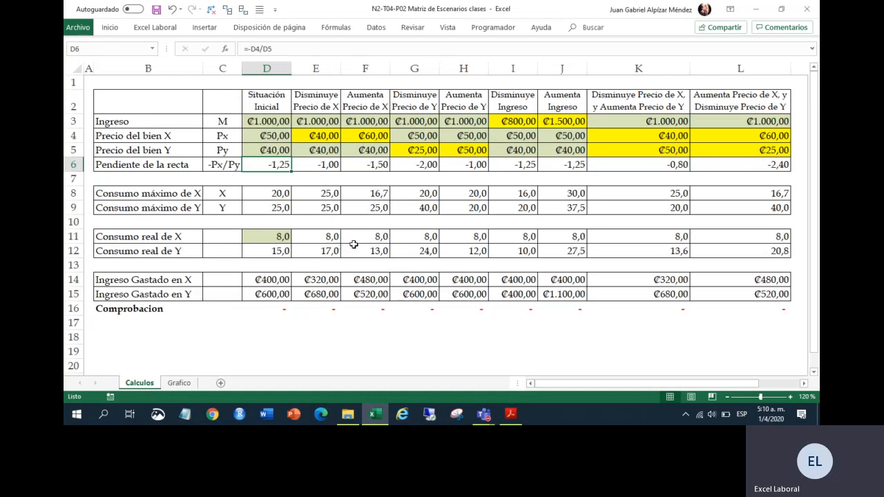
- Switch to the PDF guide in Acrobat Reader and read the start of Paso 8 on selecting scenarios through a drop-down menu
click(506, 420)
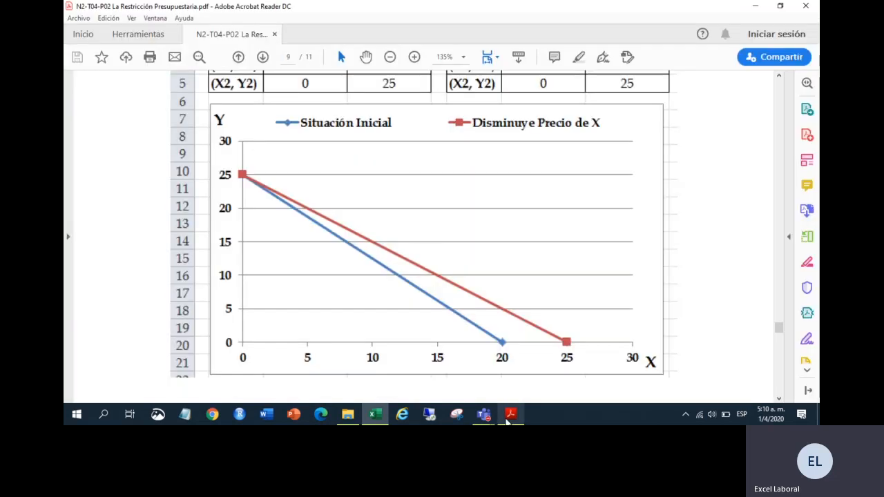
scroll(477, 284, up, 2)
scroll(474, 285, down, 10)
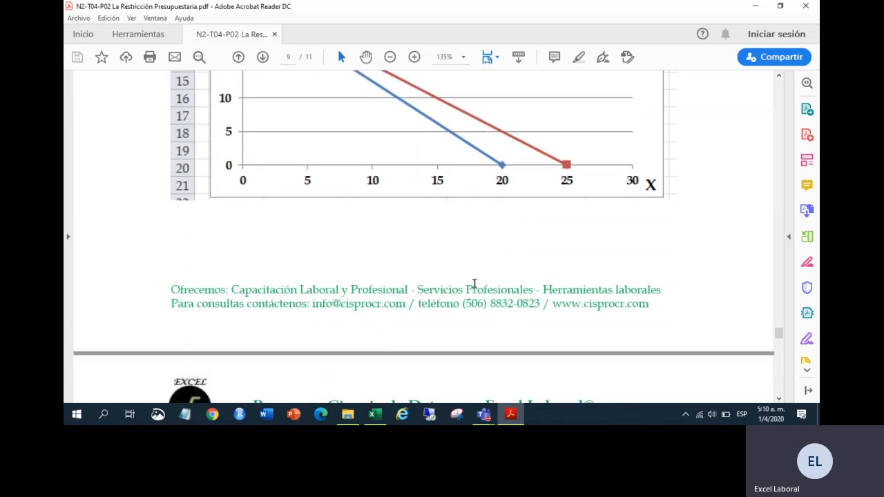
scroll(475, 284, down, 2)
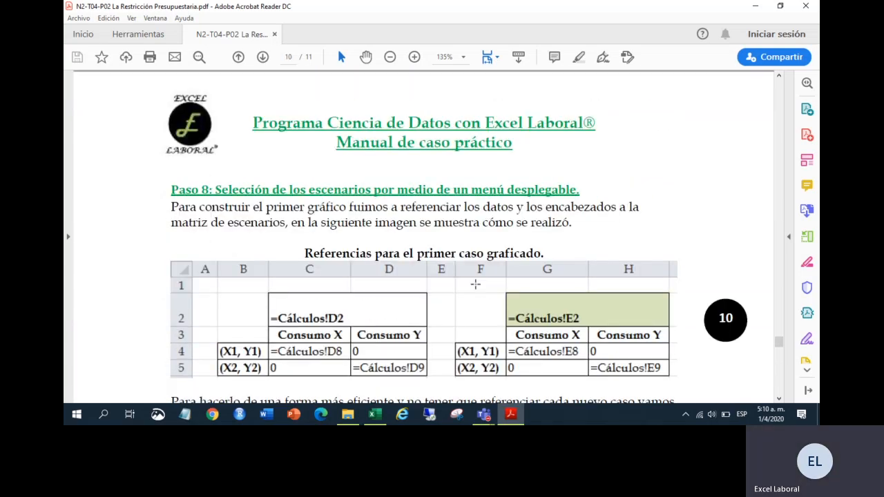
scroll(475, 280, down, 3)
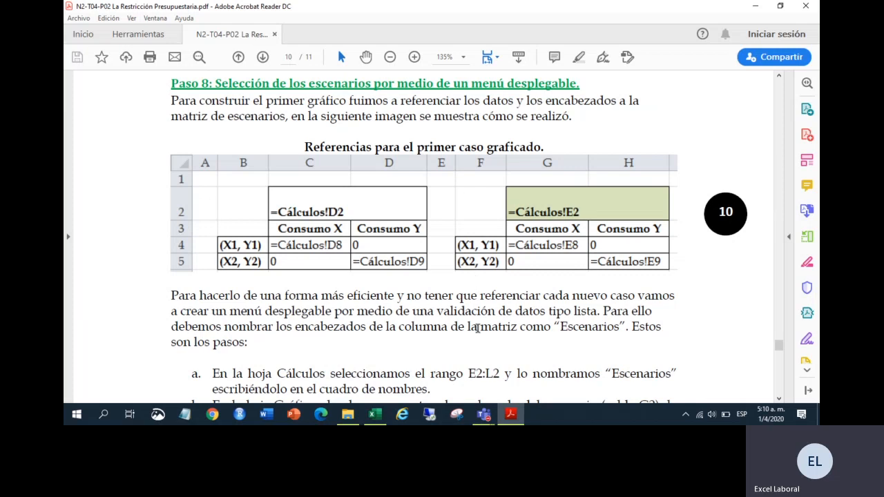
- Return to Excel, show the formulas on the Grafico sheet to review both tables' references, and switch back to displaying values
click(384, 416)
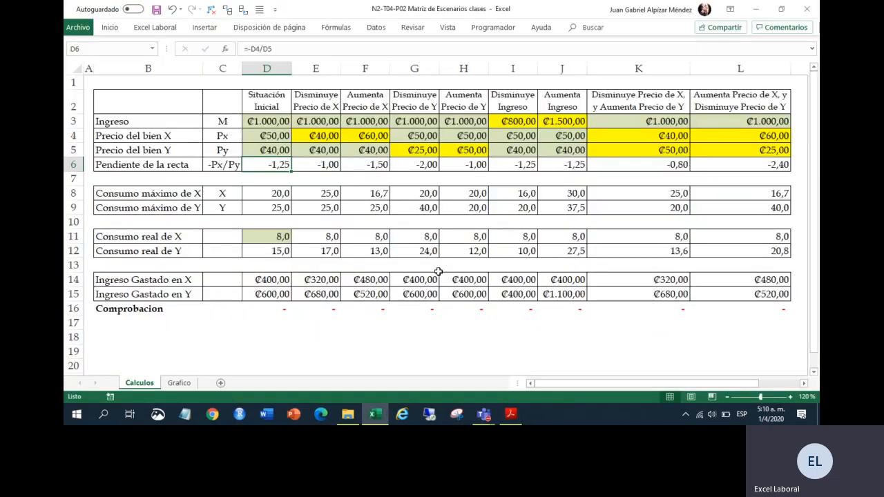
click(179, 383)
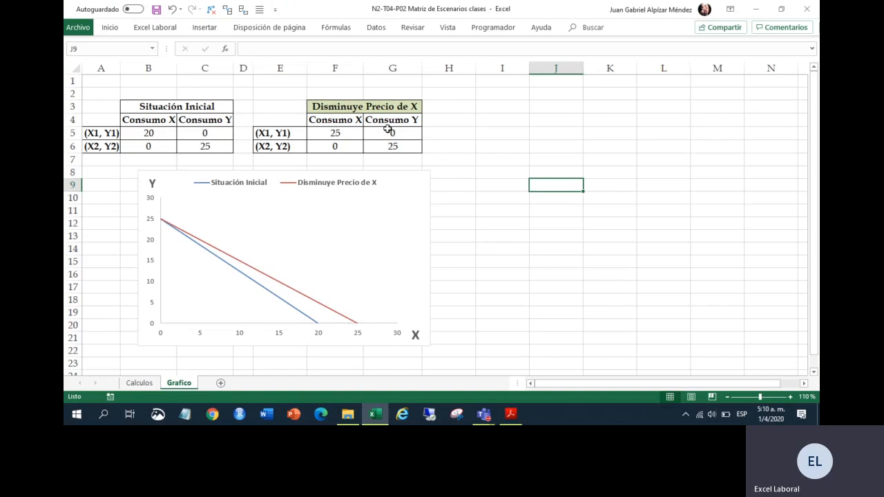
click(337, 28)
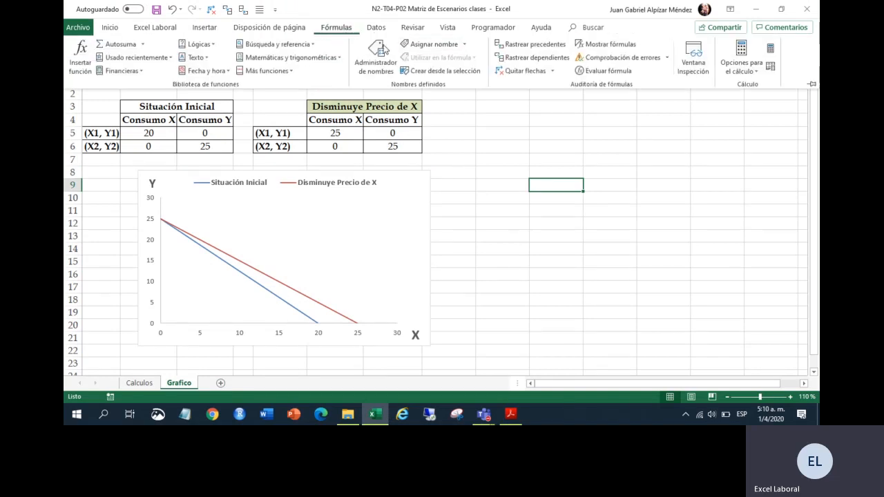
click(608, 45)
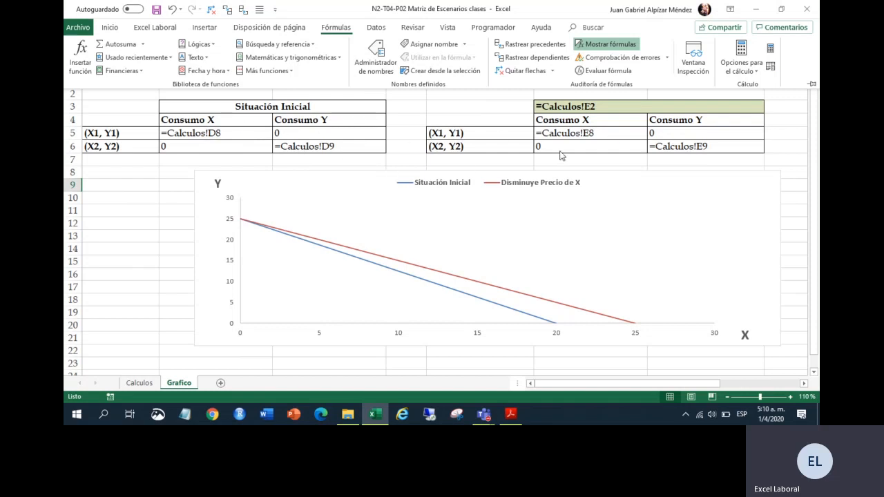
click(228, 133)
click(232, 134)
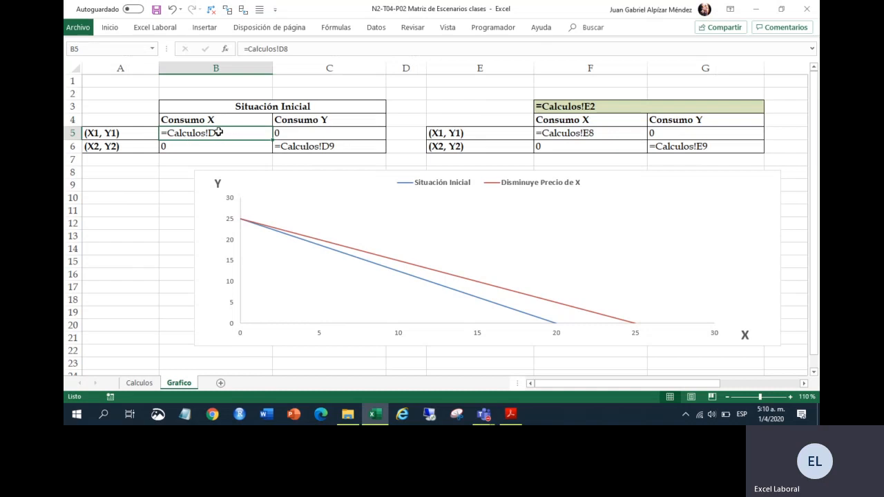
double_click(235, 132)
drag(237, 133, 160, 133)
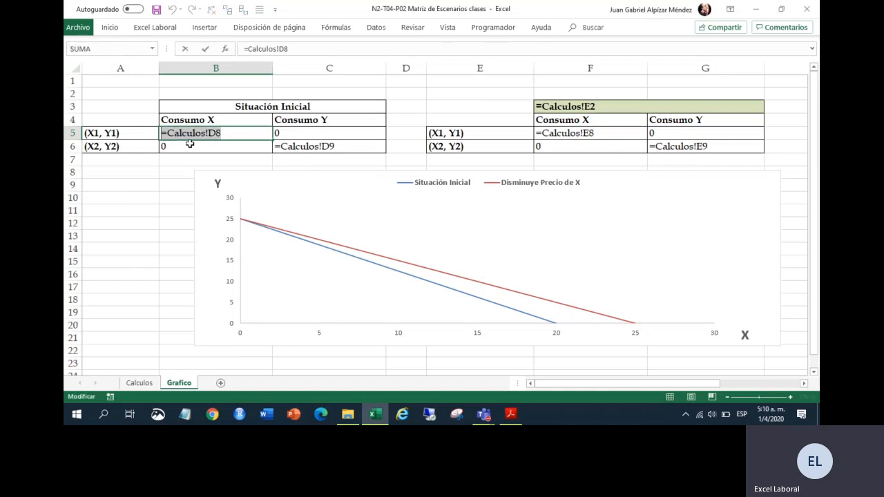
key(Escape)
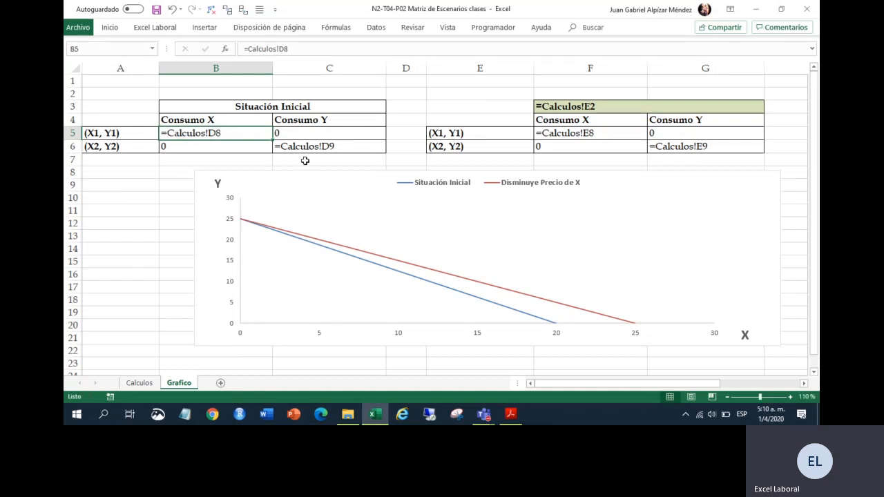
click(336, 26)
click(584, 44)
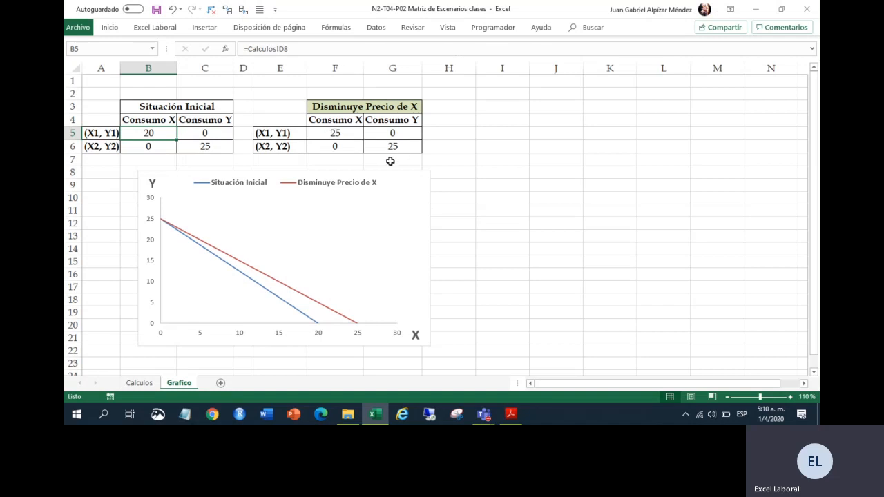
click(368, 106)
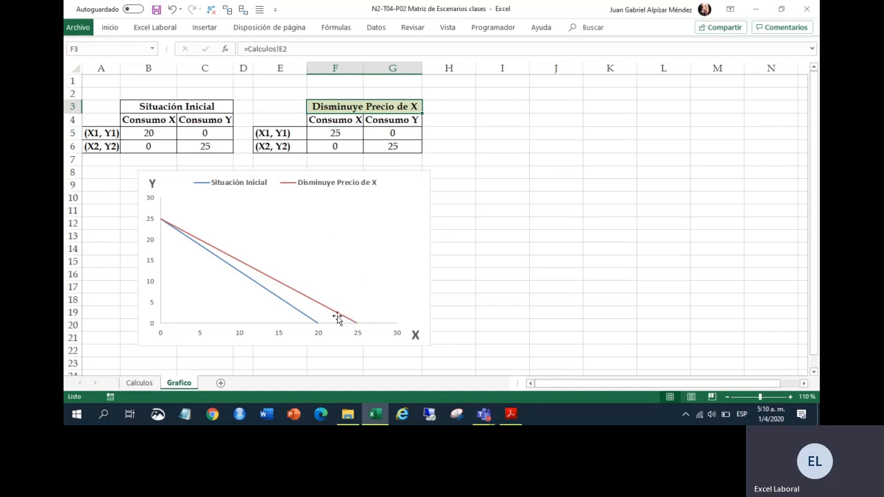
- In the PDF guide, read the Paso 8 explanation of creating a drop-down menu with list-type data validation
click(509, 414)
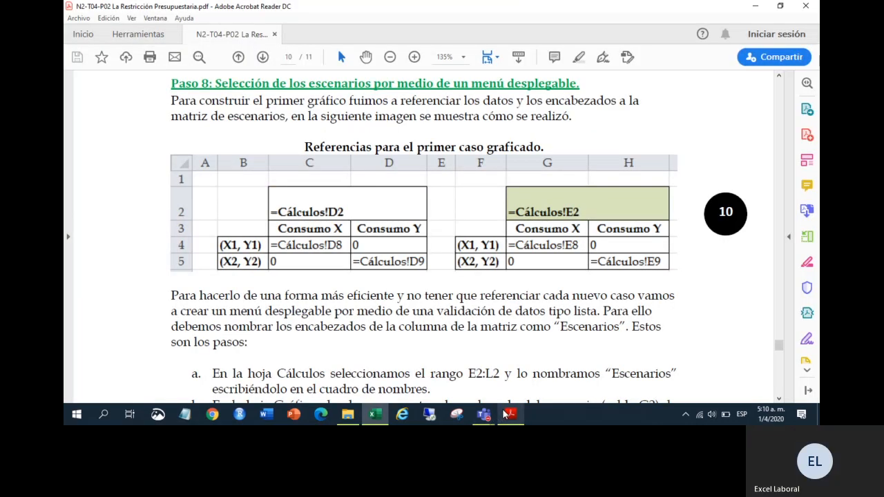
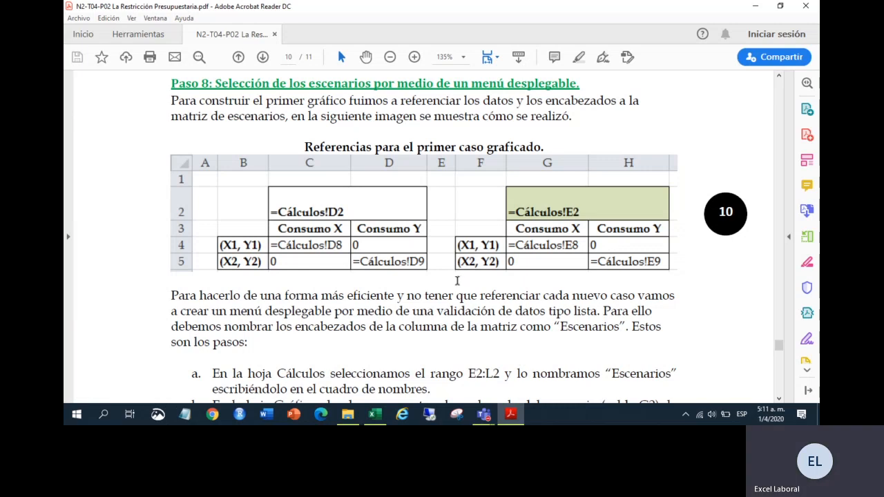
scroll(456, 280, down, 1)
drag(426, 254, 605, 265)
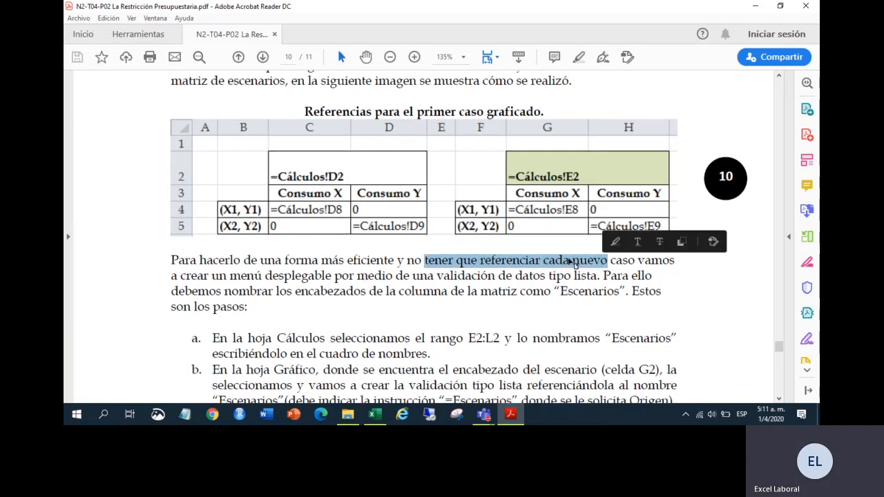
drag(208, 277, 547, 278)
click(470, 275)
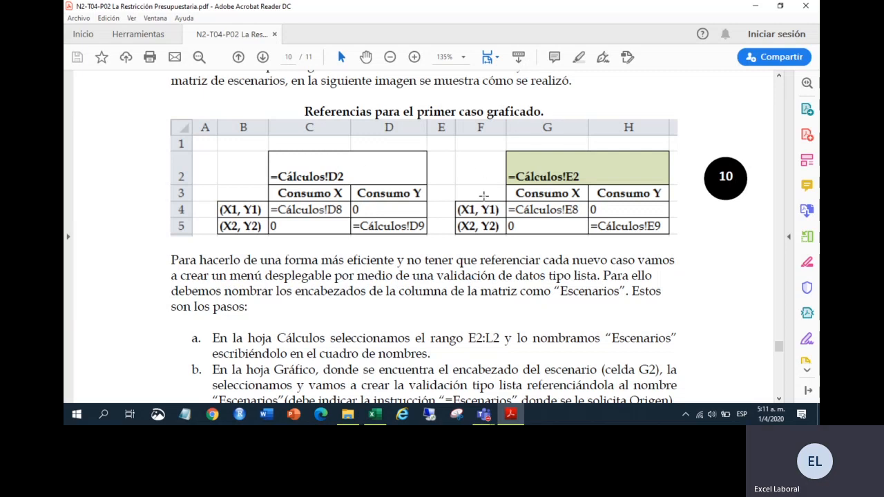
drag(594, 282, 265, 278)
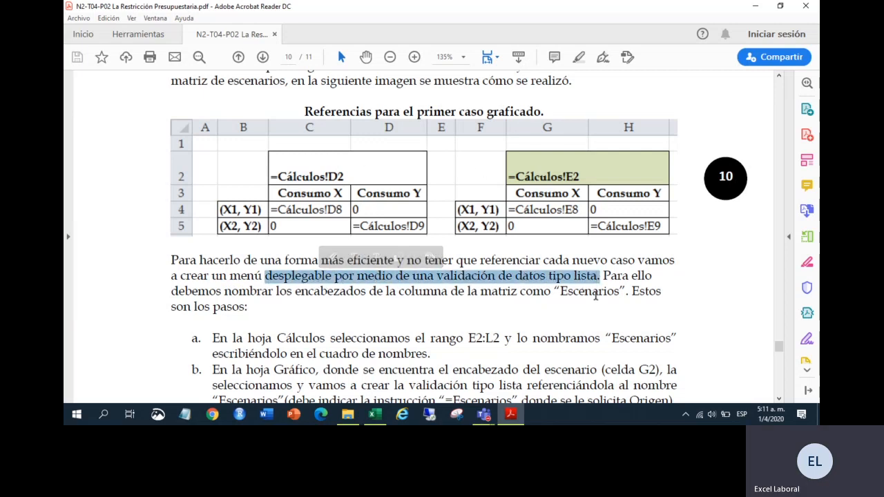
click(569, 285)
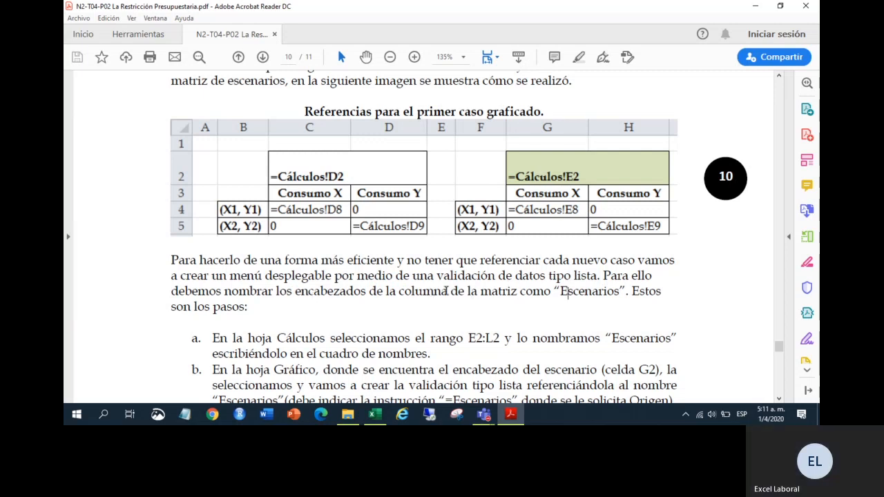
- Read instruction a of Paso 8 in the guide, noting the header range and the name it requires
scroll(536, 283, down, 2)
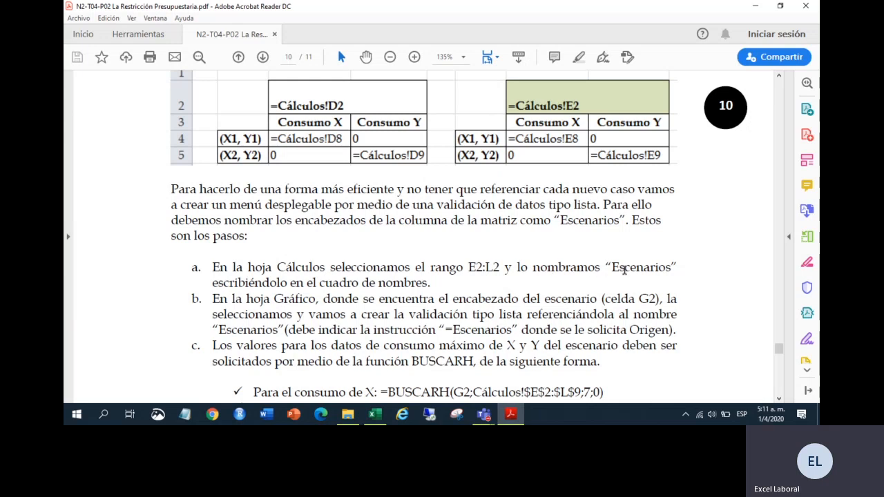
drag(500, 268, 330, 268)
click(638, 272)
drag(500, 270, 468, 269)
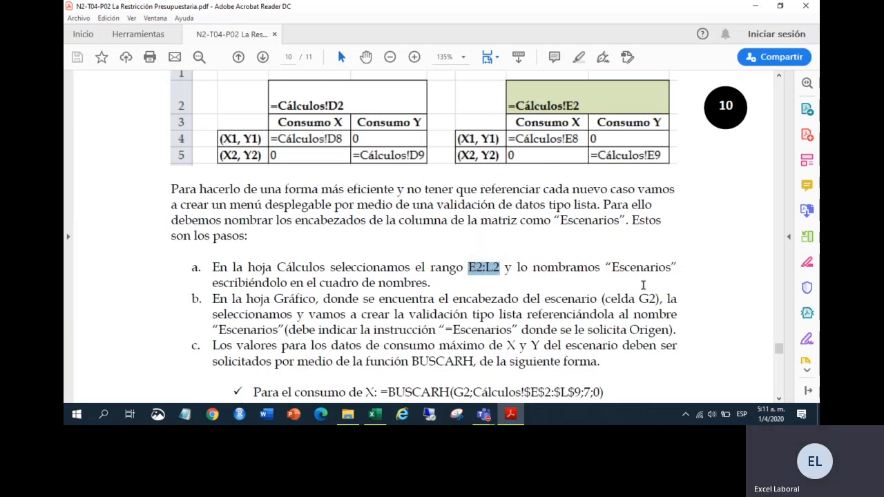
drag(672, 269, 612, 266)
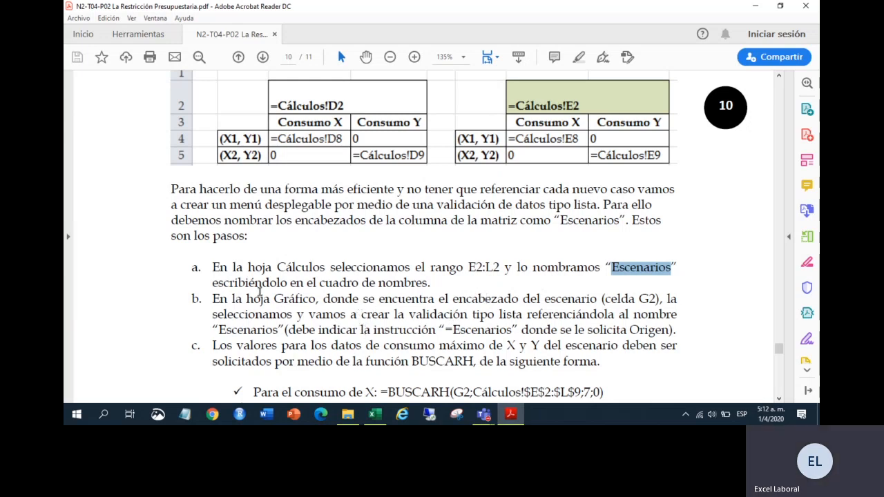
- Return to Excel and name the scenario header range E2:L2 on the Calculos sheet Escenarios
click(374, 414)
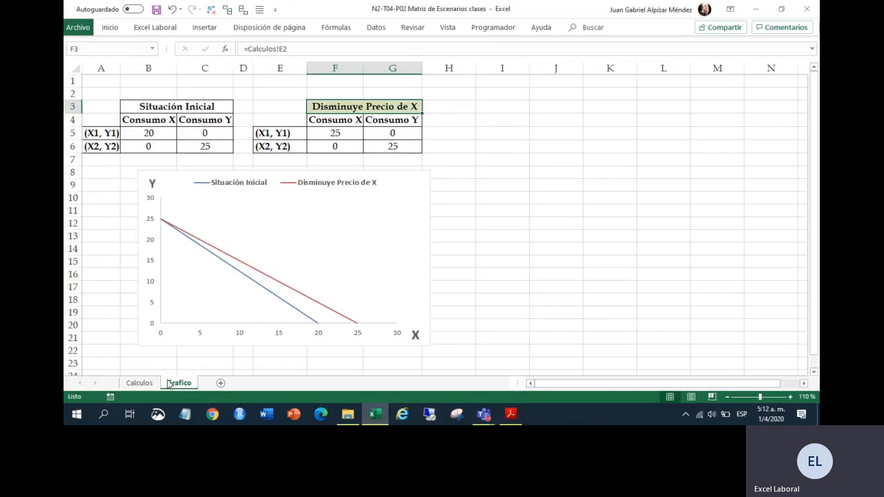
click(143, 384)
drag(302, 105, 694, 102)
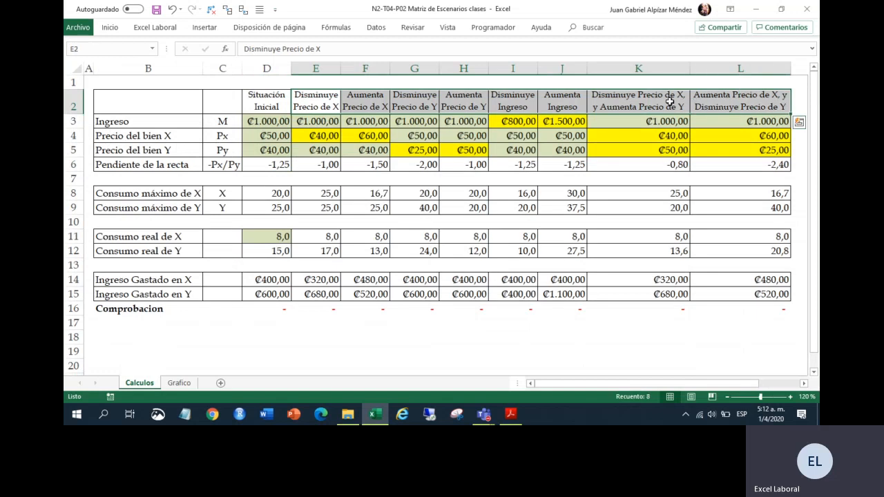
click(313, 104)
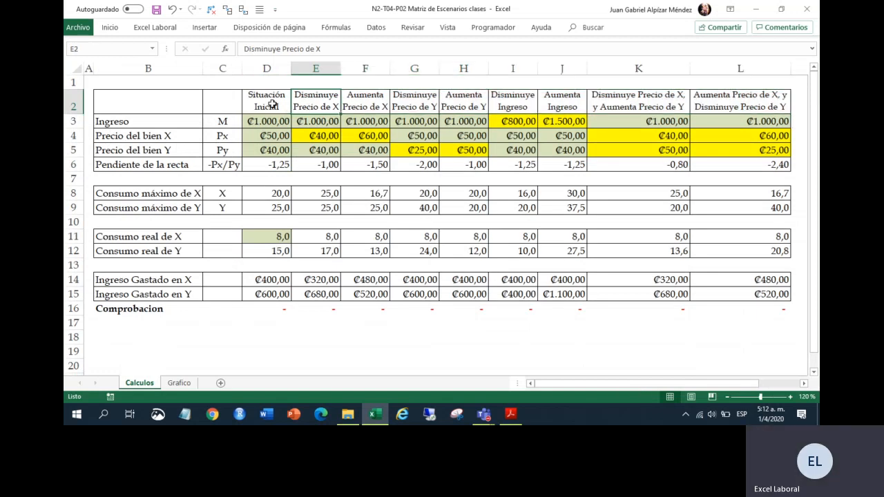
drag(319, 103, 722, 108)
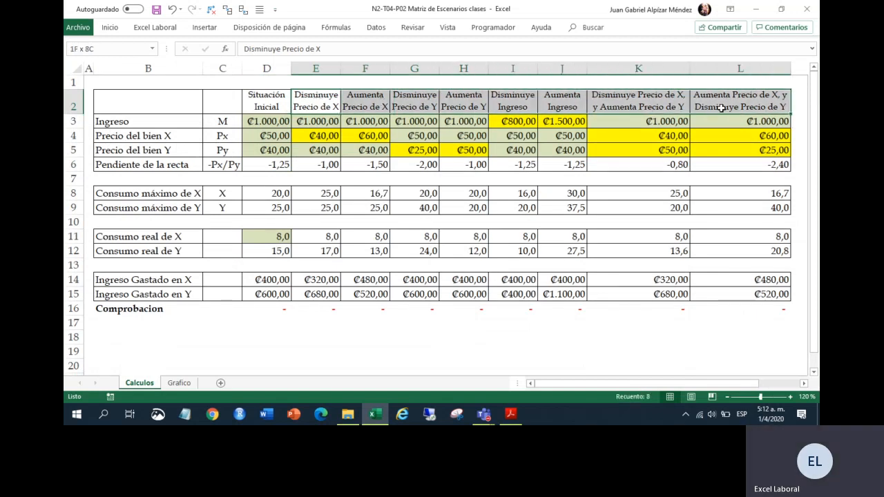
click(121, 49)
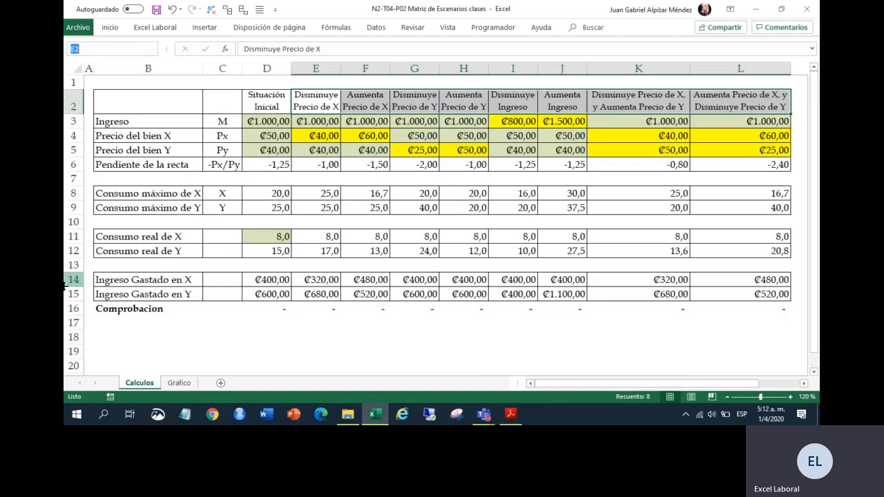
text(Esce)
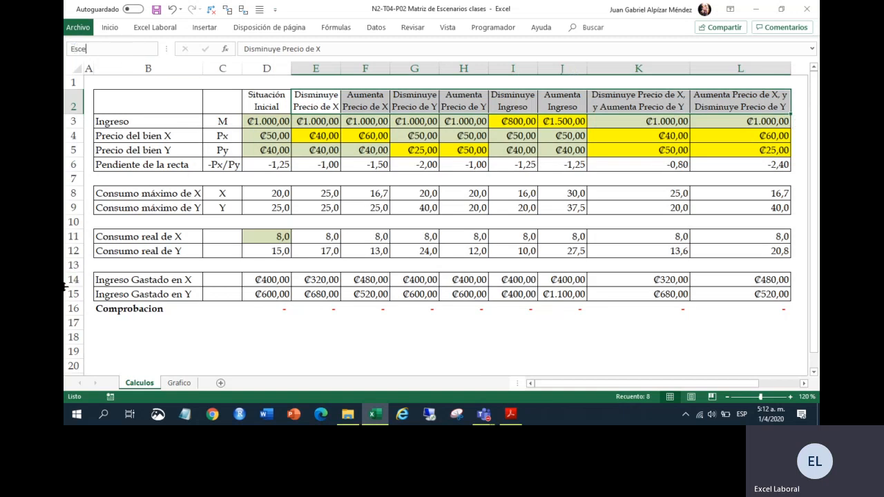
text(na)
key(Return)
- In the PDF guide, read instruction b of Paso 8 on creating the list validation for the scenario header
click(511, 413)
drag(232, 299, 595, 302)
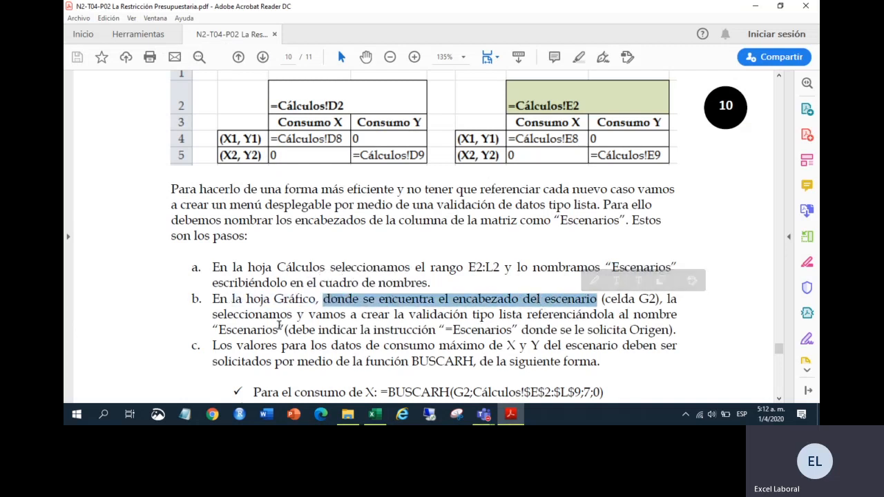
click(288, 315)
drag(309, 315, 614, 317)
click(277, 331)
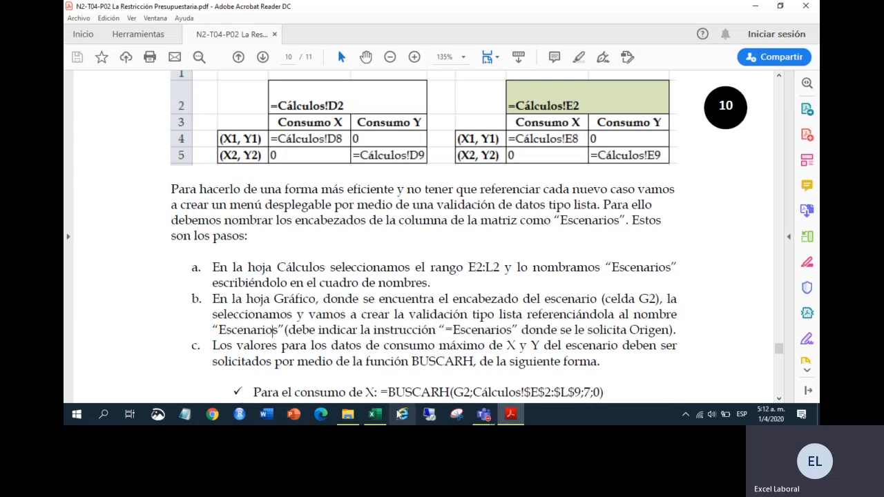
- Back in Excel, add a list-type data validation with source =Escenarios to header cell F3 on the Grafico sheet and check its drop-down options
click(377, 415)
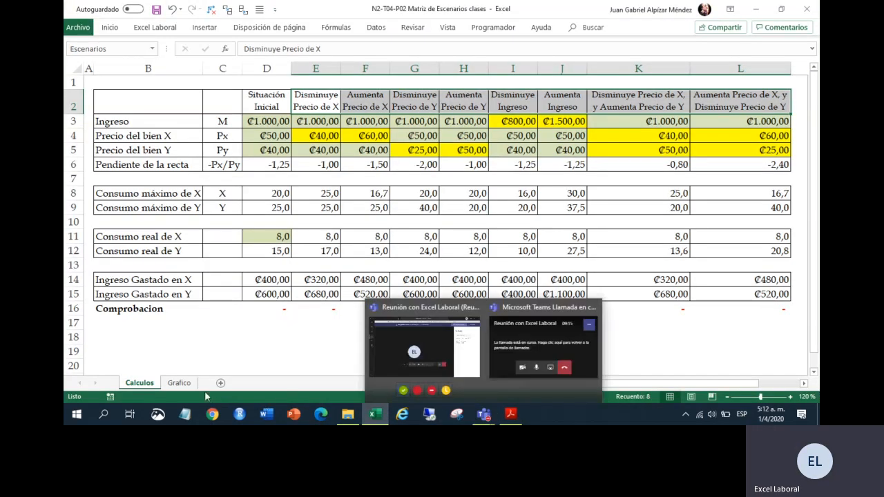
click(182, 384)
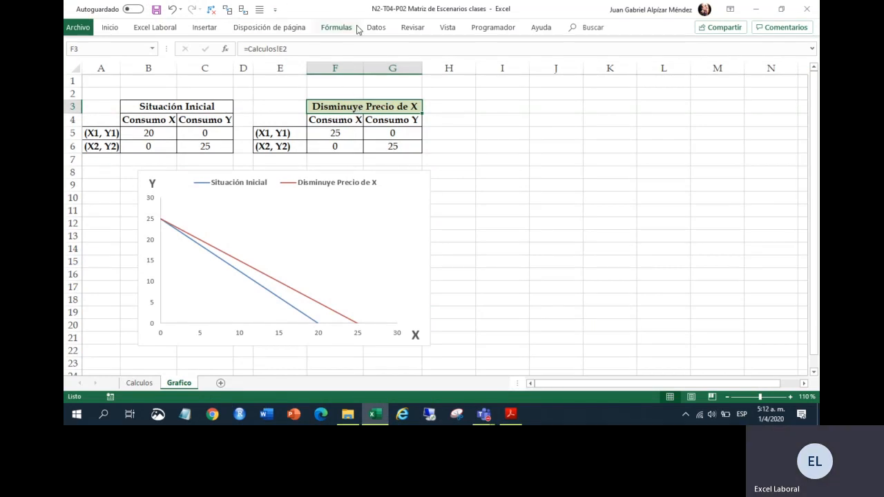
click(380, 29)
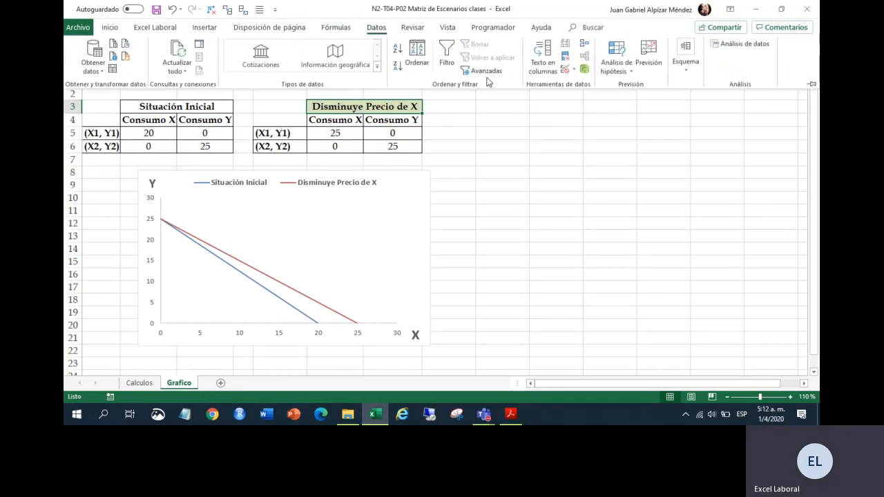
click(565, 70)
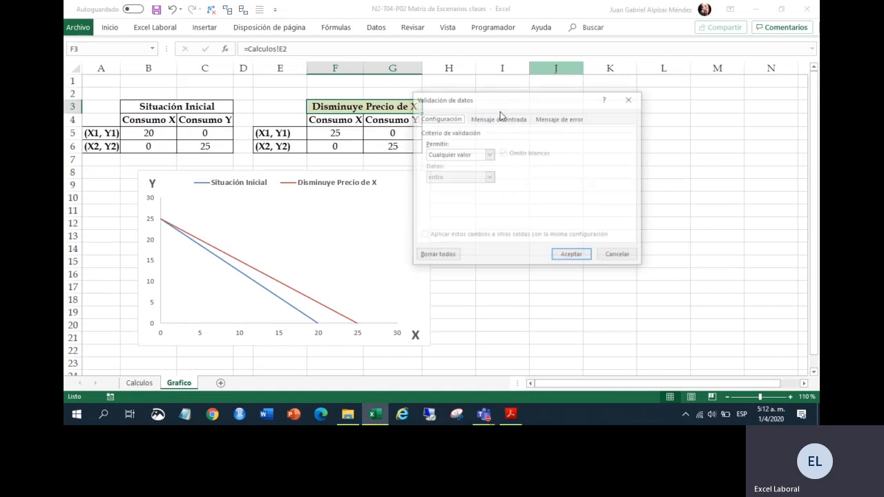
click(469, 155)
click(443, 185)
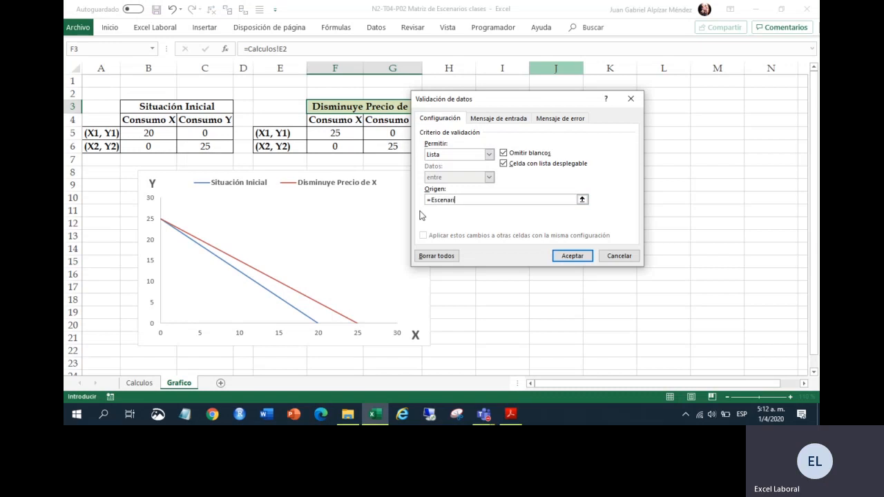
text(=Escenarios)
click(564, 256)
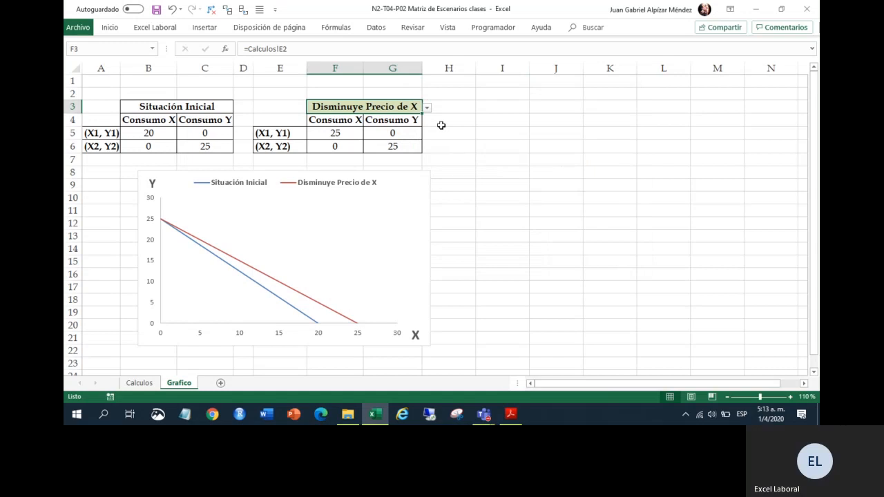
click(427, 108)
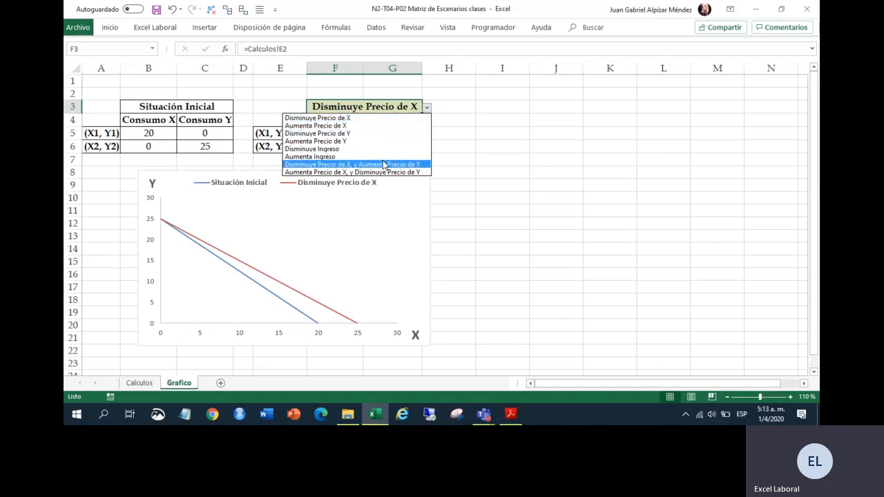
click(473, 156)
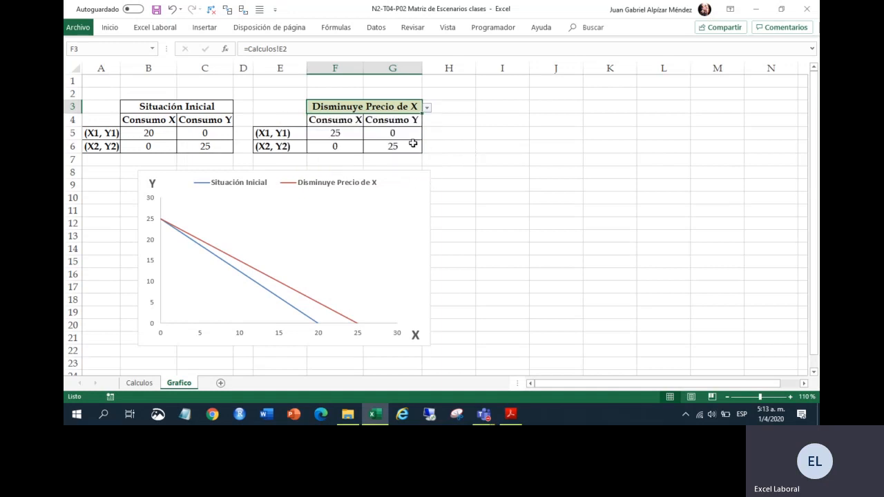
- In the PDF guide, read instruction c of Paso 8 on obtaining the maximum X and Y consumption with BUSCARH
click(511, 414)
scroll(395, 283, down, 2)
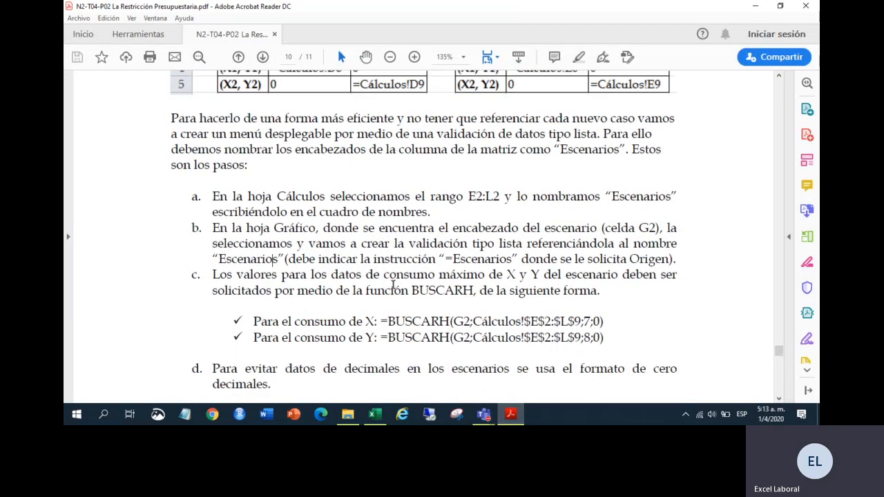
drag(238, 275, 519, 276)
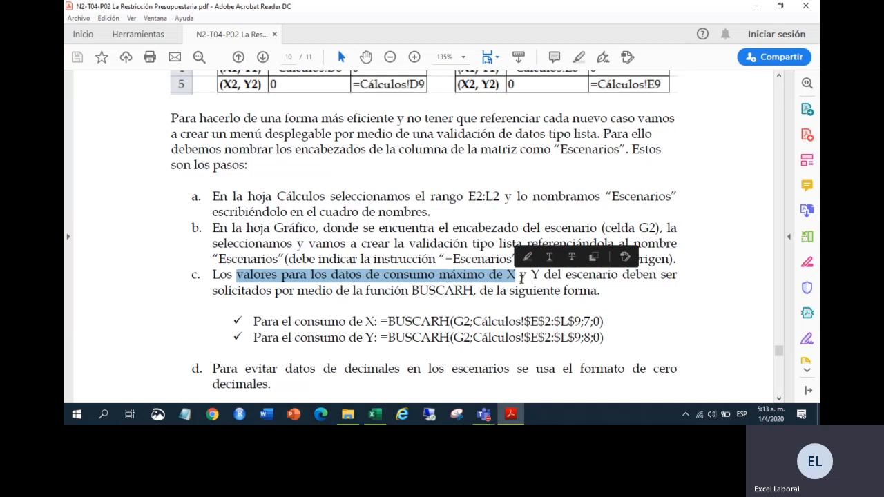
click(665, 277)
drag(257, 292, 451, 296)
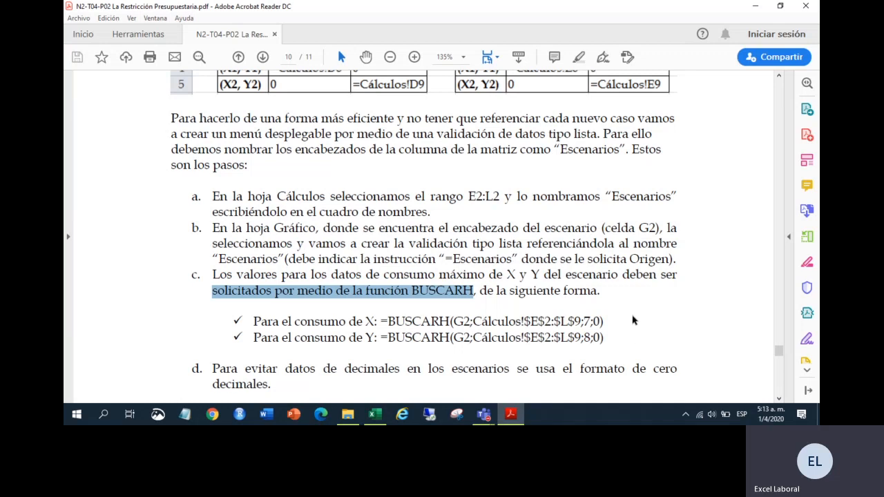
scroll(630, 306, down, 1)
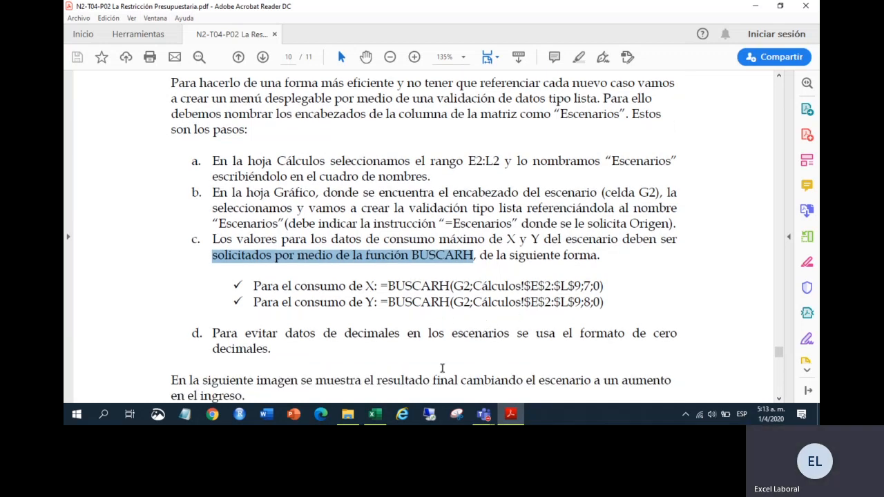
- Return to Excel and start a BUSCARH formula in cell F5 of the Grafico sheet with F3 as the lookup value
click(375, 413)
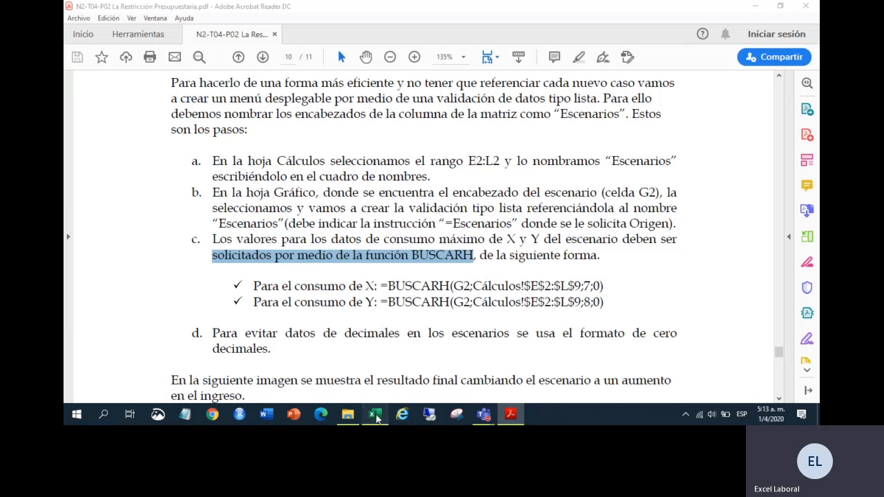
click(337, 132)
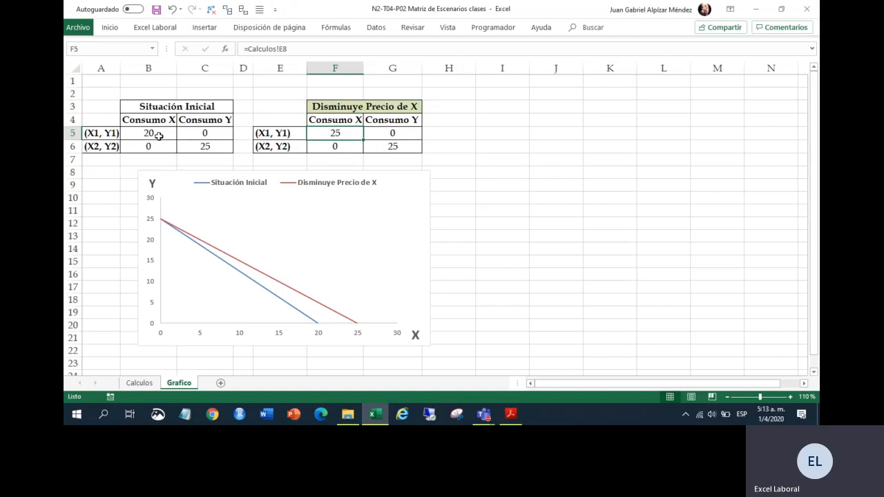
text(=)
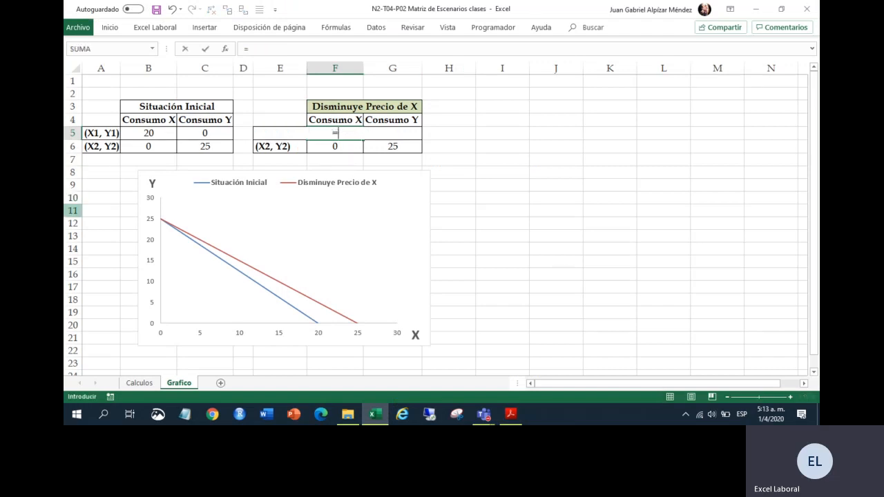
text(buscarv)
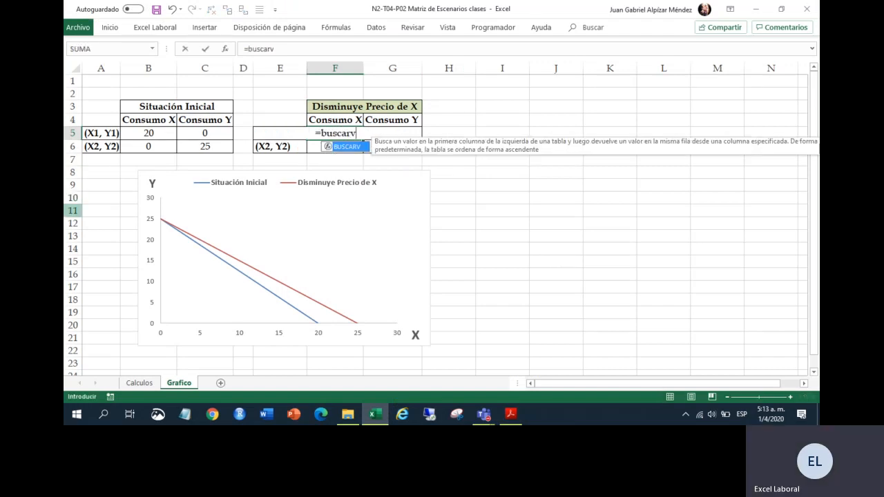
key(BackSpace)
text(h()
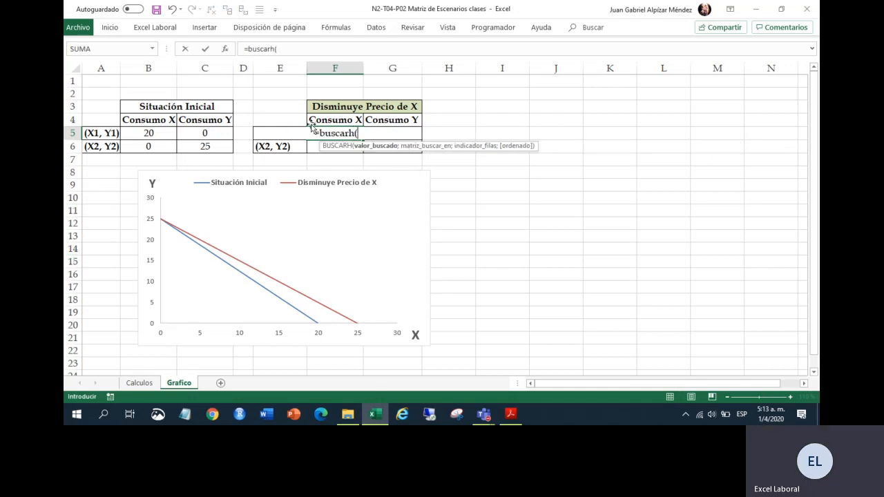
click(323, 107)
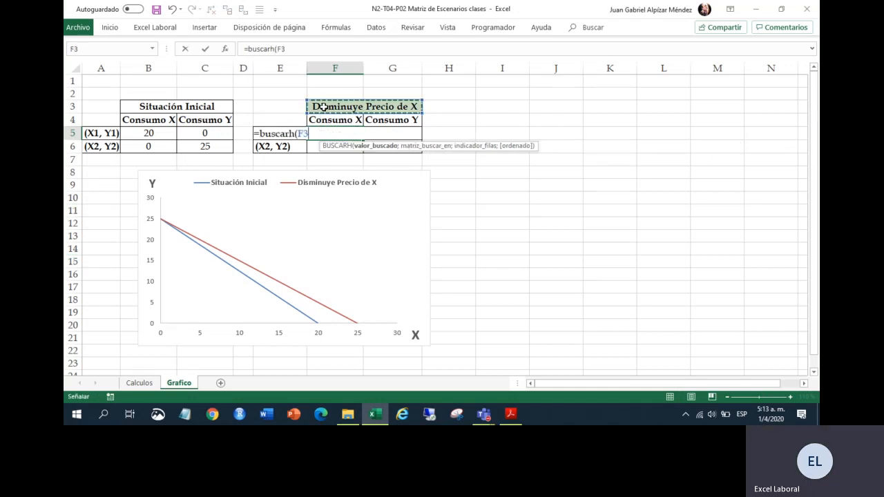
text(;)
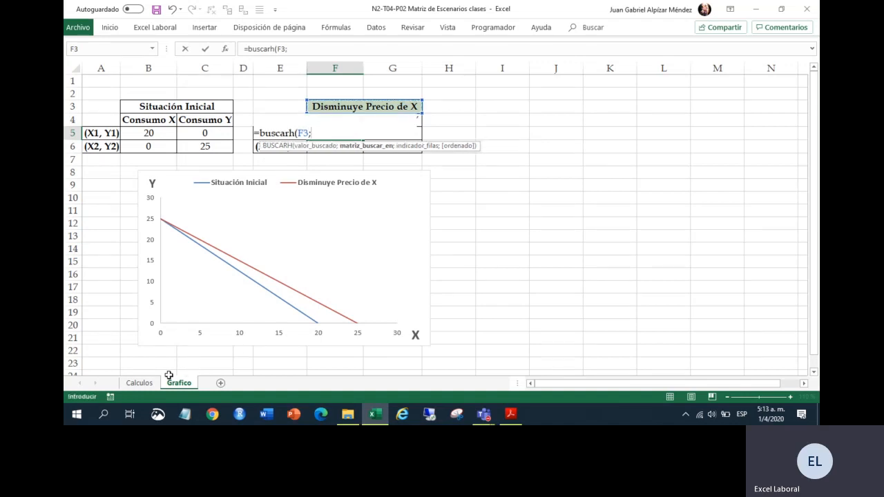
- Set the formula's lookup table to range E2:L9 of the Calculos sheet as the absolute reference $E$2:$L$9
click(140, 383)
drag(310, 97, 781, 101)
click(312, 102)
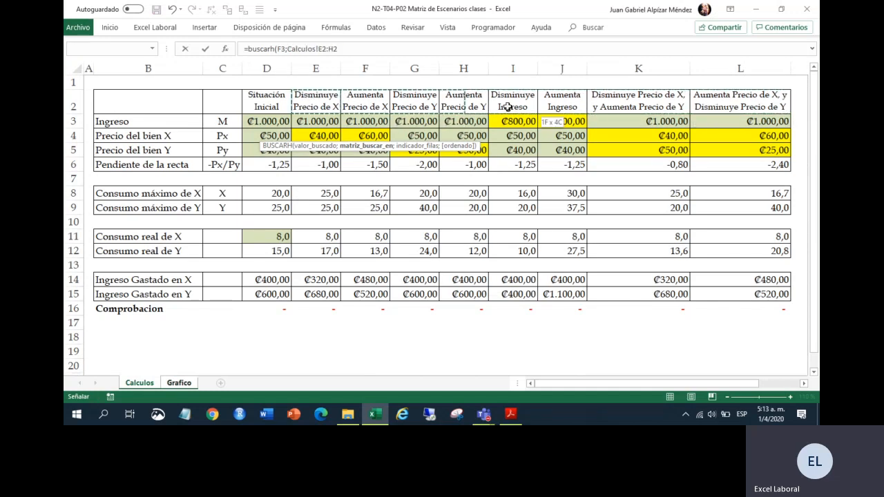
drag(667, 99, 727, 208)
drag(598, 226, 721, 209)
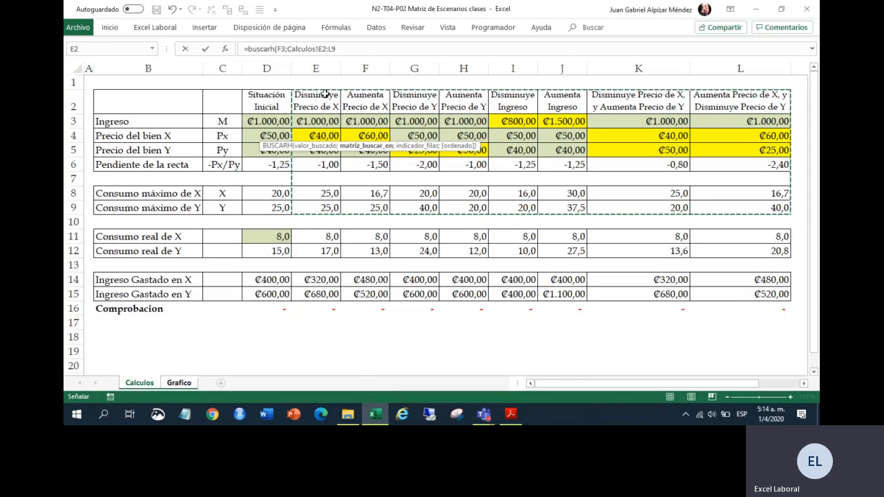
click(343, 50)
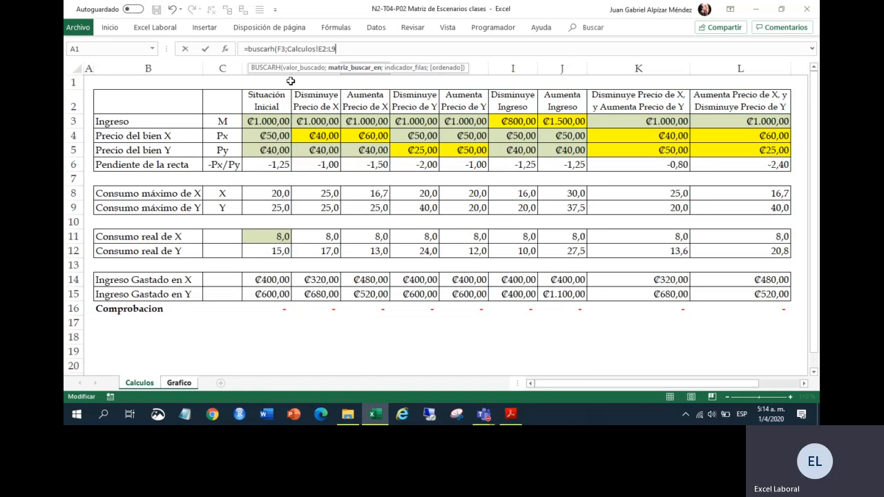
key(F4)
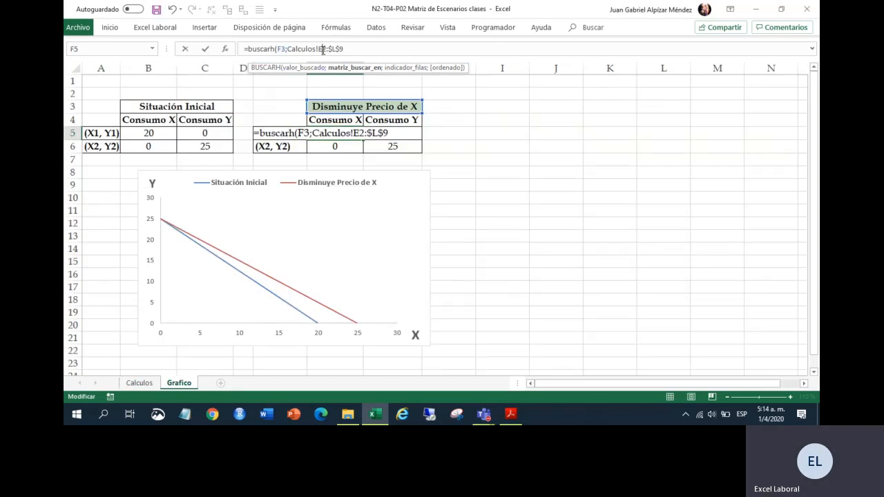
key(F4)
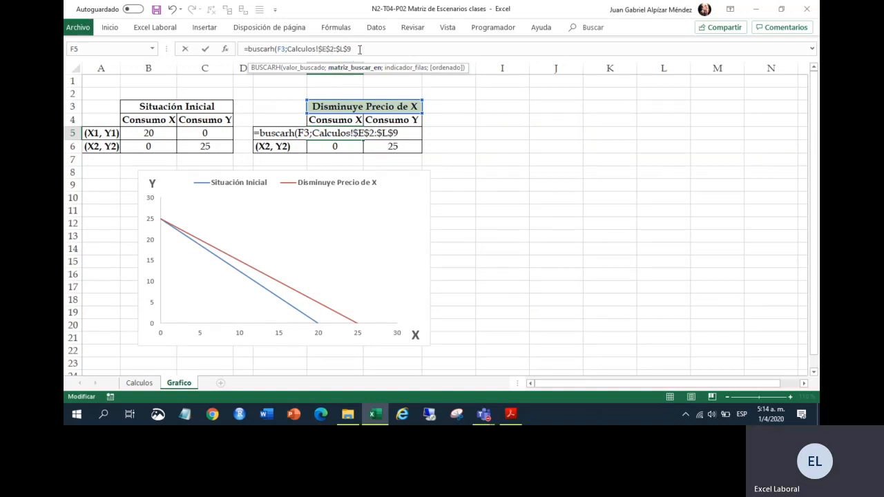
- Finish the BUSCARH formula in F5 with row index 7 and exact match 0, making the lookup value absolute as $F$3
text(;)
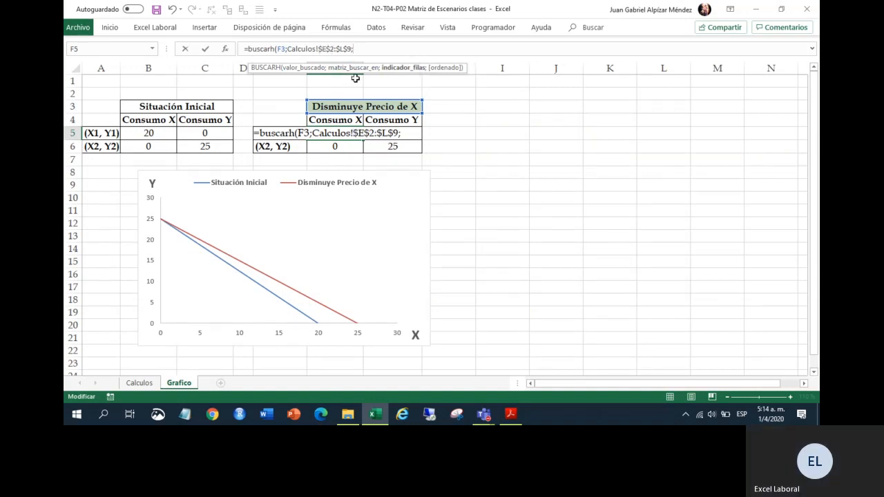
text(7;0))
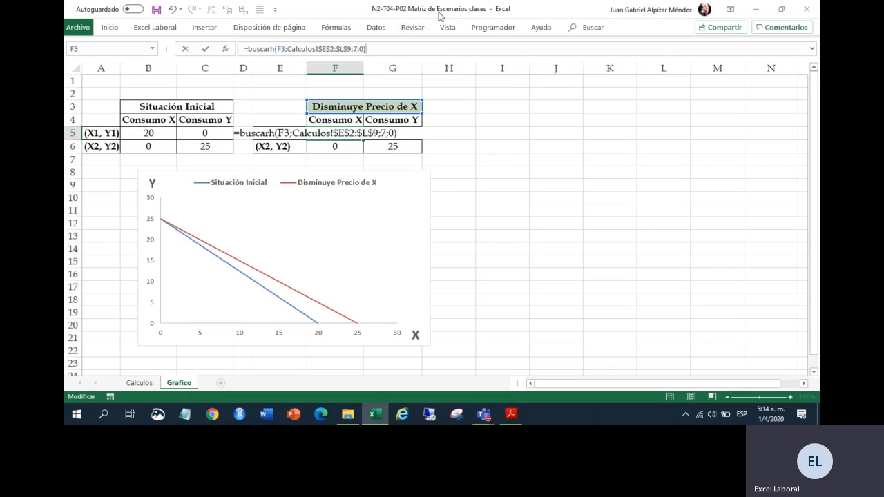
drag(366, 49, 245, 48)
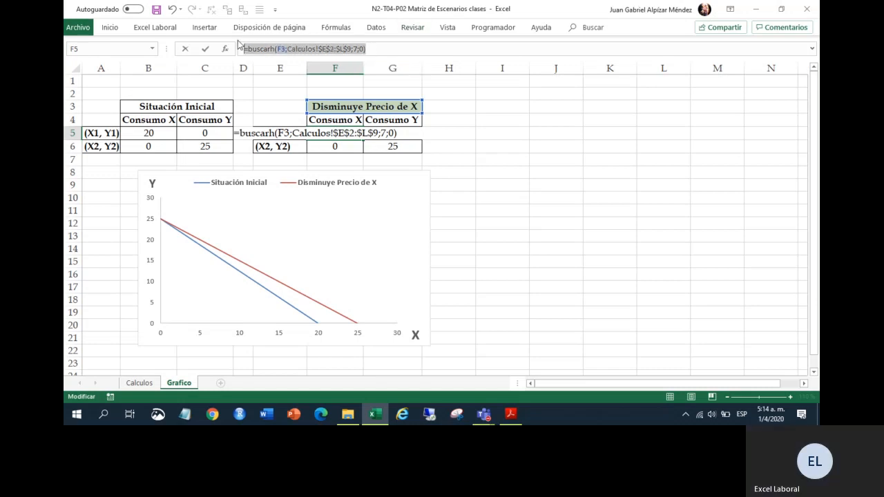
click(279, 49)
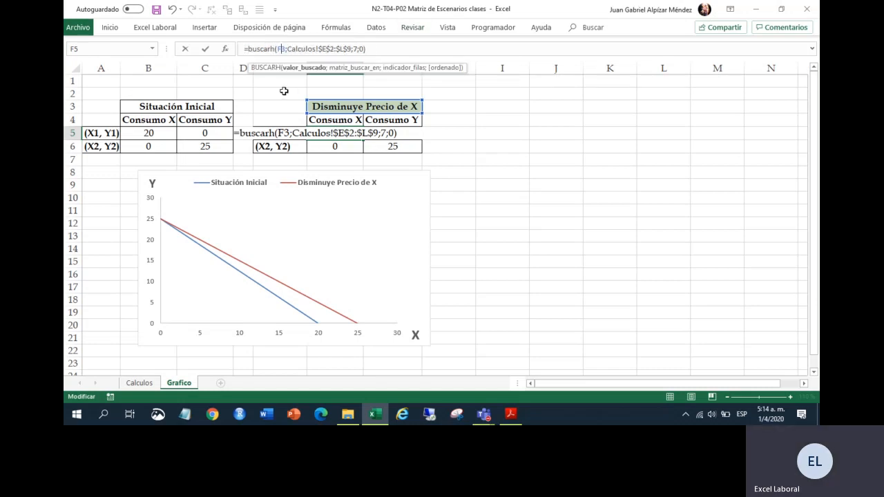
key(F4)
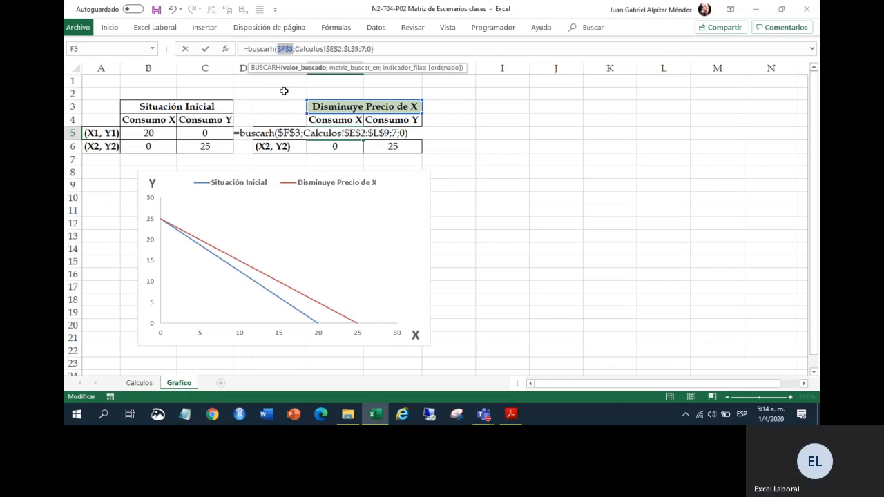
key(Return)
key(Up)
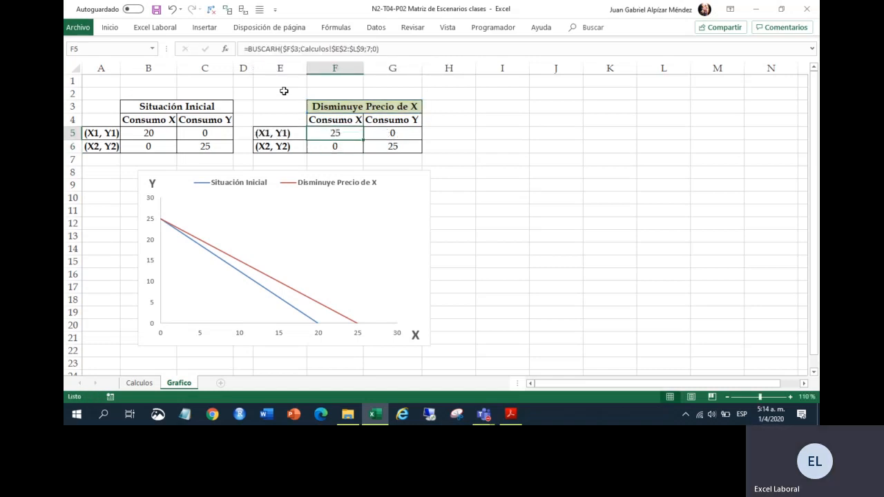
- Copy the F5 formula to G6 and change its row index to 8 to retrieve the maximum Y consumption
key(ctrl+c)
key(Right)
key(Down)
key(Return)
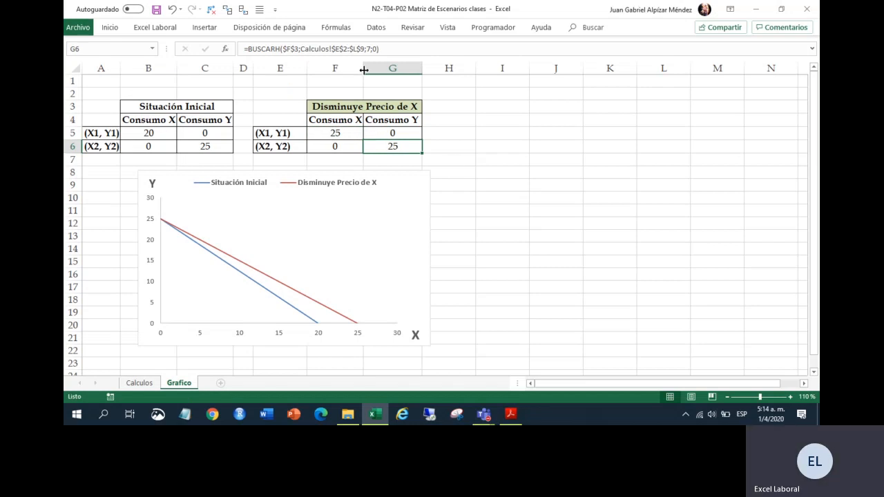
click(371, 49)
key(BackSpace)
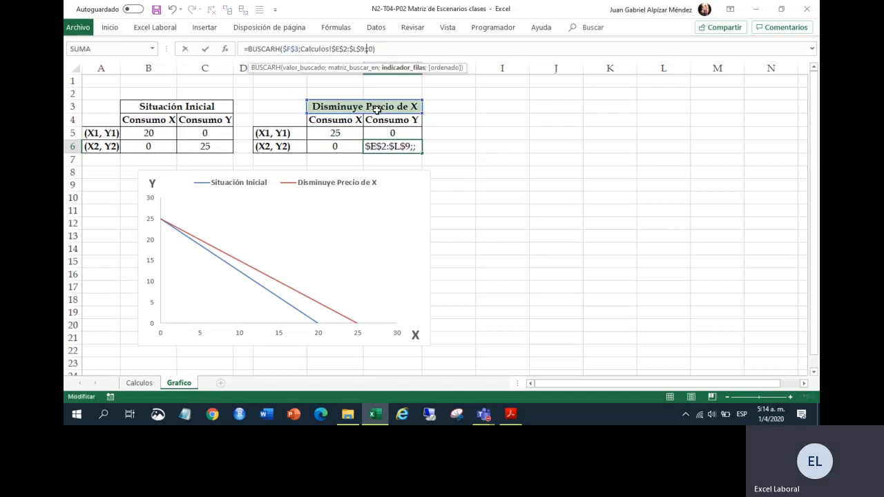
key(Return)
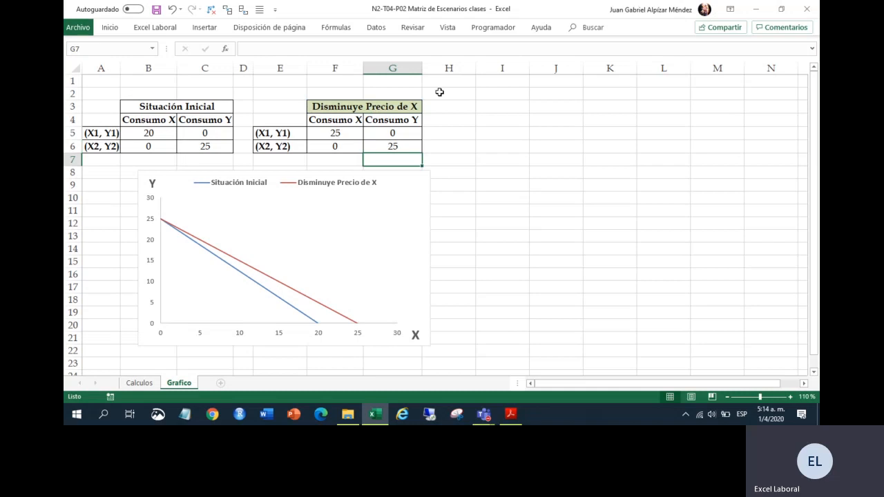
click(392, 146)
click(335, 121)
click(388, 120)
click(339, 107)
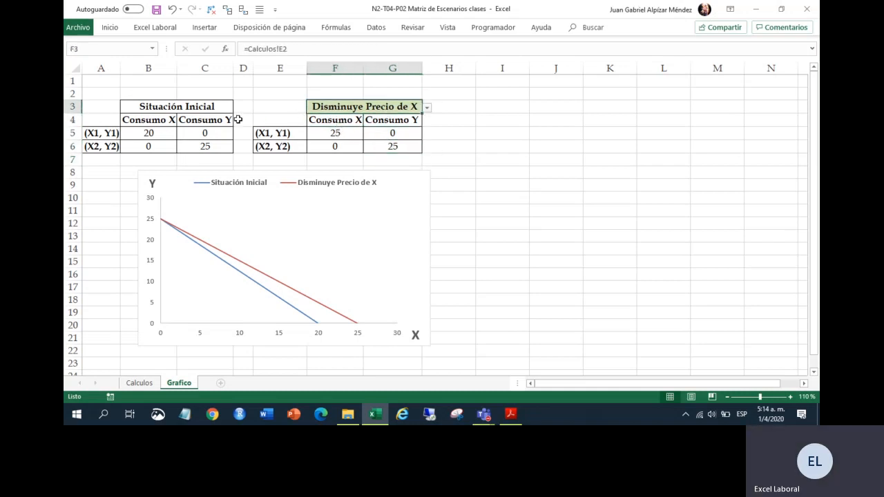
- Increase the height of row 3 and give the headings in B3:G3 middle alignment with wrapped text
drag(78, 112, 80, 127)
drag(211, 112, 358, 119)
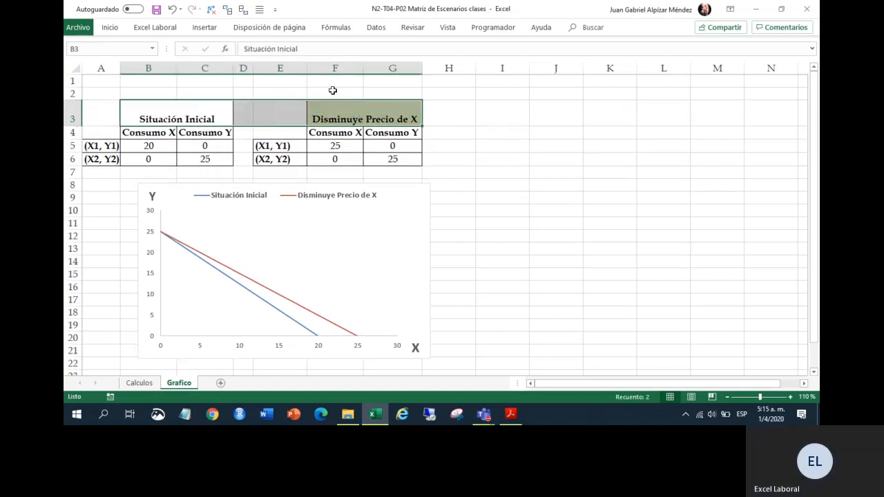
click(110, 27)
click(257, 65)
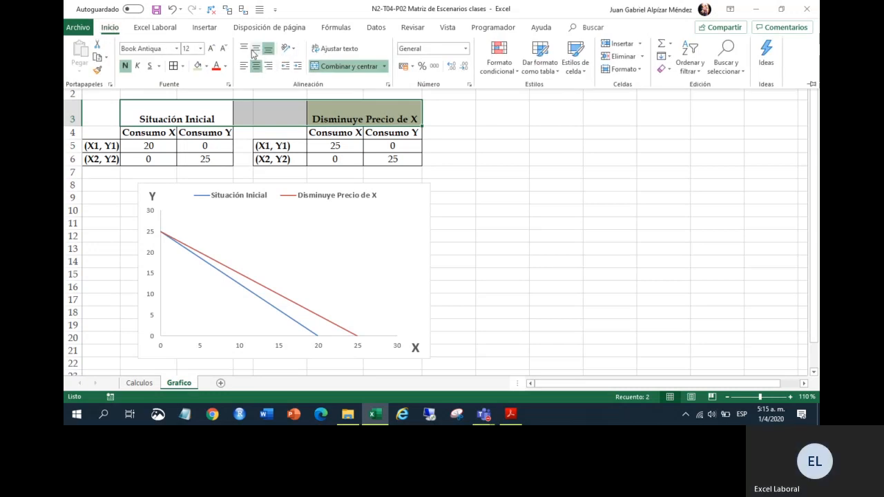
click(255, 48)
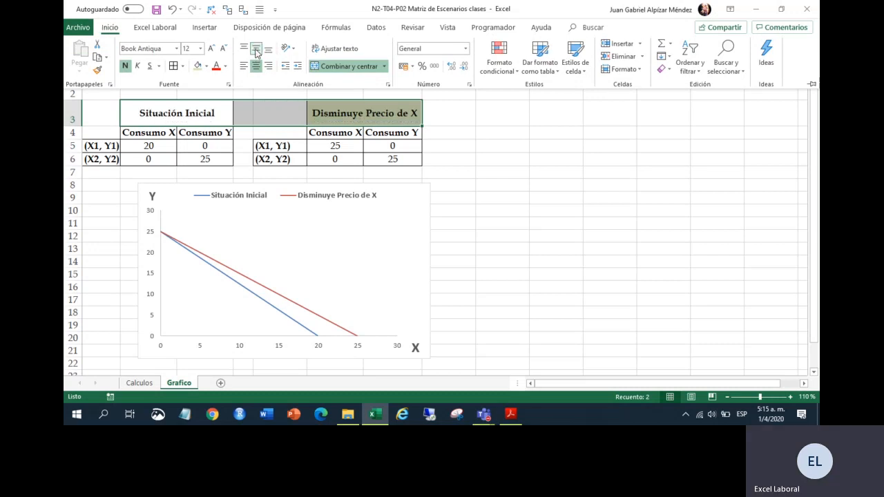
click(295, 49)
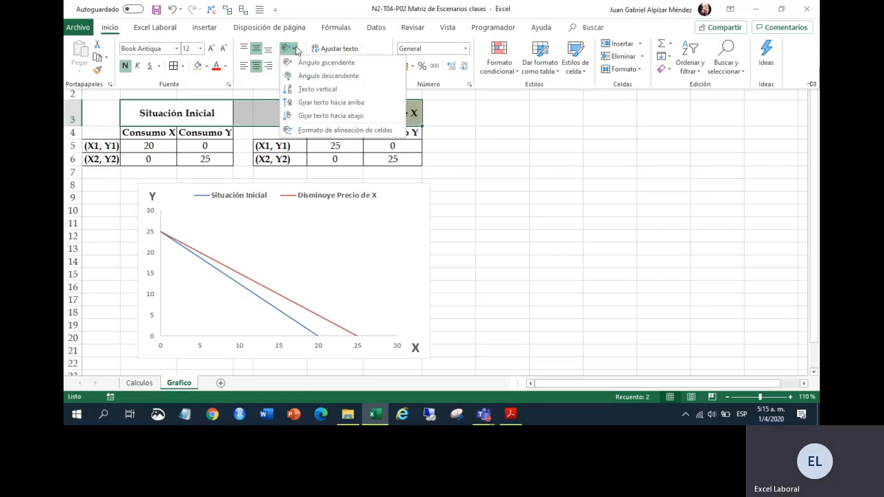
click(296, 50)
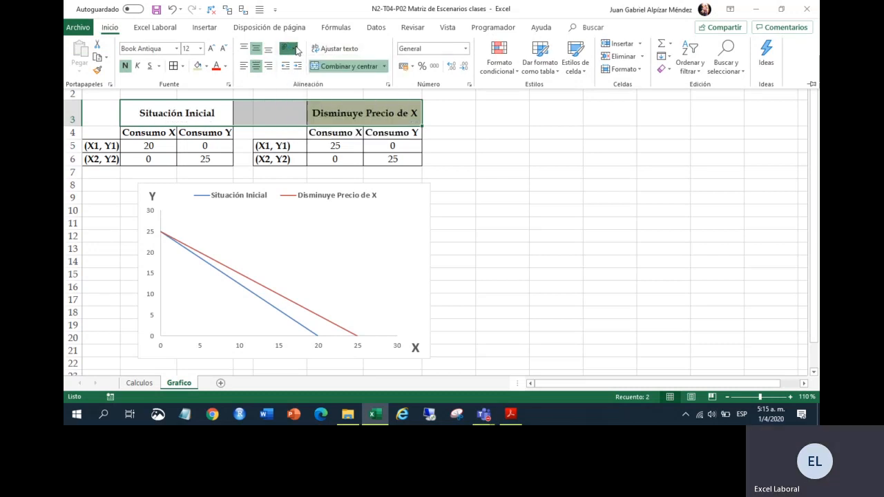
click(339, 49)
click(467, 136)
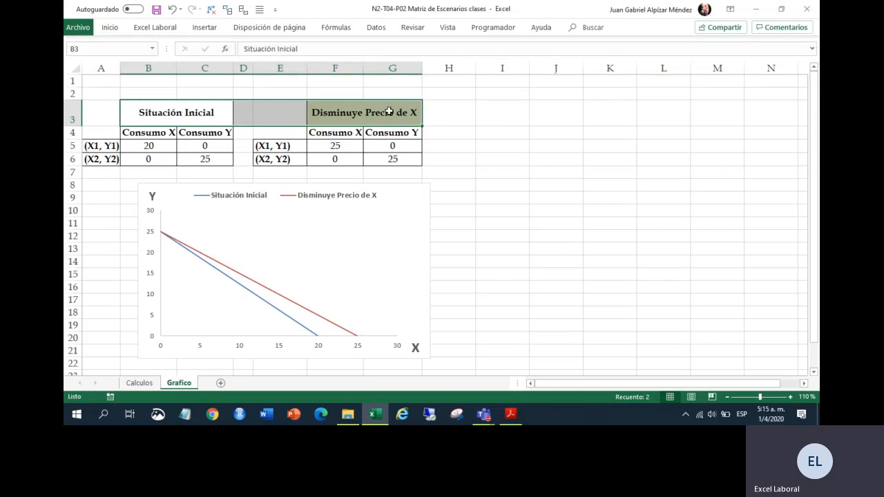
click(503, 158)
- Select the scenario Aumenta Precio de X in F3 and check the BUSCARH formula in F5
click(383, 106)
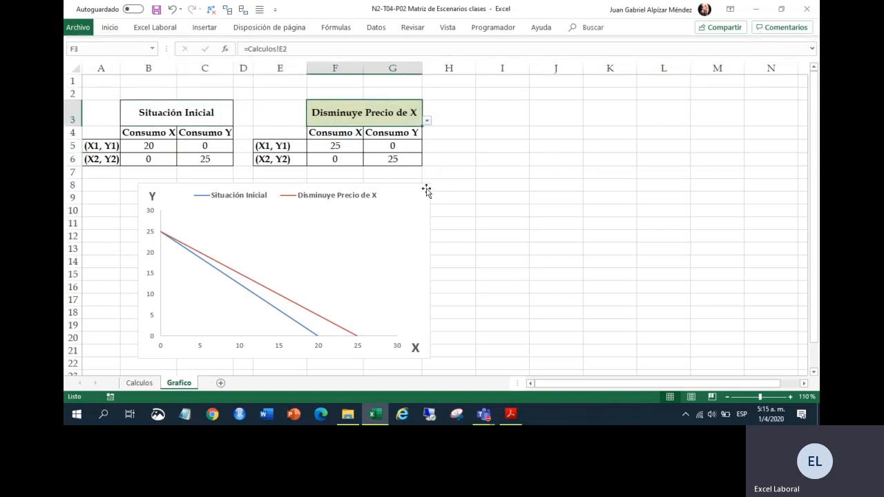
click(427, 122)
click(398, 142)
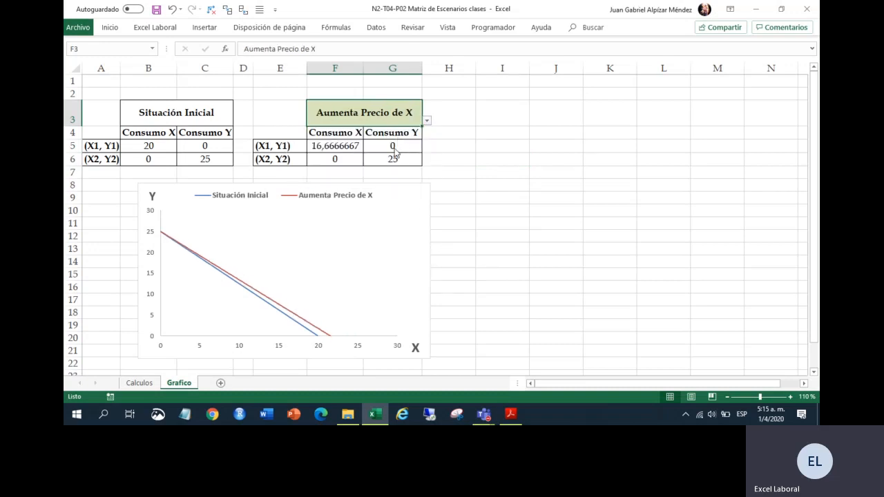
click(355, 147)
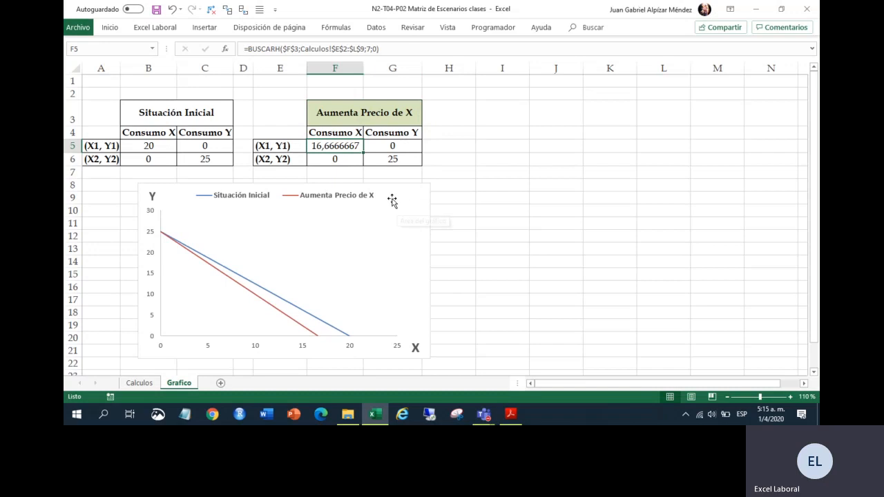
- Format the consumption values in F5:G6 to show no decimals and check the formula in G6
drag(348, 146, 382, 161)
right_click(383, 154)
click(495, 135)
click(495, 135)
click(495, 135)
click(495, 135)
click(495, 134)
click(496, 135)
click(495, 135)
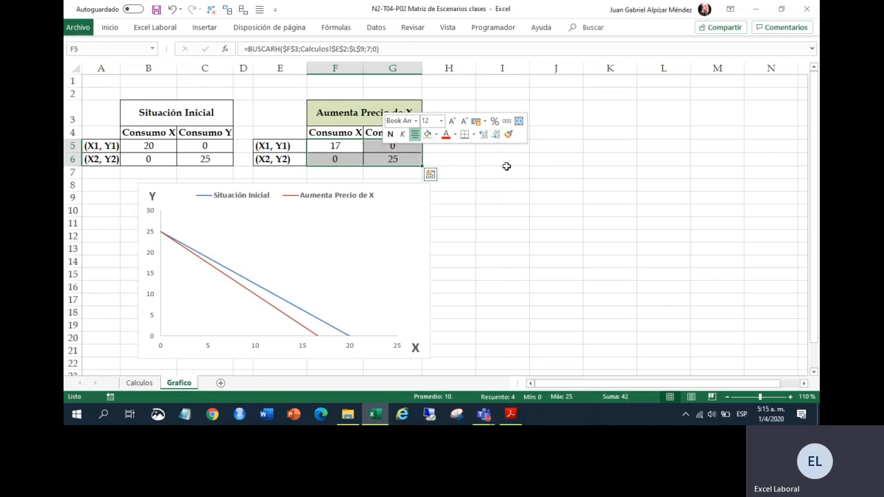
click(467, 181)
click(405, 161)
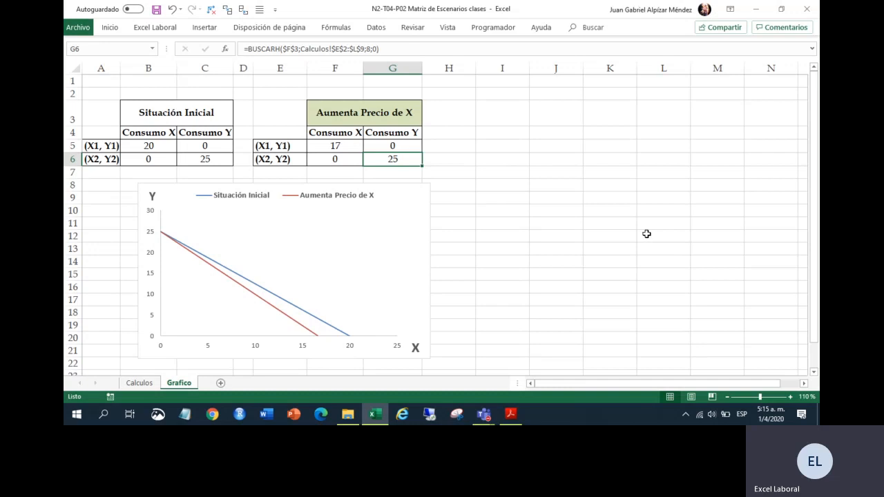
- Move the budget-line chart beside the scenario table, starting at column H, and enlarge it to reach column O and row 19
drag(427, 207, 723, 119)
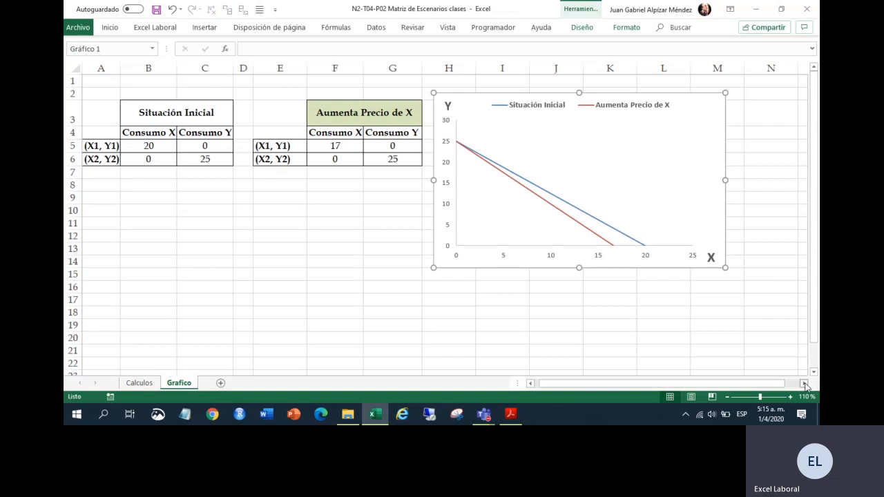
scroll(794, 388, right, 4)
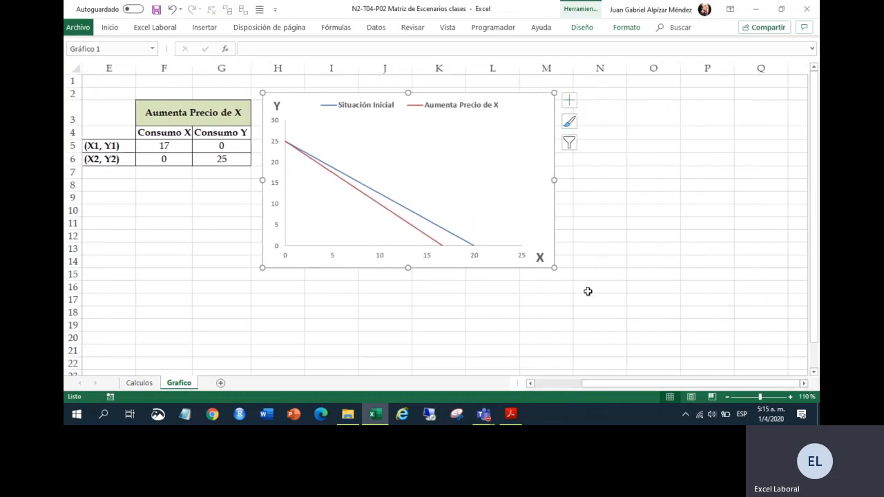
drag(554, 268, 670, 327)
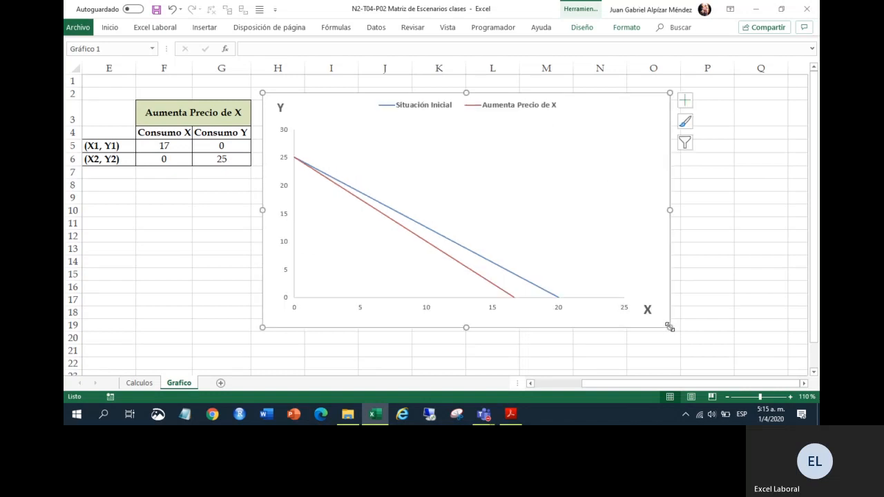
- Set all of the chart's text to font size 18 and save the workbook
click(112, 28)
click(211, 51)
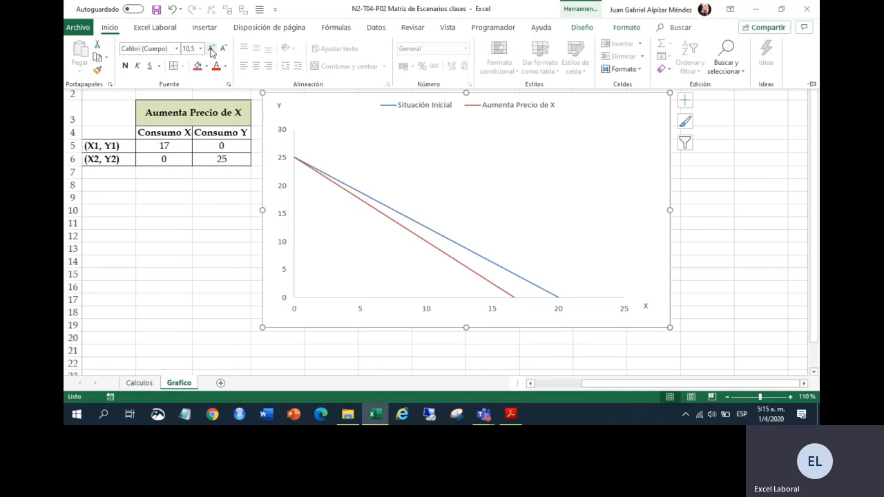
click(211, 48)
click(211, 48)
click(211, 48)
click(212, 49)
click(212, 48)
click(211, 48)
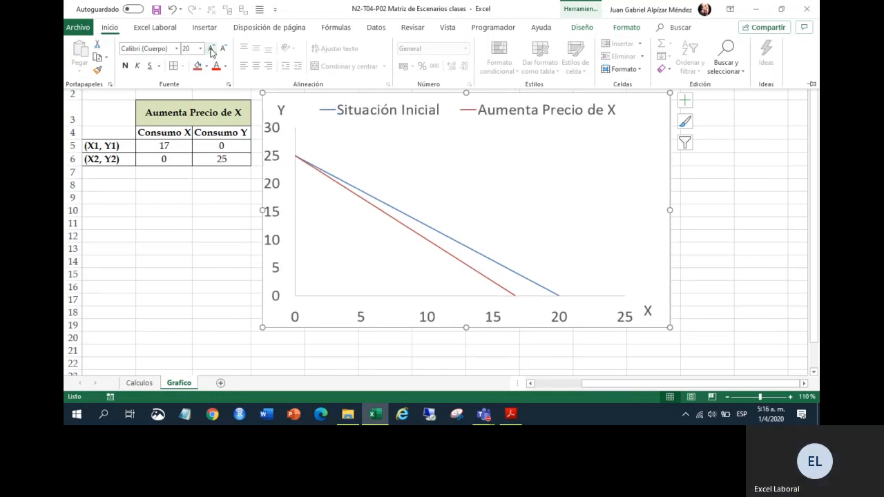
click(223, 48)
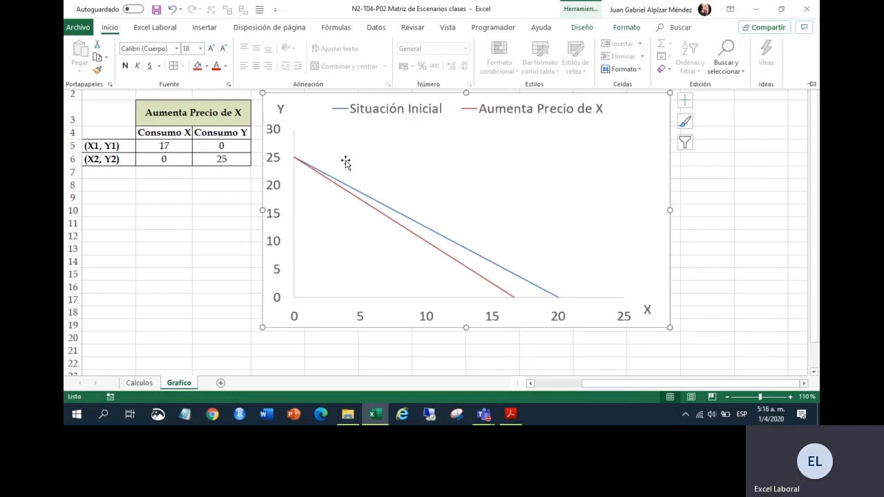
click(742, 222)
click(156, 9)
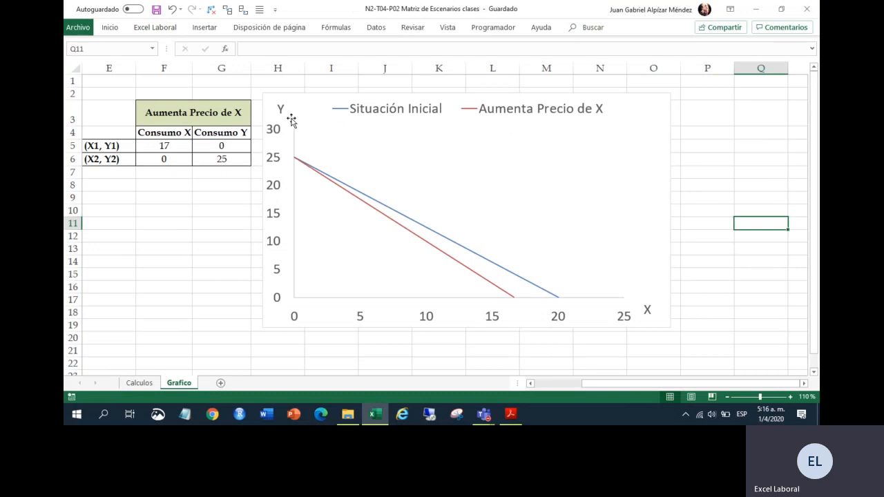
- Switch the scenario in F3 to Disminuye Precio de X and back to Aumenta Precio de X, comparing the charted budget lines
click(235, 113)
click(256, 121)
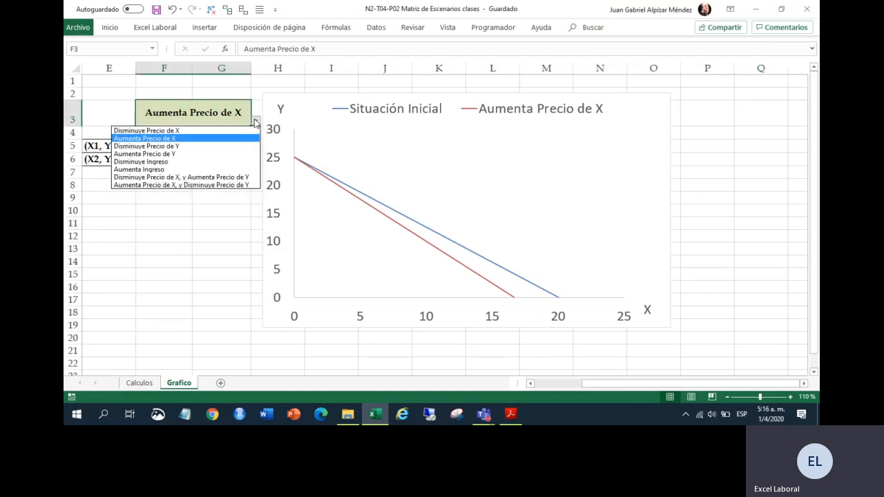
click(214, 131)
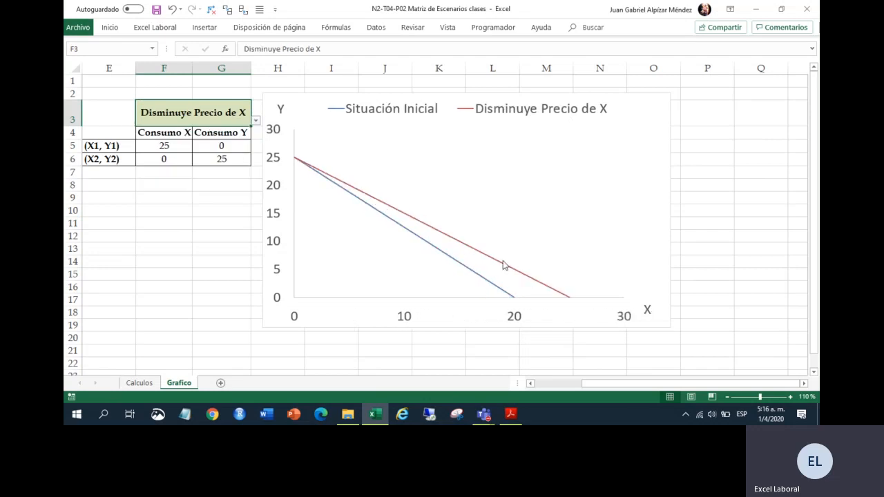
click(256, 122)
click(211, 139)
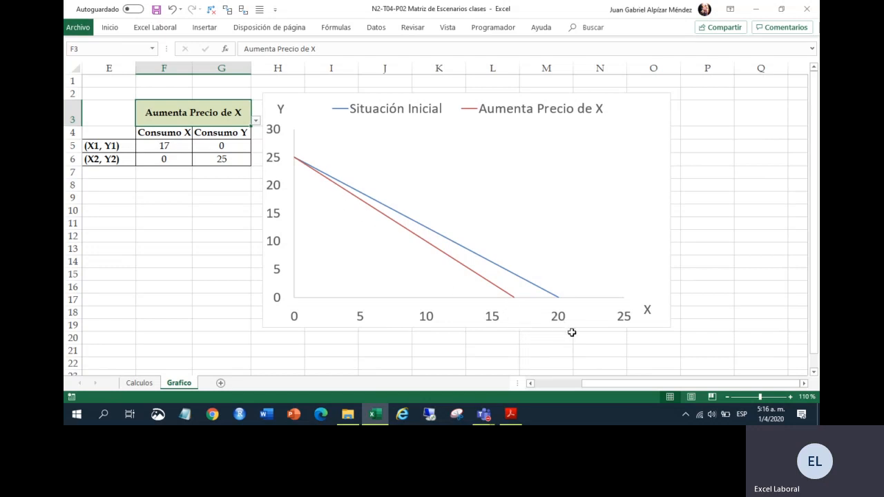
- Set the scenario in F3 to Disminuye Precio de X and inspect where its budget line meets the Y axis
click(255, 121)
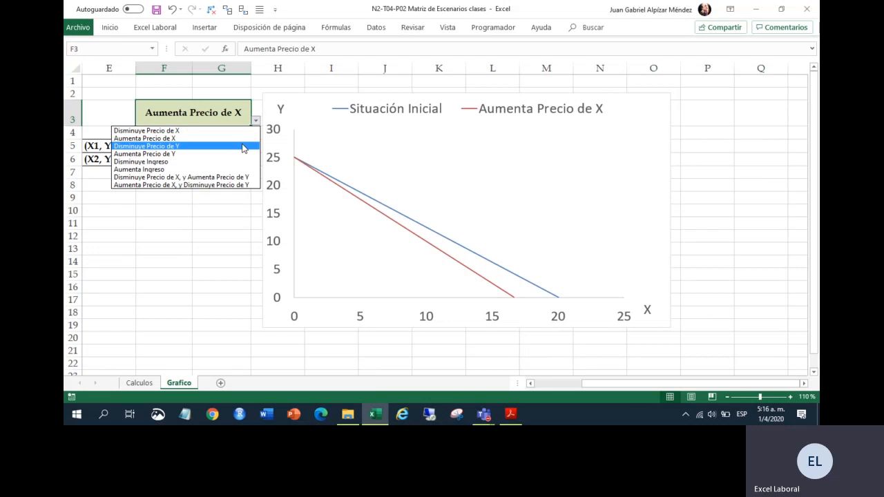
click(229, 131)
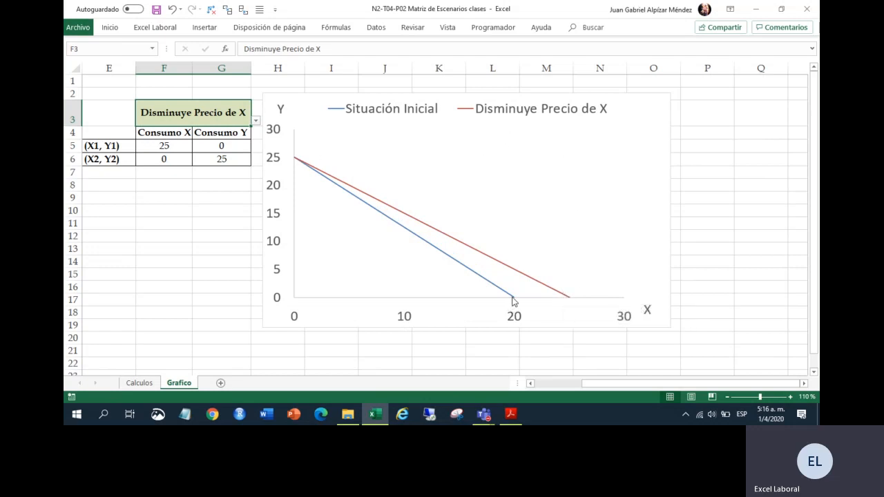
mouse_move(299, 164)
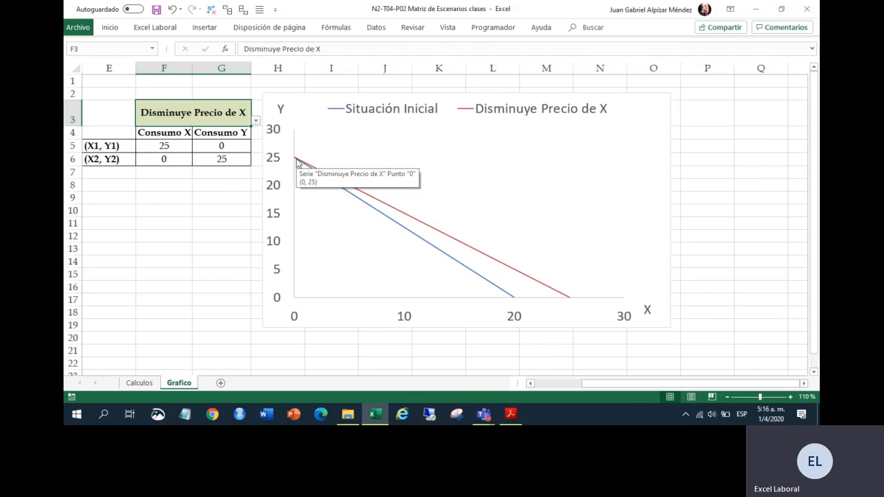
- Switch the scenario in F3 to Disminuye Precio de Y and Aumenta Precio de Y, comparing the charted budget lines
click(256, 121)
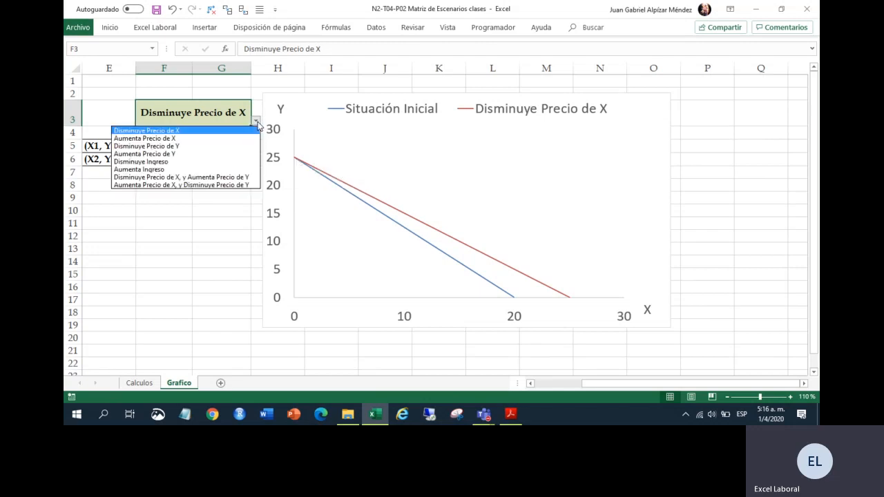
click(210, 146)
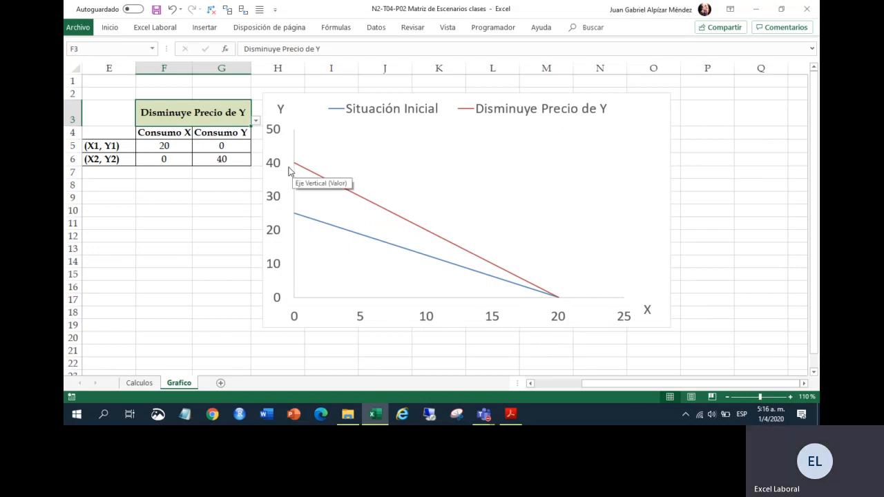
click(256, 121)
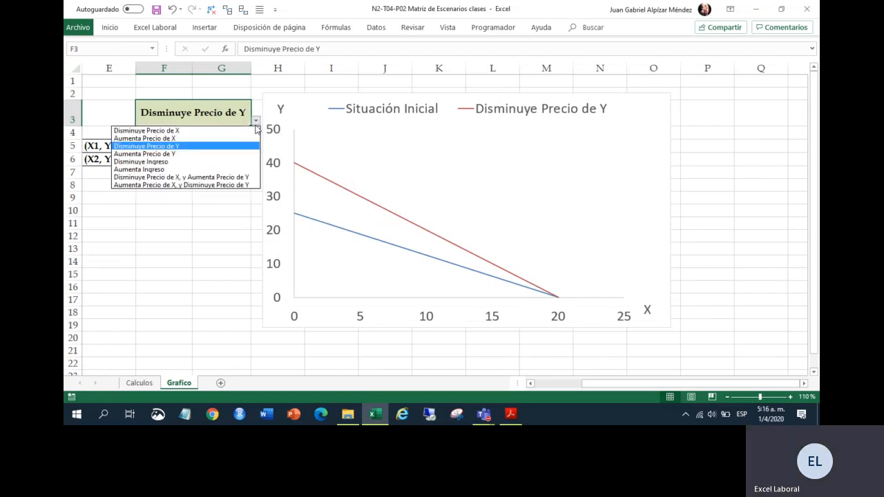
click(177, 152)
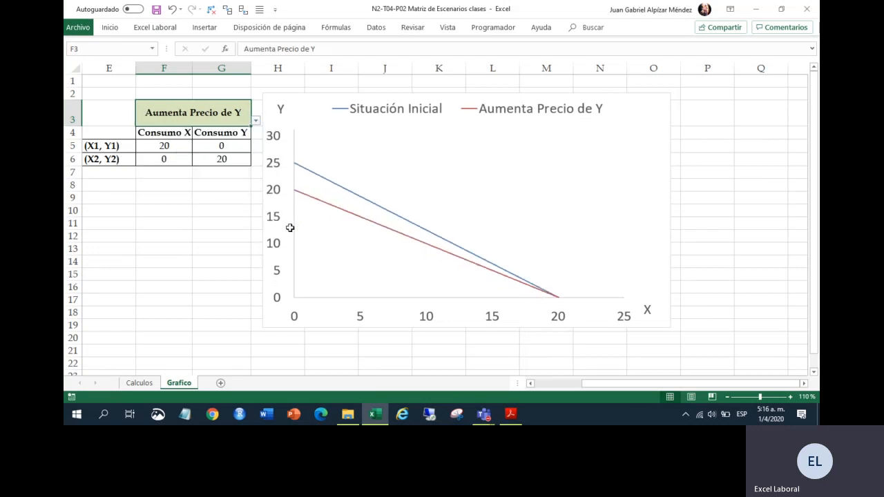
- Switch the scenario to Disminuye Ingreso and Aumenta Ingreso to compare how income changes shift the budget line
click(256, 121)
click(177, 163)
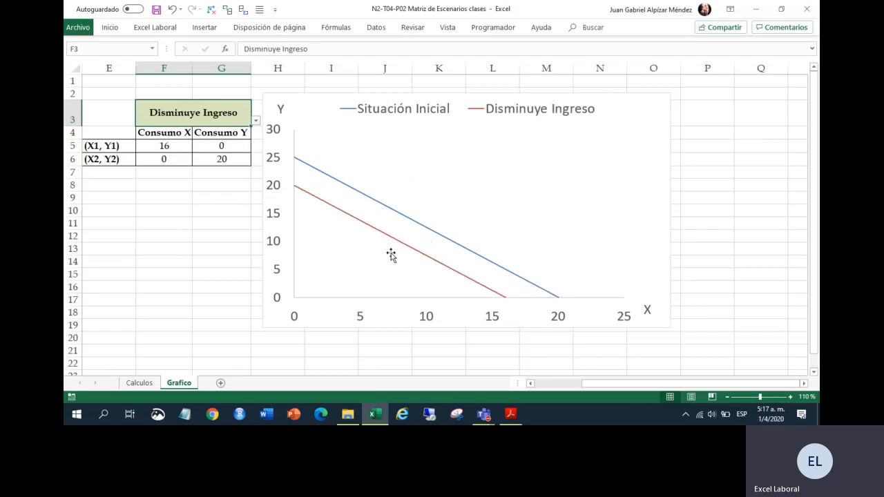
click(258, 122)
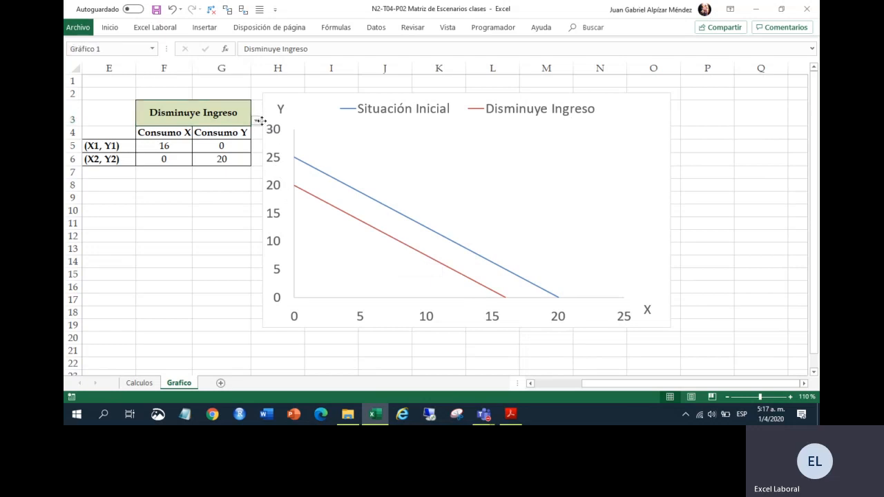
click(255, 121)
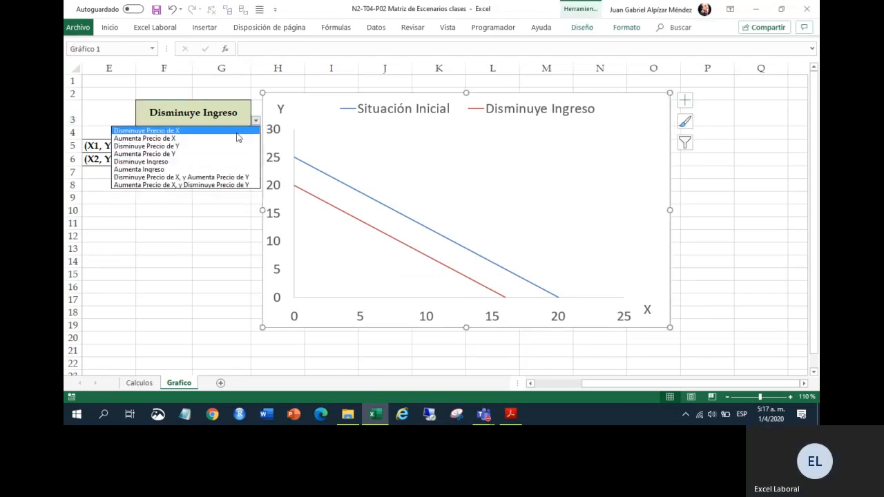
click(201, 170)
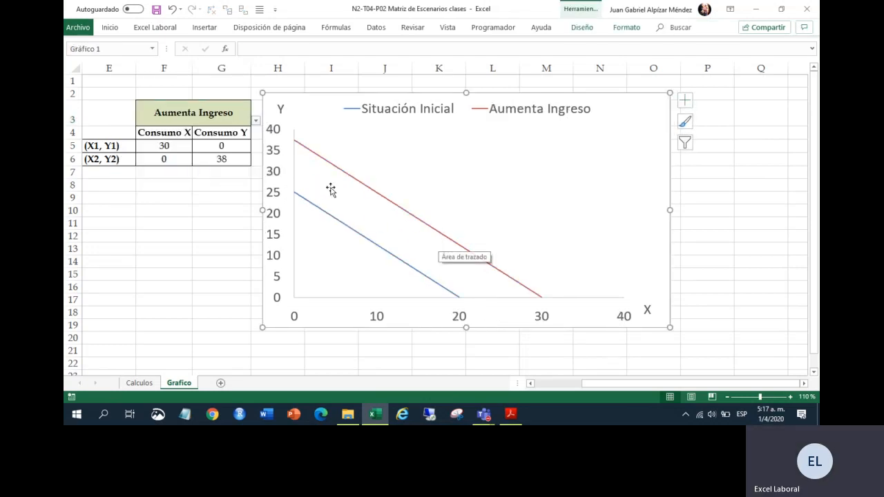
- Show the two combined scenarios, Disminuye Precio de X, y Aumenta Precio de Y and Aumenta Precio de X, y Disminuye Precio de Y
click(256, 120)
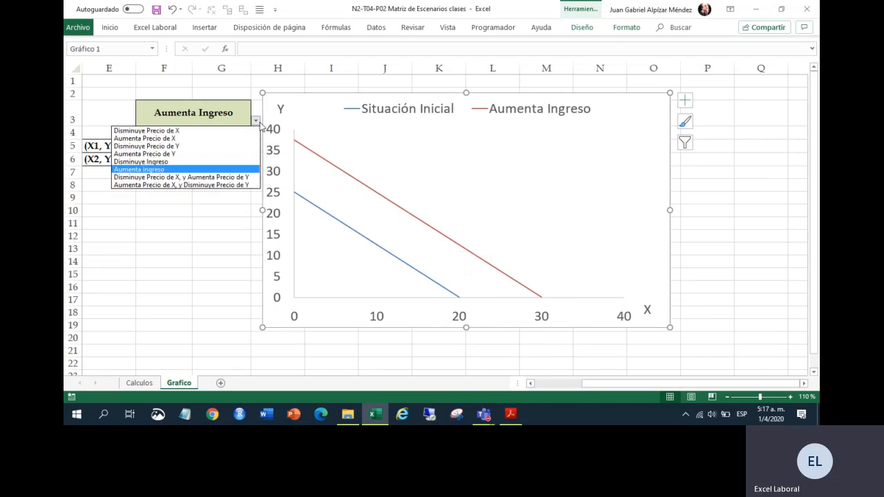
click(204, 179)
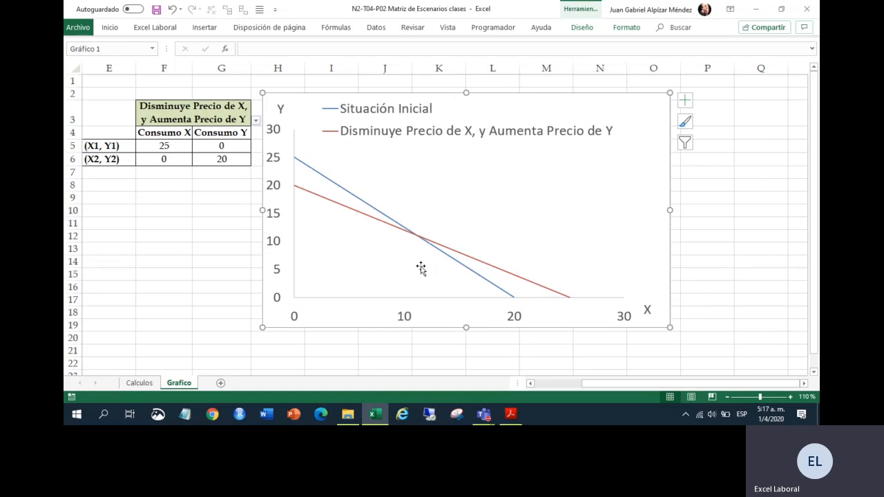
click(255, 120)
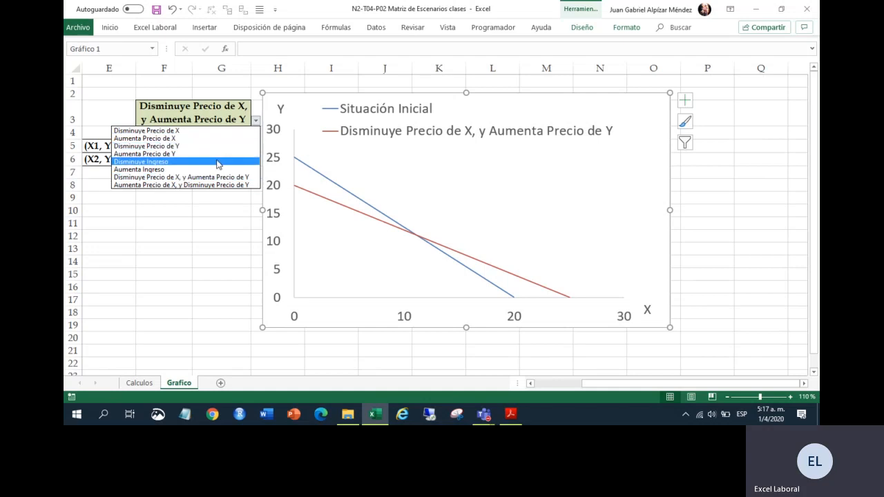
click(220, 187)
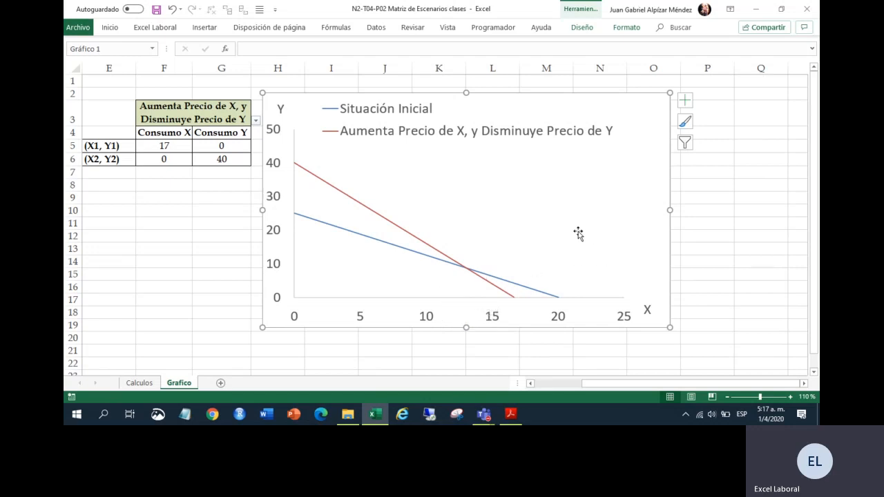
- Show Aumenta Precio de Y briefly, set the scenario to Disminuye Precio de X, y Aumenta Precio de Y, and save the workbook
click(256, 123)
click(236, 154)
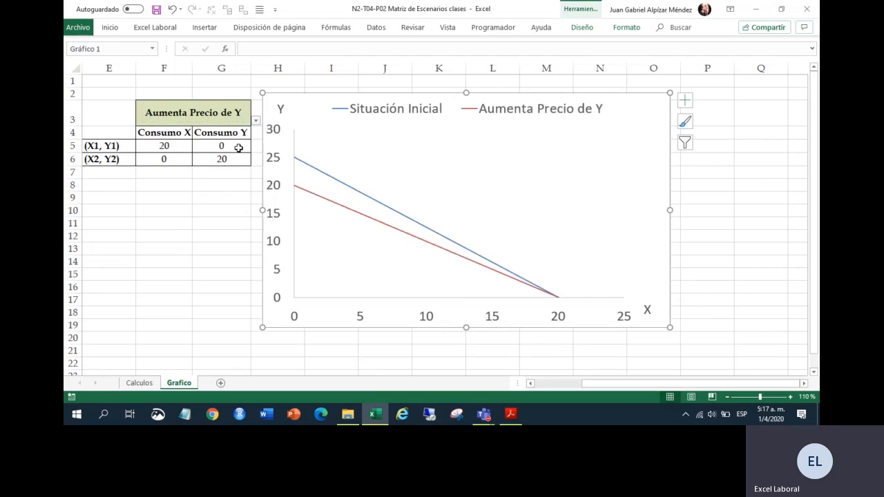
click(255, 123)
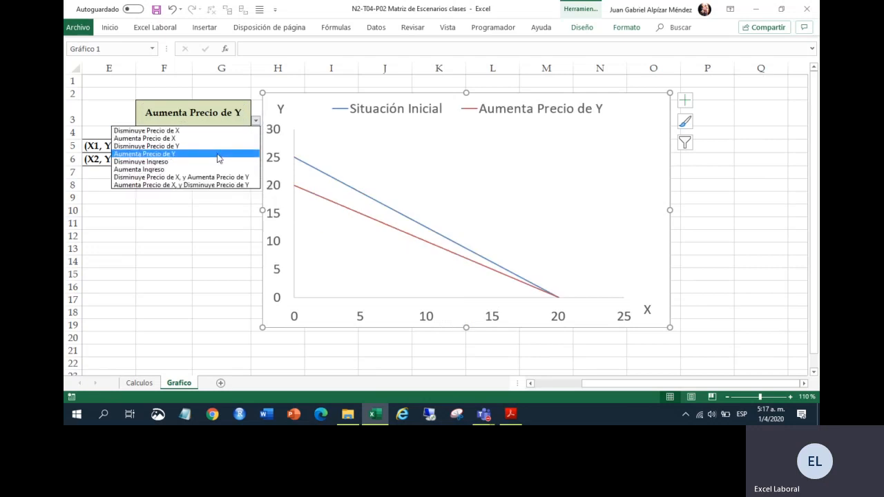
click(216, 178)
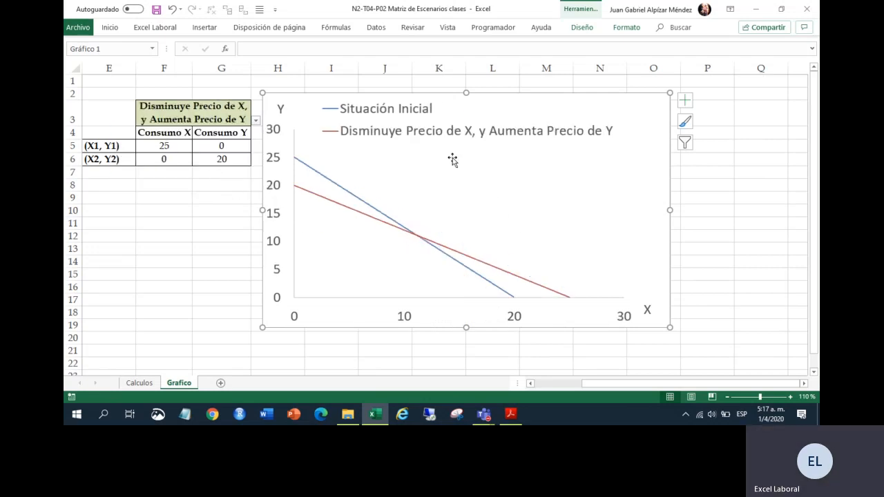
click(157, 10)
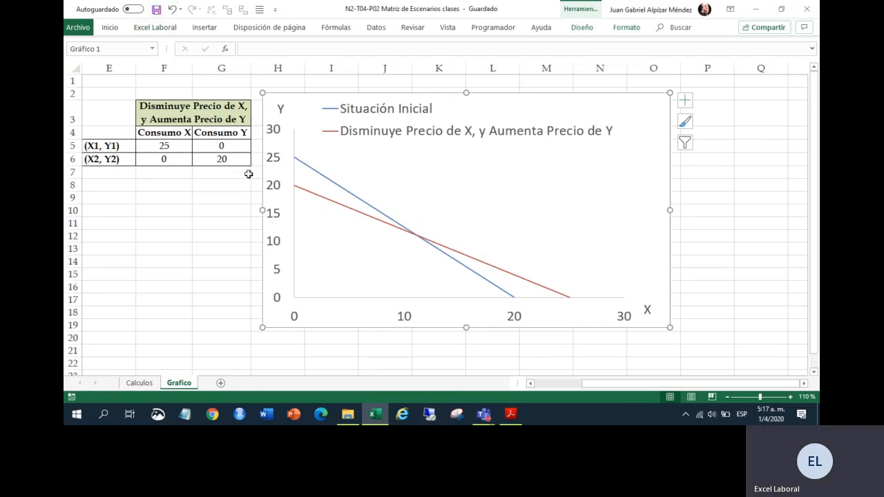
- Switch to the budget-constraint manual in Adobe Acrobat Reader and review its final Aumenta Ingreso example through the closing topics section
click(510, 415)
scroll(530, 279, down, 3)
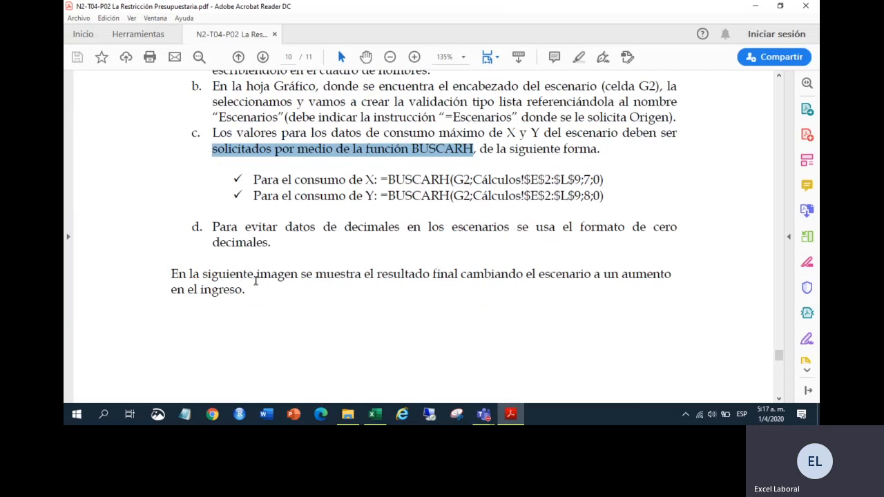
scroll(449, 302, down, 12)
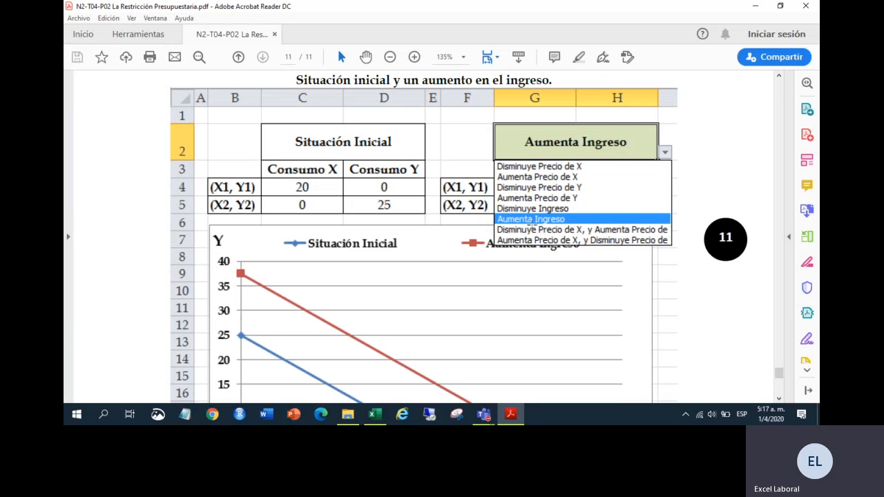
scroll(408, 253, down, 3)
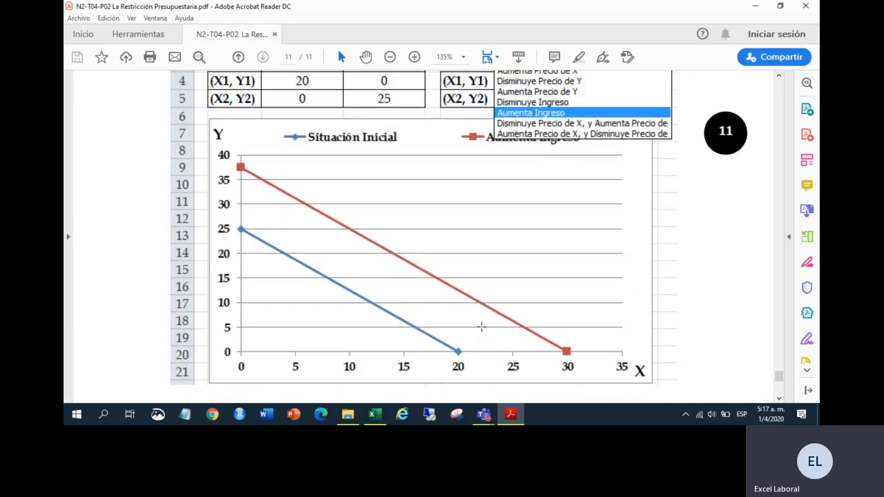
scroll(481, 327, down, 5)
scroll(481, 321, down, 2)
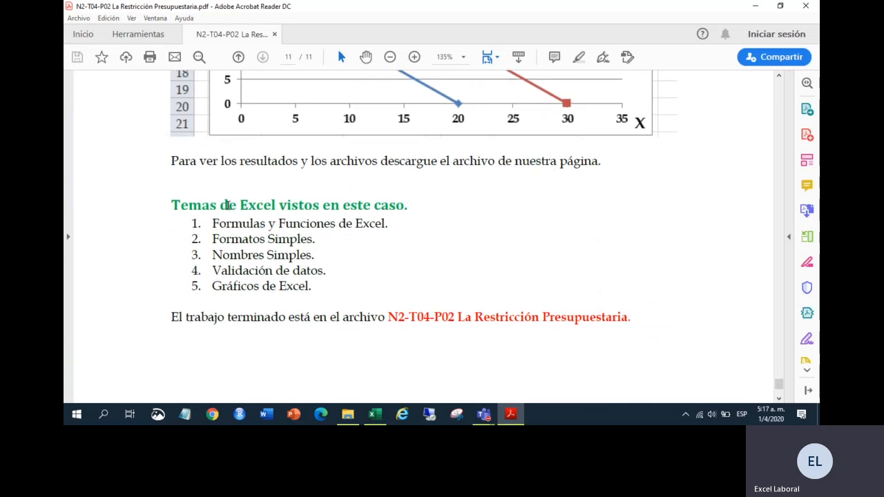
- Review the section "Temas de Excel vistos en este caso", highlighting its heading, individual topics and finally the whole list
drag(172, 205, 405, 205)
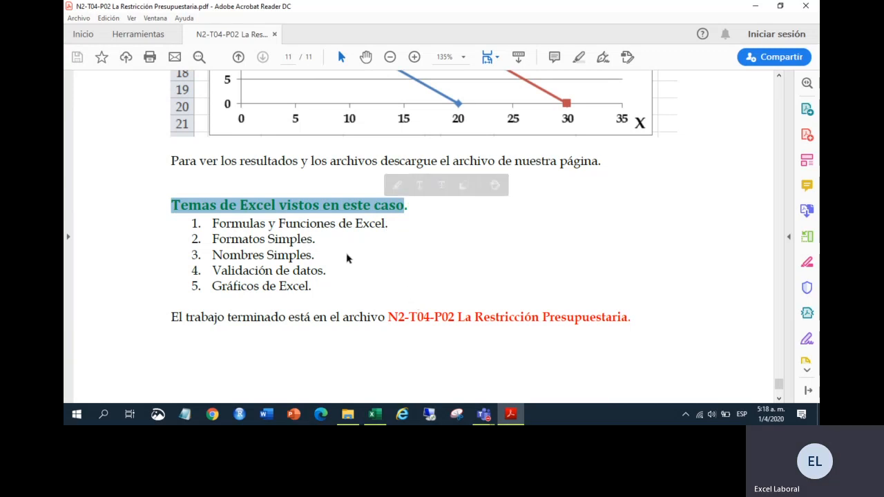
drag(389, 225, 211, 226)
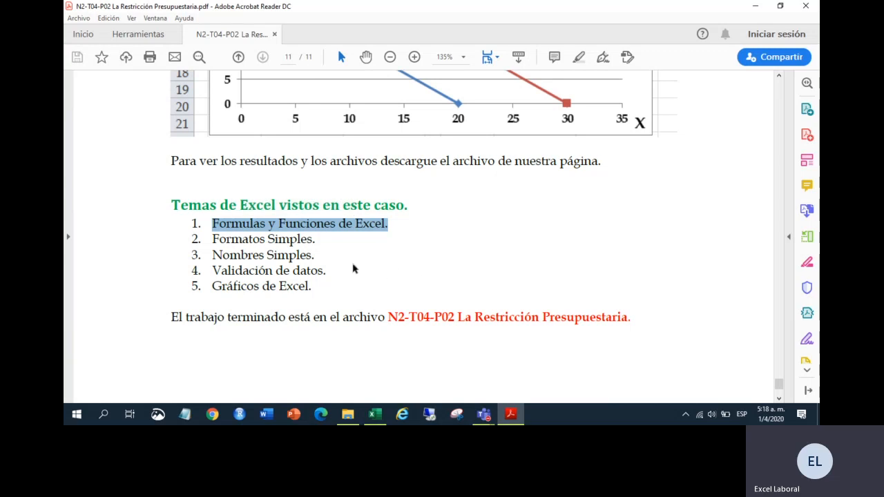
click(328, 243)
drag(322, 240, 211, 239)
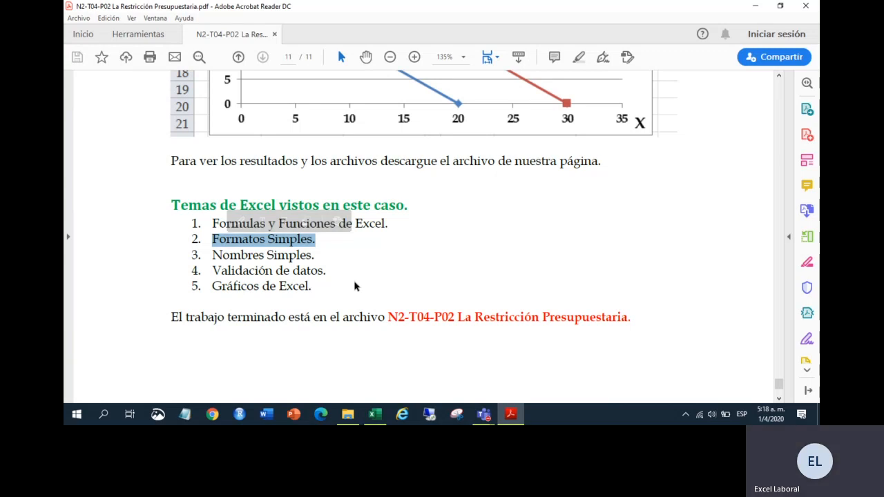
click(325, 255)
drag(327, 271, 211, 255)
click(311, 261)
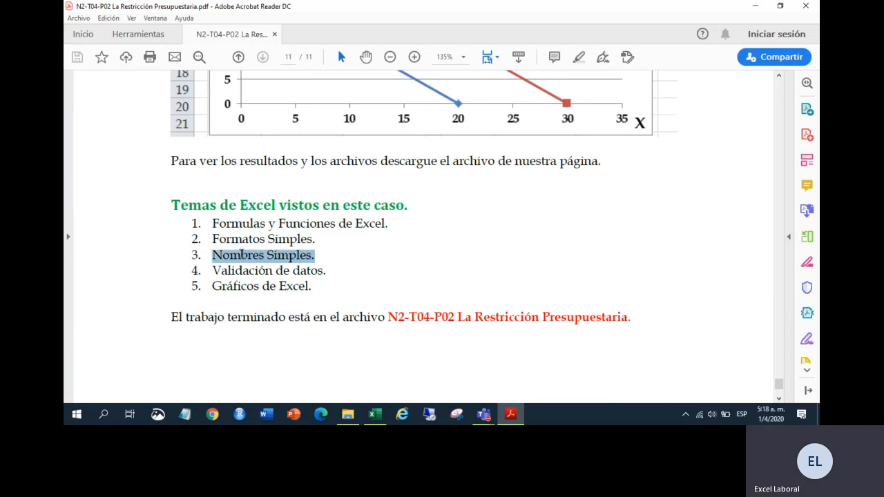
click(338, 276)
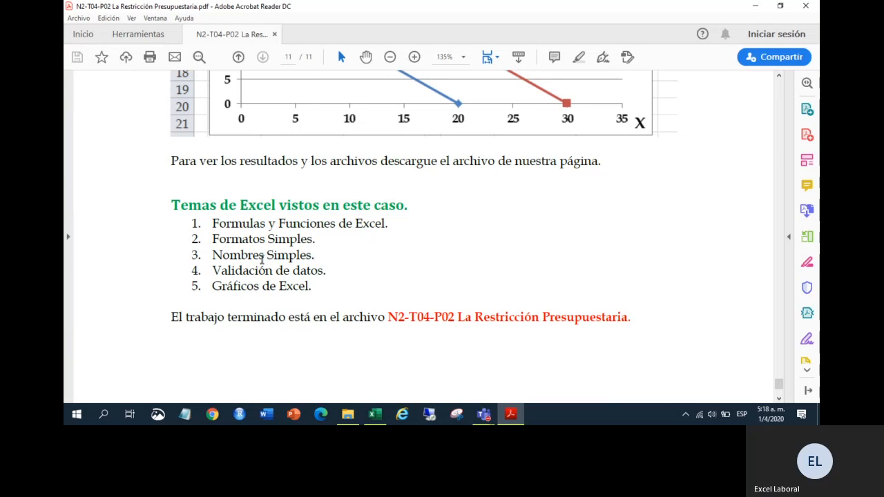
drag(171, 205, 320, 286)
- Look back through the manual to Paso 7 on the chart's ordered pairs, and return to the Grafico sheet in Excel
scroll(462, 214, up, 10)
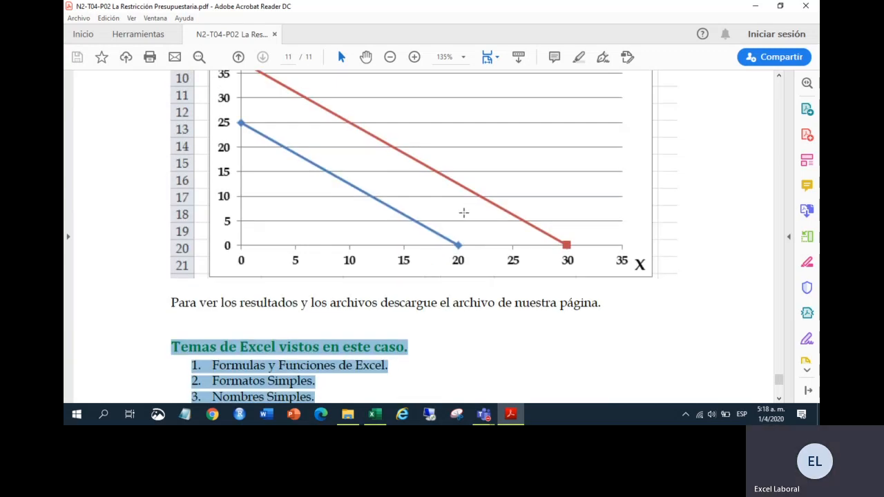
scroll(463, 214, up, 12)
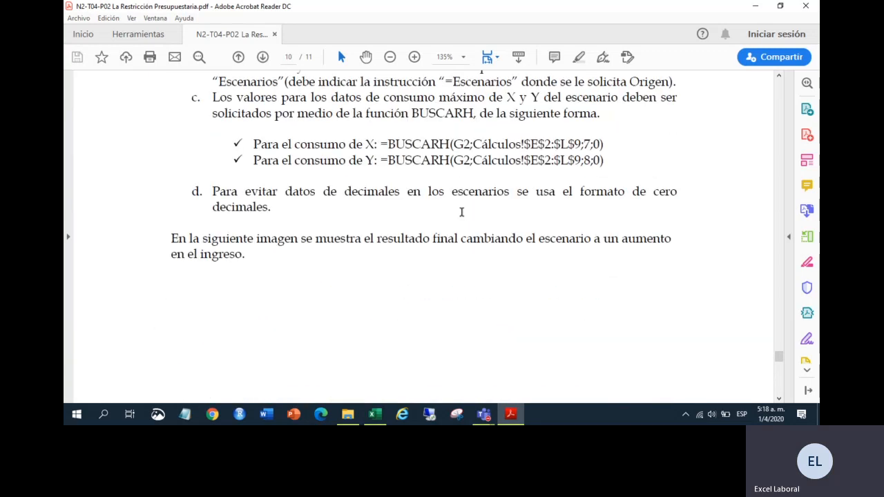
scroll(459, 211, up, 10)
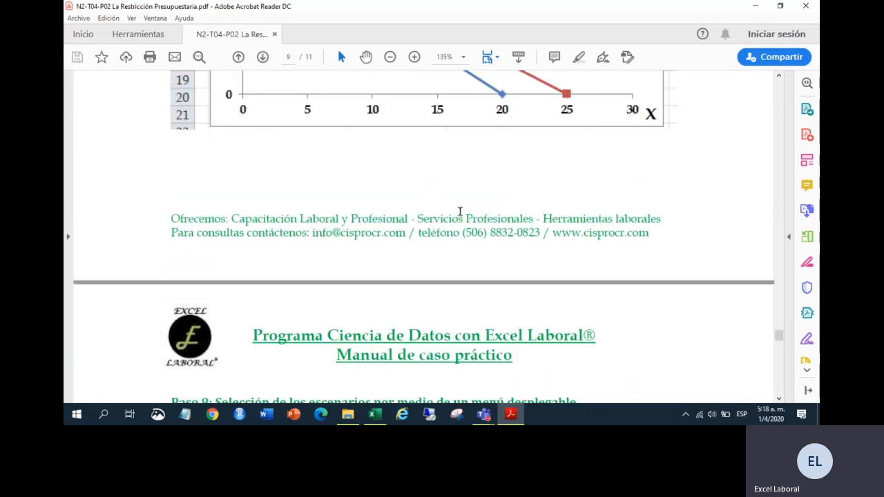
scroll(459, 211, up, 10)
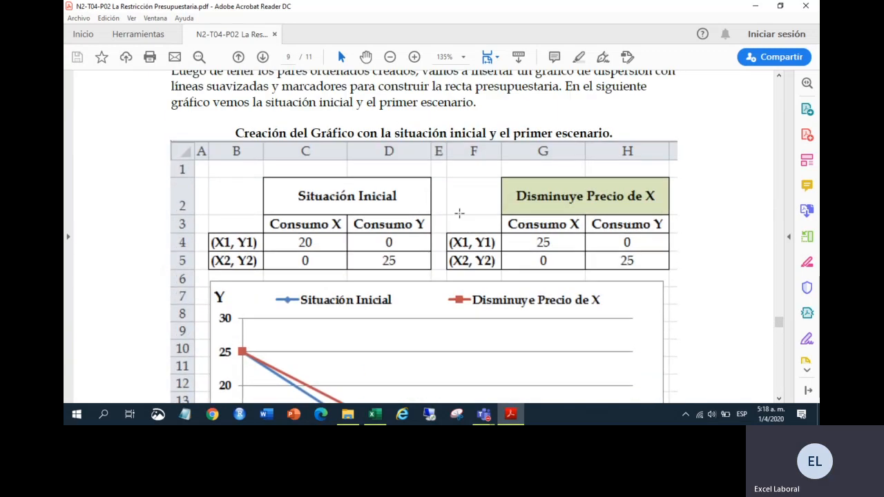
scroll(459, 213, up, 6)
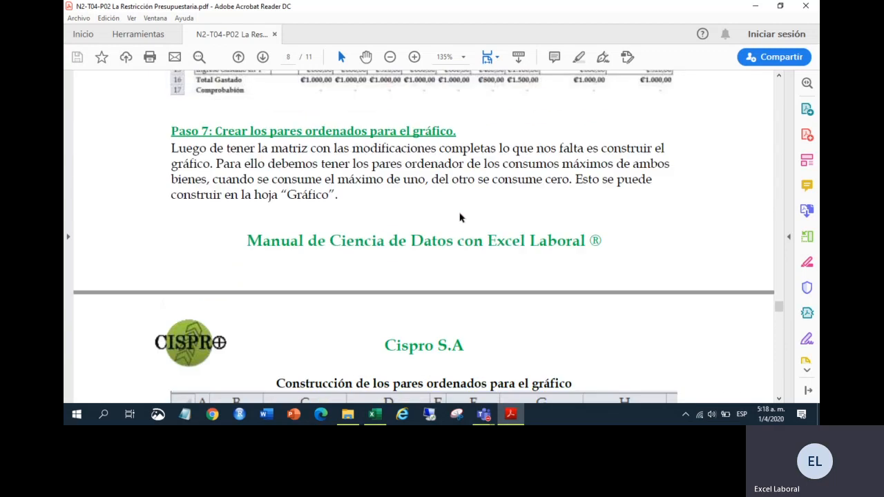
scroll(463, 210, down, 5)
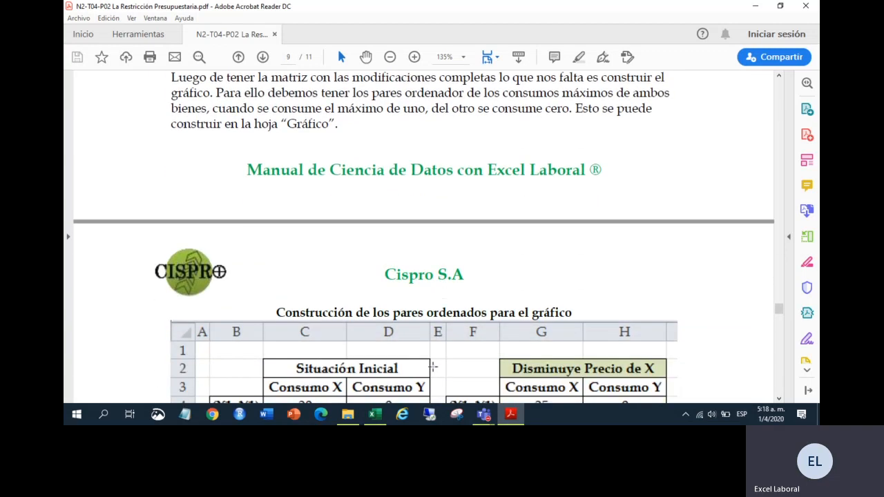
click(375, 414)
click(189, 279)
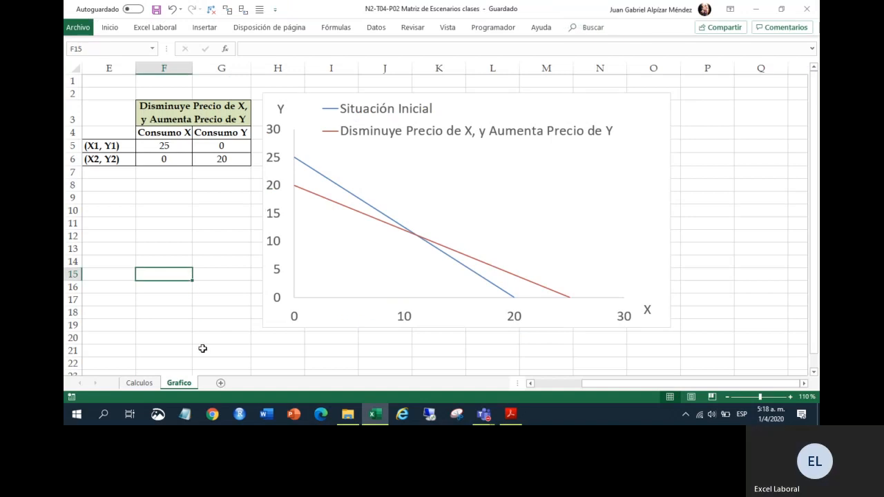
- Look at the scenario matrix on the Calculos sheet, and return to the Grafico sheet
click(152, 384)
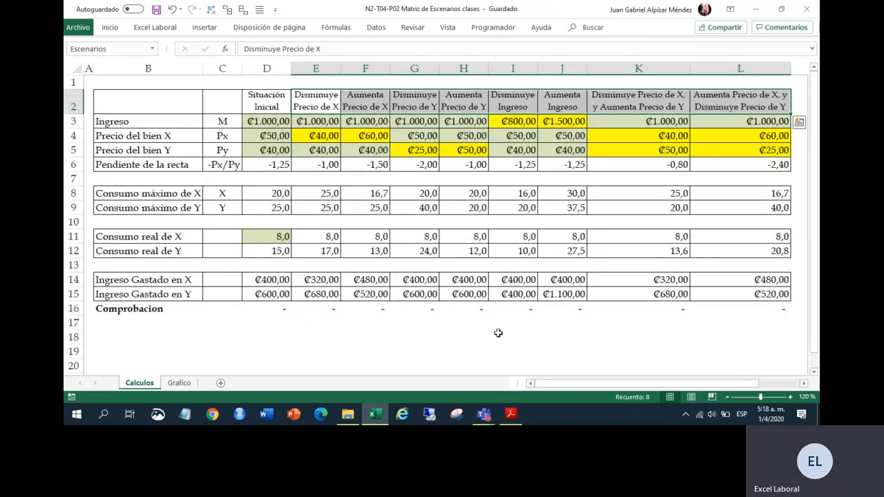
click(179, 383)
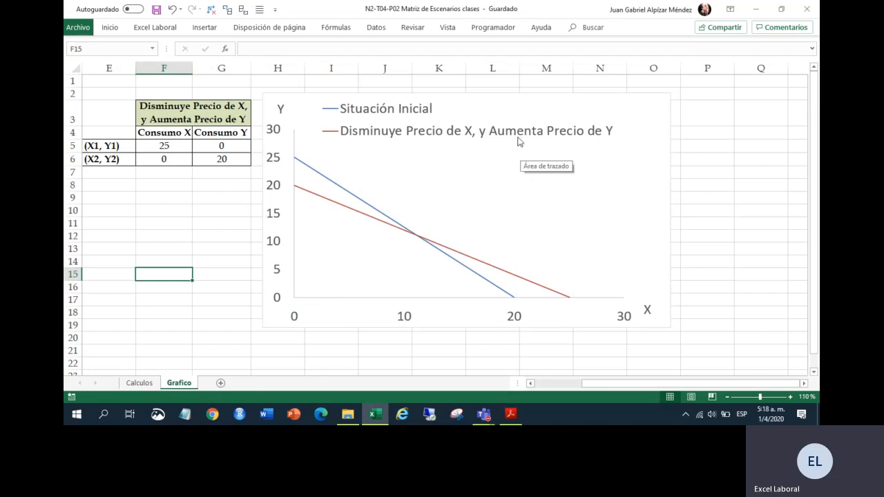
click(437, 122)
drag(437, 122, 383, 144)
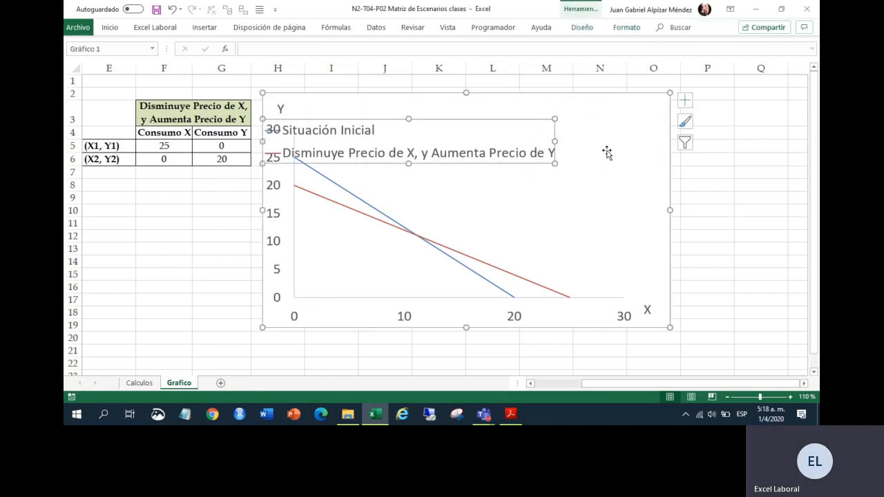
key(ctrl+z)
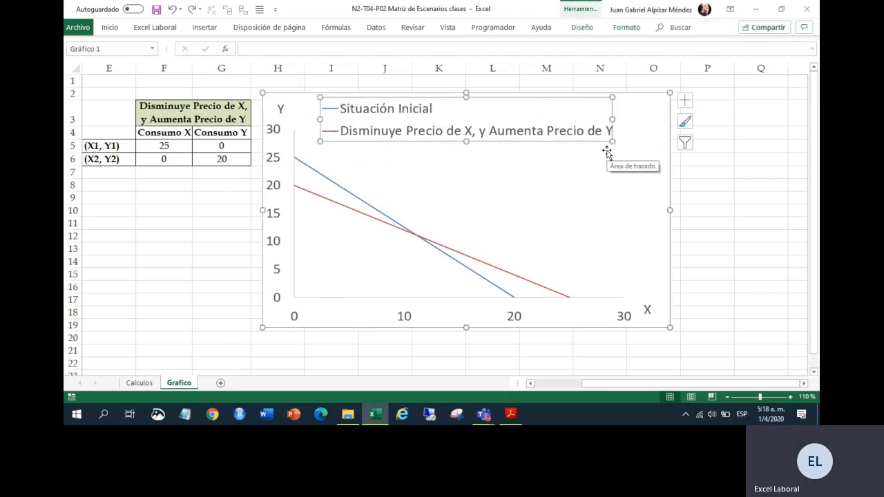
- Move the chart over the scenario's consumption table, and test it with Disminuye Precio de Y and again with Disminuye Precio de X, y Aumenta Precio de Y
mouse_move(665, 258)
mouse_down()
mouse_move(538, 303)
mouse_move(488, 304)
mouse_move(478, 296)
mouse_up()
click(660, 299)
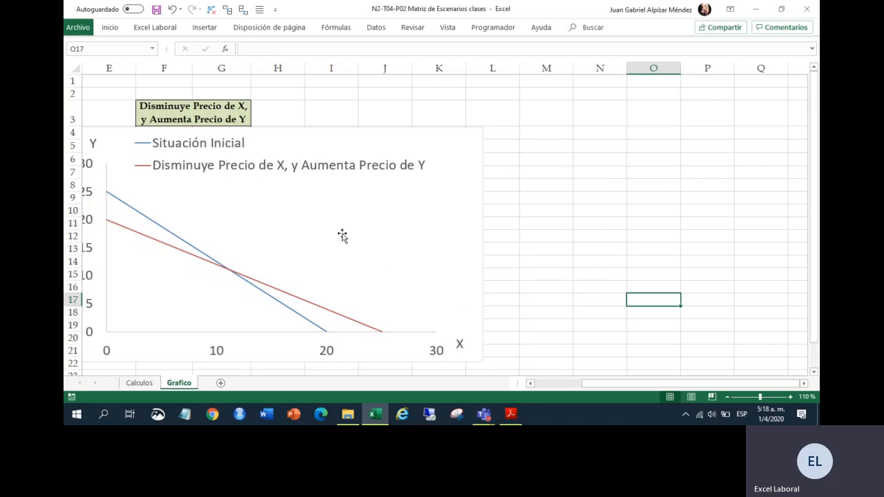
click(241, 114)
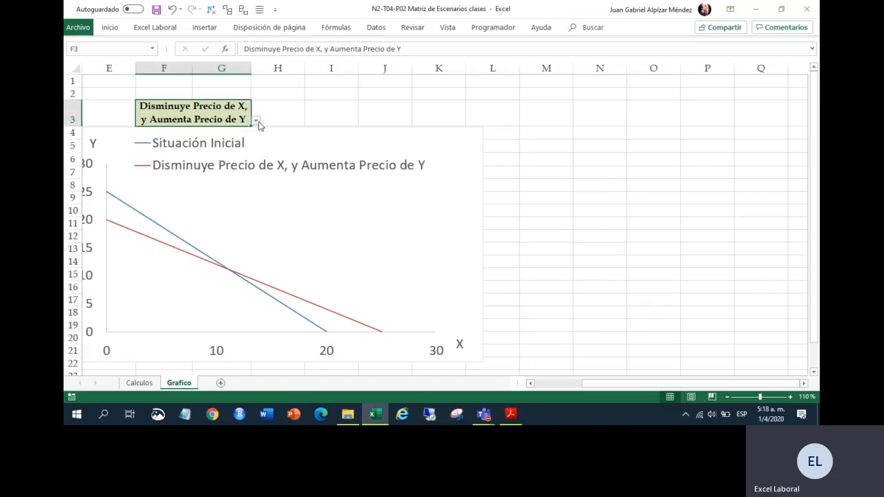
click(255, 120)
click(235, 147)
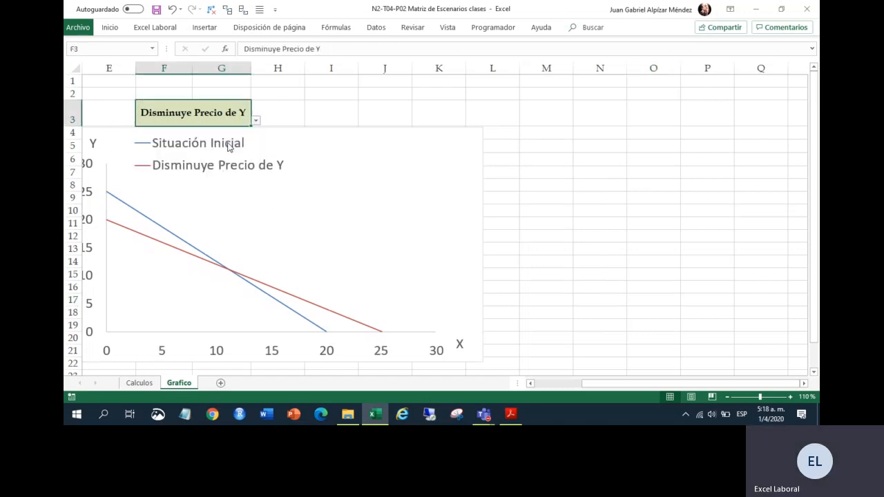
click(256, 121)
click(255, 177)
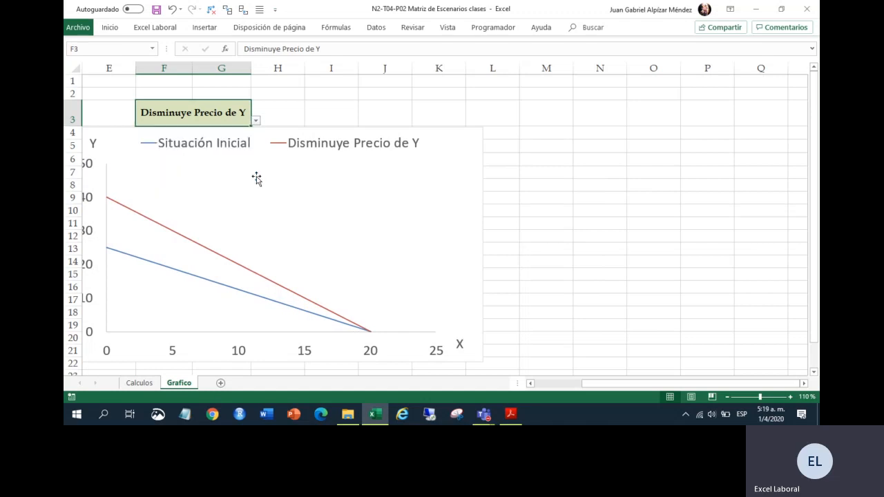
- Move the chart to column A so it covers both consumption tables, leaving the Situación Inicial and scenario headings uncovered
drag(661, 382, 606, 375)
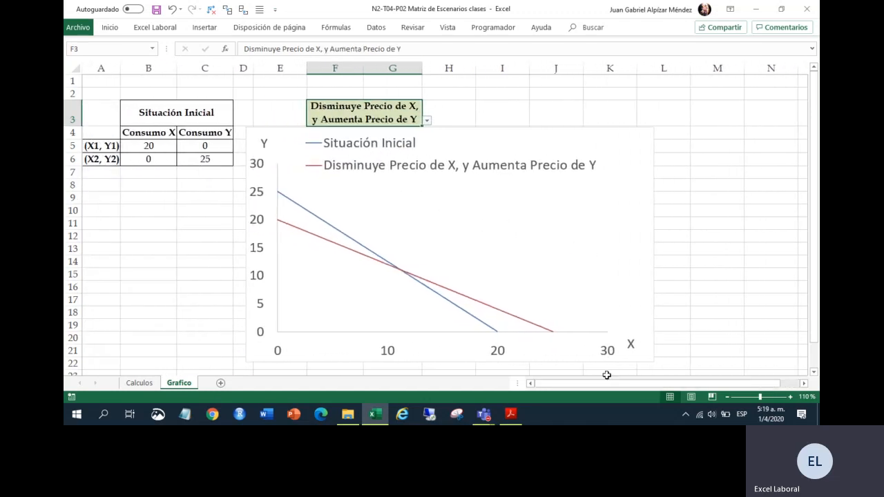
click(569, 135)
drag(477, 141, 453, 147)
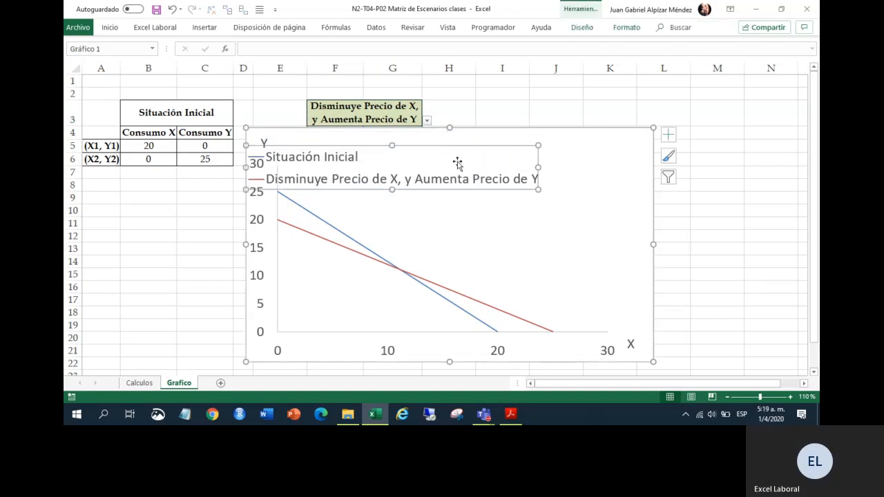
click(611, 230)
drag(606, 127, 433, 127)
click(583, 205)
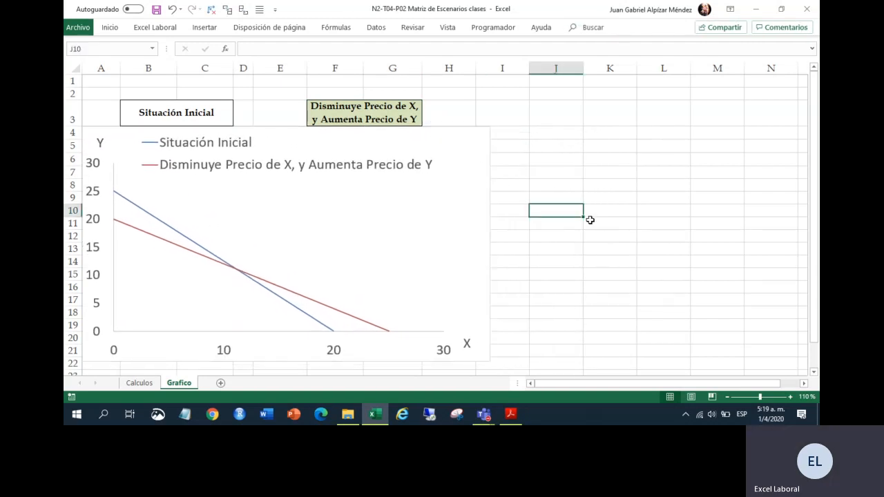
- Show the Aumenta Precio de Y scenario on the chart, and return to Disminuye Precio de X, y Aumenta Precio de Y
click(401, 111)
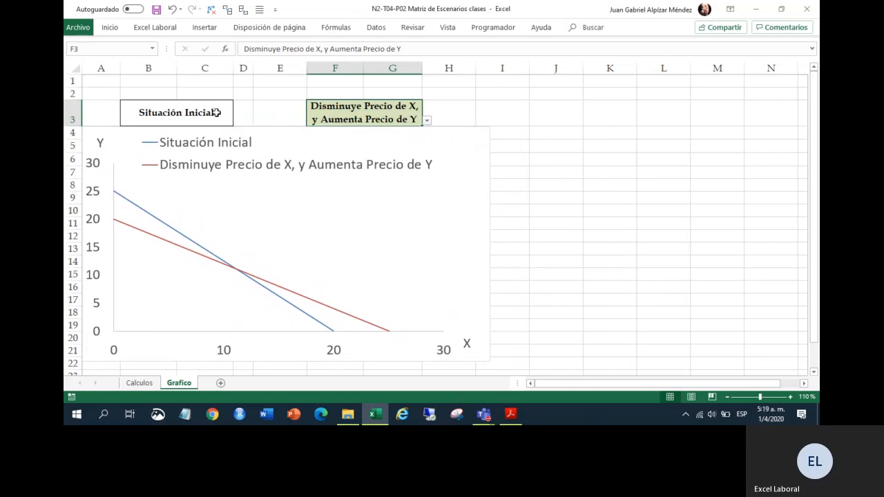
click(427, 121)
click(380, 151)
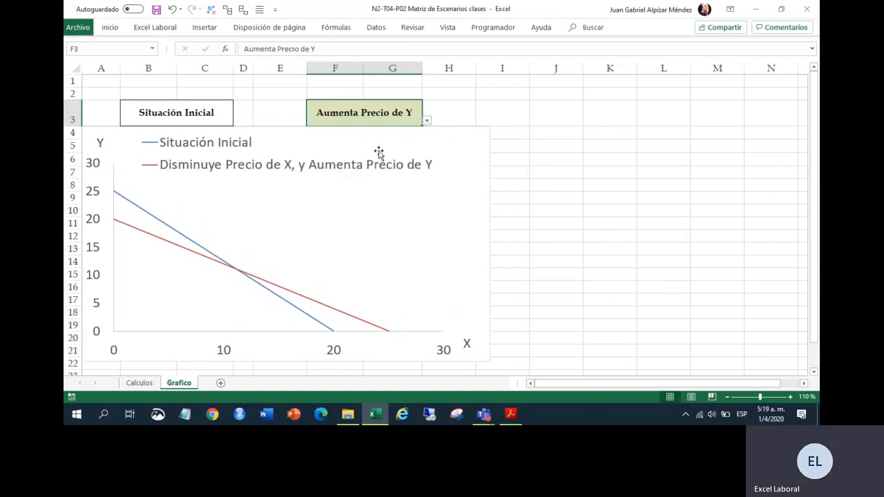
click(426, 121)
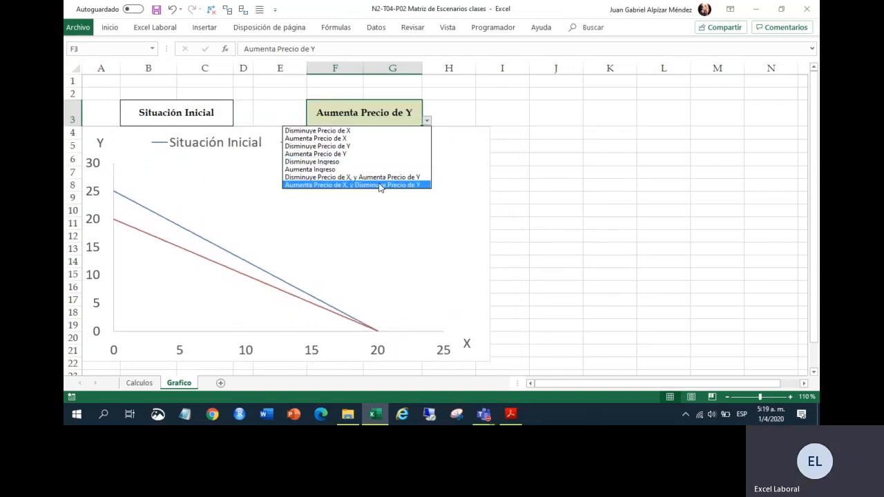
click(365, 177)
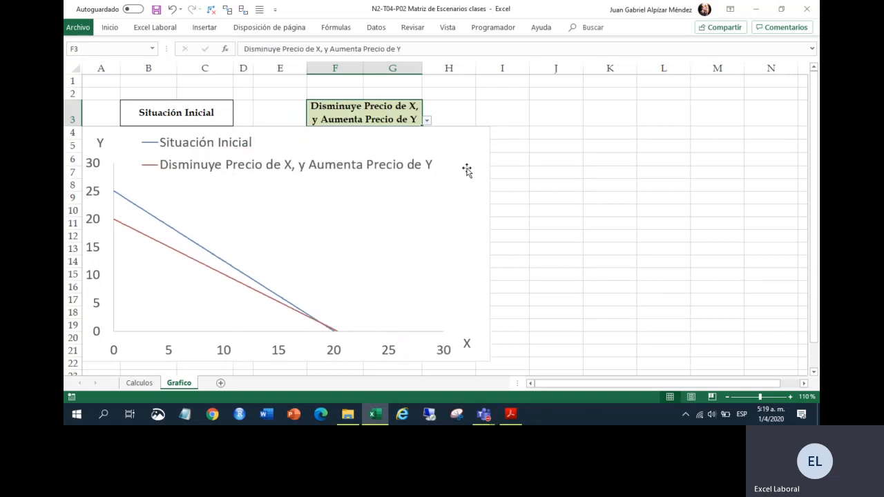
- Set the scenario in F3 to Disminuye Precio de Y and save the workbook
click(426, 120)
click(363, 145)
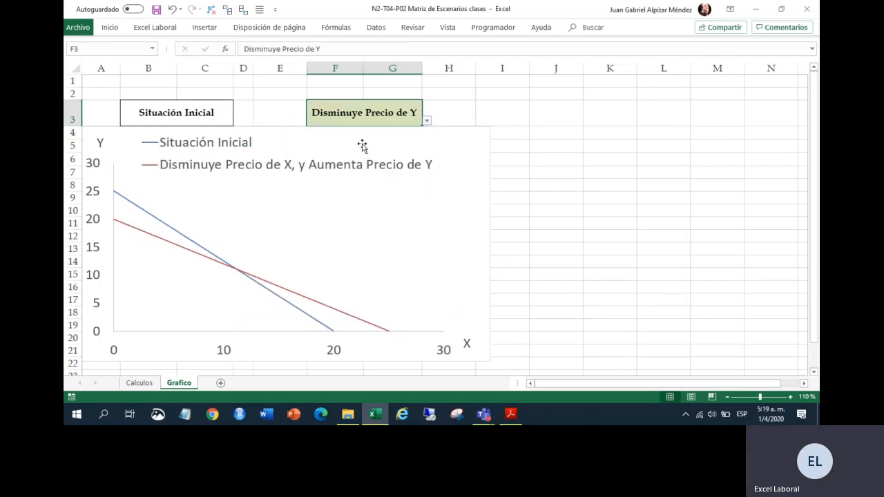
click(557, 172)
click(156, 9)
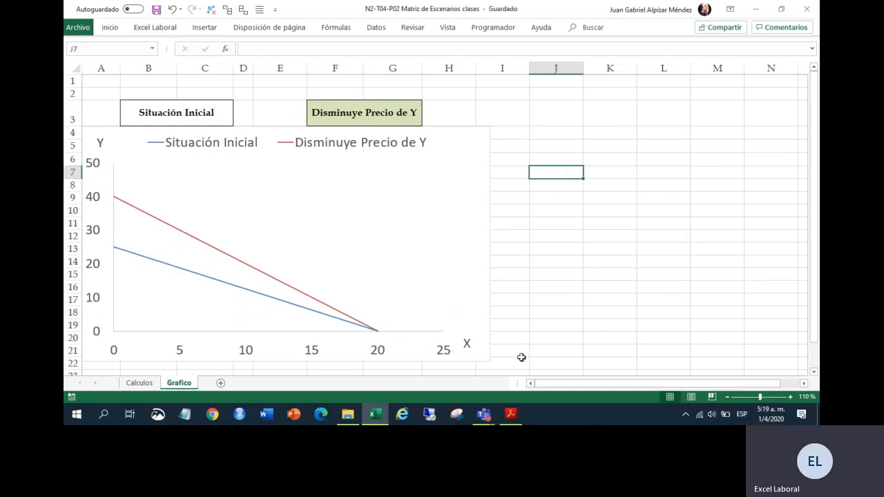
- Switch to the budget-constraint manual in Adobe Acrobat Reader and go to its closing topics section on page 11
click(511, 414)
scroll(474, 298, down, 5)
scroll(474, 298, down, 15)
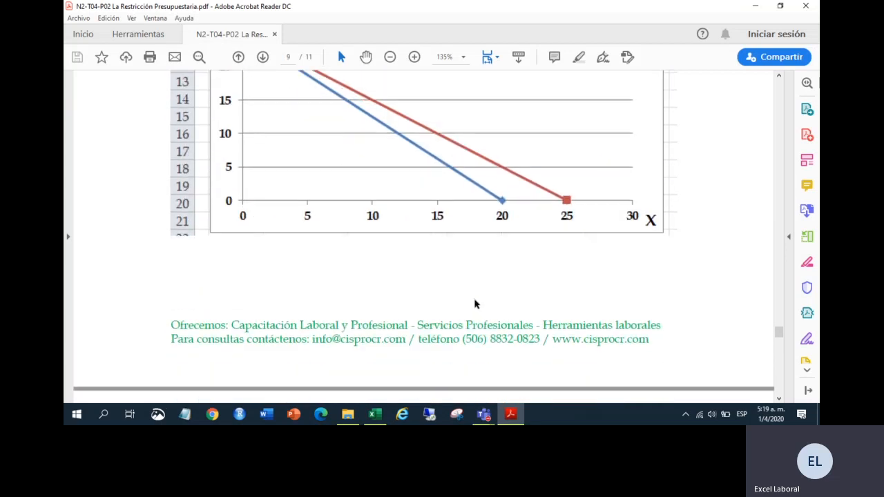
scroll(474, 298, down, 20)
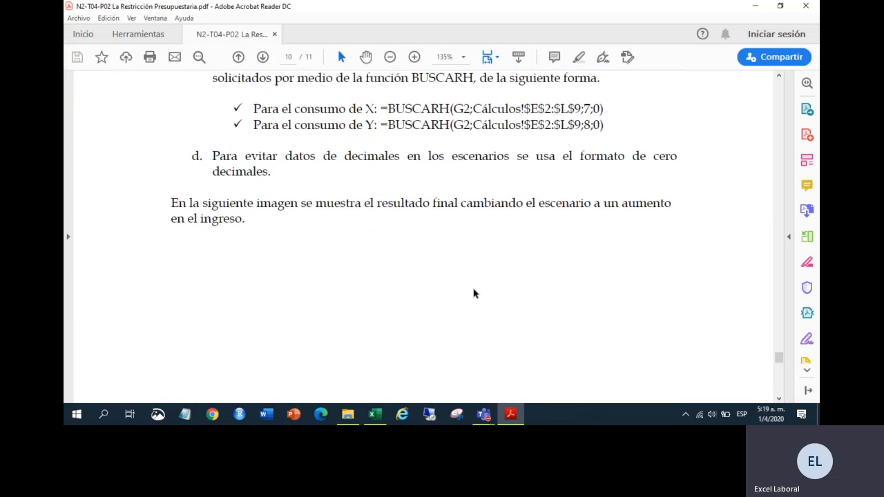
scroll(474, 294, down, 15)
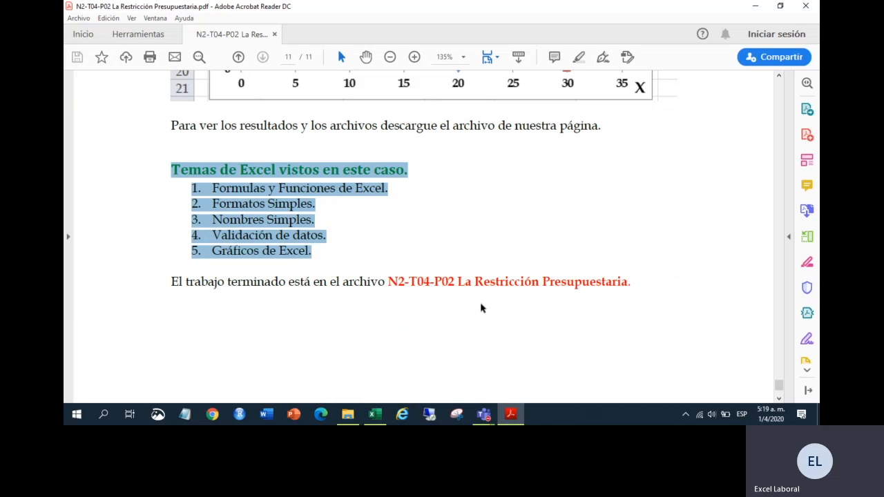
- Highlight "N2-T04-P02 La Restricción" in the manual's closing line about the file with the finished work
drag(490, 288, 388, 284)
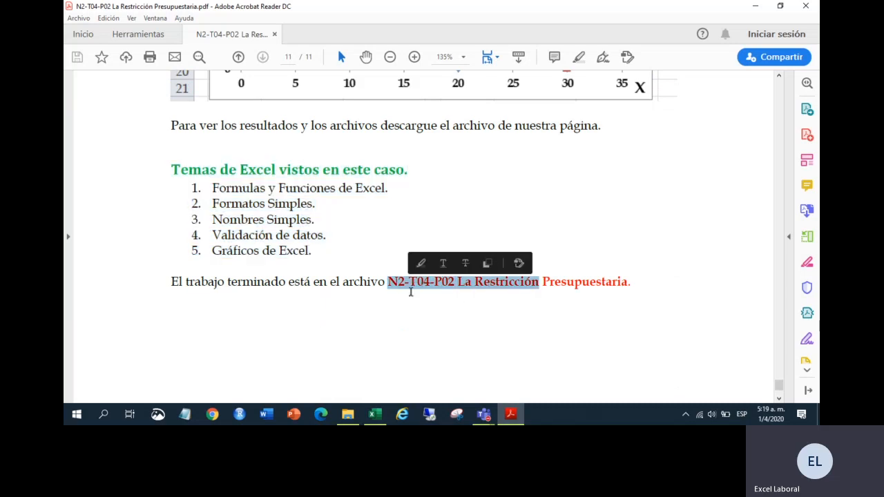
click(430, 319)
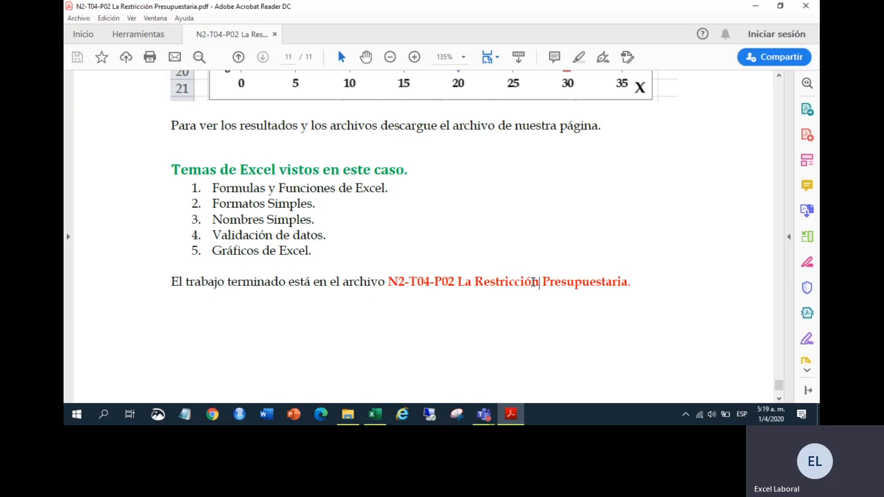
drag(534, 283, 388, 283)
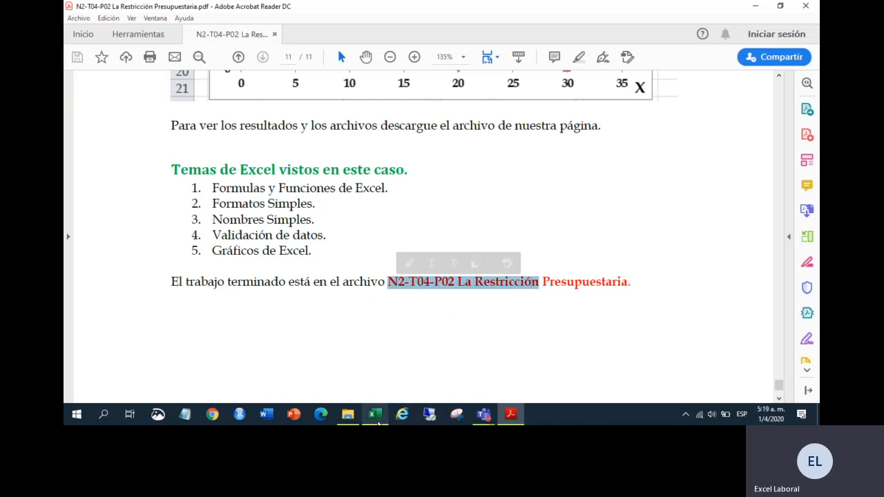
- Return to the Grafico sheet in Excel and save the workbook again
click(376, 417)
click(517, 144)
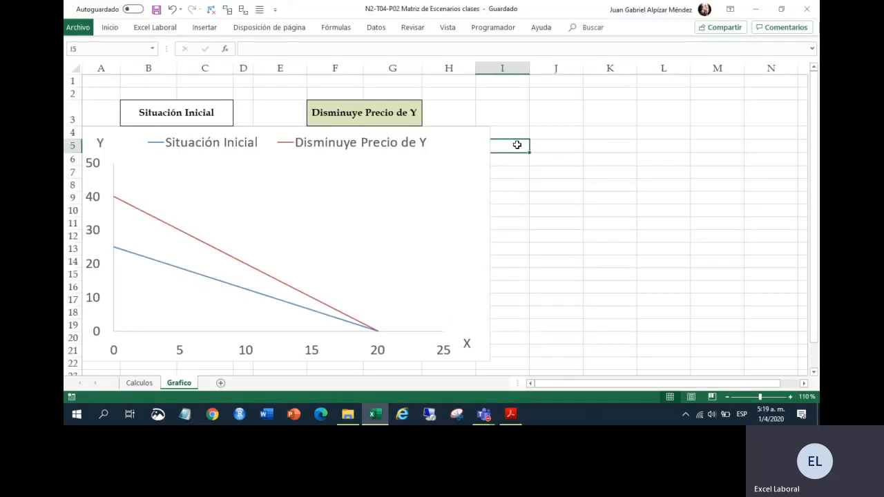
click(156, 10)
- Switch to the Microsoft Teams meeting and request to stop its recording
mouse_move(484, 413)
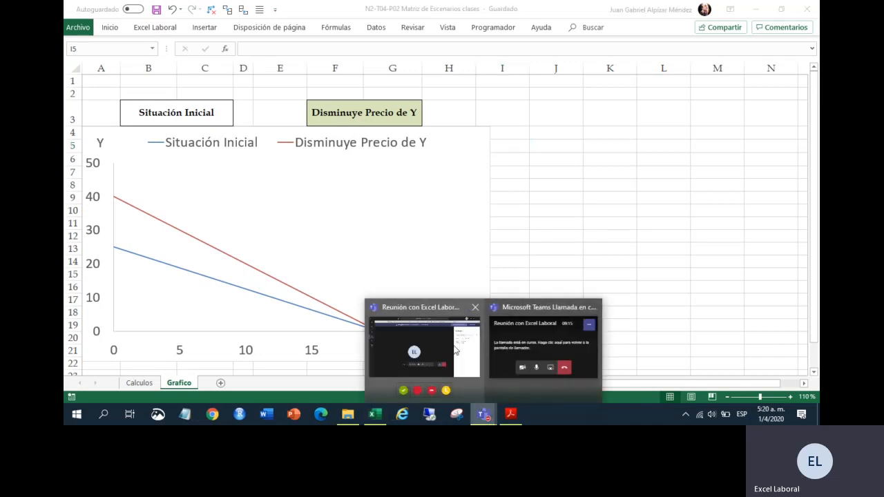
click(426, 342)
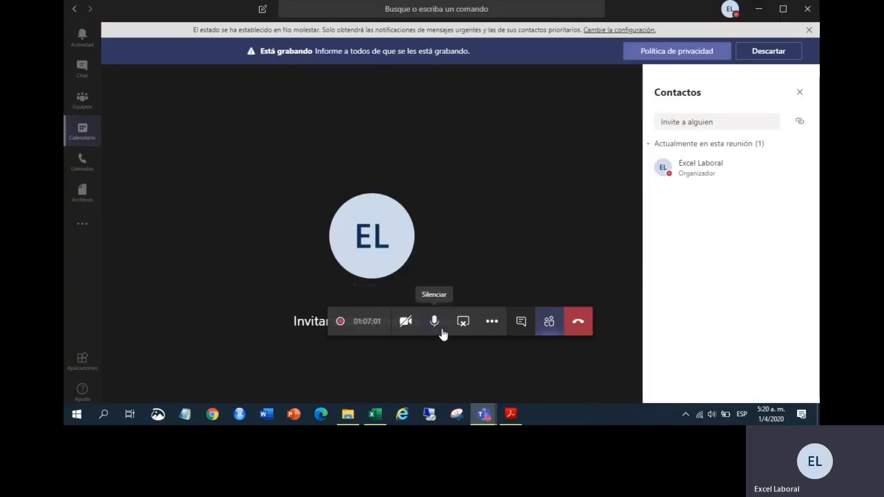
click(493, 327)
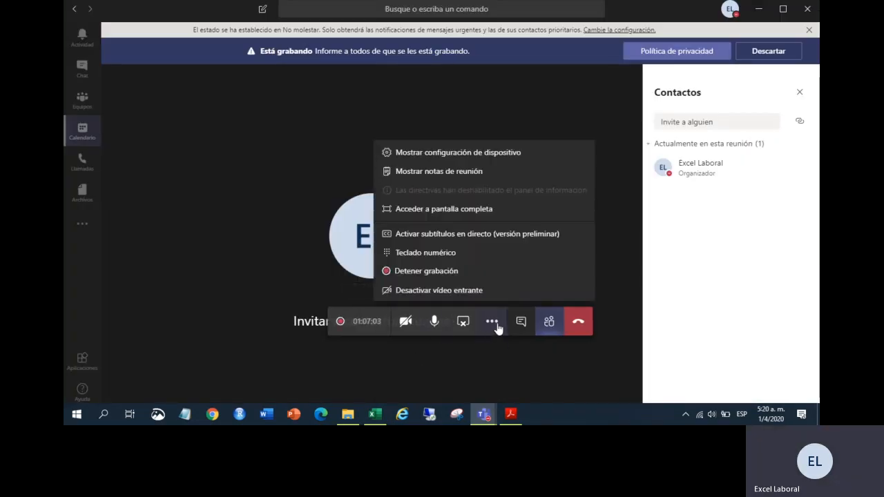
click(451, 275)
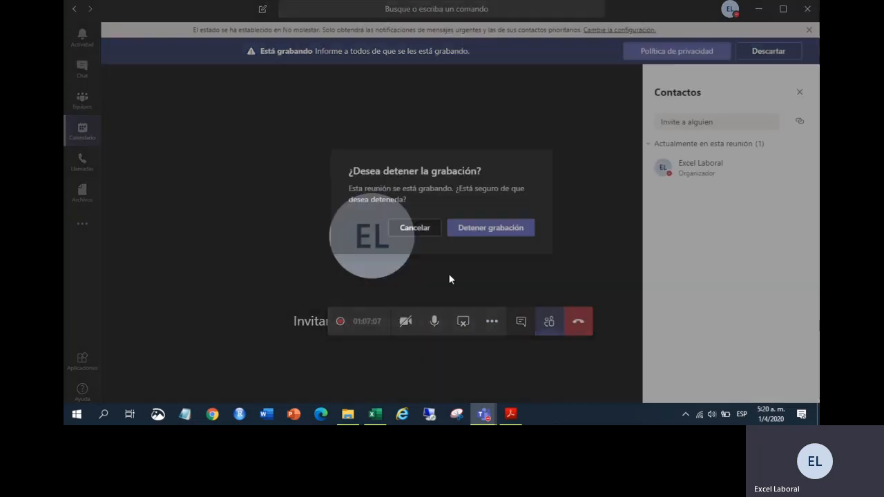